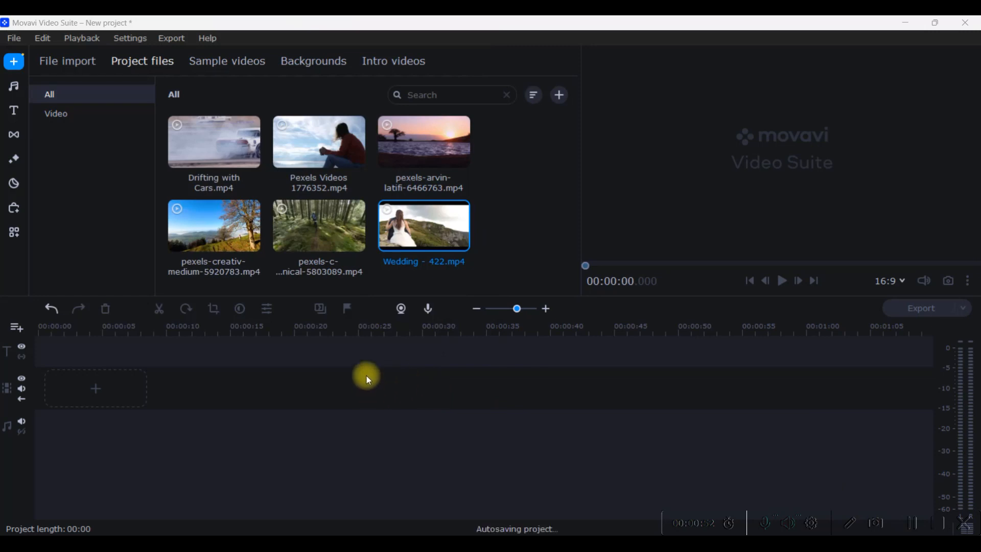
Import Model - 38962.mp4 from the VIDEOS folder into the project files.
{"action": "left_click", "coordinate": [49, 61]}
{"action": "left_click", "coordinate": [285, 152]}
{"action": "left_click", "coordinate": [164, 142]}
{"action": "left_click", "coordinate": [370, 318]}
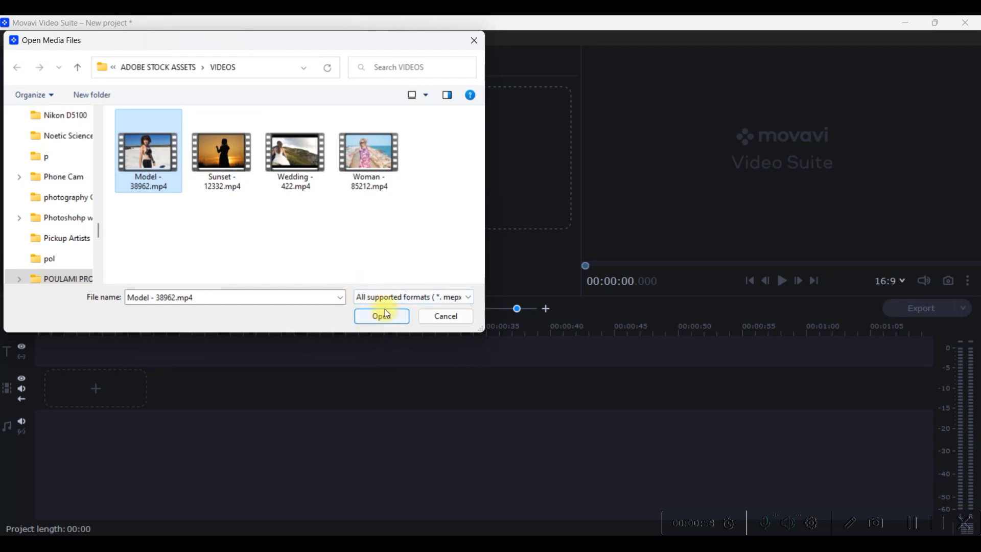
{"action": "scroll", "coordinate": [286, 240], "scroll_direction": "up", "scroll_amount": 2}
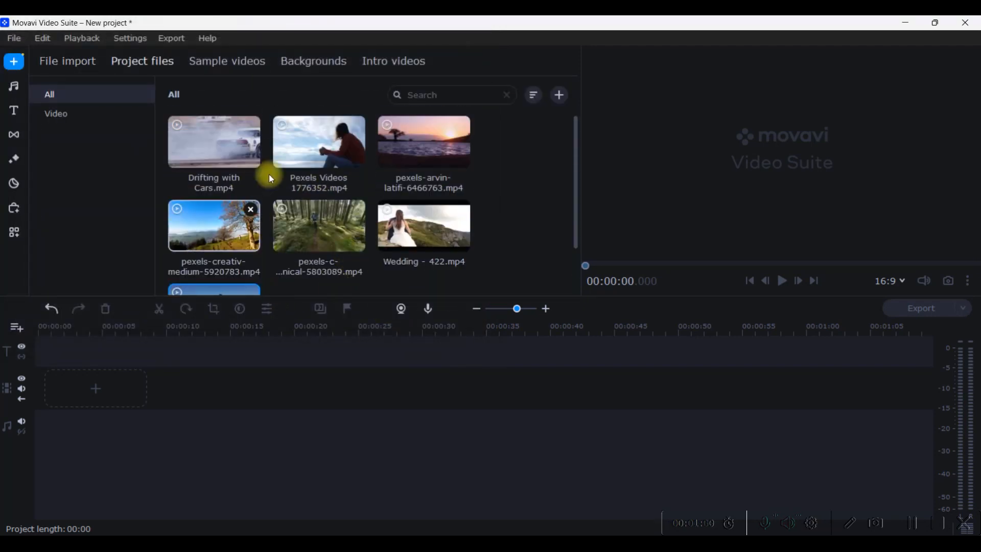
List only the project's videos and place the autumn tree landscape clip on the video track, followed by the forest motorbike clip.
{"action": "left_click", "coordinate": [156, 51]}
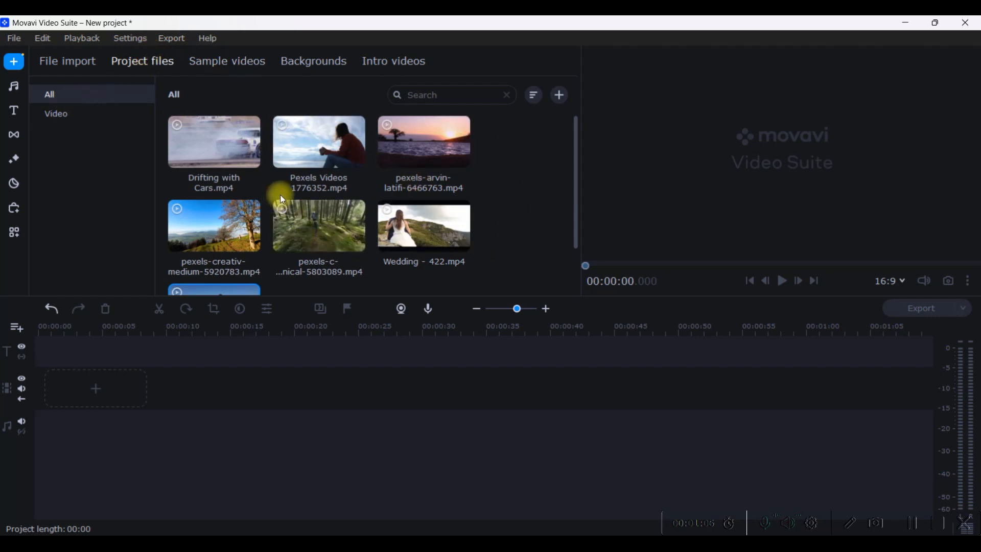
{"action": "left_click", "coordinate": [34, 114]}
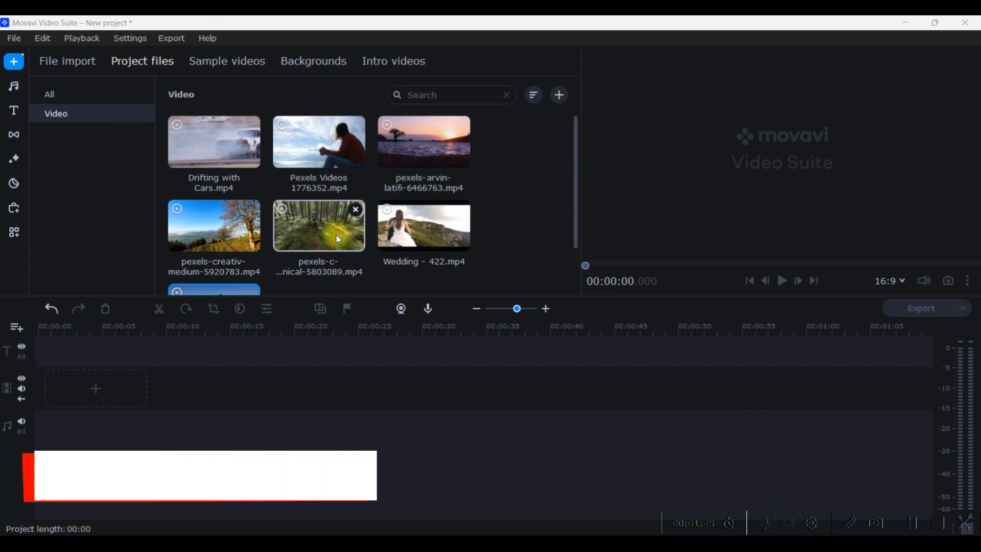
{"action": "left_click_drag", "start_coordinate": [189, 222], "coordinate": [35, 368]}
{"action": "left_click_drag", "start_coordinate": [186, 233], "coordinate": [220, 225]}
{"action": "left_click_drag", "start_coordinate": [319, 225], "coordinate": [318, 387]}
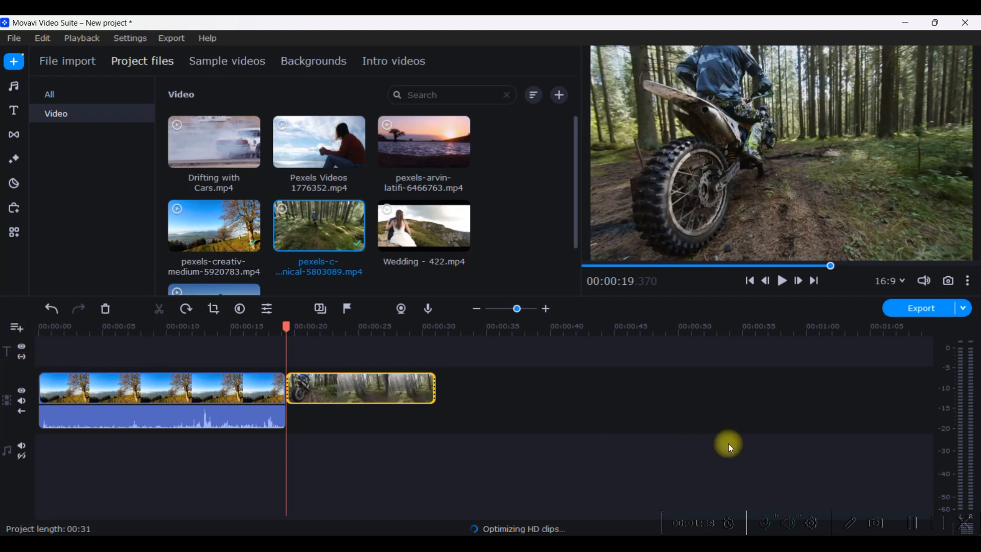
Try to move the forest motorbike clip away from the landscape clip while it stays on the video track.
{"action": "left_click", "coordinate": [55, 386]}
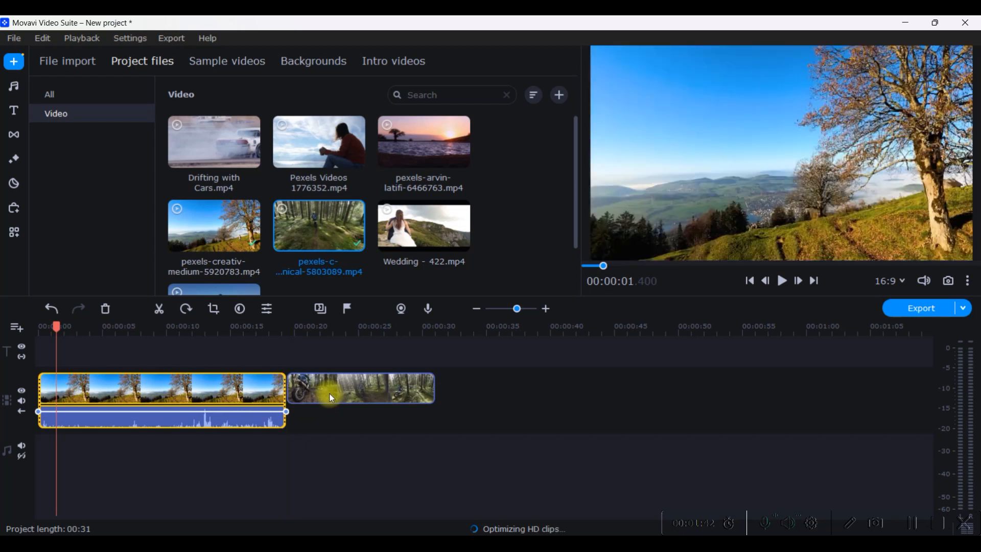
{"action": "left_click_drag", "start_coordinate": [332, 391], "coordinate": [597, 400]}
{"action": "left_click_drag", "start_coordinate": [412, 394], "coordinate": [775, 439]}
{"action": "left_click_drag", "start_coordinate": [401, 382], "coordinate": [674, 415]}
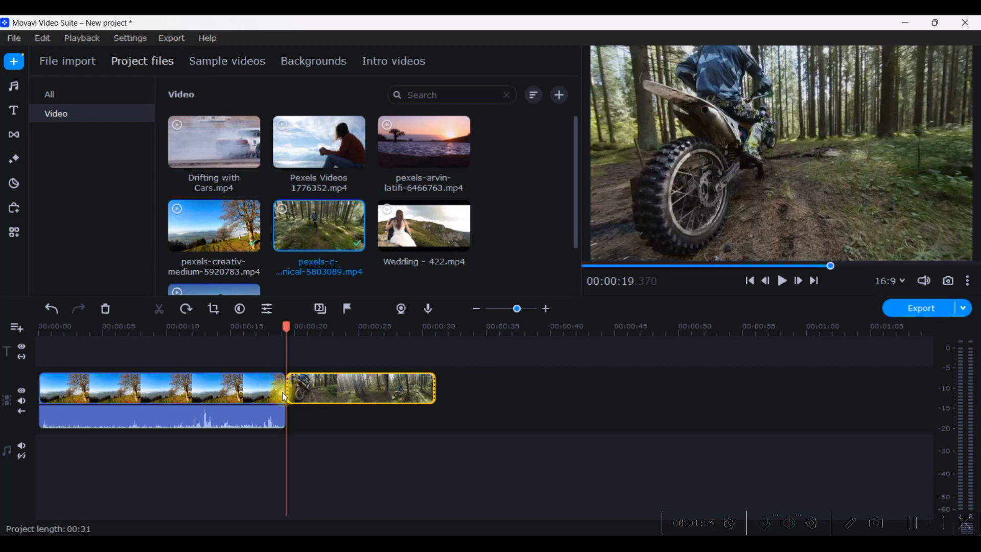
Switch off the video track's clip linking, shift the forest clip to about 31.6 seconds, and close the gap again.
{"action": "left_click_drag", "start_coordinate": [336, 394], "coordinate": [475, 396]}
{"action": "left_click", "coordinate": [22, 410]}
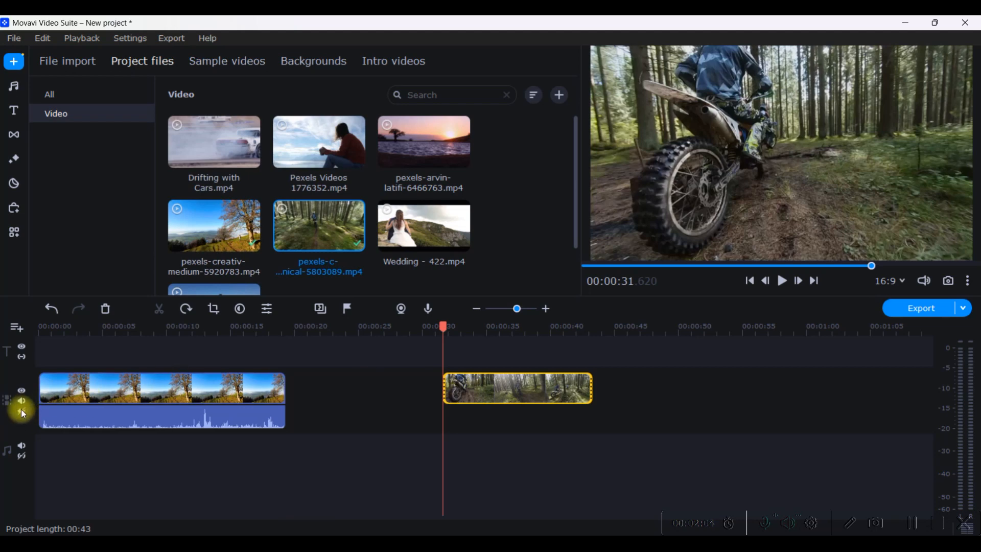
{"action": "mouse_move", "coordinate": [296, 396]}
{"action": "left_mouse_down"}
{"action": "mouse_move", "coordinate": [325, 395]}
{"action": "mouse_move", "coordinate": [297, 403]}
{"action": "left_mouse_up"}
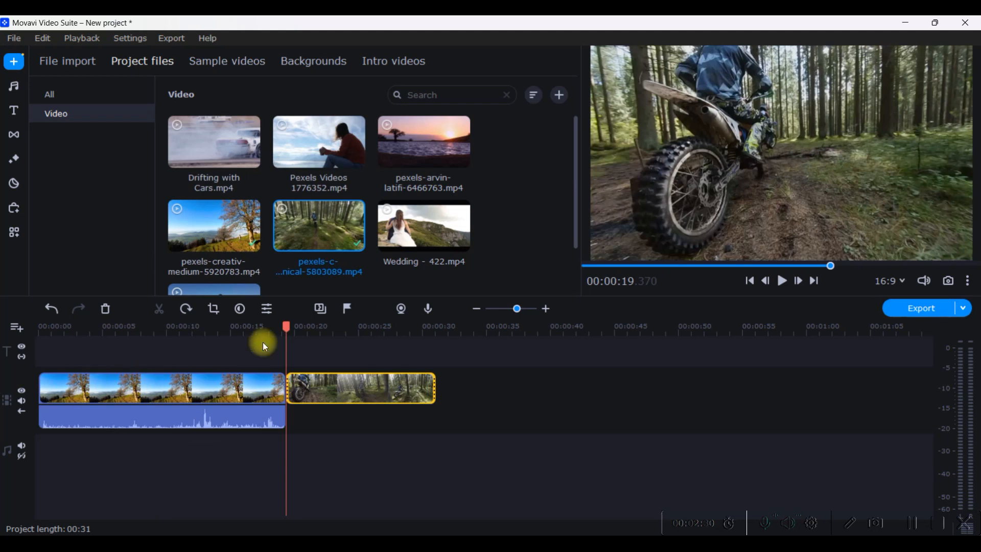
Split the landscape clip at 8 seconds and the forest motorbike clip at 23.5 seconds.
{"action": "left_click_drag", "start_coordinate": [285, 324], "coordinate": [141, 325]}
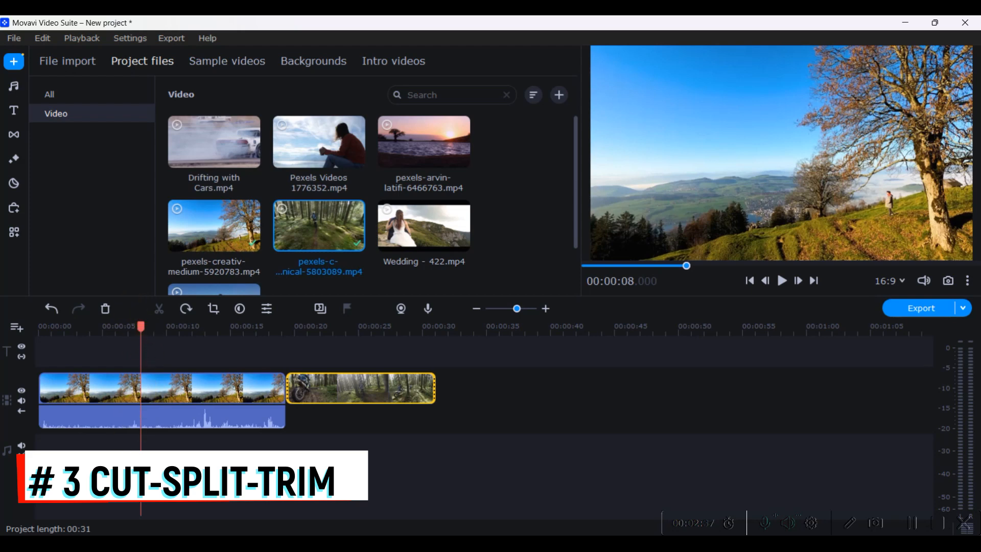
{"action": "right_click", "coordinate": [141, 391]}
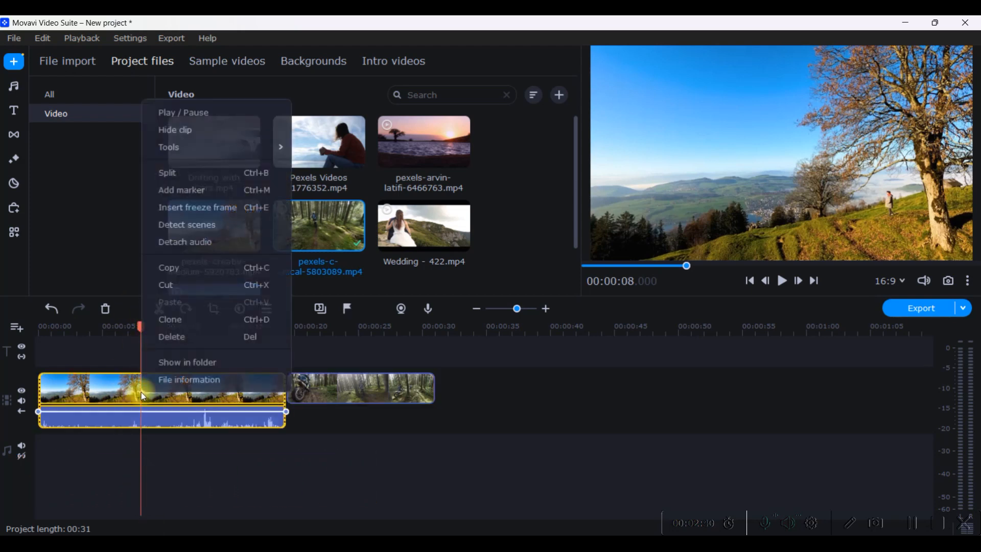
{"action": "left_click", "coordinate": [193, 170]}
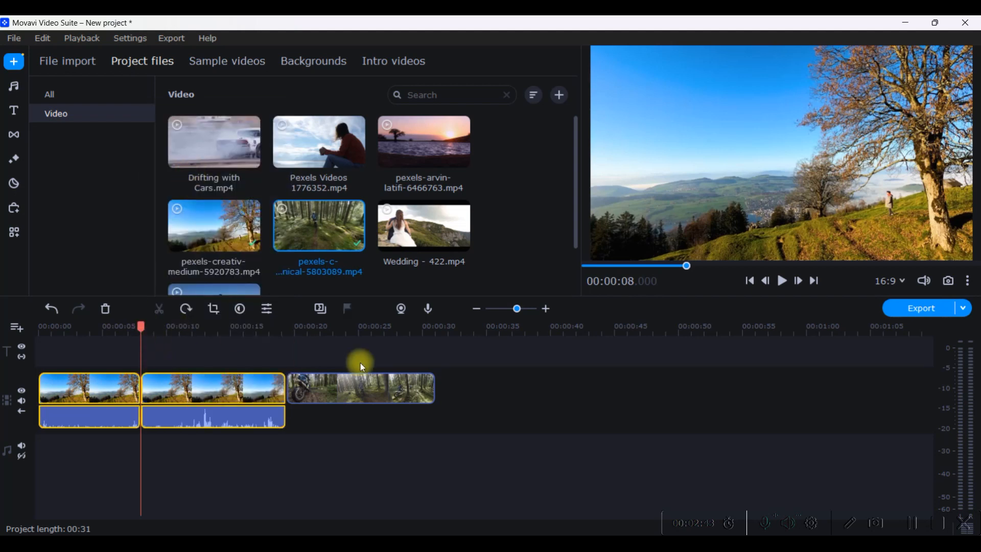
{"action": "left_click", "coordinate": [342, 382]}
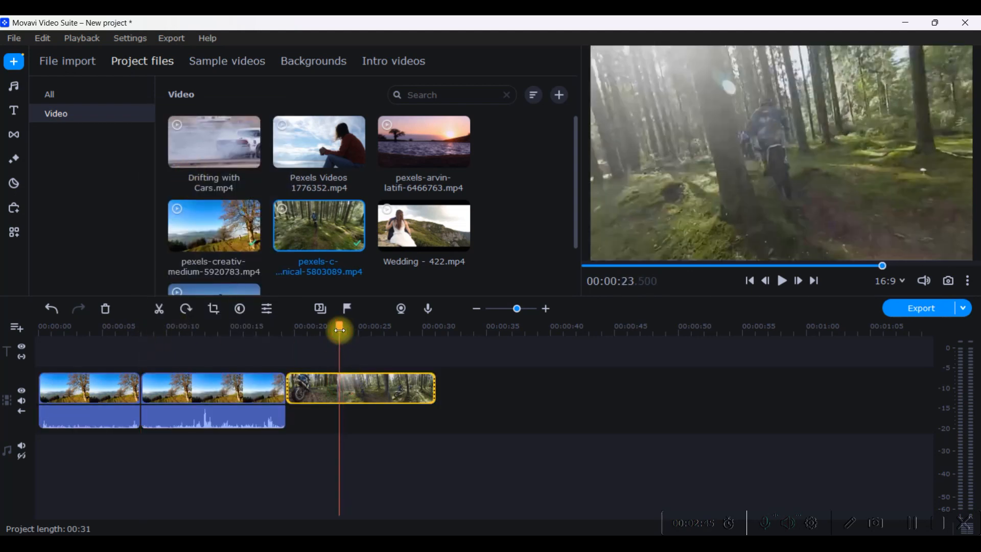
{"action": "left_click", "coordinate": [161, 311]}
Split the second landscape segment at about 14.1 seconds.
{"action": "left_click_drag", "start_coordinate": [340, 329], "coordinate": [219, 333]}
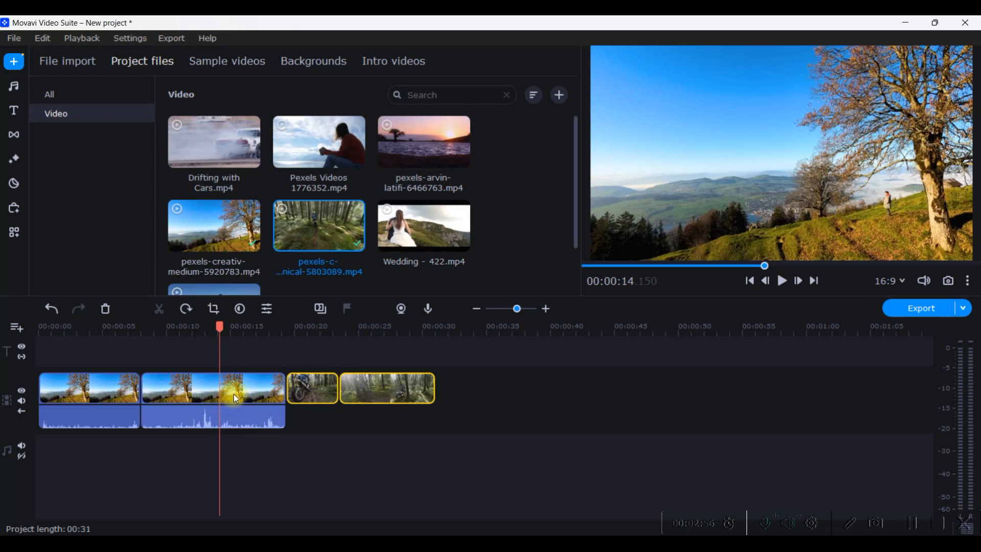
{"action": "left_click", "coordinate": [236, 409]}
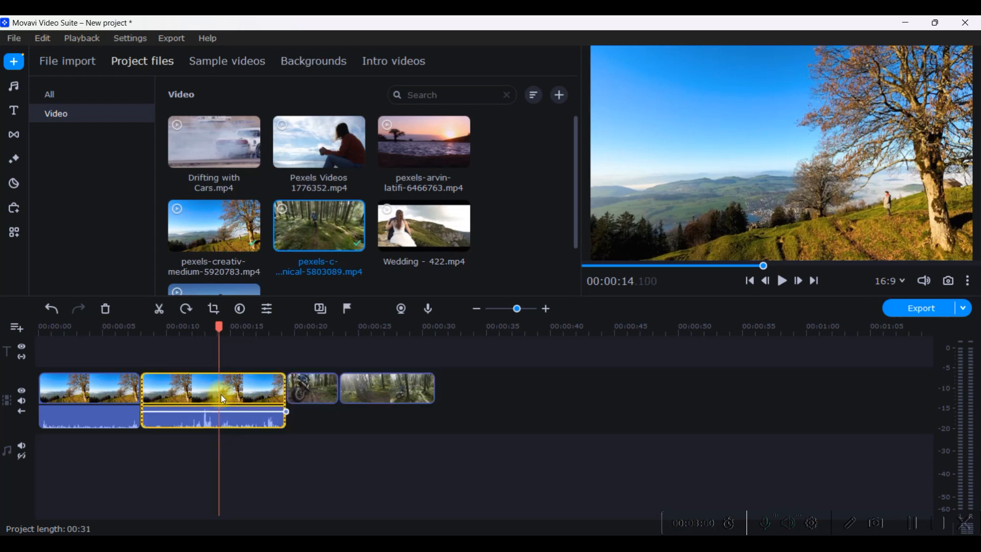
{"action": "key", "text": "ctrl+b"}
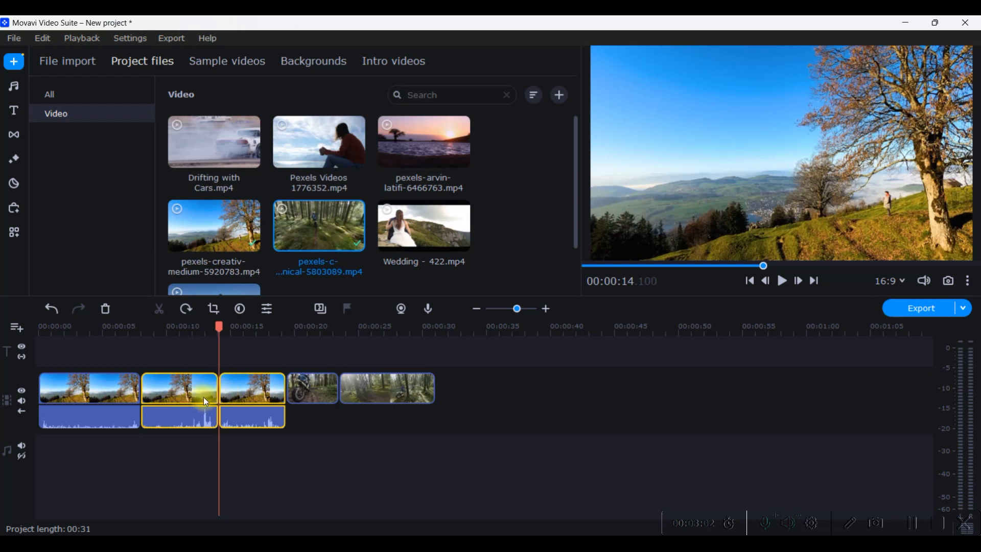
{"action": "left_click", "coordinate": [247, 391]}
{"action": "left_click_drag", "start_coordinate": [241, 351], "coordinate": [180, 348]}
{"action": "left_click_drag", "start_coordinate": [244, 332], "coordinate": [269, 349]}
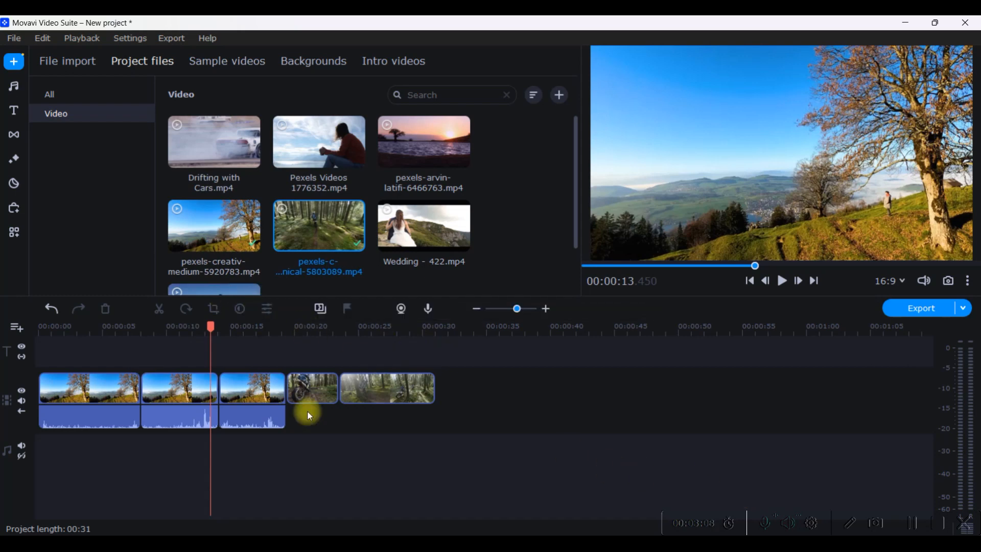
Trim the end of the last forest segment back to about 27.8 seconds and extend it to its full length again.
{"action": "left_click", "coordinate": [420, 399]}
{"action": "left_click", "coordinate": [416, 398]}
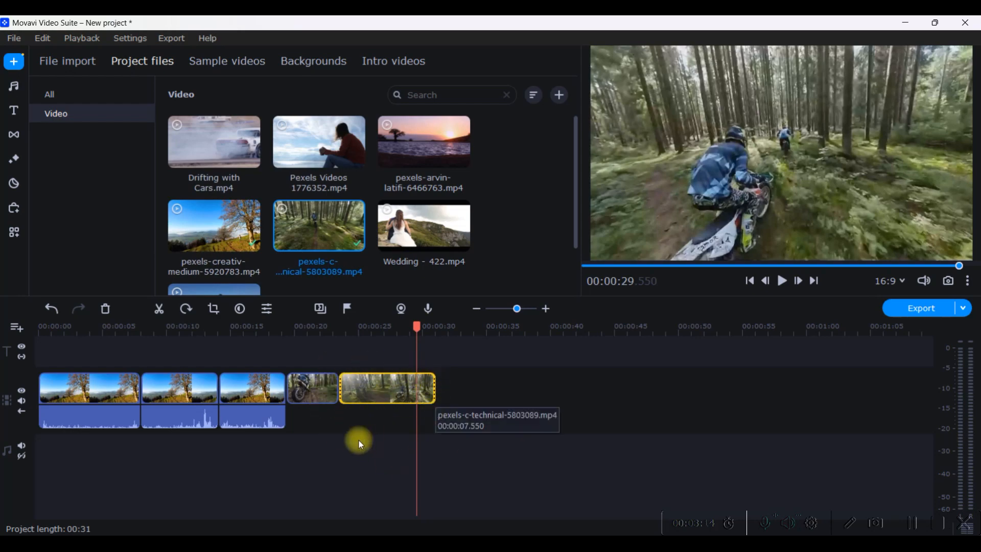
{"action": "left_click_drag", "start_coordinate": [435, 387], "coordinate": [391, 390]}
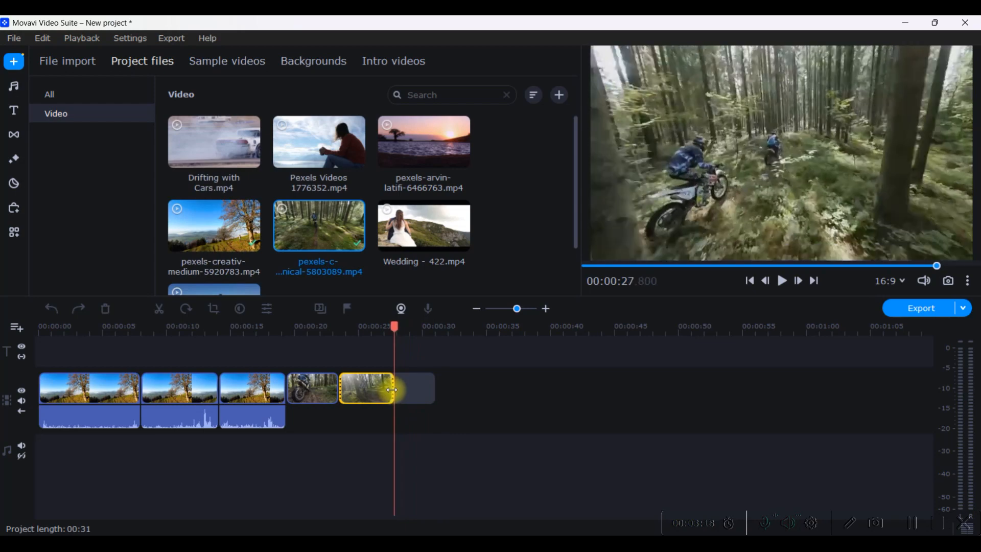
{"action": "left_click_drag", "start_coordinate": [392, 389], "coordinate": [436, 390]}
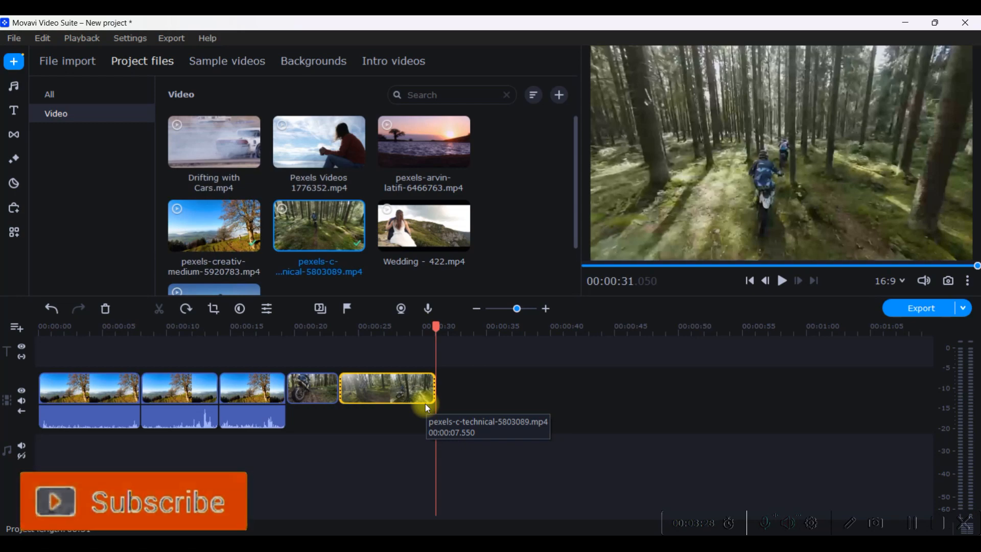
Delete the middle landscape segment from the video track and undo the deletion.
{"action": "left_click_drag", "start_coordinate": [438, 340], "coordinate": [164, 355]}
{"action": "left_click", "coordinate": [184, 396]}
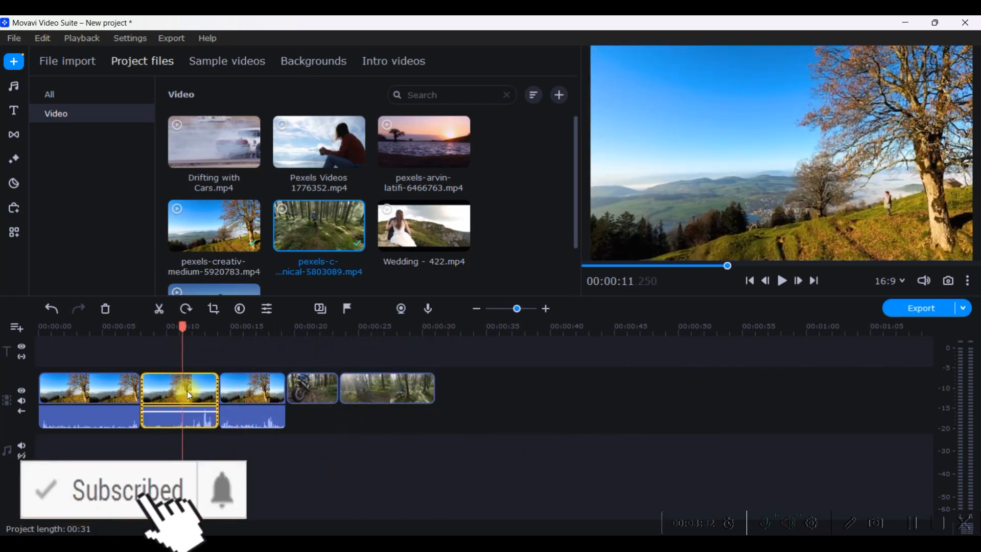
{"action": "right_click", "coordinate": [188, 390]}
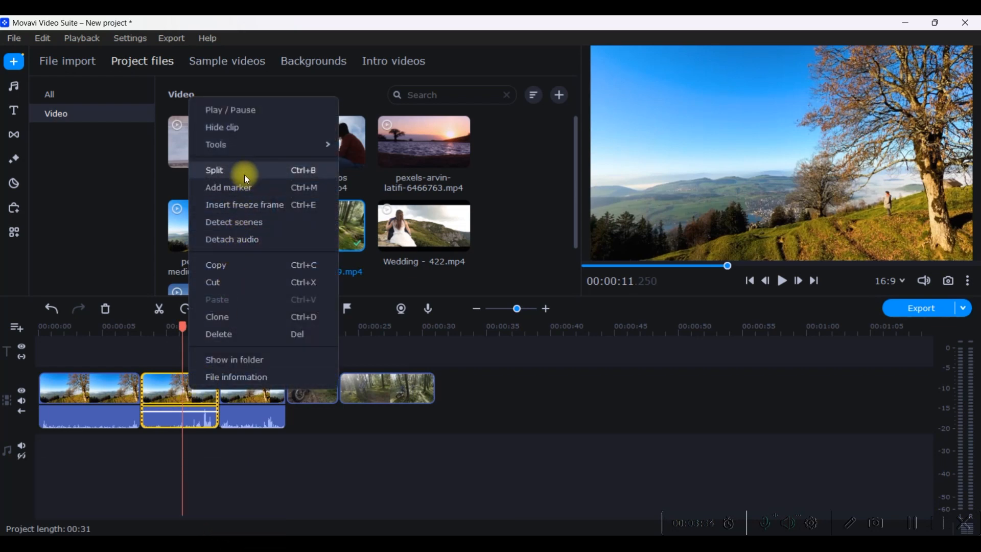
{"action": "left_click", "coordinate": [223, 333]}
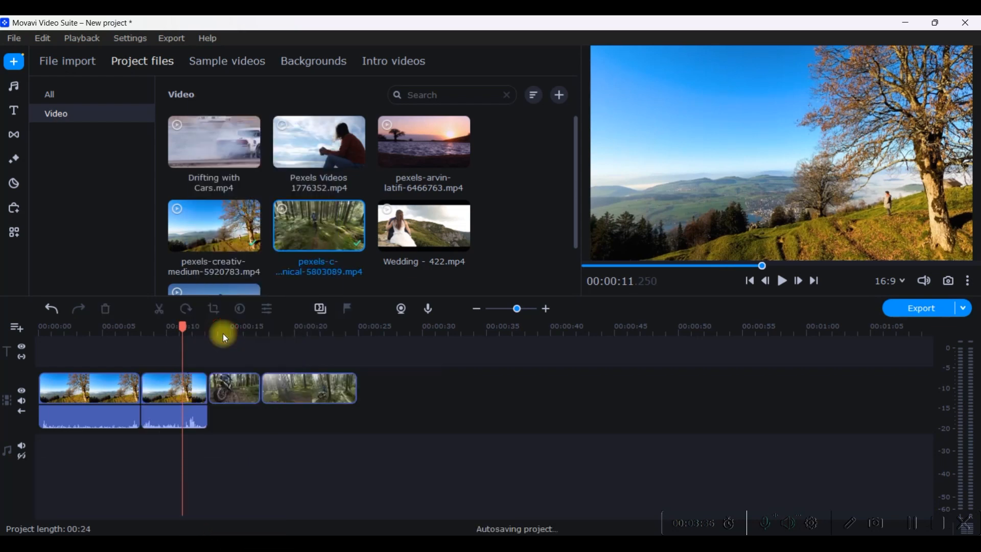
{"action": "left_click", "coordinate": [56, 309]}
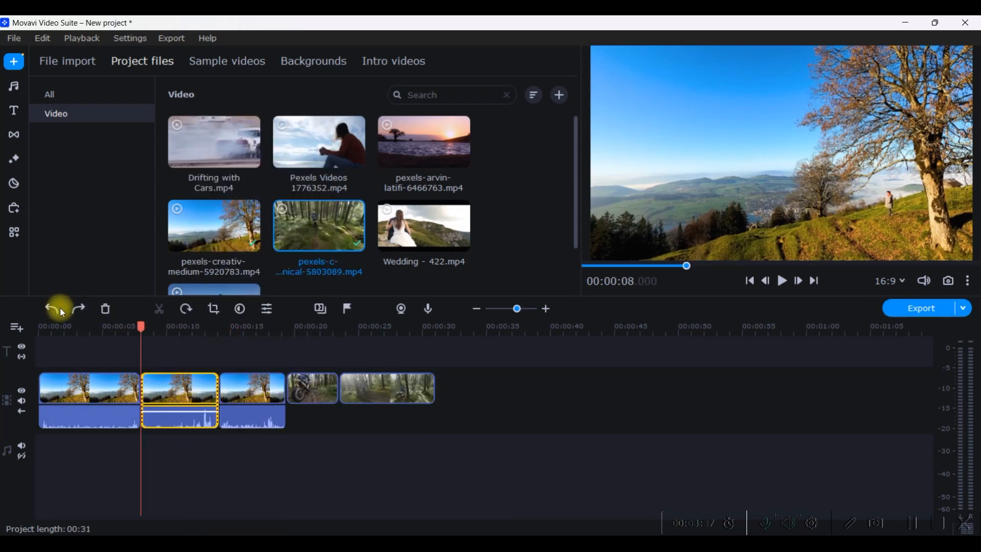
Remove the middle landscape segment a second time and restore it with undo.
{"action": "left_click", "coordinate": [182, 396]}
{"action": "key", "text": "Delete"}
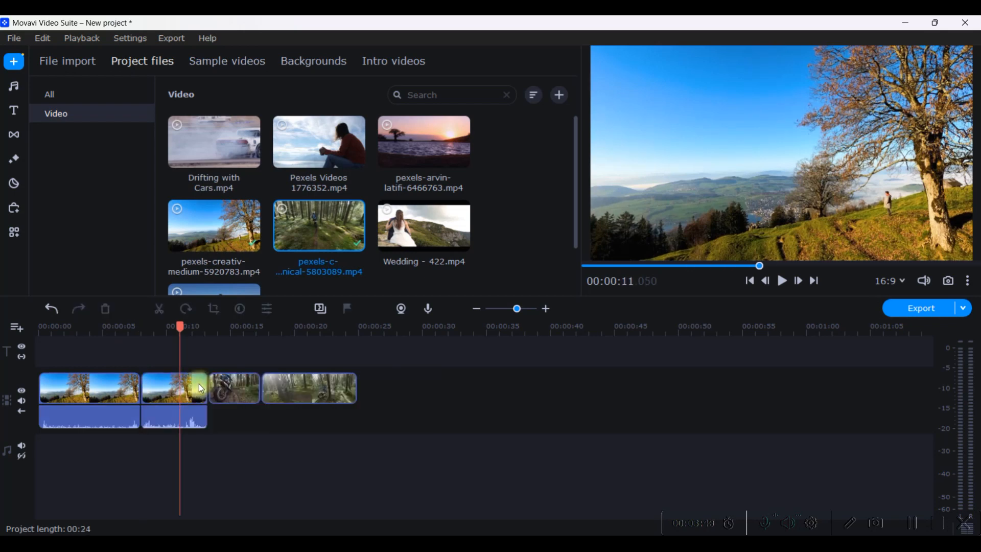
{"action": "left_click", "coordinate": [51, 308]}
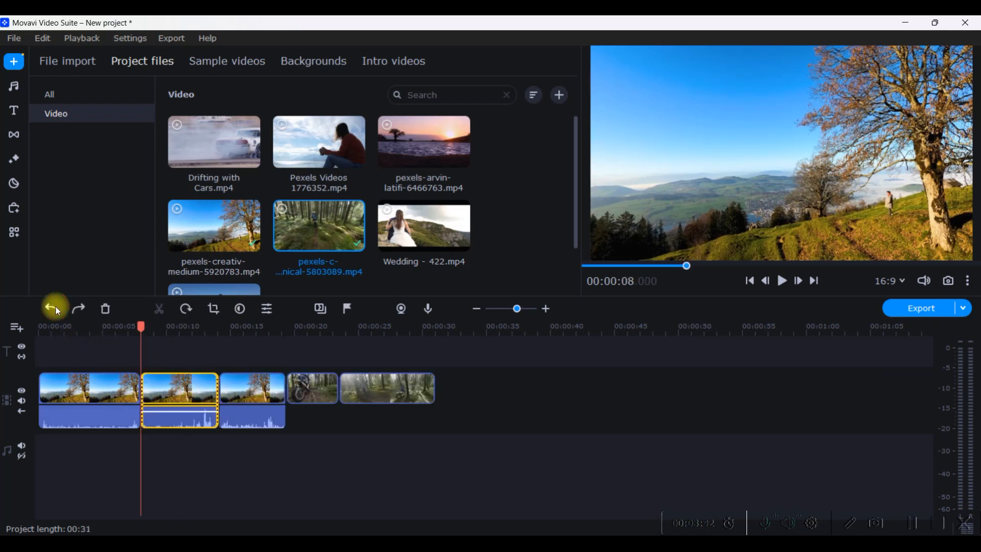
Cut the middle landscape segment out of the timeline and undo the cut.
{"action": "right_click", "coordinate": [183, 384]}
{"action": "left_click", "coordinate": [214, 275]}
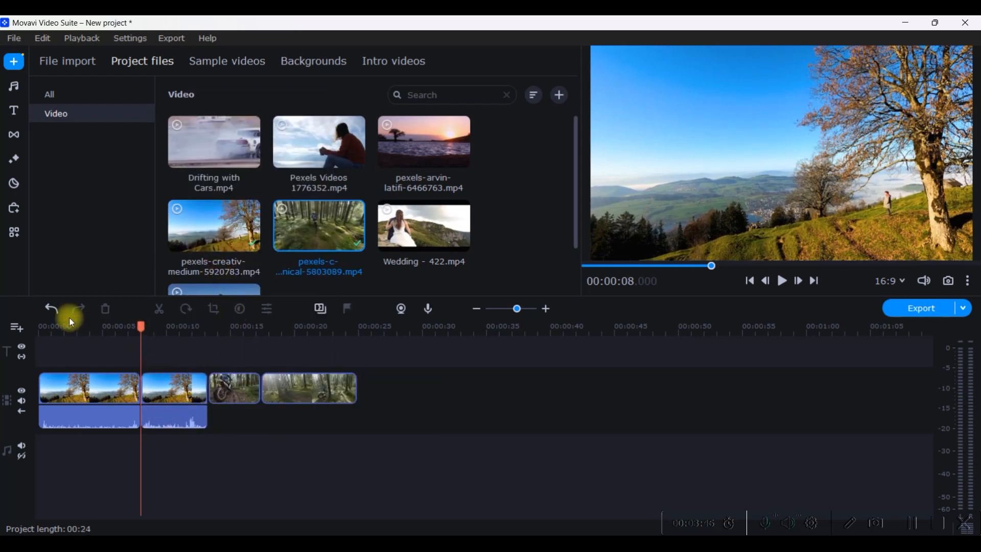
{"action": "left_click", "coordinate": [52, 308]}
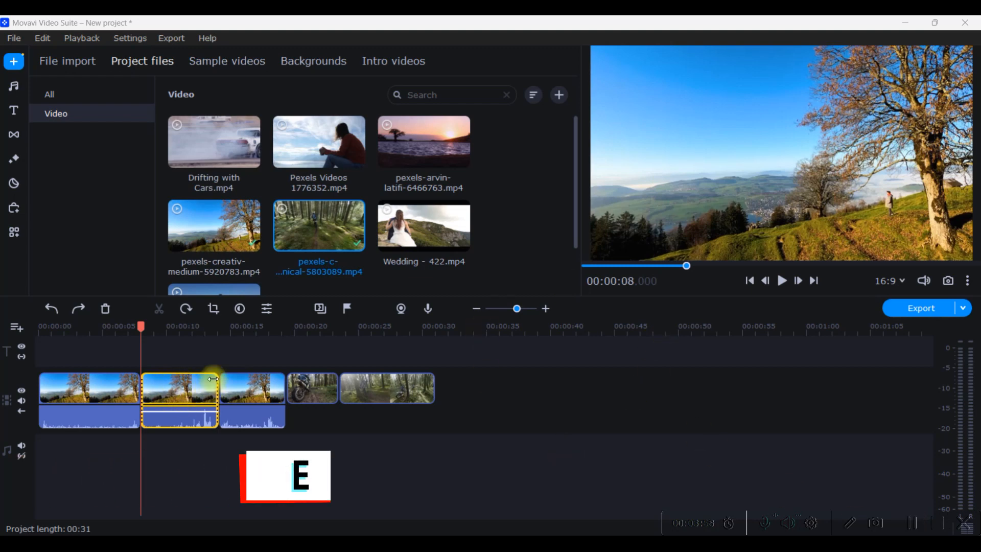
Crop about the left third off the middle landscape segment's frame and play back the transition into the cropped segment.
{"action": "left_click", "coordinate": [192, 389]}
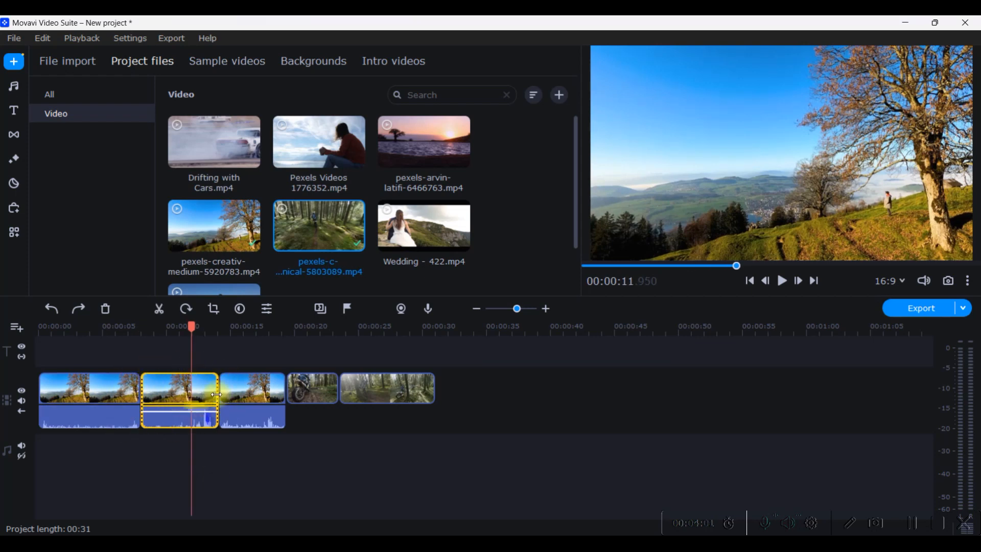
{"action": "left_click", "coordinate": [211, 309]}
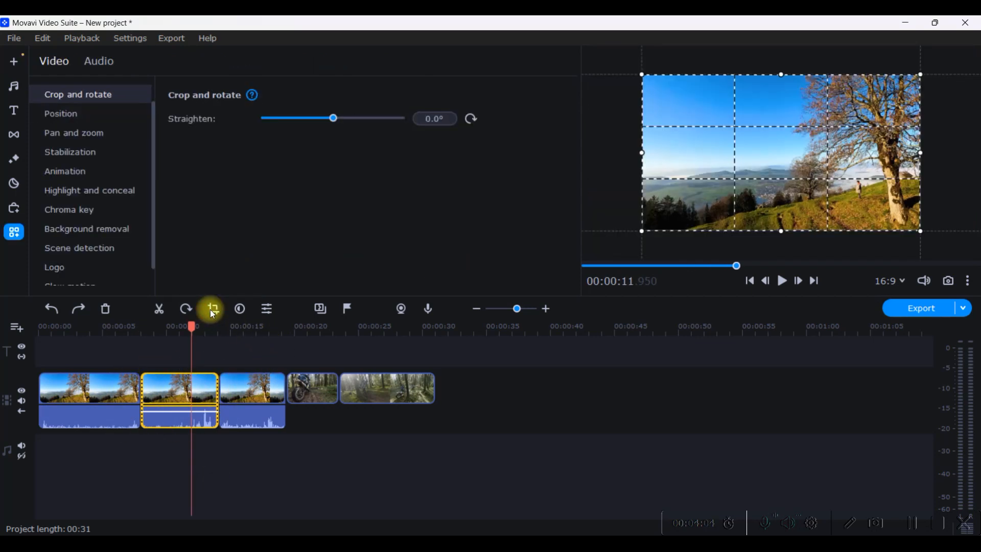
{"action": "mouse_move", "coordinate": [922, 152]}
{"action": "left_mouse_down"}
{"action": "mouse_move", "coordinate": [847, 156]}
{"action": "mouse_move", "coordinate": [920, 158]}
{"action": "left_mouse_up"}
{"action": "left_click_drag", "start_coordinate": [640, 158], "coordinate": [734, 158]}
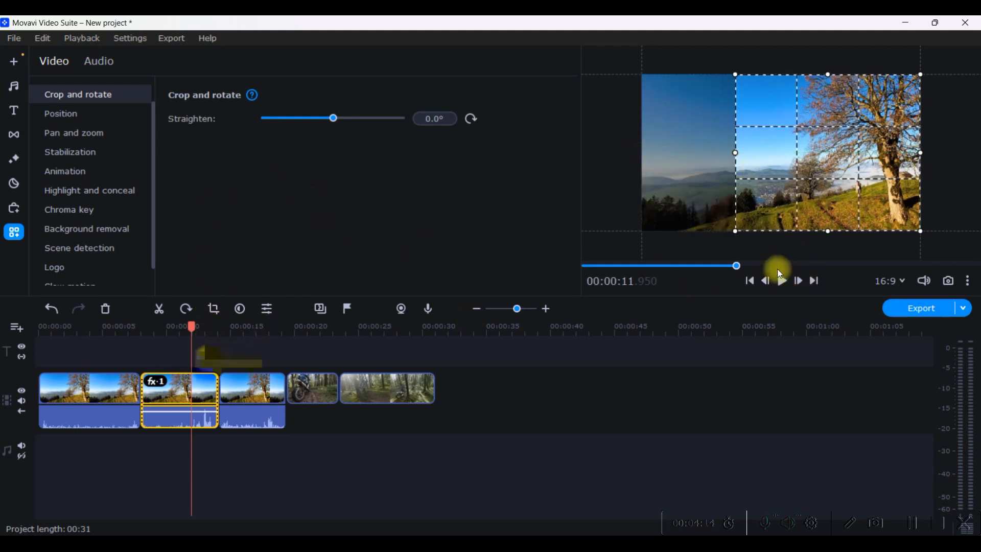
{"action": "left_click", "coordinate": [782, 285]}
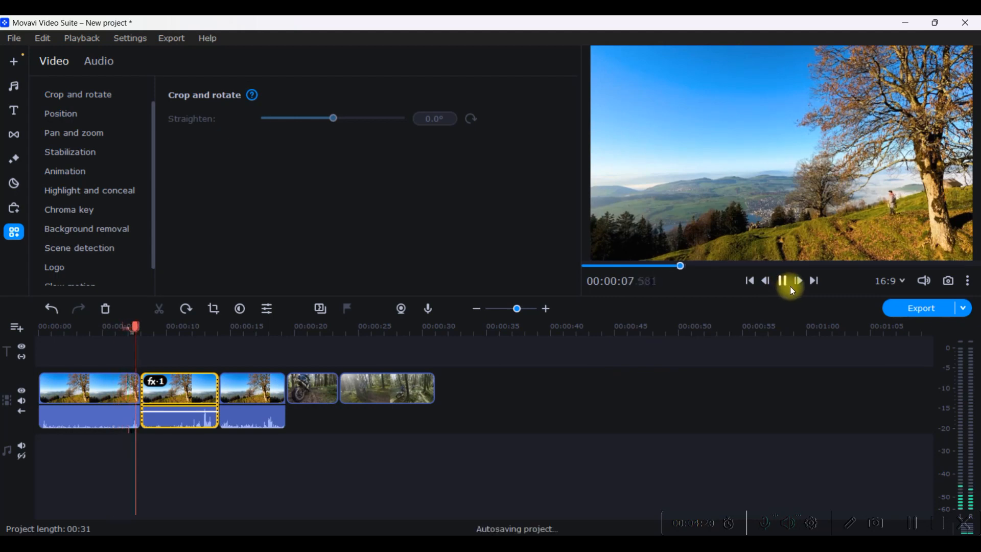
{"action": "left_click", "coordinate": [782, 281]}
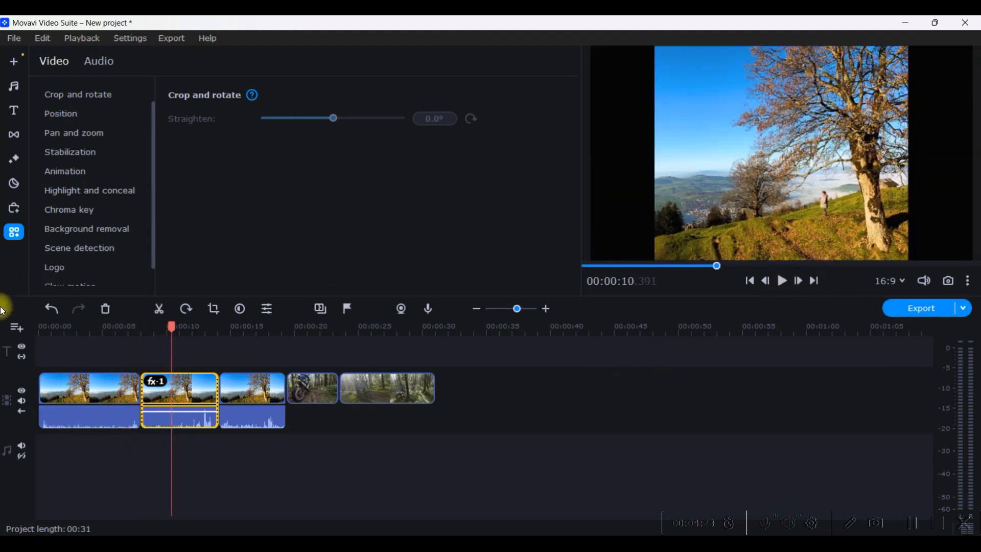
Rotate the cropped landscape segment through successive quarter turns.
{"action": "left_click", "coordinate": [188, 308]}
{"action": "left_click", "coordinate": [188, 308]}
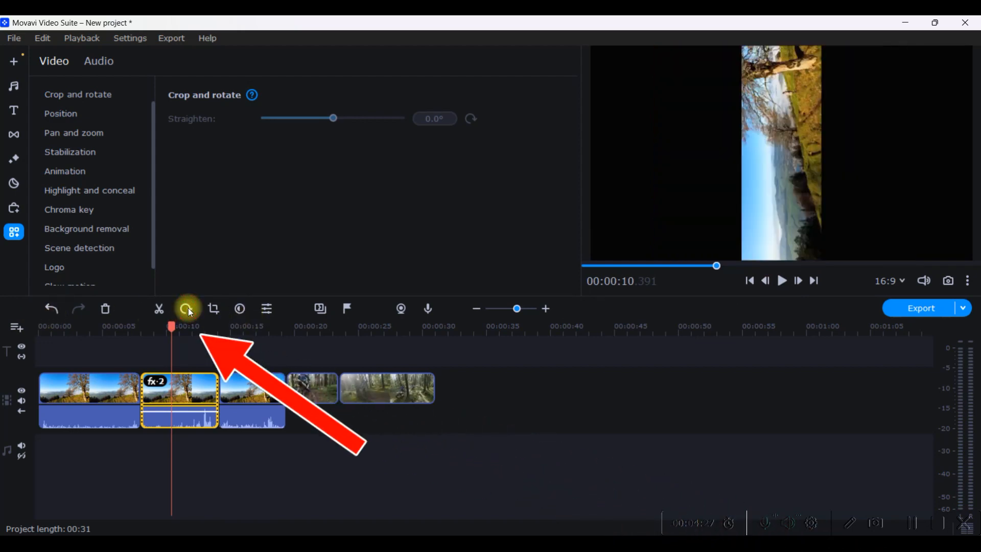
{"action": "left_click", "coordinate": [188, 308]}
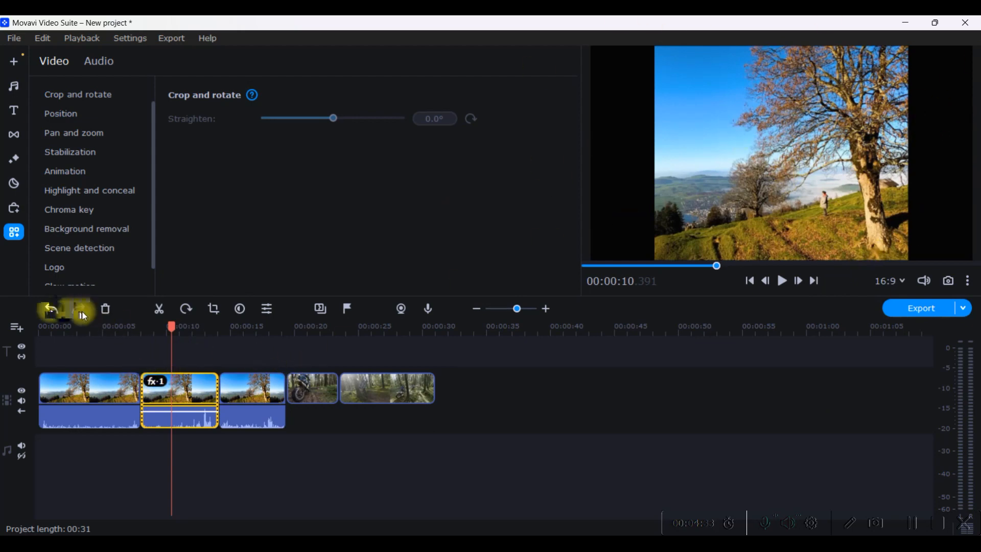
Remove the crop effect from the middle landscape segment.
{"action": "left_click", "coordinate": [157, 382]}
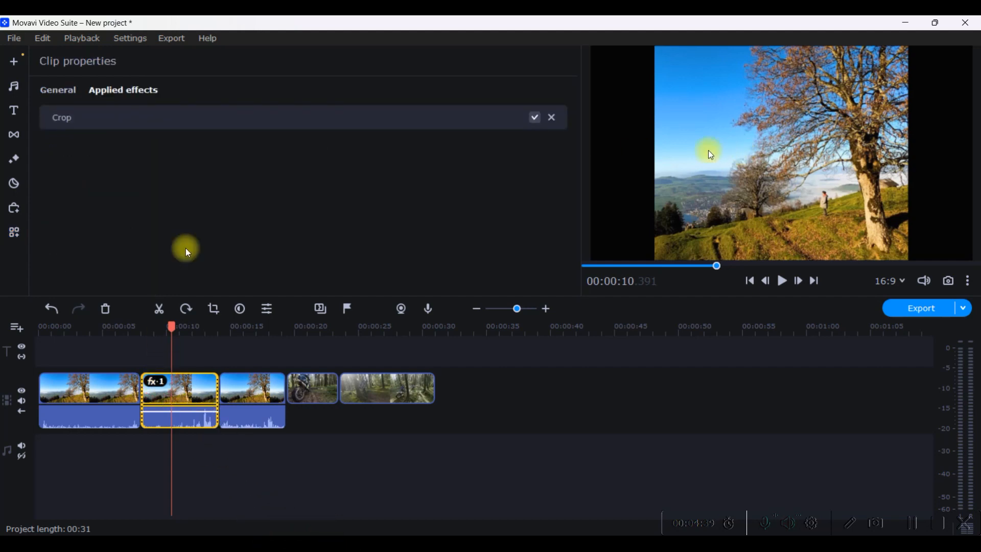
{"action": "left_click", "coordinate": [552, 117]}
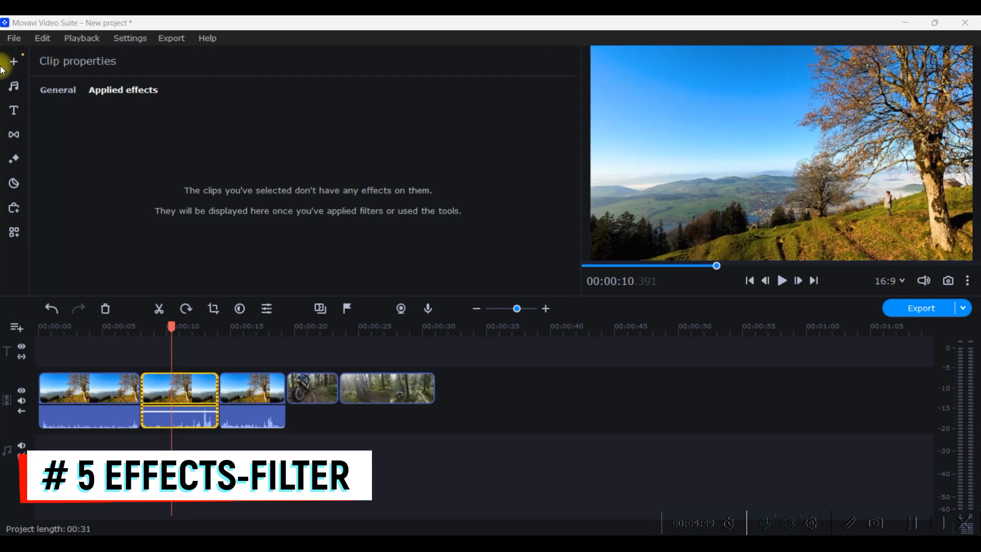
Apply the Brush - sketch filter to the middle landscape segment.
{"action": "left_click", "coordinate": [17, 157]}
{"action": "left_click", "coordinate": [58, 123]}
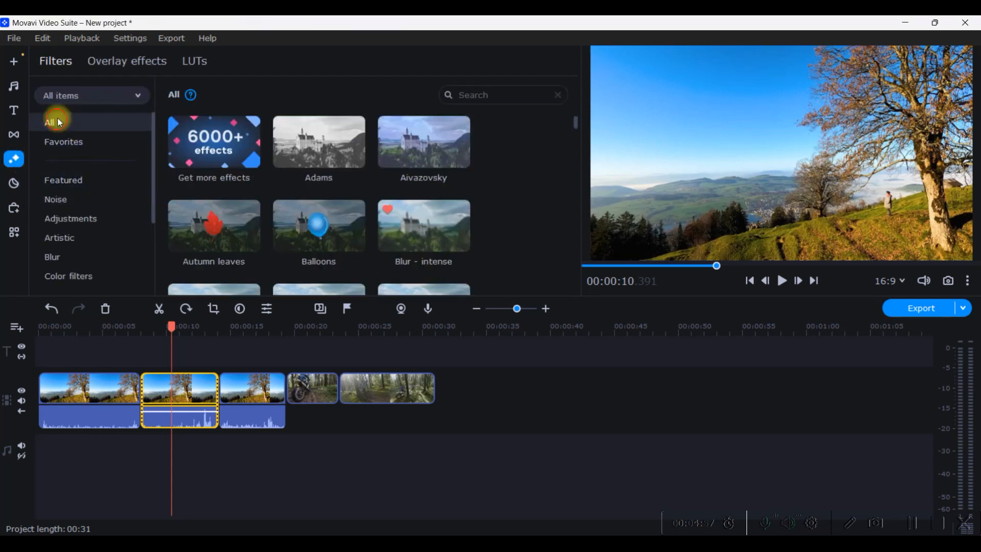
{"action": "left_click", "coordinate": [81, 96]}
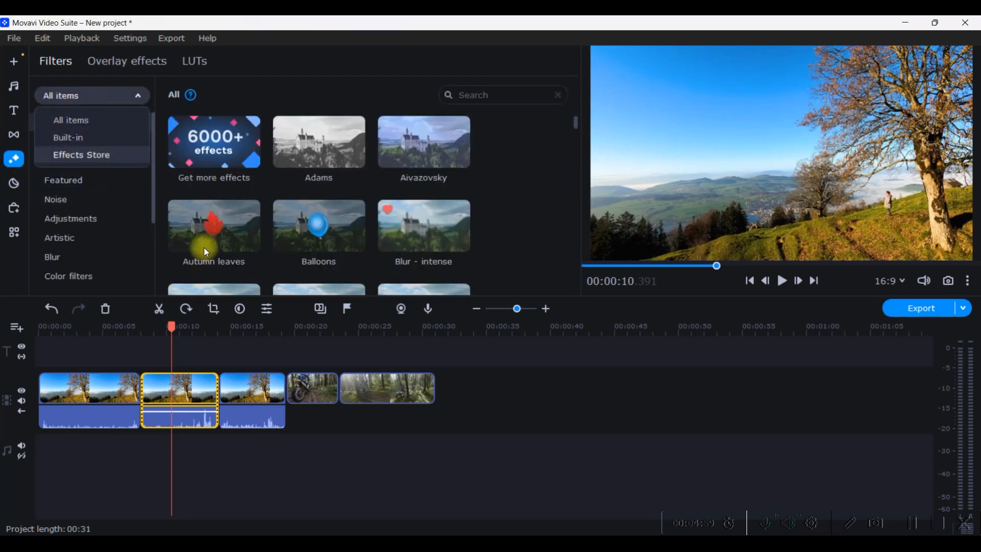
{"action": "left_click", "coordinate": [110, 213]}
{"action": "left_click", "coordinate": [61, 122]}
{"action": "scroll", "coordinate": [369, 224], "scroll_direction": "down", "scroll_amount": 5}
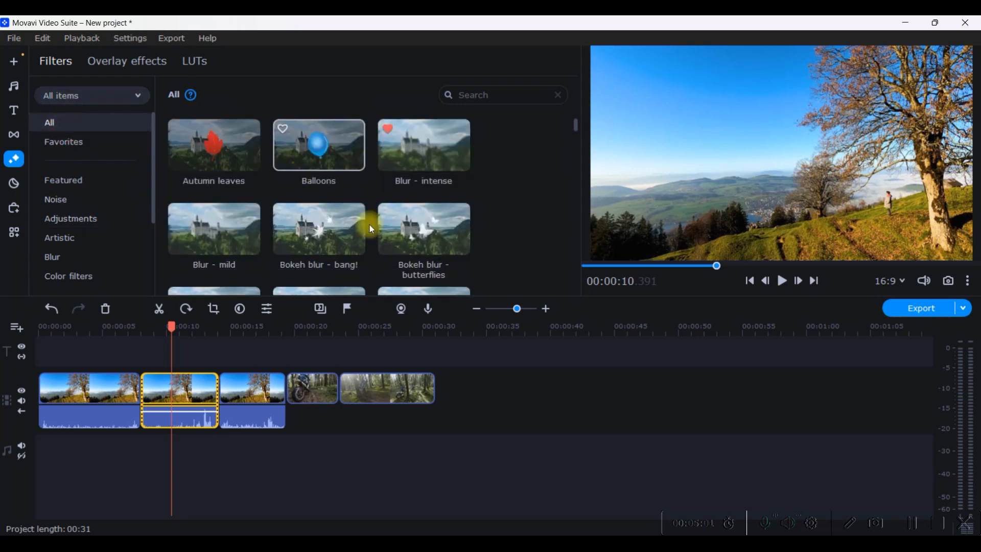
{"action": "scroll", "coordinate": [398, 234], "scroll_direction": "down", "scroll_amount": 5}
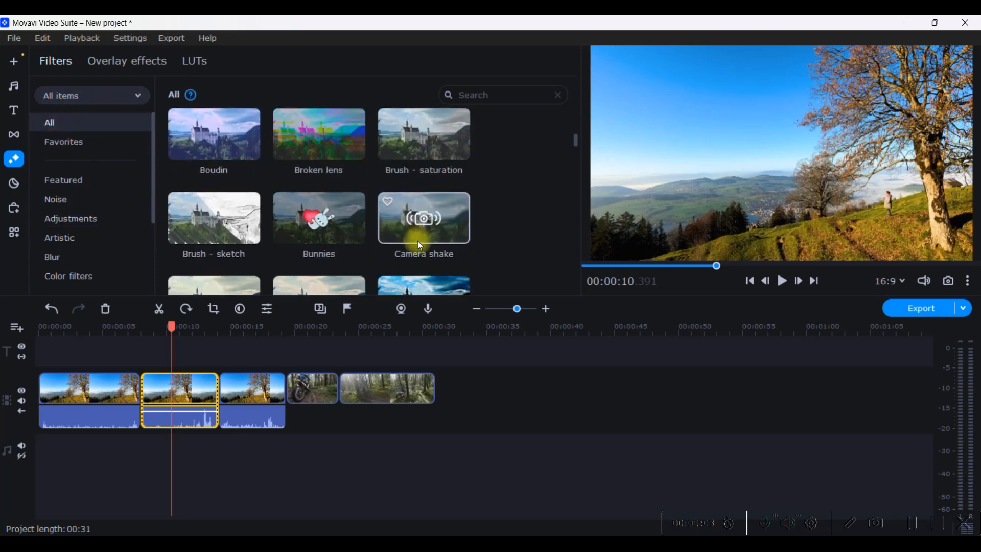
{"action": "mouse_move", "coordinate": [204, 201]}
{"action": "left_mouse_down"}
{"action": "mouse_move", "coordinate": [172, 345]}
{"action": "mouse_move", "coordinate": [153, 380]}
{"action": "left_mouse_up"}
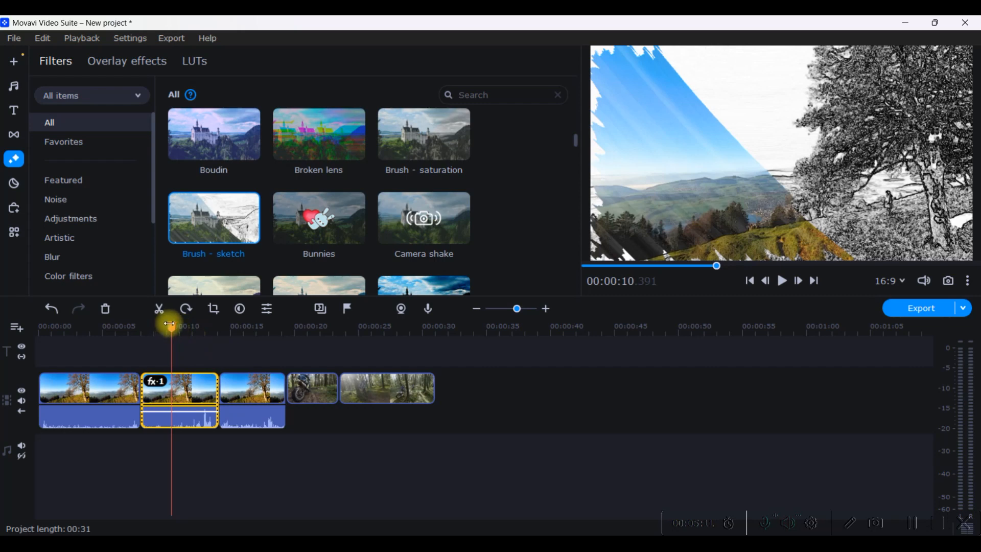
Show the middle landscape segment's applied effects and play back the timeline from just before that segment.
{"action": "left_click", "coordinate": [157, 381]}
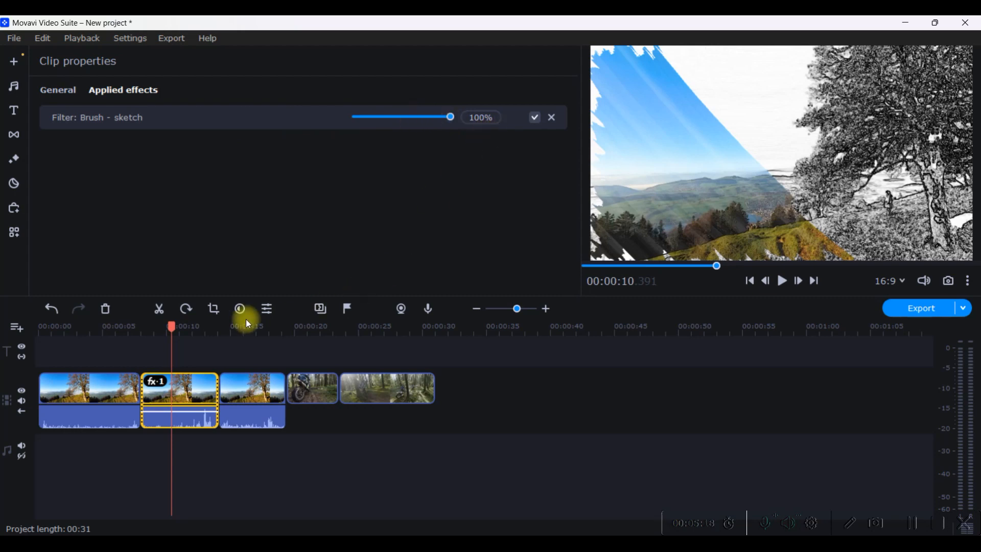
{"action": "left_click", "coordinate": [174, 325]}
{"action": "left_click", "coordinate": [134, 327]}
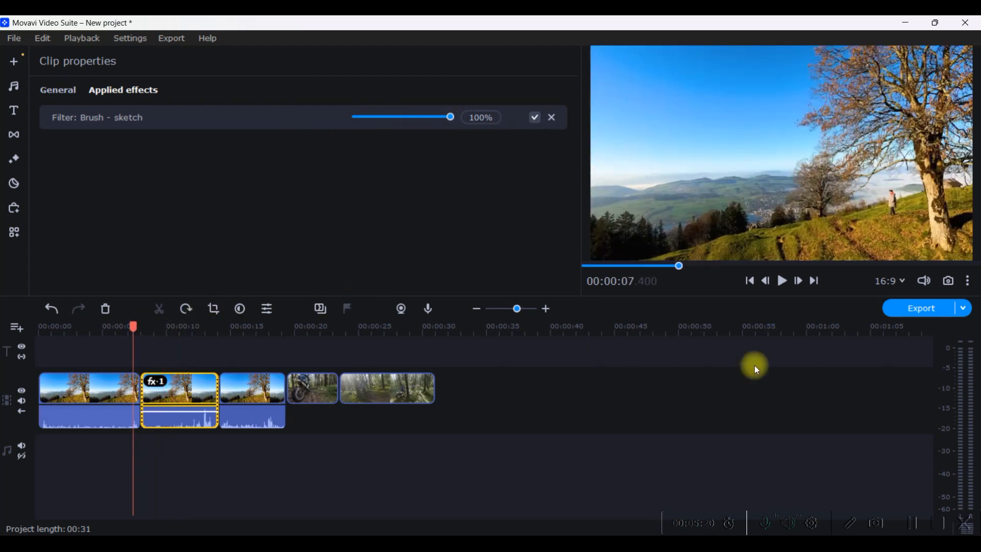
{"action": "left_click", "coordinate": [781, 285]}
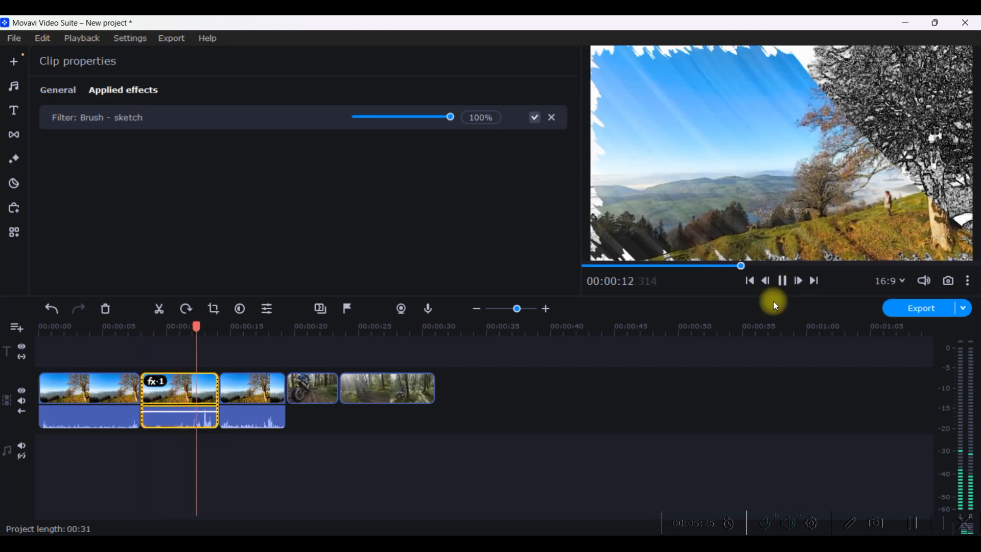
{"action": "key", "text": "space"}
Browse the noise, blur and color filters and apply the Degas color filter to the motorbike clip after the landscape segments.
{"action": "left_click", "coordinate": [13, 134]}
{"action": "left_click", "coordinate": [16, 163]}
{"action": "scroll", "coordinate": [329, 197], "scroll_direction": "down", "scroll_amount": 1}
{"action": "scroll", "coordinate": [336, 181], "scroll_direction": "up", "scroll_amount": 2}
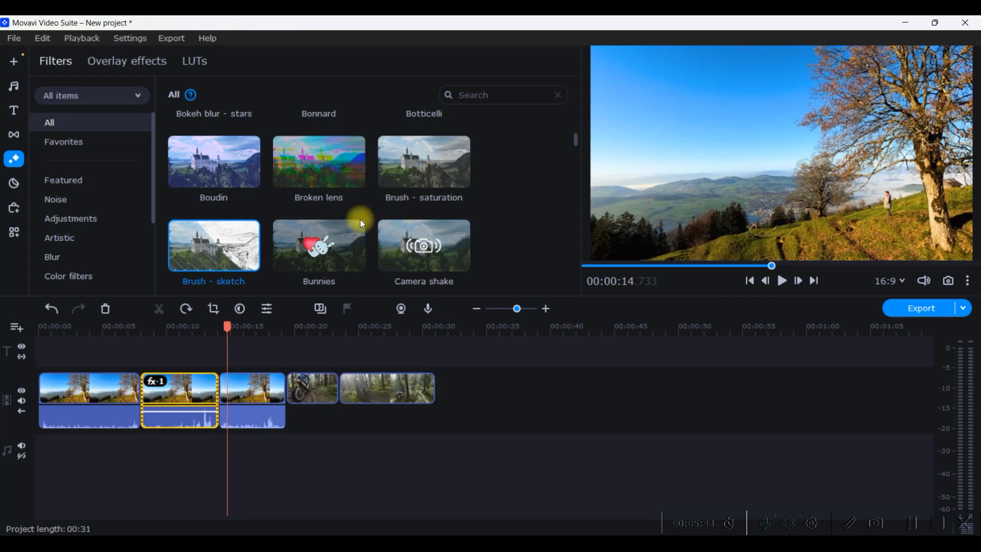
{"action": "left_click", "coordinate": [67, 202]}
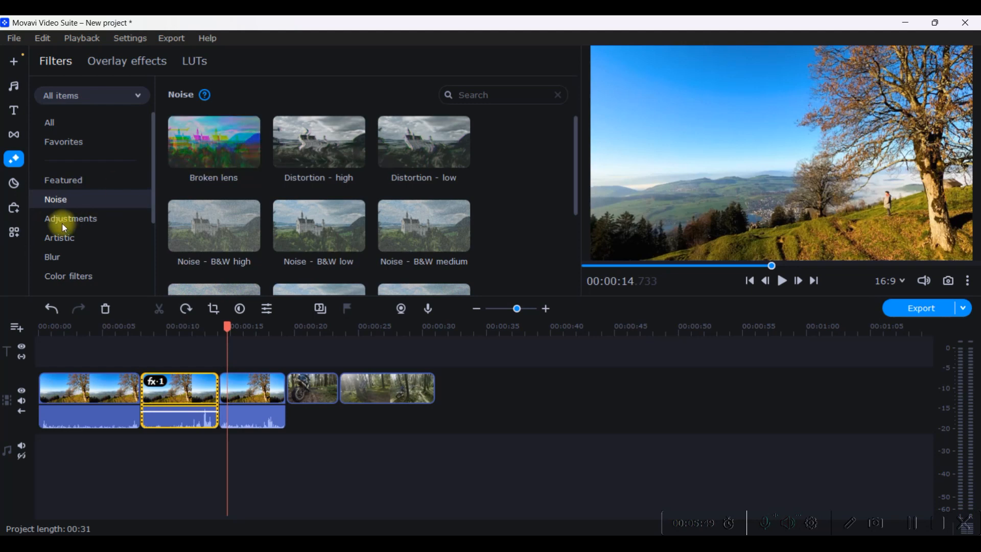
{"action": "left_click", "coordinate": [59, 258]}
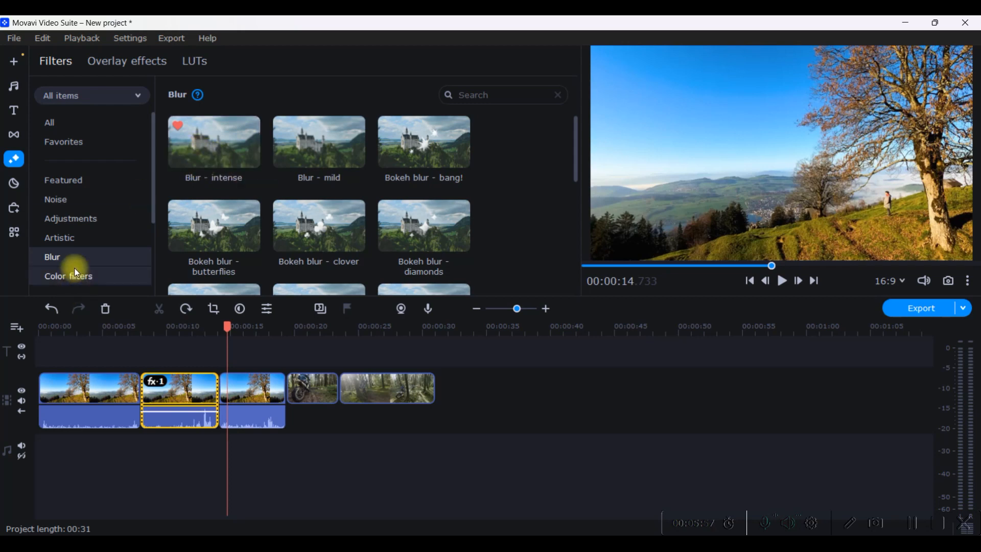
{"action": "scroll", "coordinate": [77, 258], "scroll_direction": "down", "scroll_amount": 2}
{"action": "left_click", "coordinate": [77, 218]}
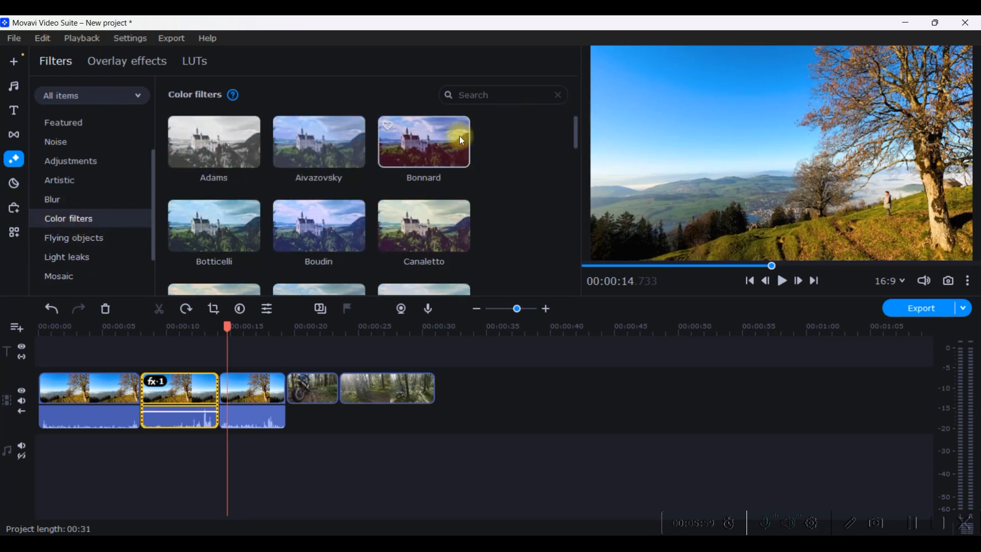
{"action": "scroll", "coordinate": [353, 215], "scroll_direction": "down", "scroll_amount": 1}
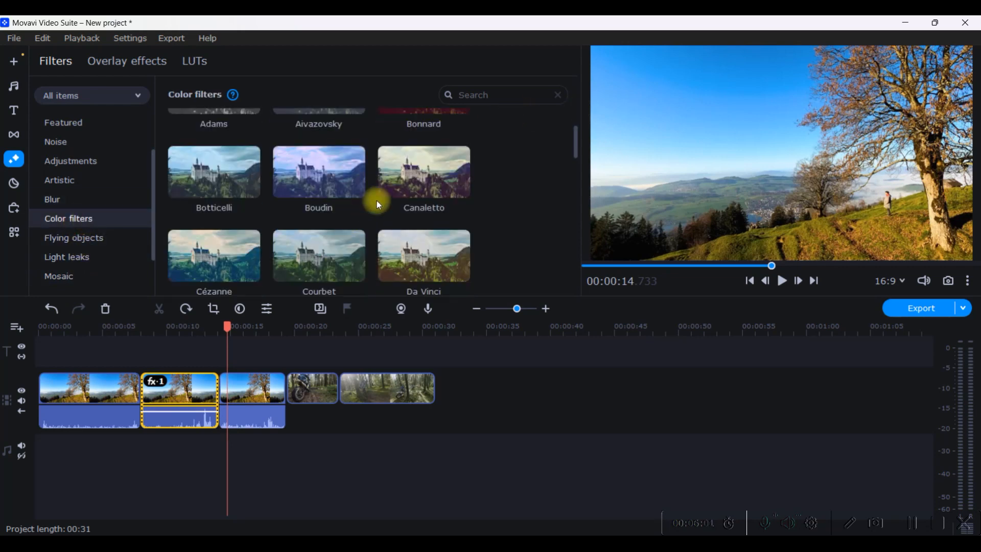
{"action": "scroll", "coordinate": [437, 207], "scroll_direction": "down", "scroll_amount": 1}
{"action": "left_click_drag", "start_coordinate": [320, 225], "coordinate": [303, 387]}
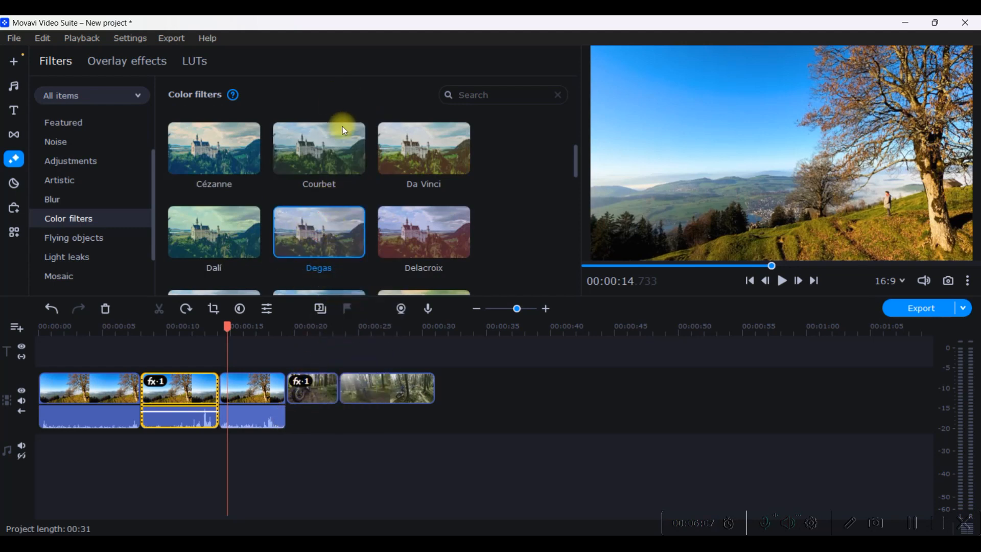
Play back the Degas-filtered motorbike clip from its start and show its applied effects.
{"action": "left_click_drag", "start_coordinate": [227, 329], "coordinate": [288, 334]}
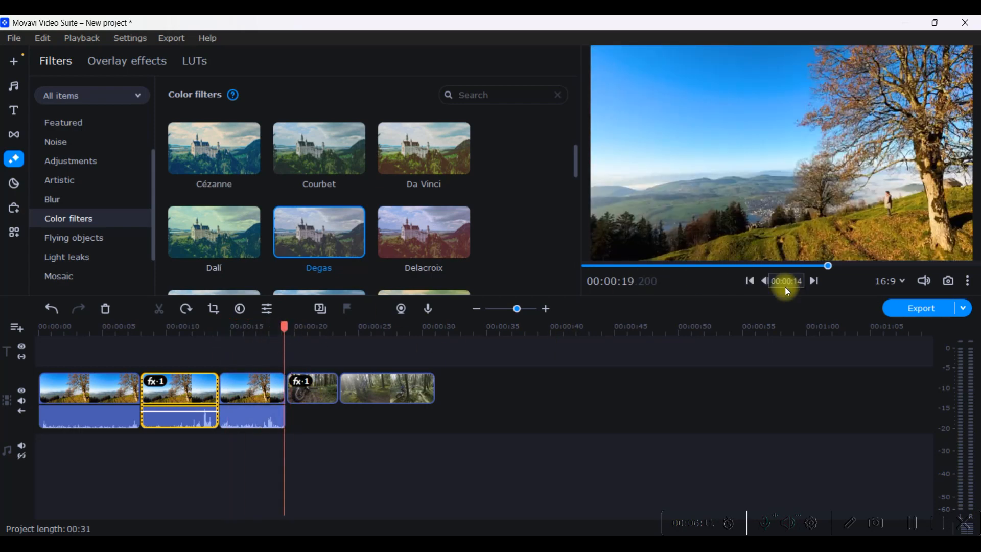
{"action": "left_click", "coordinate": [783, 281]}
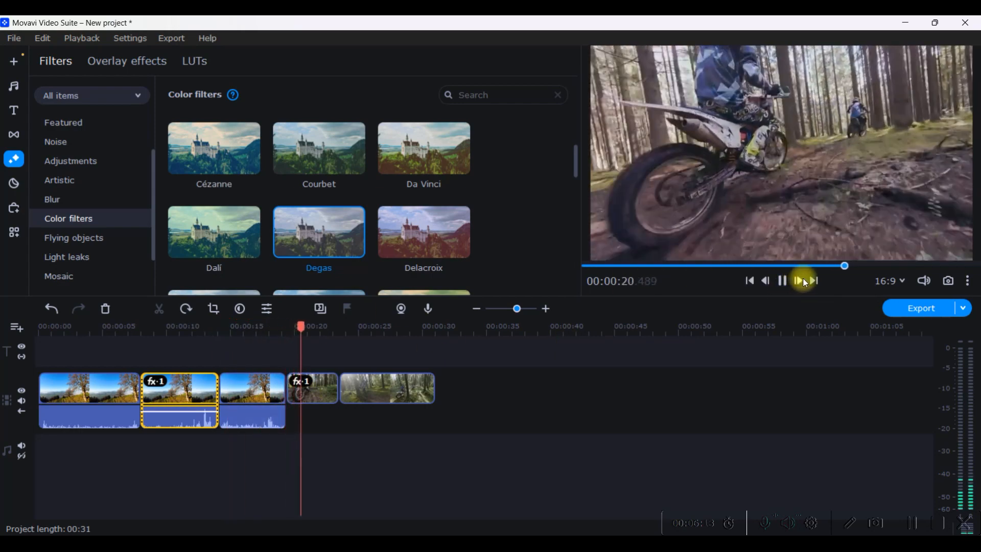
{"action": "left_click", "coordinate": [803, 279]}
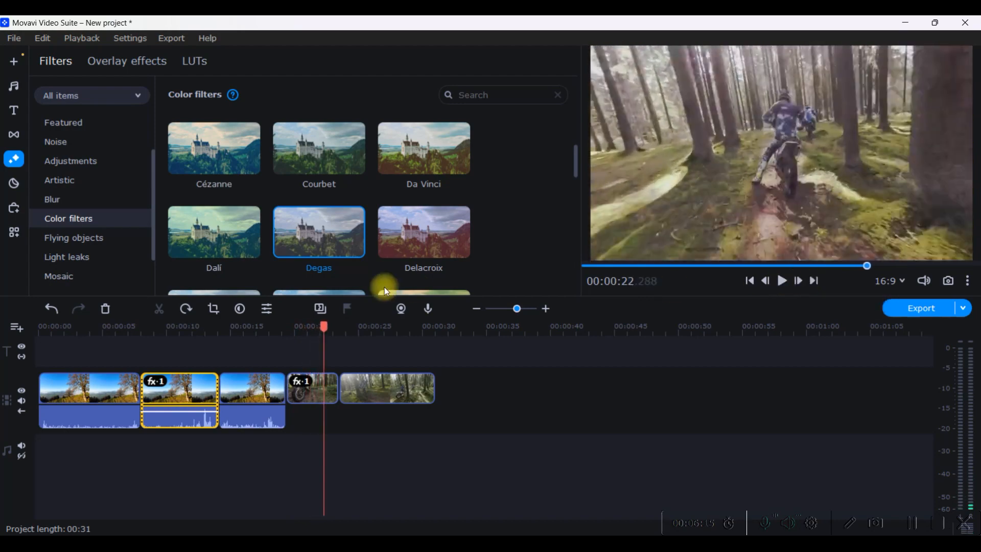
{"action": "left_click", "coordinate": [308, 381]}
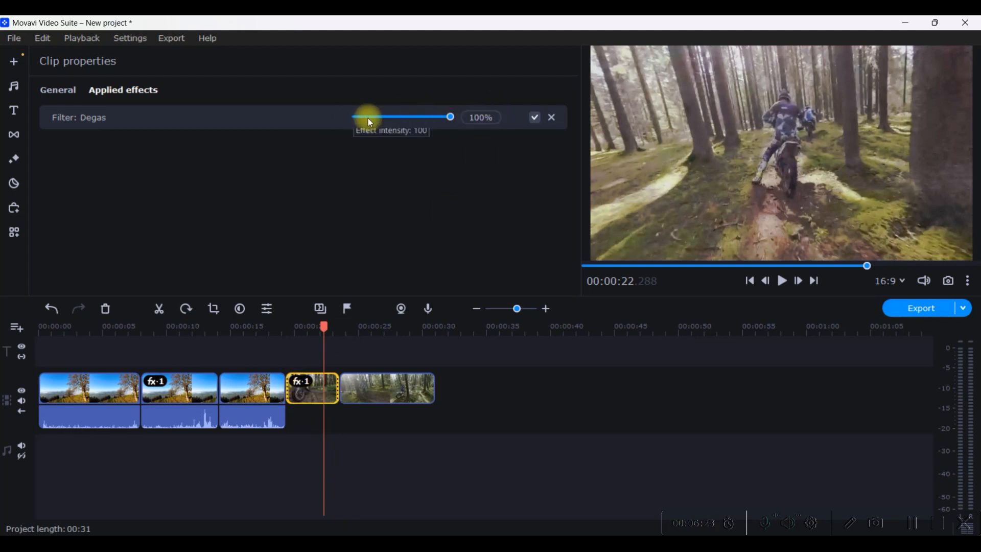
Return to the filter library and play the timeline onward from the filtered motorbike clip into the last forest clip.
{"action": "left_click", "coordinate": [14, 111]}
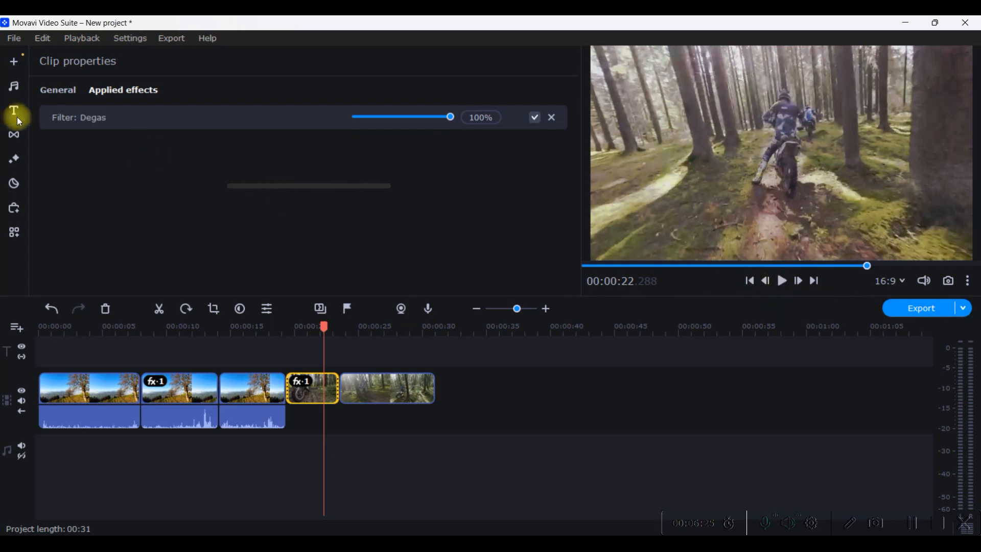
{"action": "left_click", "coordinate": [14, 159]}
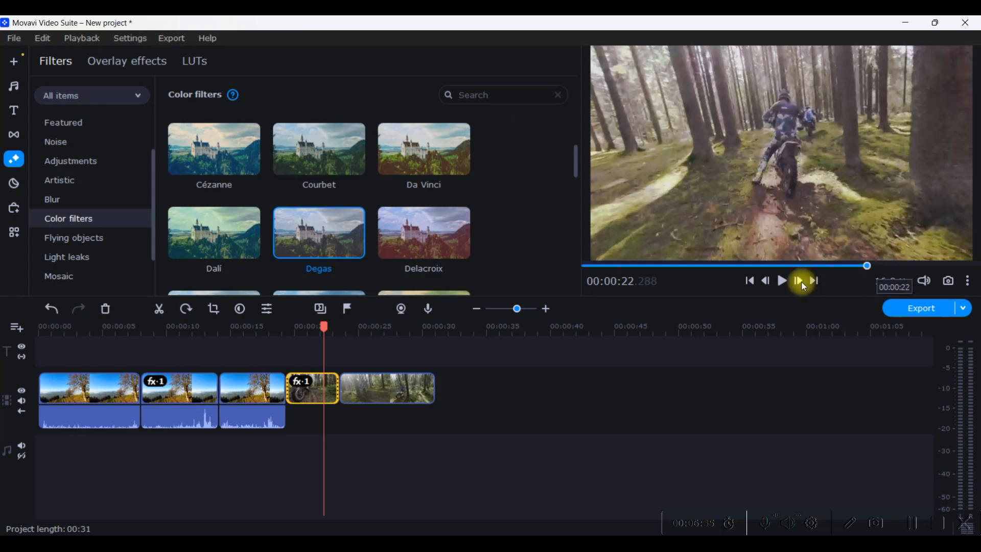
{"action": "left_click", "coordinate": [782, 282]}
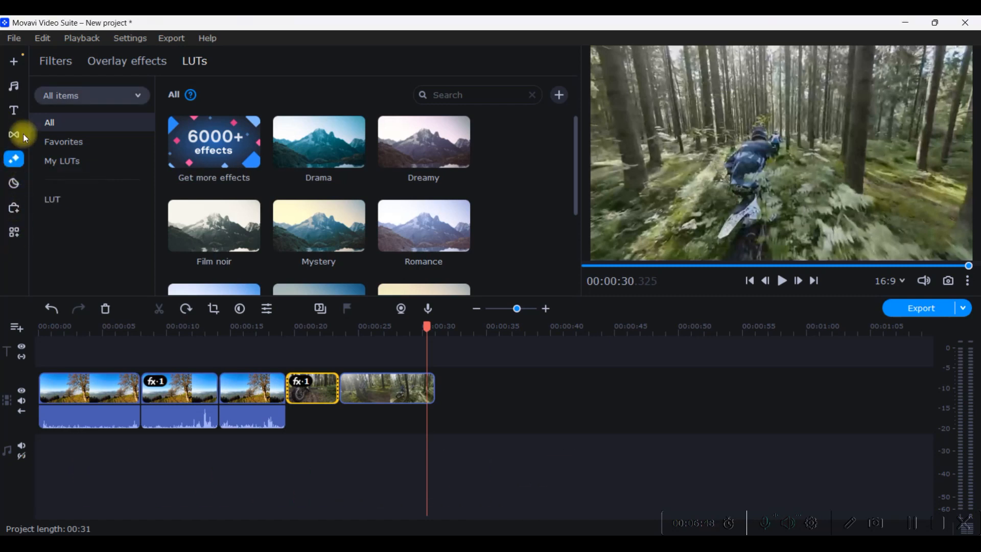
Compare the filter, overlay effect and LUT collections and look through the available overlay effects.
{"action": "left_click", "coordinate": [52, 63]}
{"action": "left_click", "coordinate": [128, 62]}
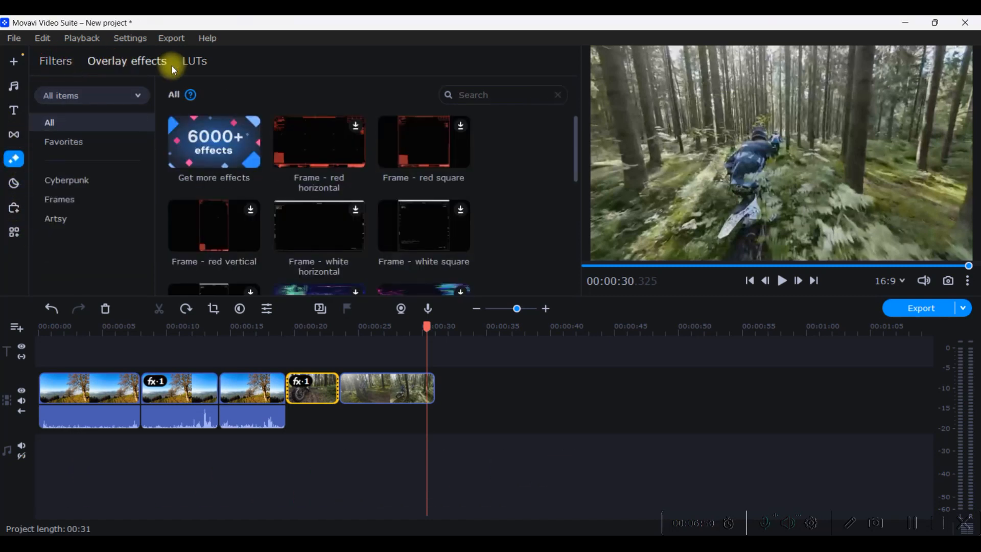
{"action": "left_click", "coordinate": [55, 61]}
{"action": "left_click", "coordinate": [111, 64]}
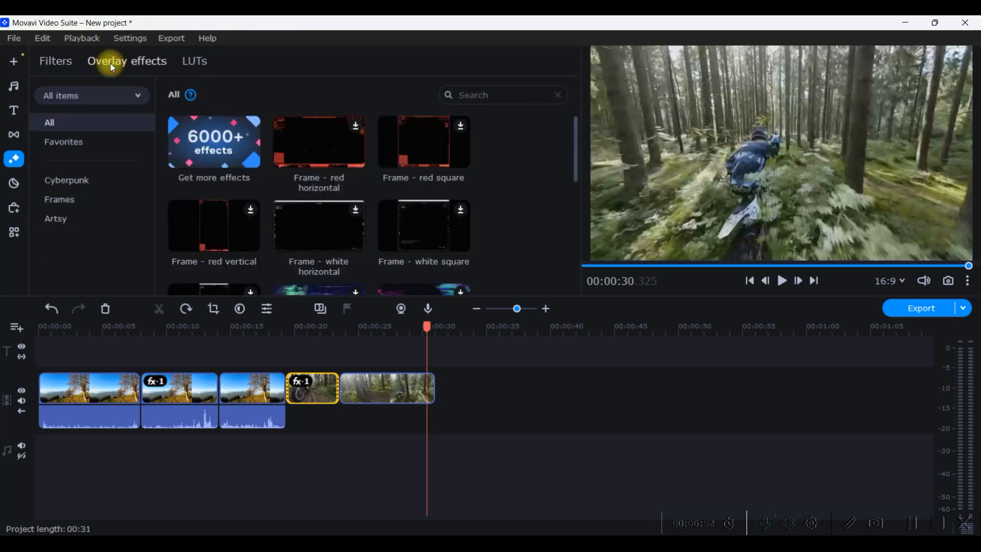
{"action": "left_click", "coordinate": [196, 61]}
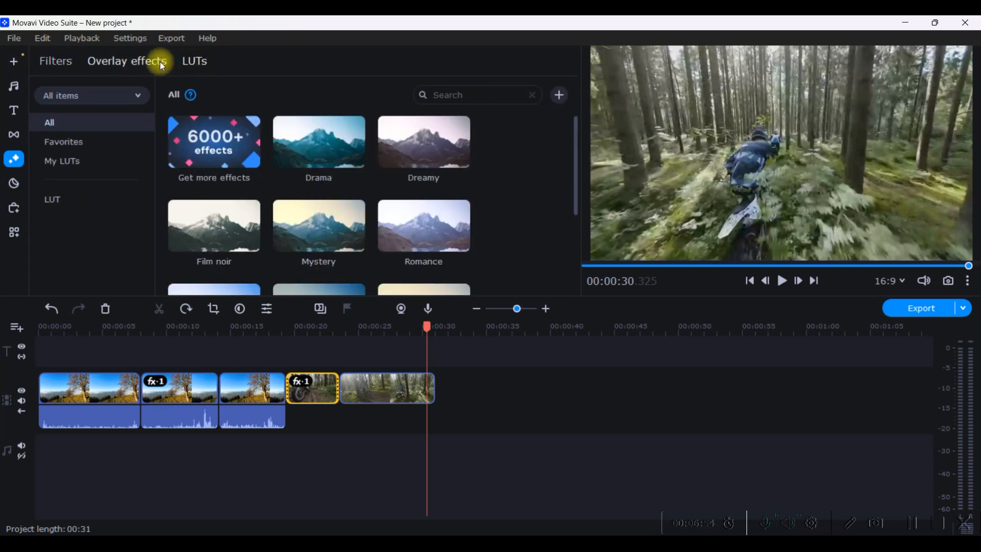
{"action": "left_click", "coordinate": [127, 62]}
{"action": "scroll", "coordinate": [306, 235], "scroll_direction": "down", "scroll_amount": 3}
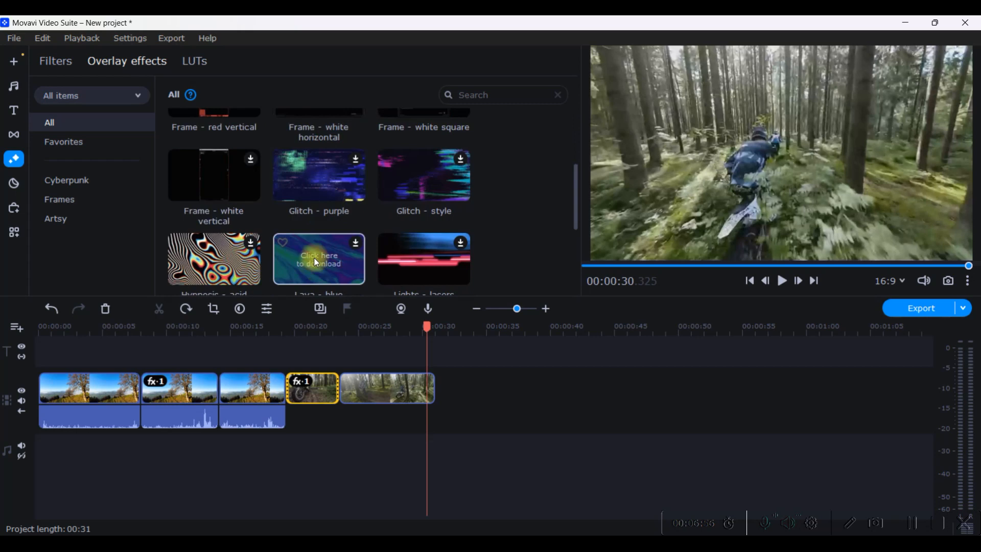
{"action": "scroll", "coordinate": [332, 243], "scroll_direction": "down", "scroll_amount": 1}
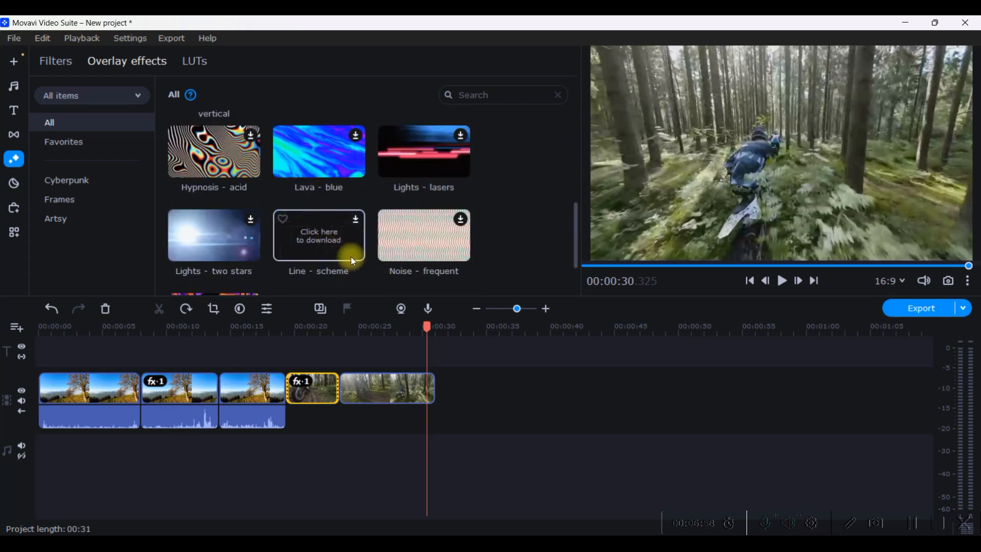
Add the project video Wedding - 422.mp4 to the end of the timeline and play back its opening.
{"action": "left_click", "coordinate": [13, 61]}
{"action": "left_click_drag", "start_coordinate": [426, 228], "coordinate": [442, 384]}
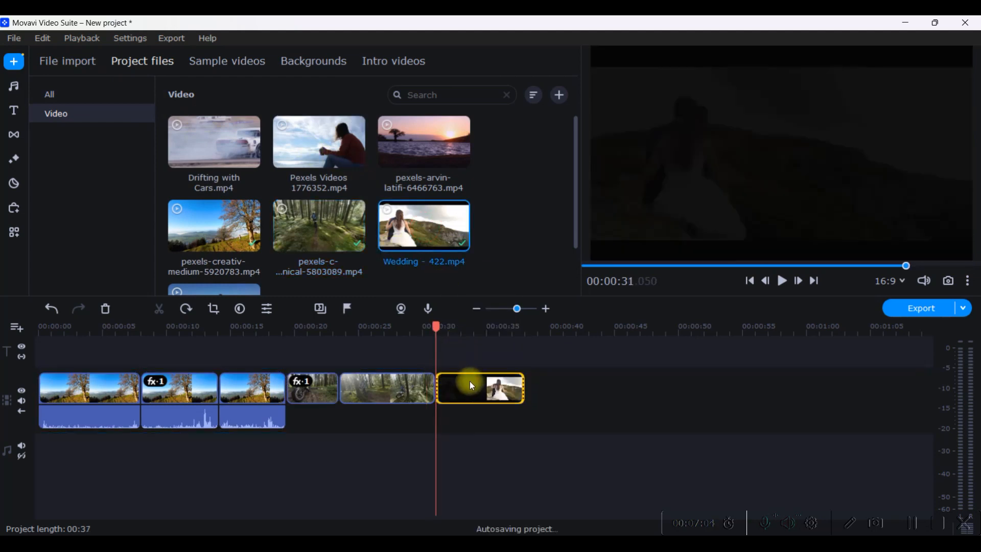
{"action": "left_click", "coordinate": [784, 280]}
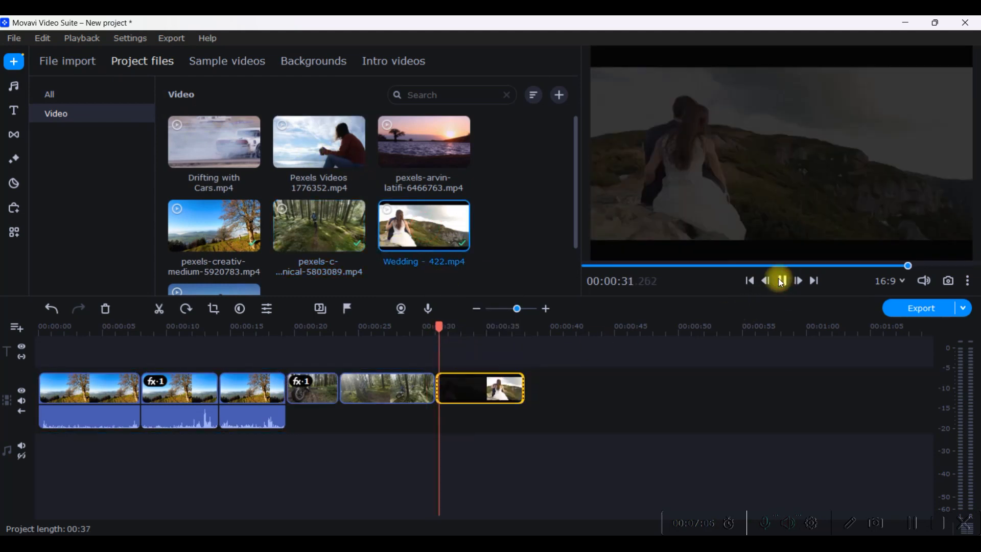
{"action": "left_click", "coordinate": [777, 278]}
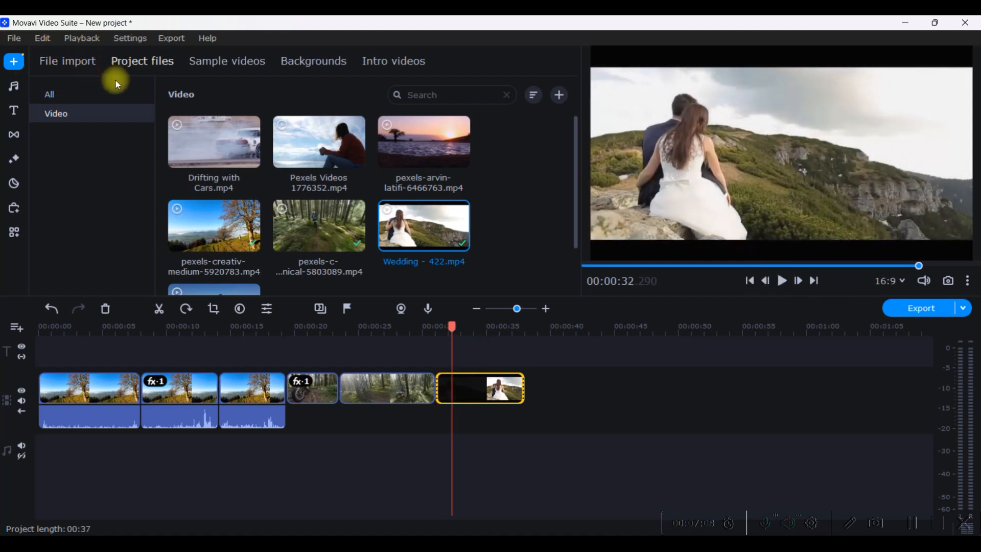
Download the Hypnosis - acid overlay effect and apply it to the wedding clip at the end of the timeline.
{"action": "left_click", "coordinate": [13, 158]}
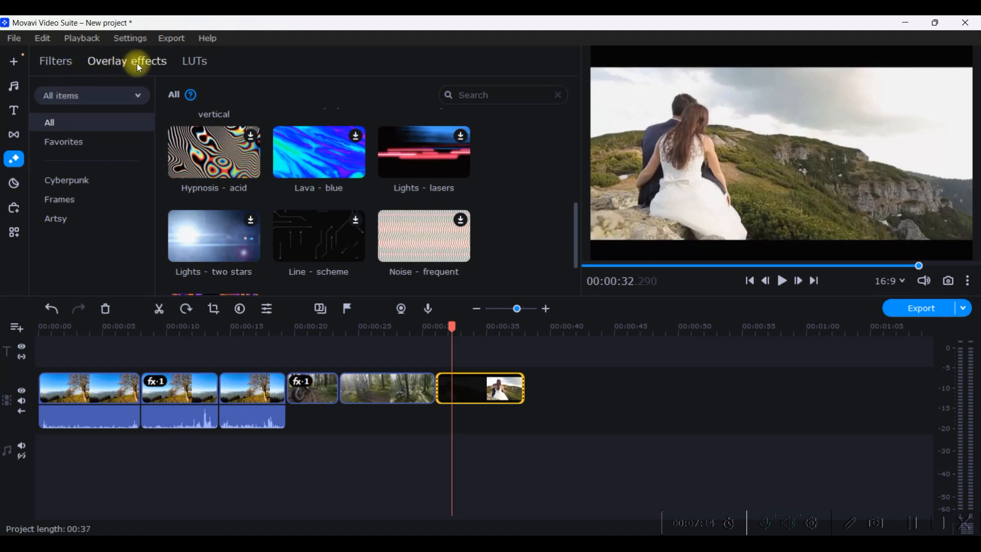
{"action": "mouse_move", "coordinate": [358, 183]}
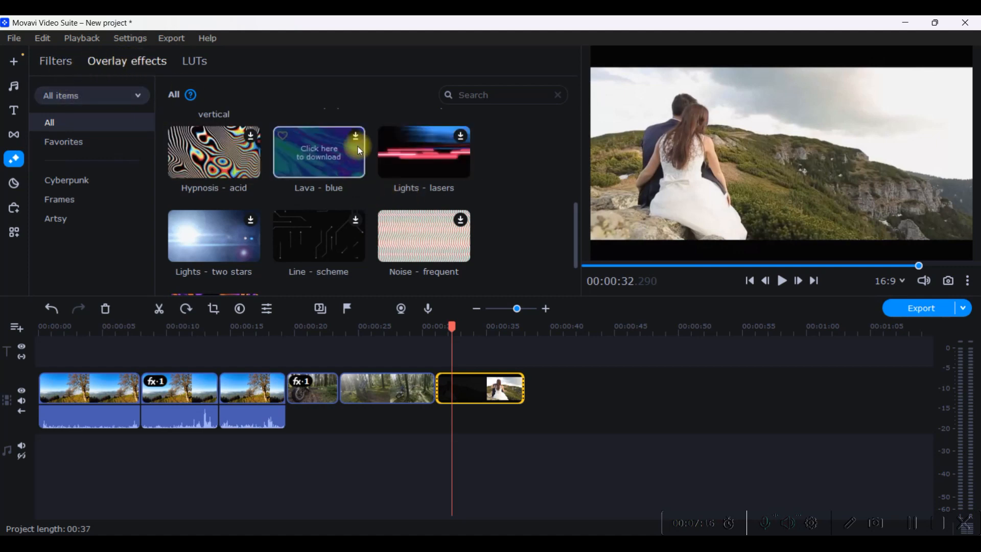
{"action": "mouse_move", "coordinate": [212, 152]}
{"action": "scroll", "coordinate": [216, 160], "scroll_direction": "up", "scroll_amount": 3}
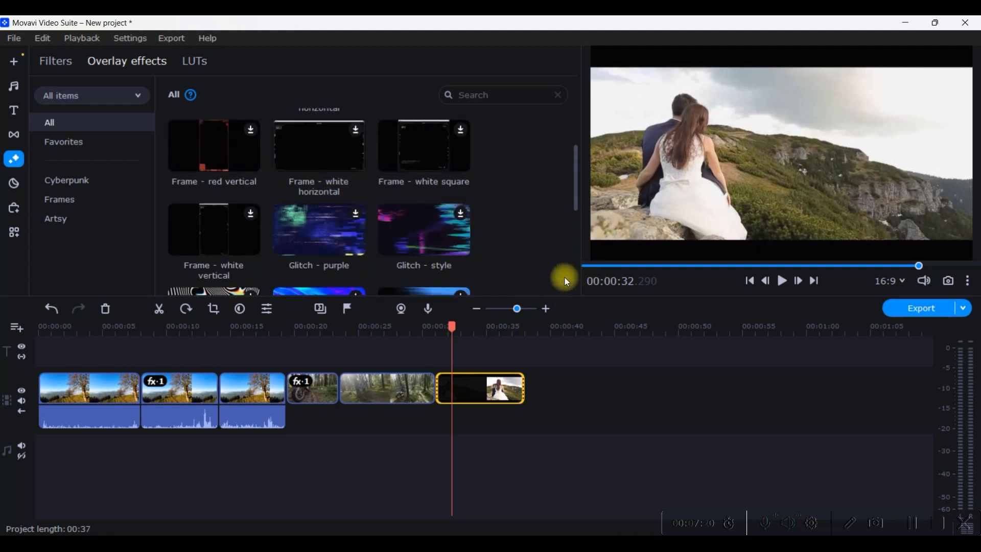
{"action": "scroll", "coordinate": [254, 235], "scroll_direction": "down", "scroll_amount": 2}
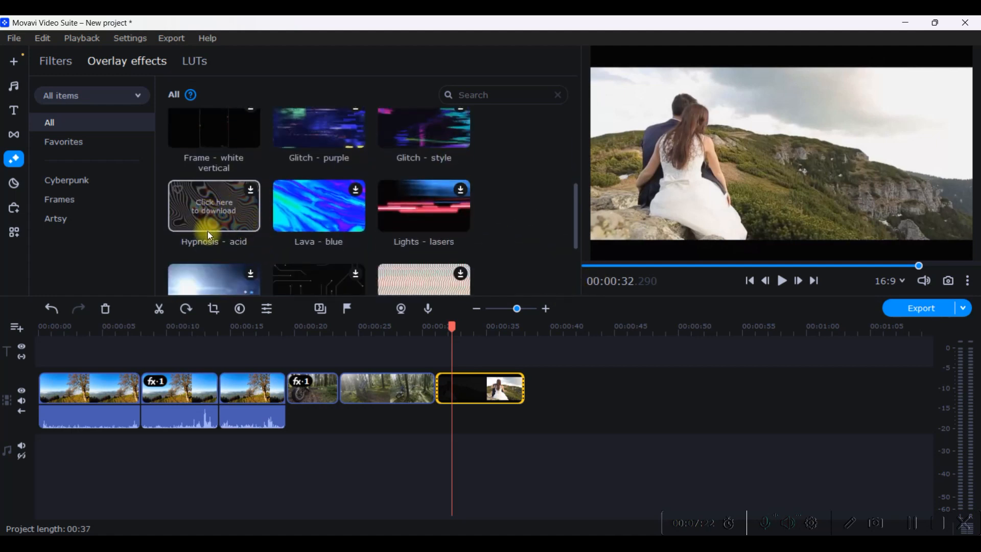
{"action": "left_click", "coordinate": [250, 190]}
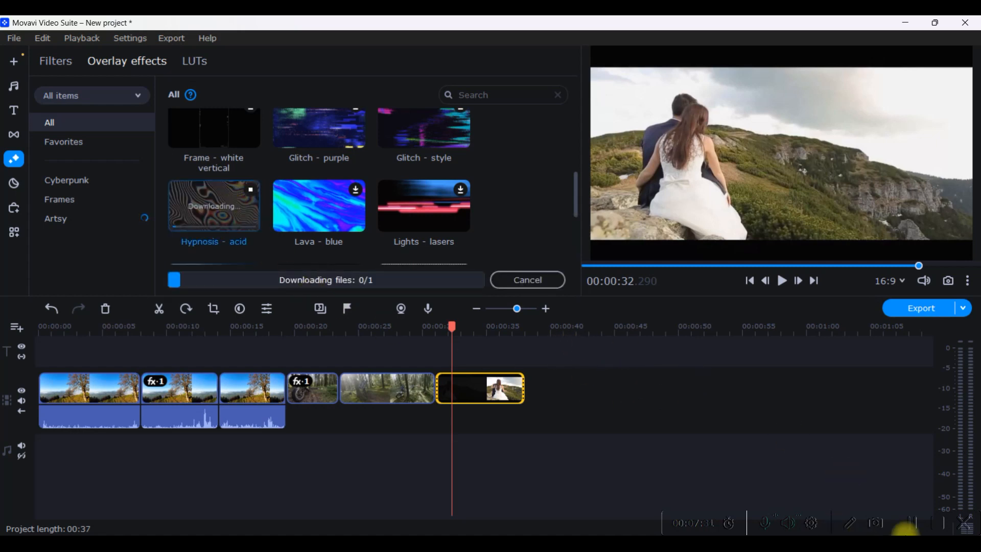
{"action": "left_click_drag", "start_coordinate": [222, 200], "coordinate": [447, 379]}
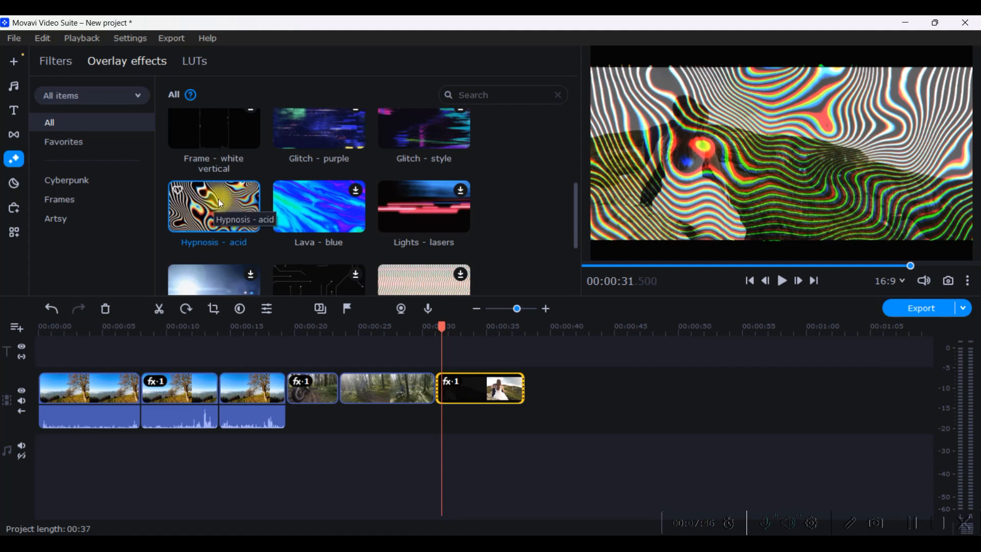
Add Hypnosis - acid to the favorite overlay effects and play back the wedding clip with the effect applied.
{"action": "left_click", "coordinate": [177, 192]}
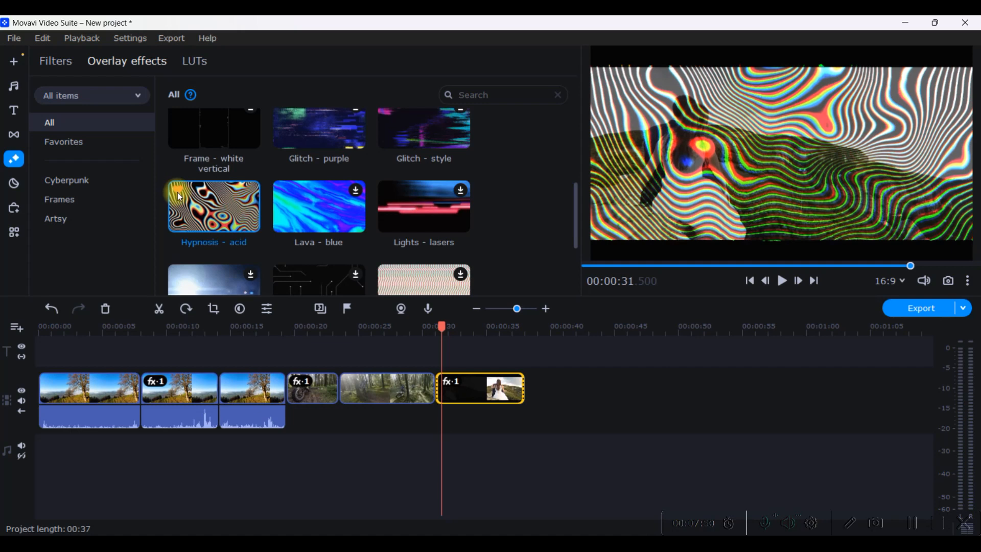
{"action": "left_click", "coordinate": [84, 135]}
{"action": "left_click", "coordinate": [62, 120]}
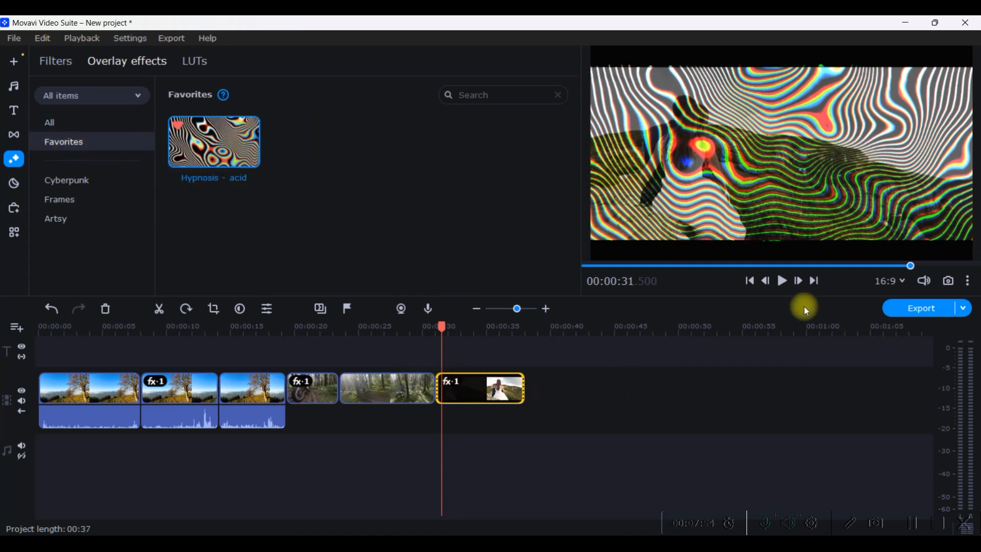
{"action": "left_click", "coordinate": [784, 280]}
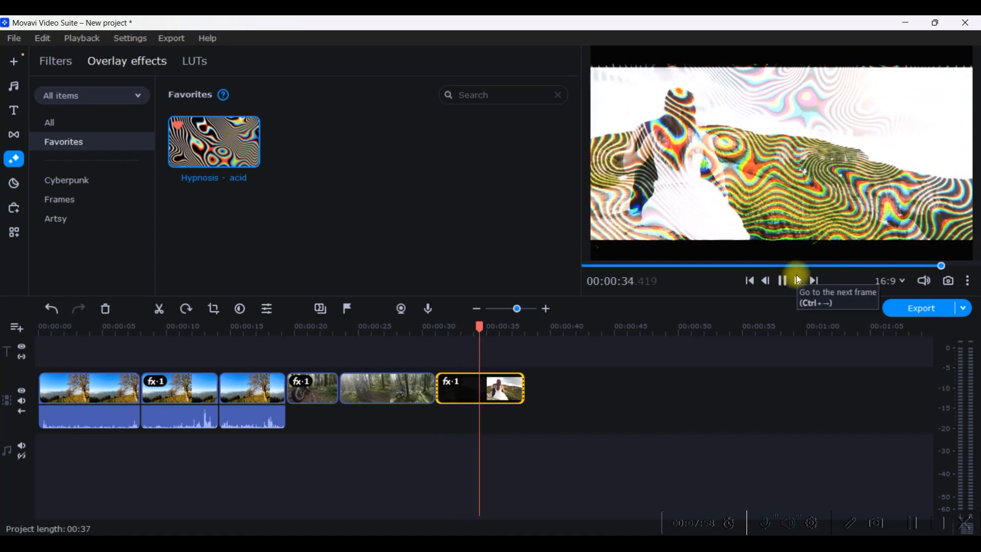
{"action": "left_click", "coordinate": [796, 277]}
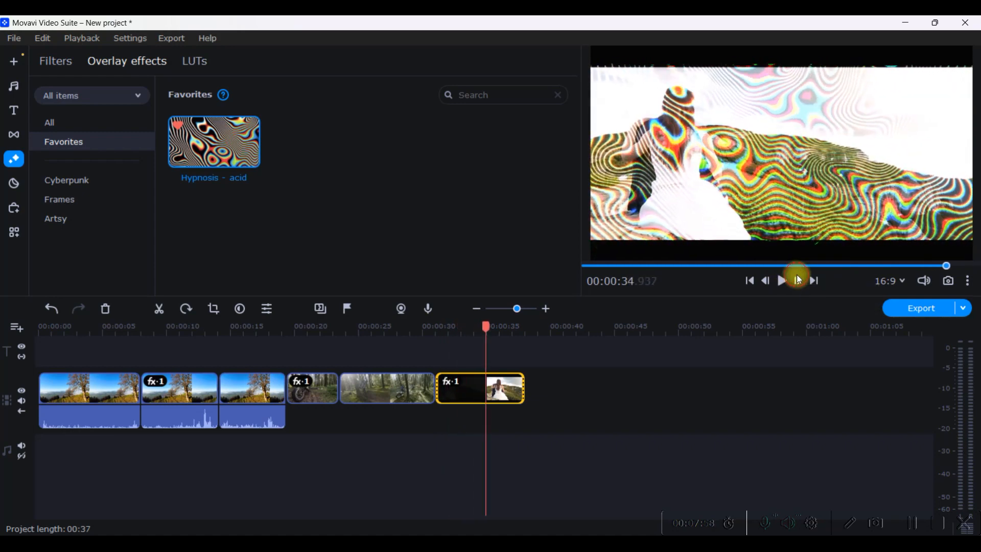
Set the wedding clip's Hypnosis - acid effect to 80% intensity with the Color blending mode.
{"action": "left_click", "coordinate": [449, 386]}
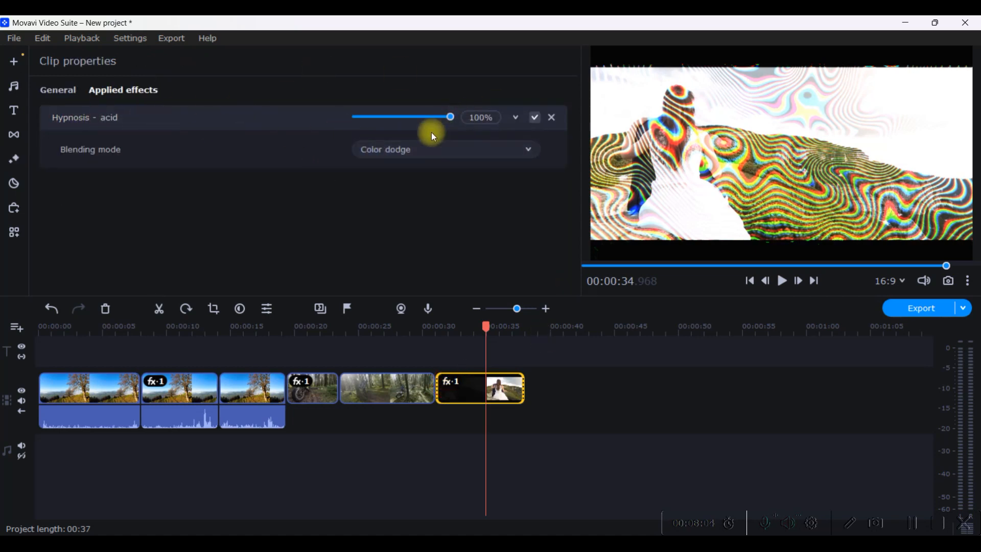
{"action": "left_click_drag", "start_coordinate": [451, 119], "coordinate": [432, 120]}
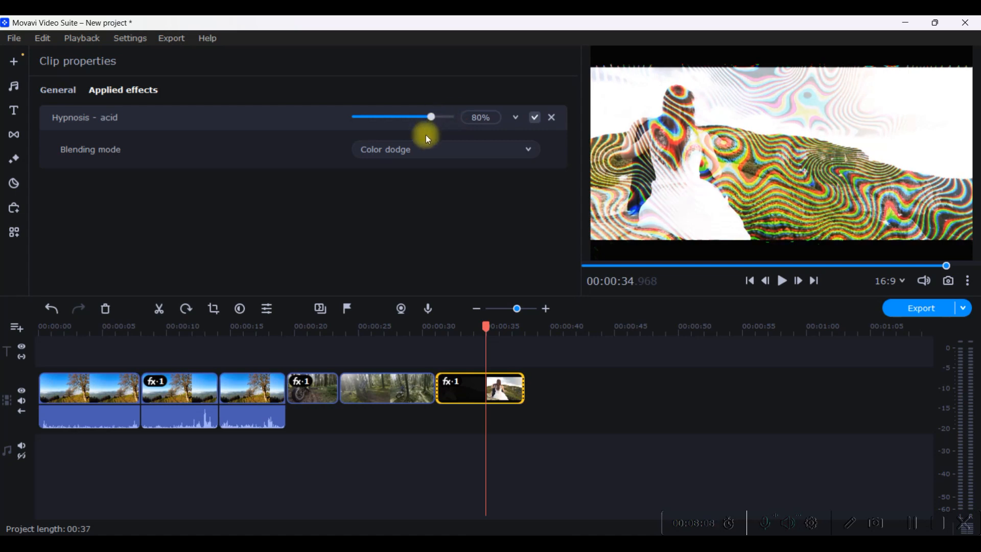
{"action": "left_click", "coordinate": [477, 149]}
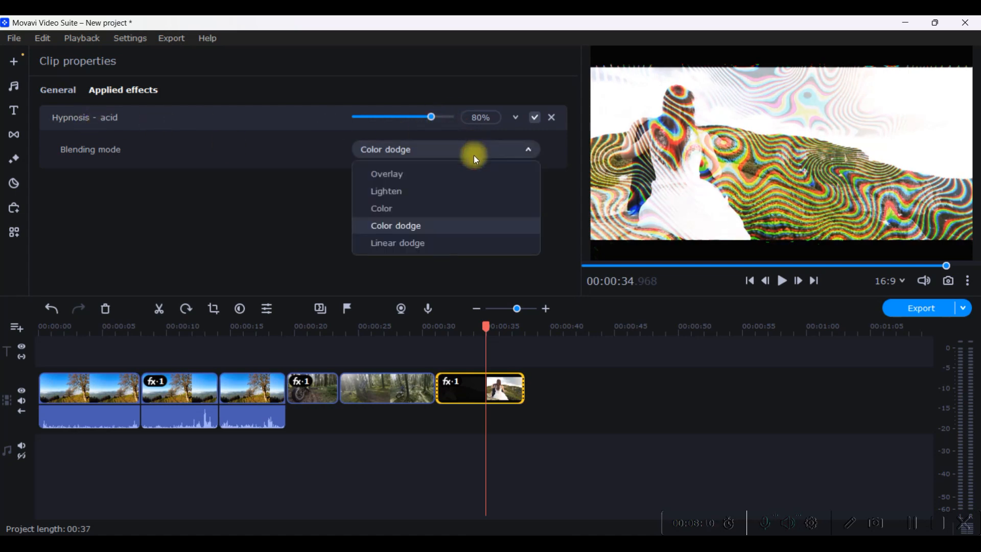
{"action": "left_click", "coordinate": [409, 208]}
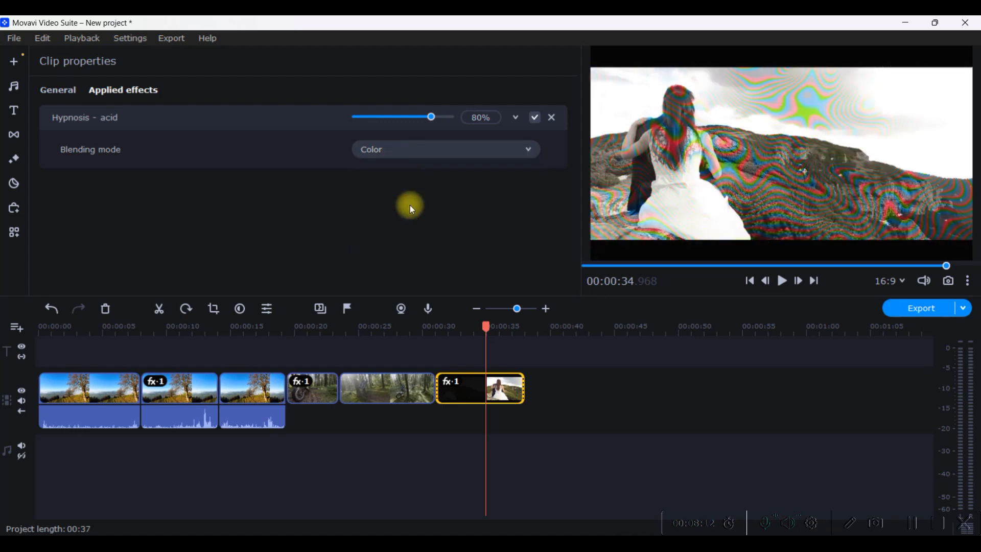
Play back the wedding clip with the Color blending mode.
{"action": "left_click", "coordinate": [442, 152]}
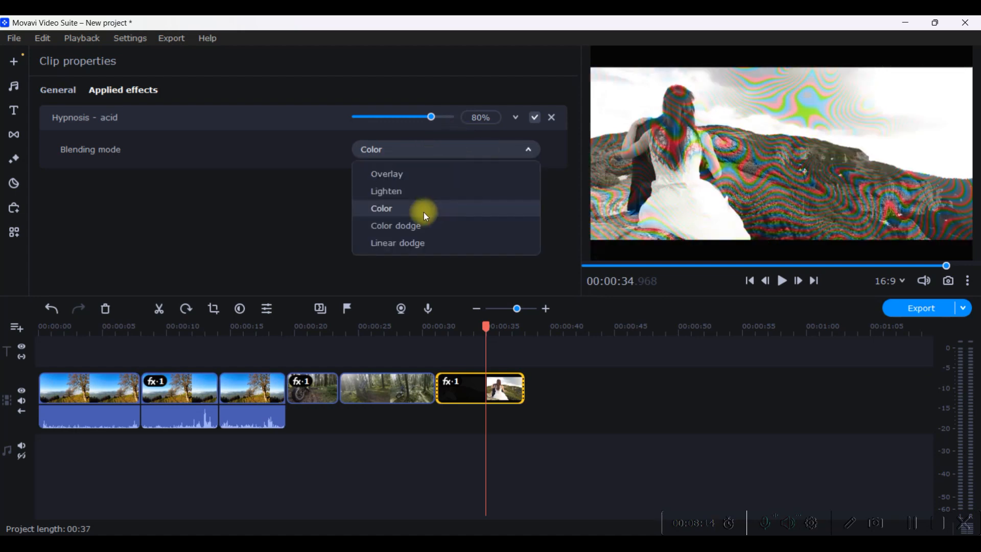
{"action": "left_click", "coordinate": [781, 281]}
{"action": "left_click", "coordinate": [783, 280]}
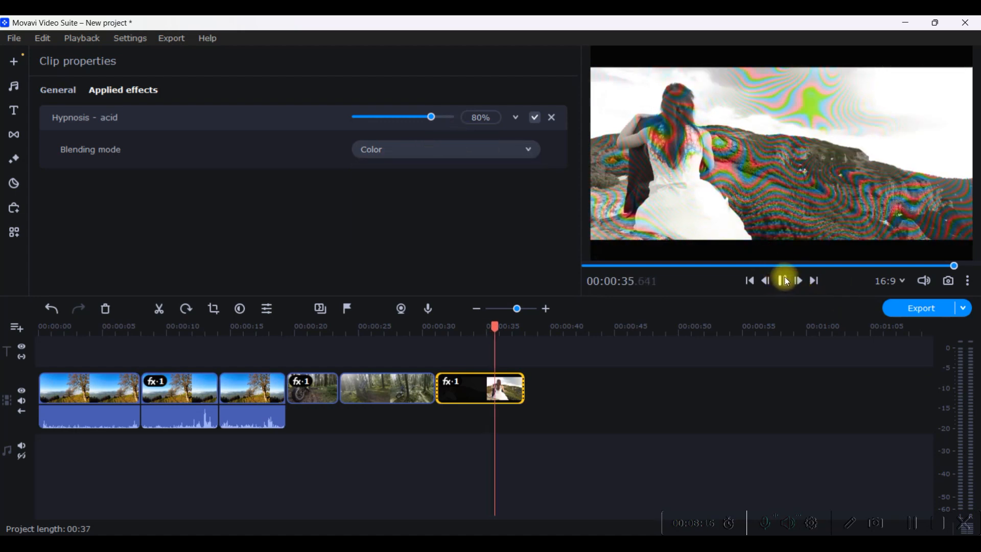
{"action": "left_click", "coordinate": [782, 280]}
Try the Lighten blending mode on the Hypnosis - acid effect and replay the later part of the wedding clip.
{"action": "left_click", "coordinate": [452, 150]}
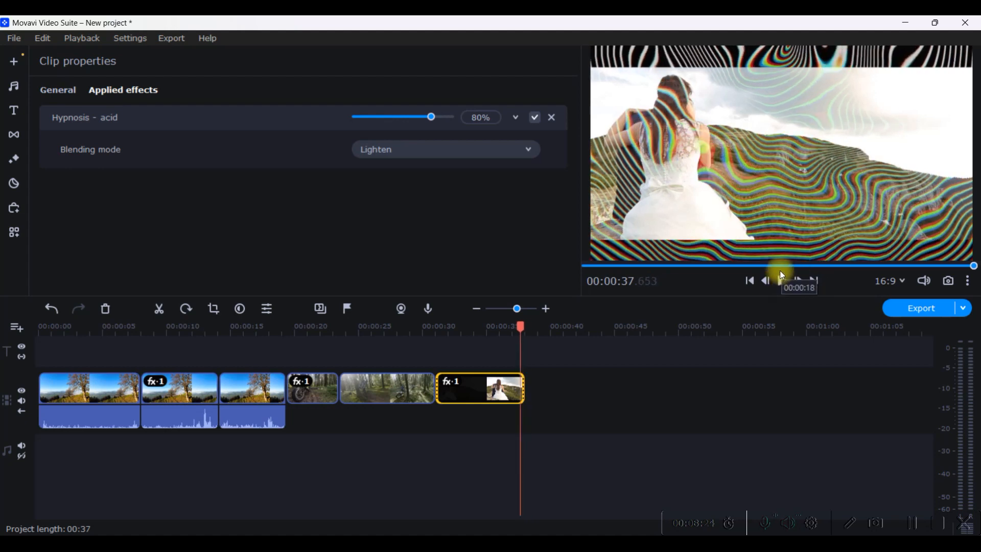
{"action": "left_click", "coordinate": [782, 279]}
{"action": "left_click", "coordinate": [781, 281]}
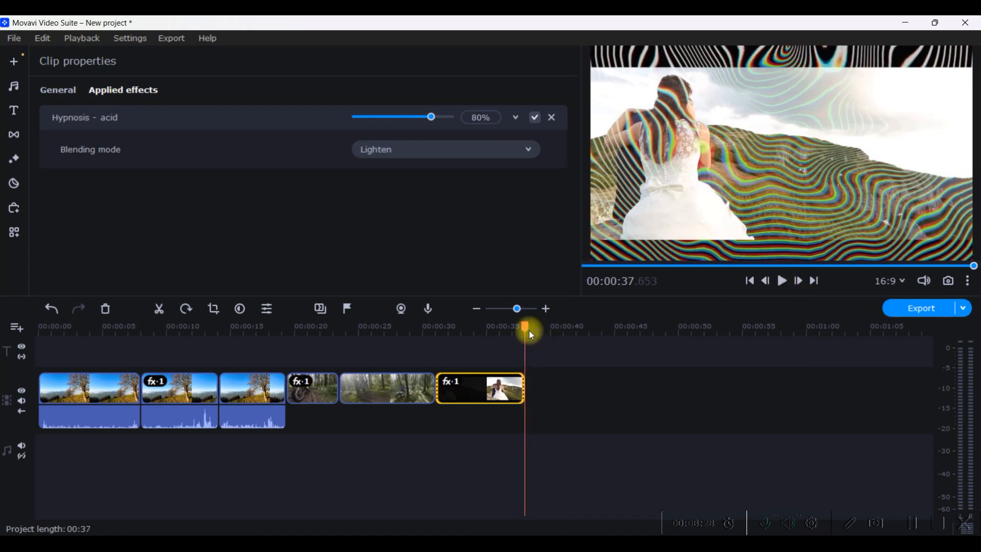
{"action": "left_click_drag", "start_coordinate": [525, 330], "coordinate": [483, 329]}
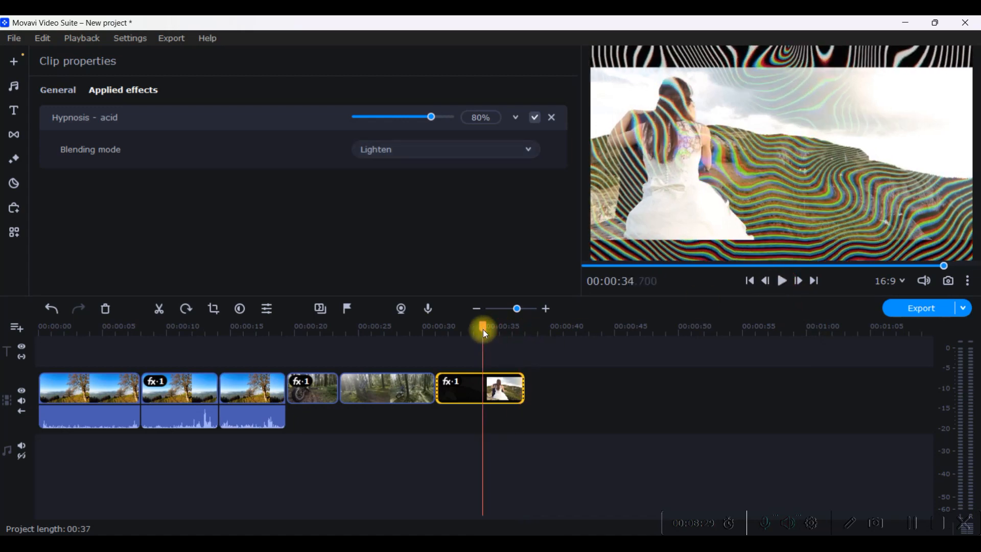
{"action": "left_click", "coordinate": [782, 281]}
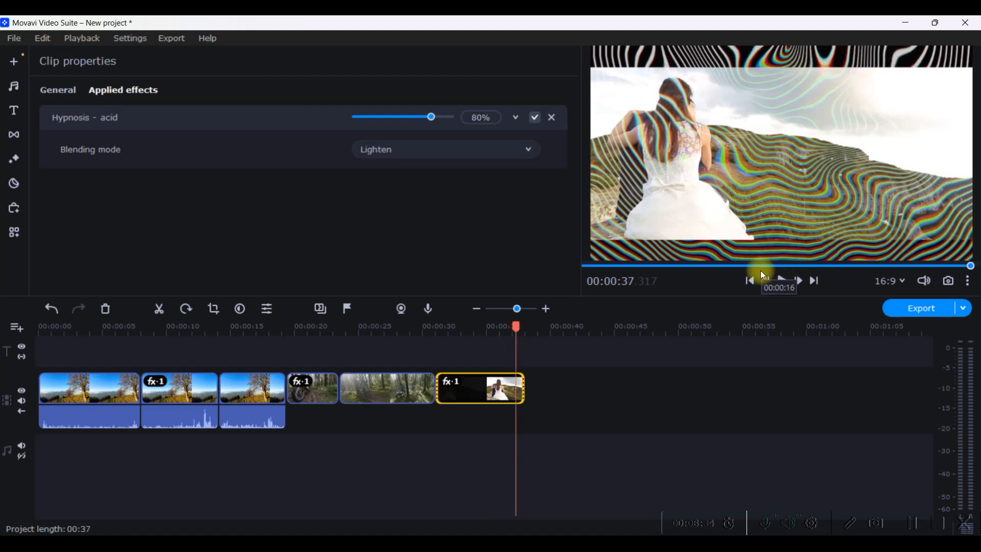
Switch the Hypnosis - acid blending mode back to Color and return the playhead to about 00:00:34.850.
{"action": "left_click", "coordinate": [443, 148]}
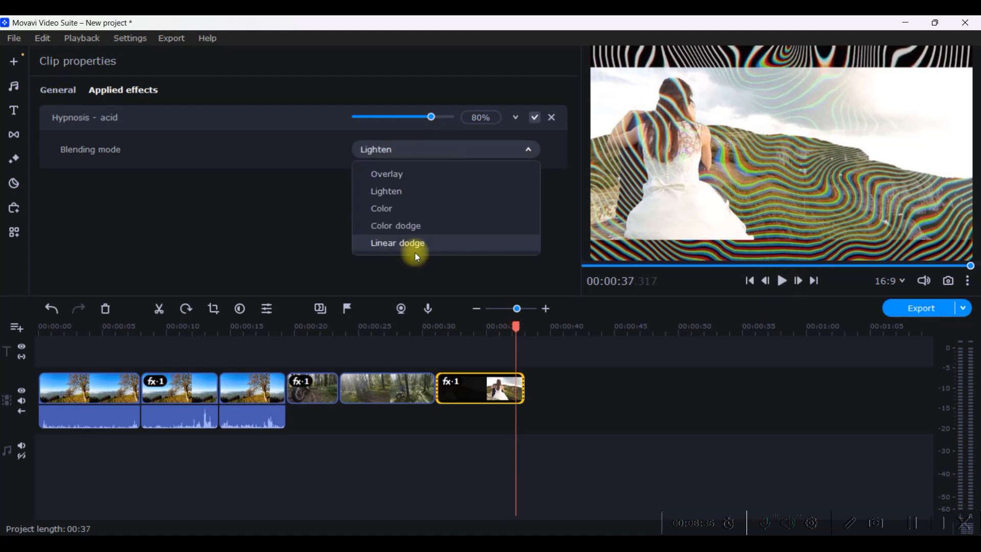
{"action": "left_click", "coordinate": [411, 211]}
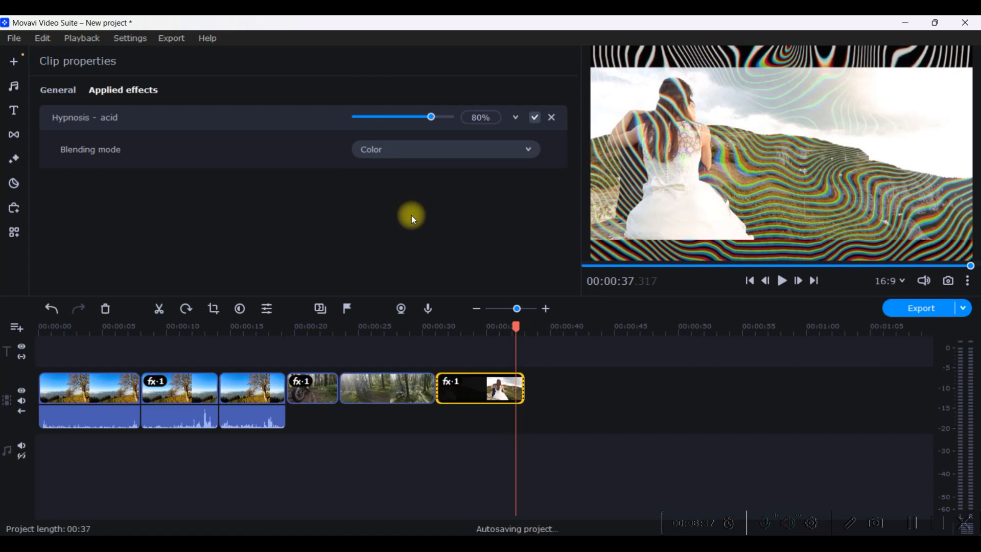
{"action": "left_click_drag", "start_coordinate": [517, 332], "coordinate": [484, 345]}
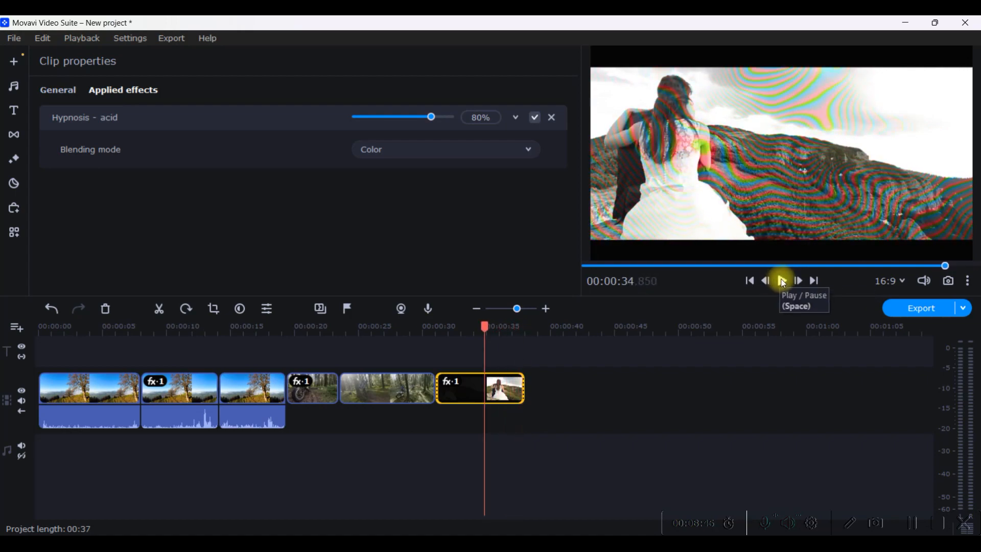
Return to the overlay effects and look through the complete collection.
{"action": "left_click", "coordinate": [16, 182]}
{"action": "left_click", "coordinate": [16, 161]}
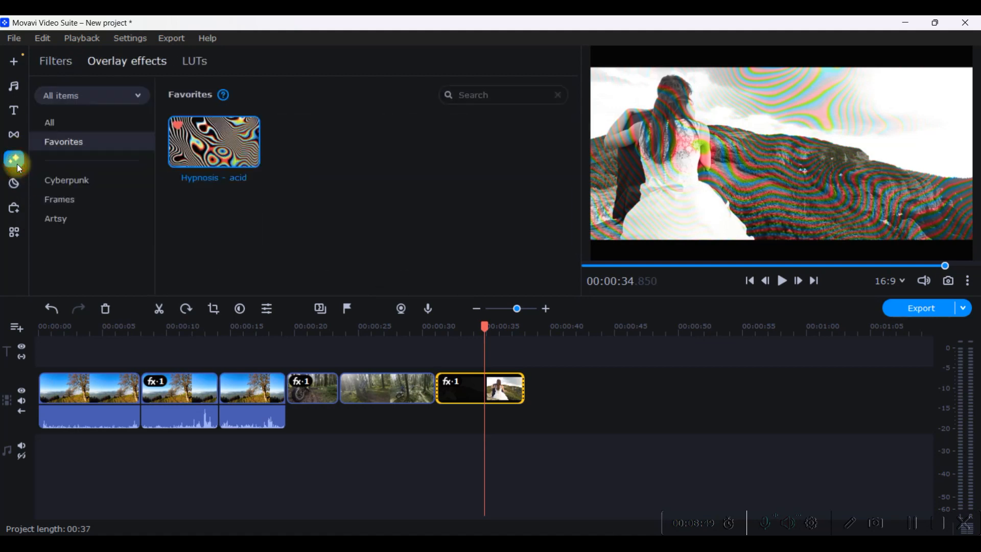
{"action": "left_click", "coordinate": [77, 125]}
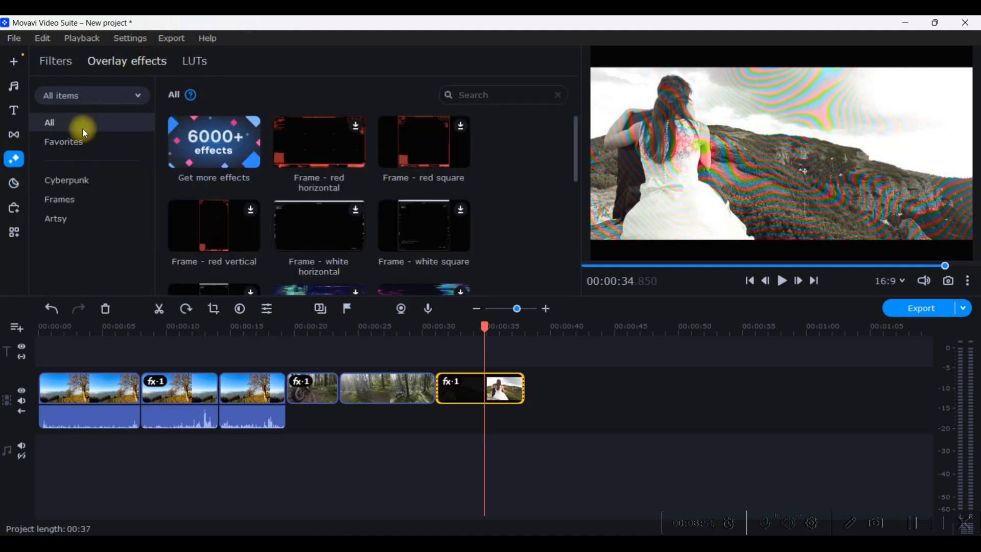
{"action": "scroll", "coordinate": [277, 181], "scroll_direction": "down", "scroll_amount": 3}
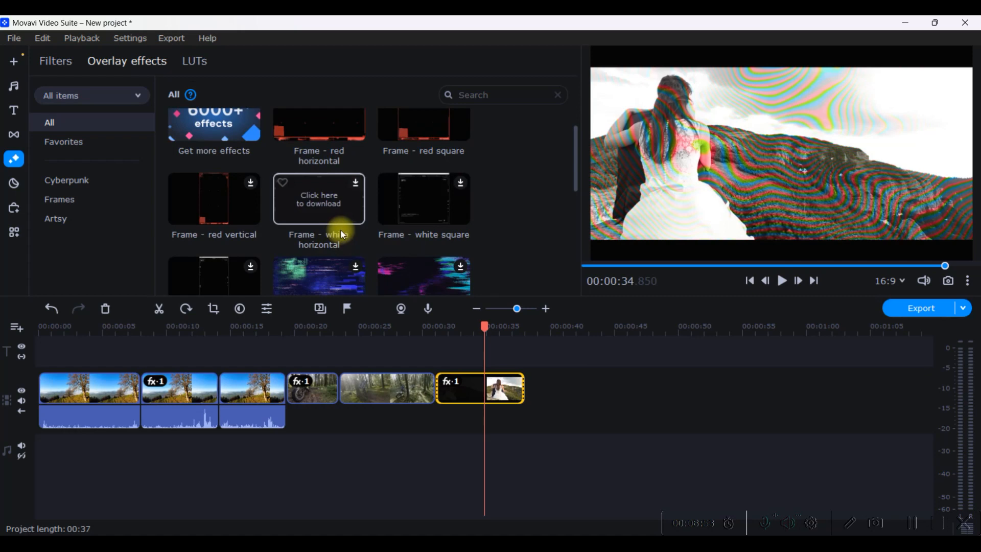
{"action": "scroll", "coordinate": [349, 243], "scroll_direction": "down", "scroll_amount": 3}
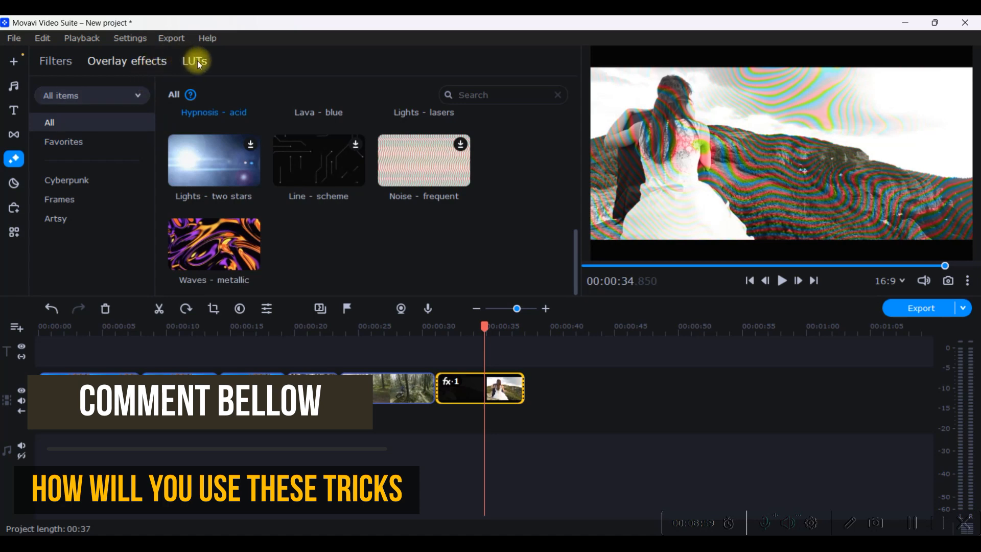
Add the project video Pexels Videos 1776352.mp4 to the end of the timeline.
{"action": "left_click", "coordinate": [16, 58]}
{"action": "left_click_drag", "start_coordinate": [312, 153], "coordinate": [525, 368]}
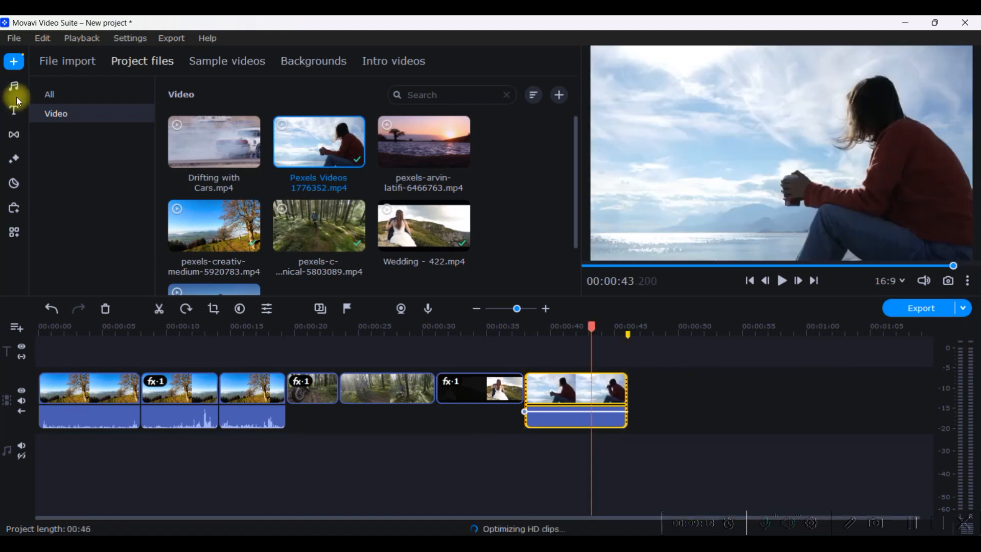
Apply the Space travel LUT to the last clip, showing the seated person by the water, and play it back from its start.
{"action": "left_click", "coordinate": [12, 159]}
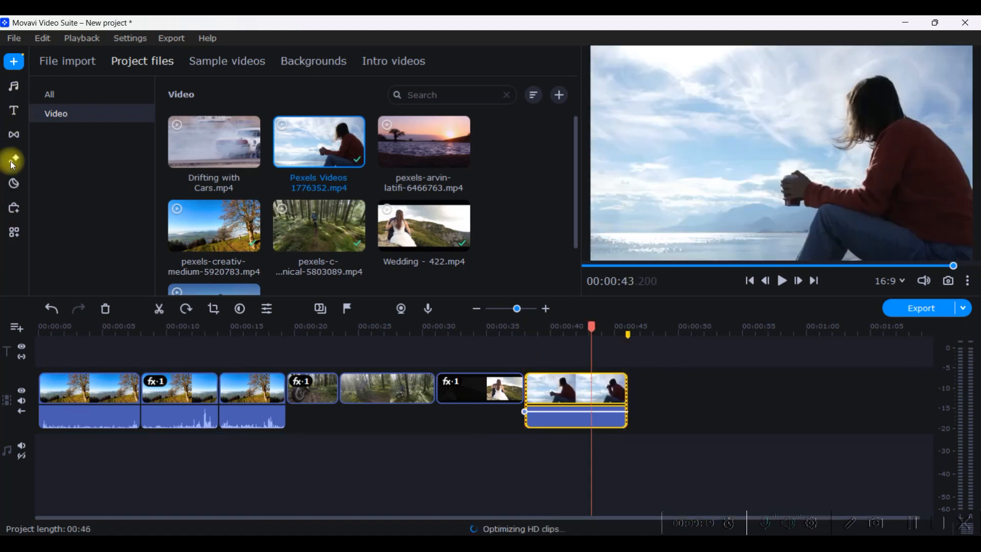
{"action": "left_click", "coordinate": [173, 62]}
{"action": "left_click", "coordinate": [193, 61]}
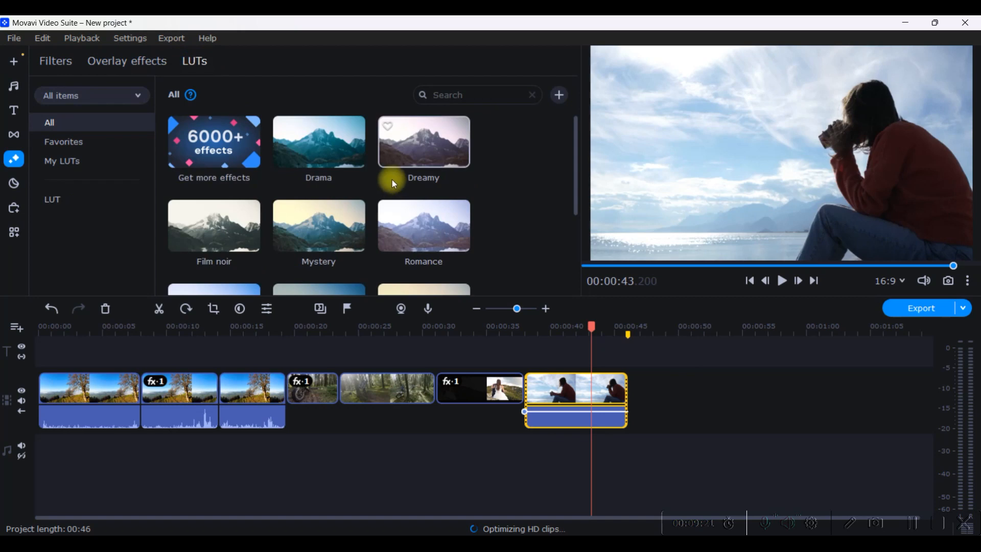
{"action": "scroll", "coordinate": [399, 181], "scroll_direction": "down", "scroll_amount": 2}
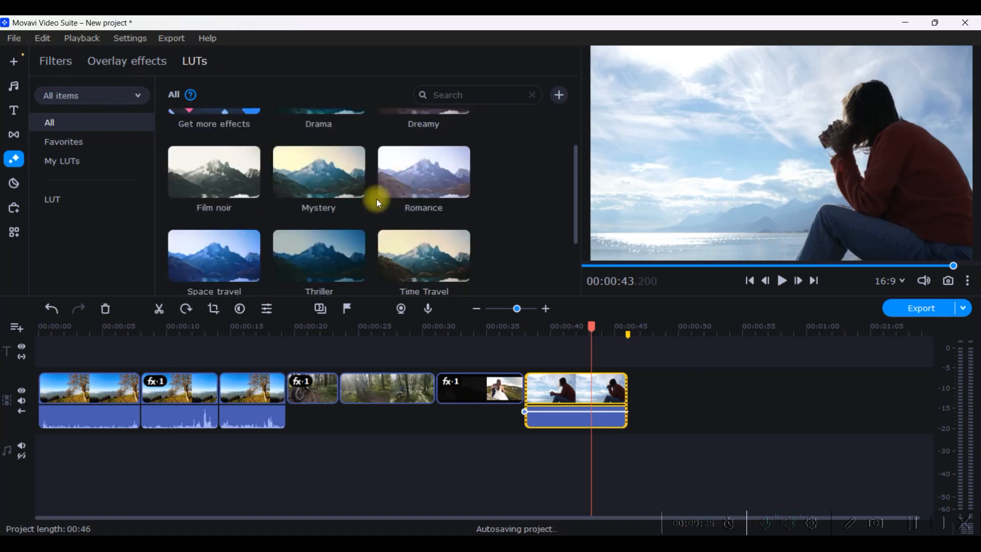
{"action": "scroll", "coordinate": [390, 206], "scroll_direction": "down", "scroll_amount": 1}
{"action": "scroll", "coordinate": [391, 206], "scroll_direction": "down", "scroll_amount": 2}
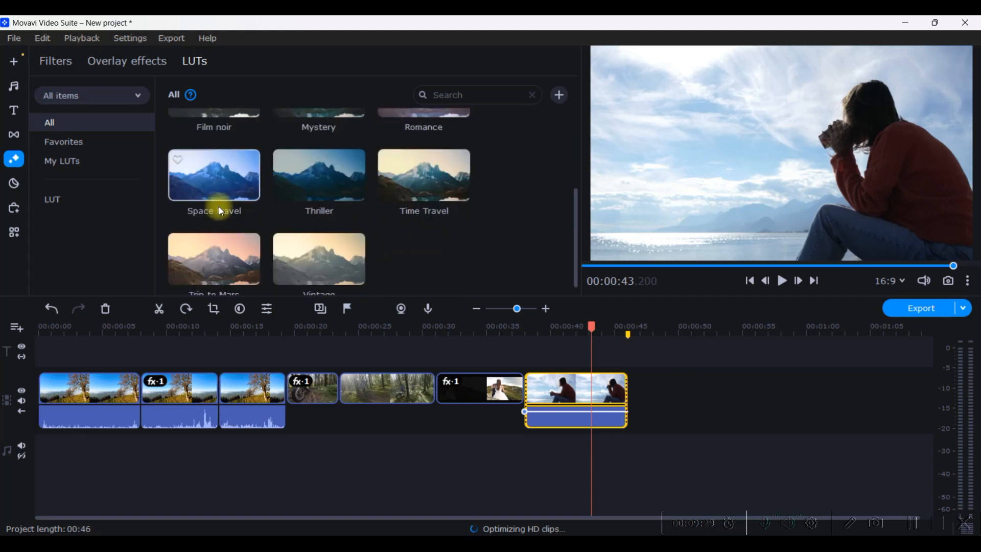
{"action": "left_click_drag", "start_coordinate": [215, 178], "coordinate": [544, 380]}
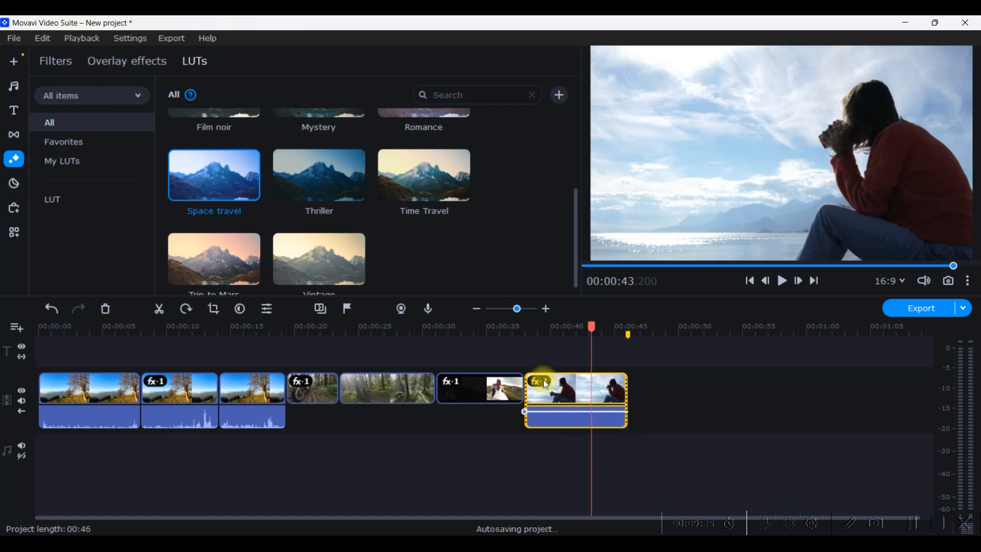
{"action": "left_click_drag", "start_coordinate": [589, 331], "coordinate": [519, 333]}
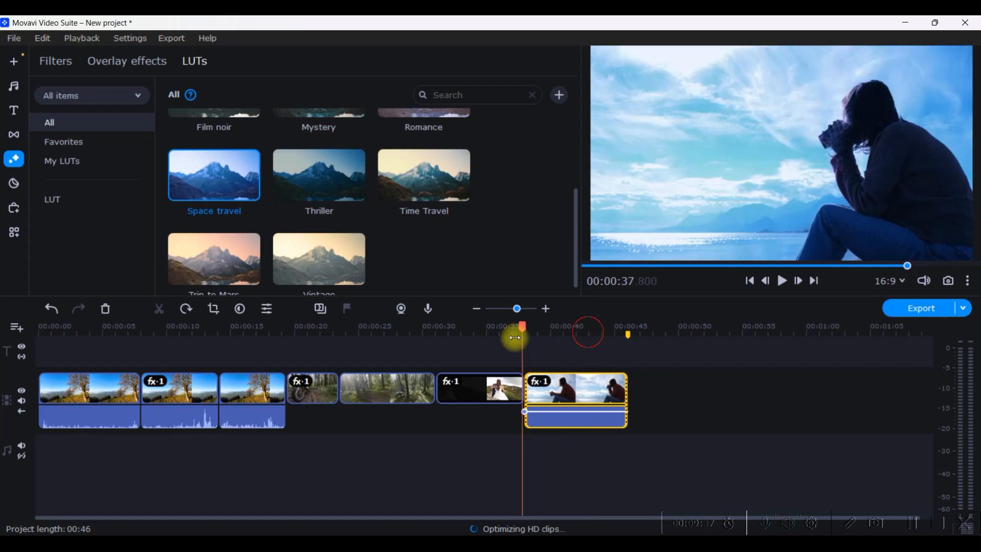
{"action": "left_click", "coordinate": [788, 281]}
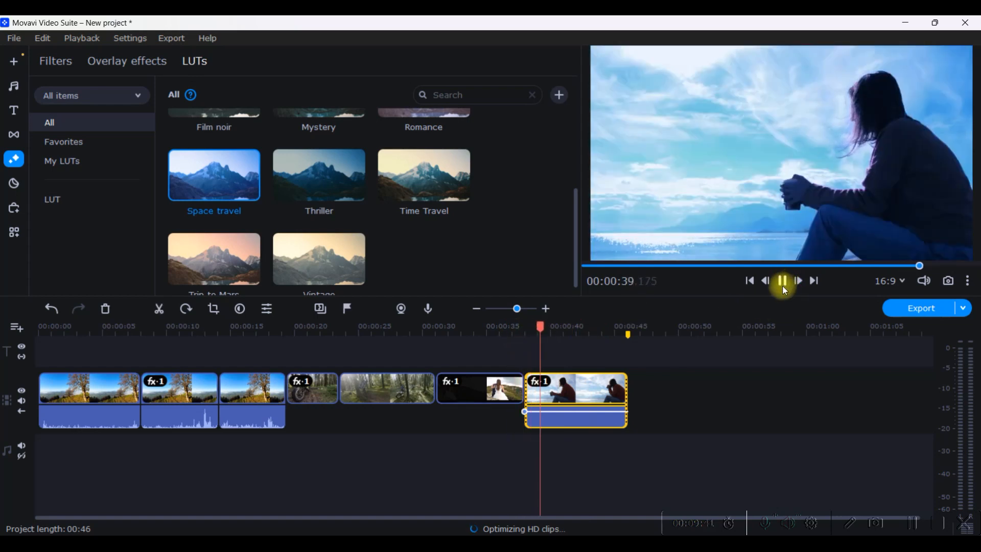
Pause playback and remove the Space travel LUT from the last clip, showing the seated person by the water.
{"action": "left_click", "coordinate": [783, 281]}
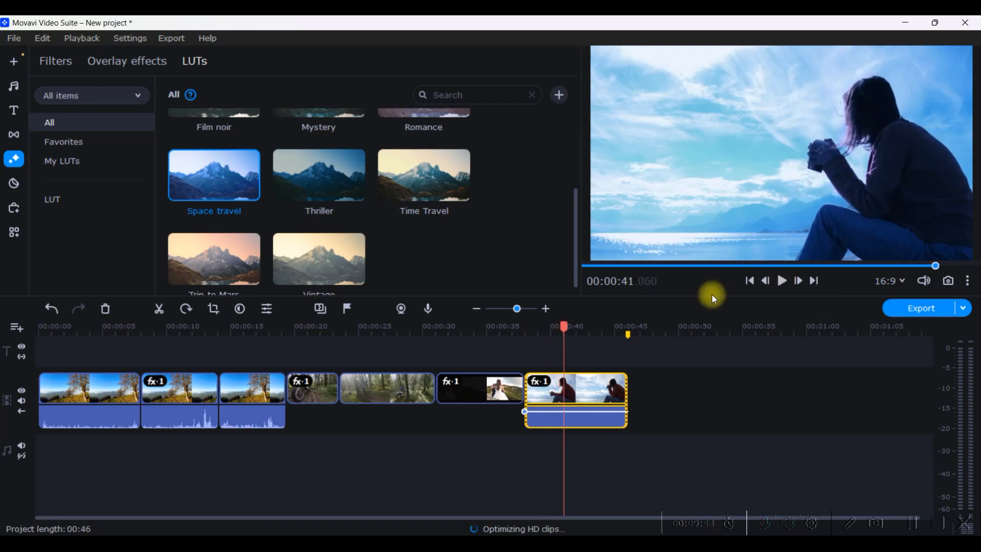
{"action": "scroll", "coordinate": [328, 271], "scroll_direction": "down", "scroll_amount": 1}
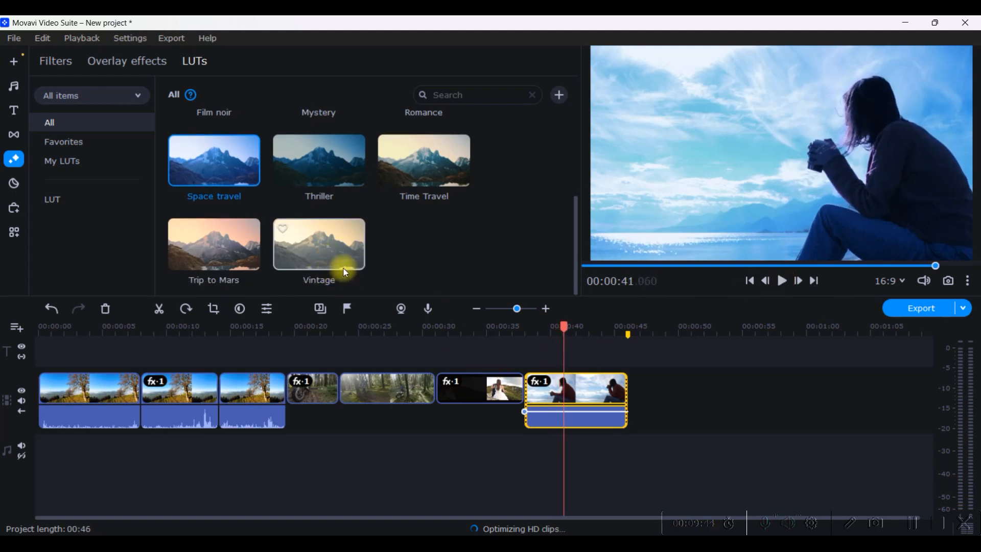
{"action": "left_click", "coordinate": [553, 388]}
{"action": "left_click", "coordinate": [553, 117]}
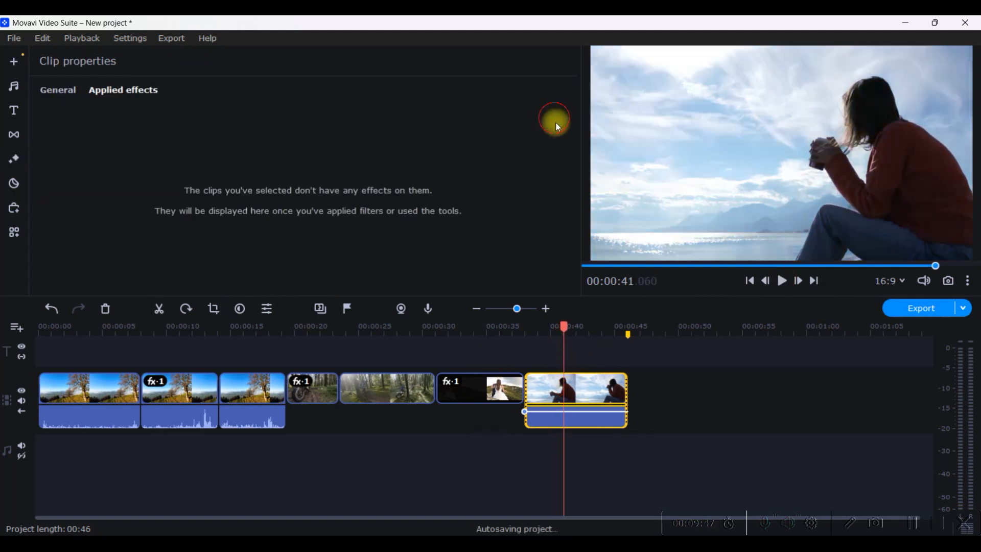
Apply the Trip to Mars LUT to the last clip and briefly preview it from near the clip's start.
{"action": "left_click", "coordinate": [14, 159]}
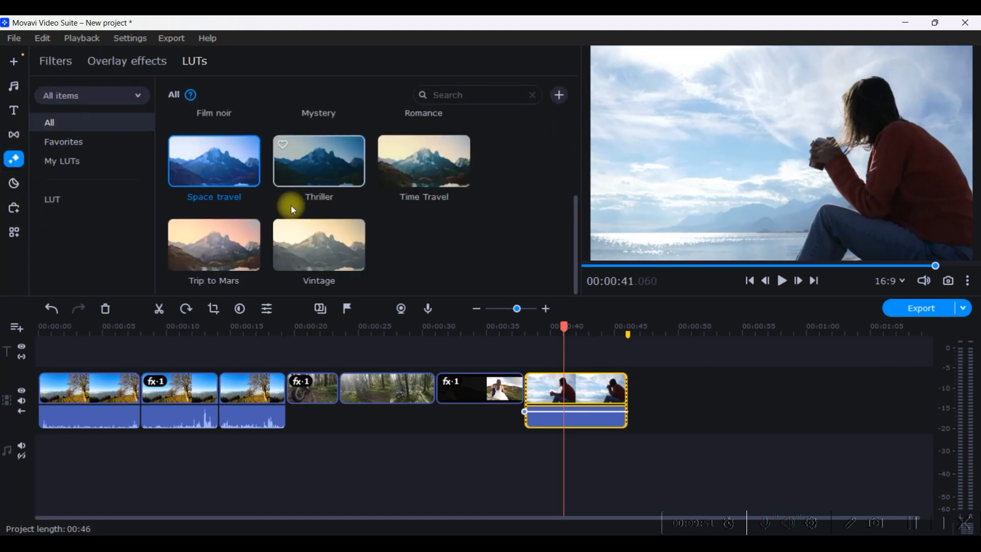
{"action": "left_click_drag", "start_coordinate": [201, 262], "coordinate": [521, 395]}
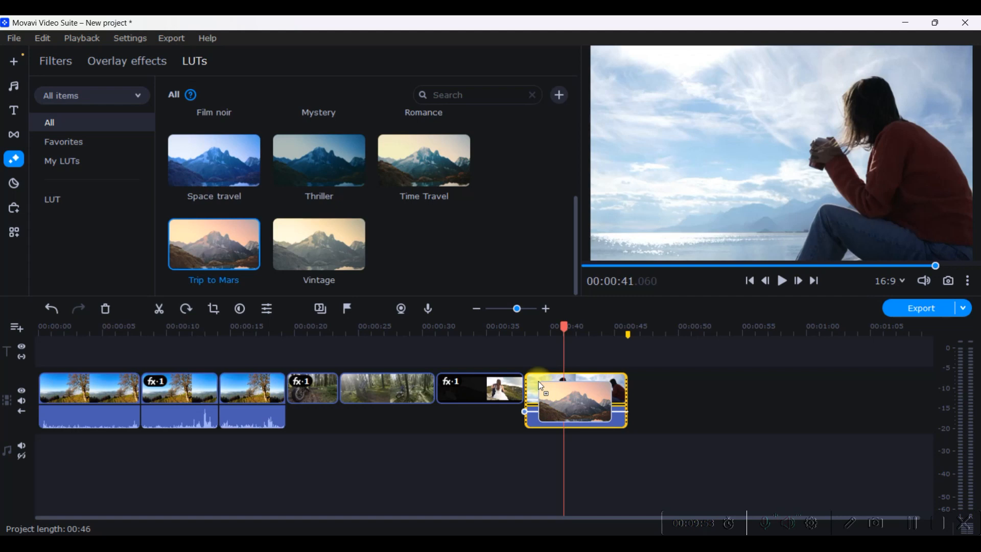
{"action": "left_click_drag", "start_coordinate": [564, 328], "coordinate": [541, 328]}
{"action": "left_click", "coordinate": [782, 280]}
{"action": "left_click", "coordinate": [782, 280]}
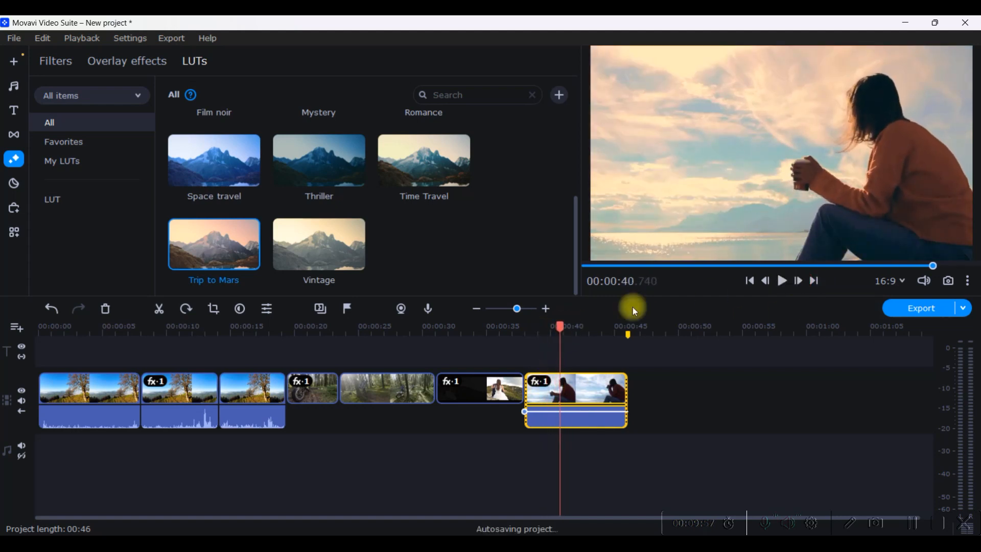
{"action": "scroll", "coordinate": [410, 251], "scroll_direction": "up", "scroll_amount": 4}
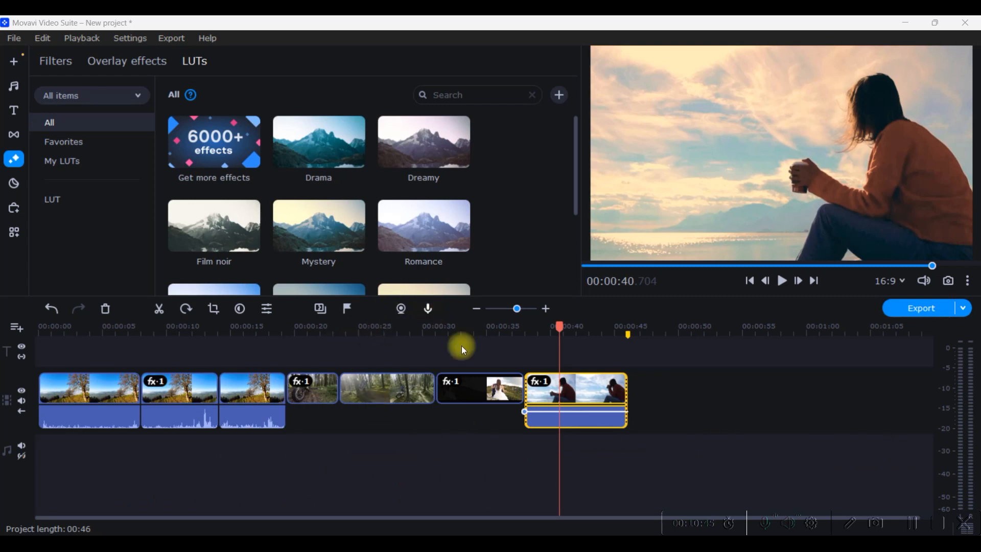
Return the playhead to the start of the project and open the audio recording settings.
{"action": "left_click_drag", "start_coordinate": [561, 330], "coordinate": [10, 327]}
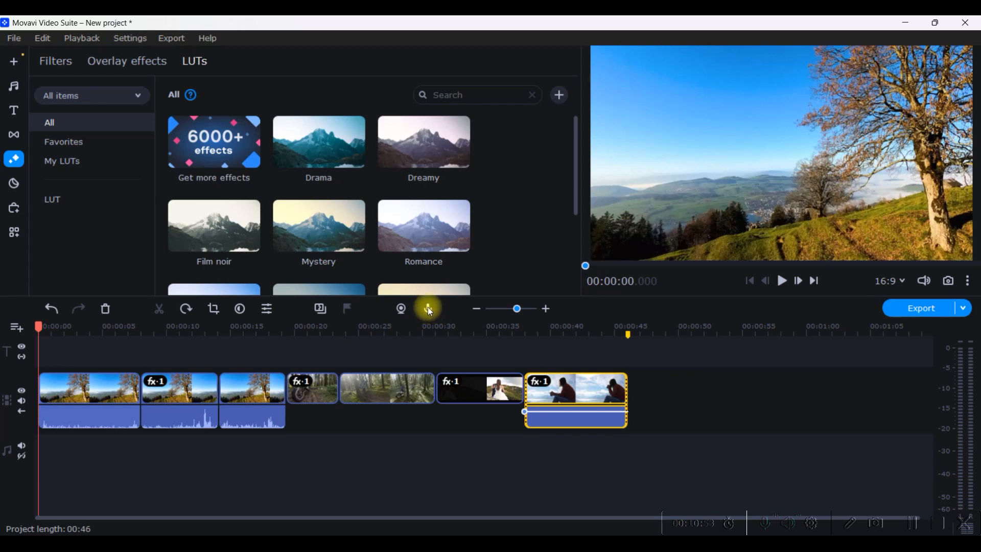
{"action": "left_click", "coordinate": [14, 61]}
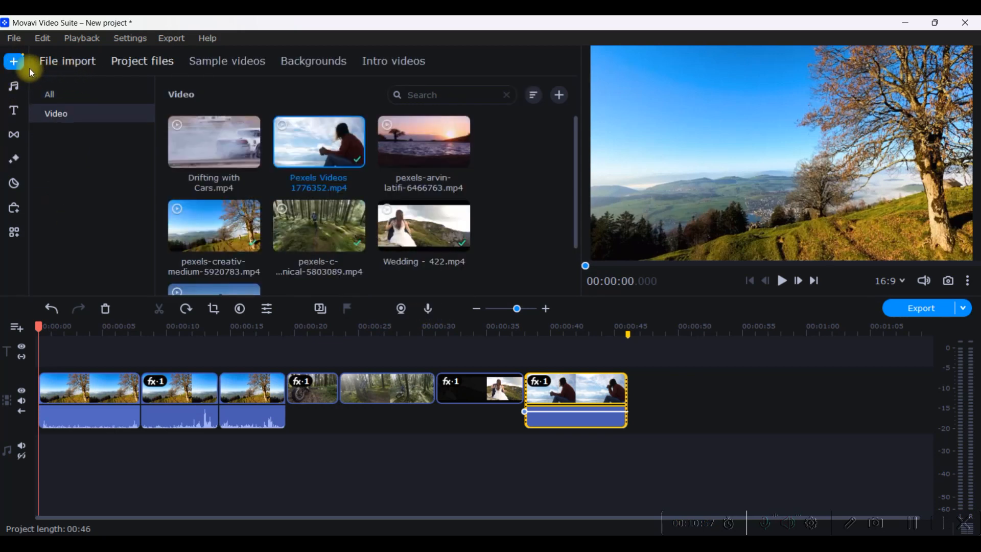
{"action": "left_click", "coordinate": [60, 60]}
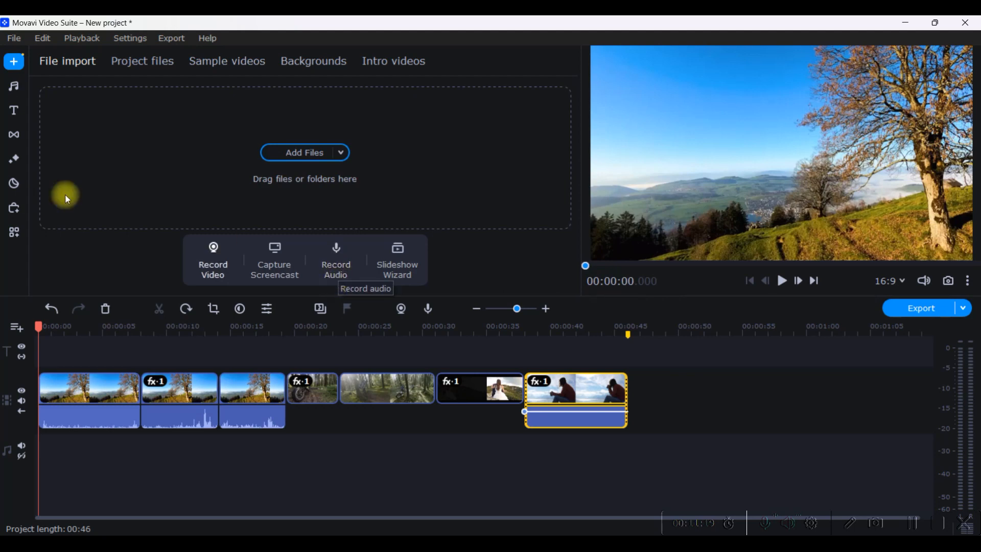
{"action": "left_click", "coordinate": [428, 309]}
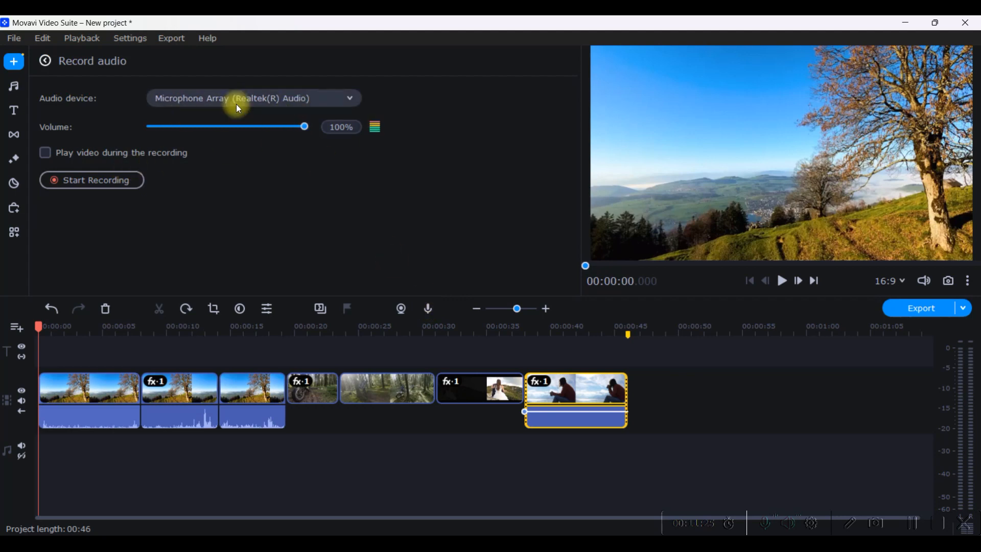
Set the recording device to Microphone (USB PnP Audio Device) at 53% volume and enable playing the video during the recording.
{"action": "left_click", "coordinate": [304, 95]}
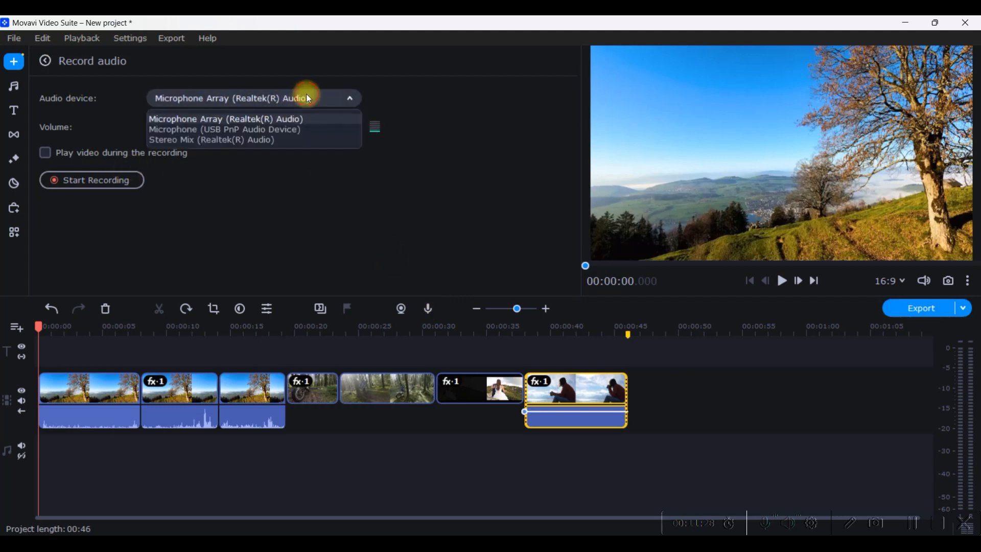
{"action": "left_click", "coordinate": [255, 130]}
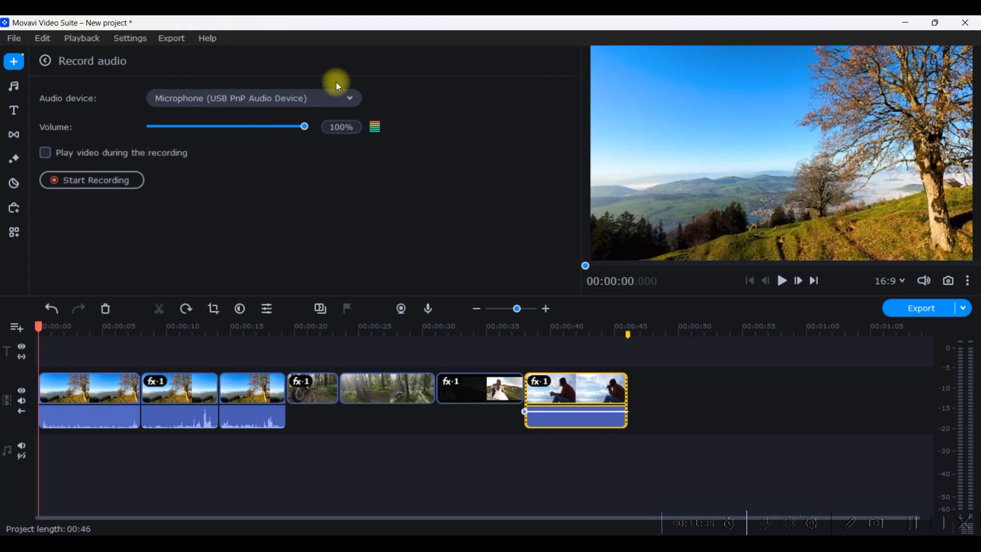
{"action": "left_click_drag", "start_coordinate": [302, 126], "coordinate": [228, 123]}
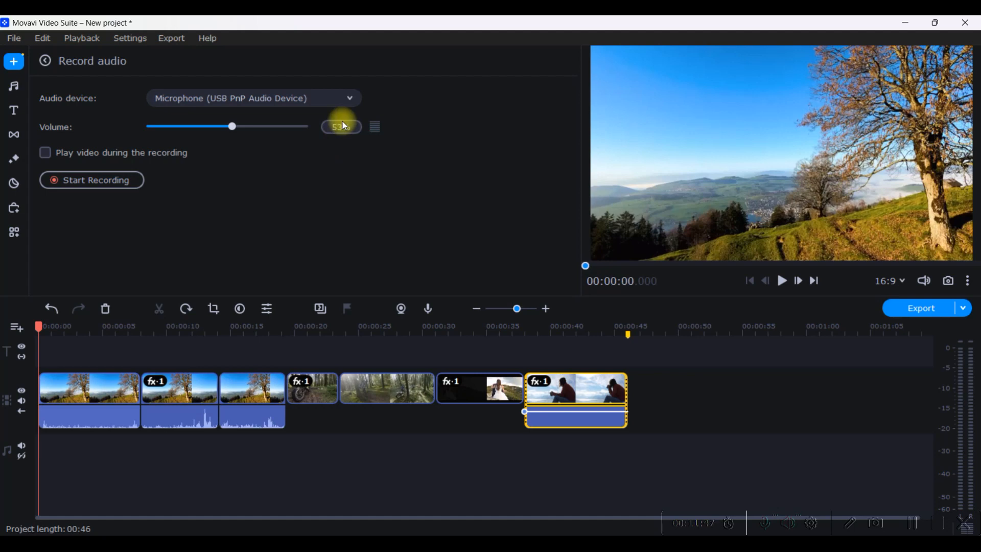
{"action": "left_click", "coordinate": [45, 153]}
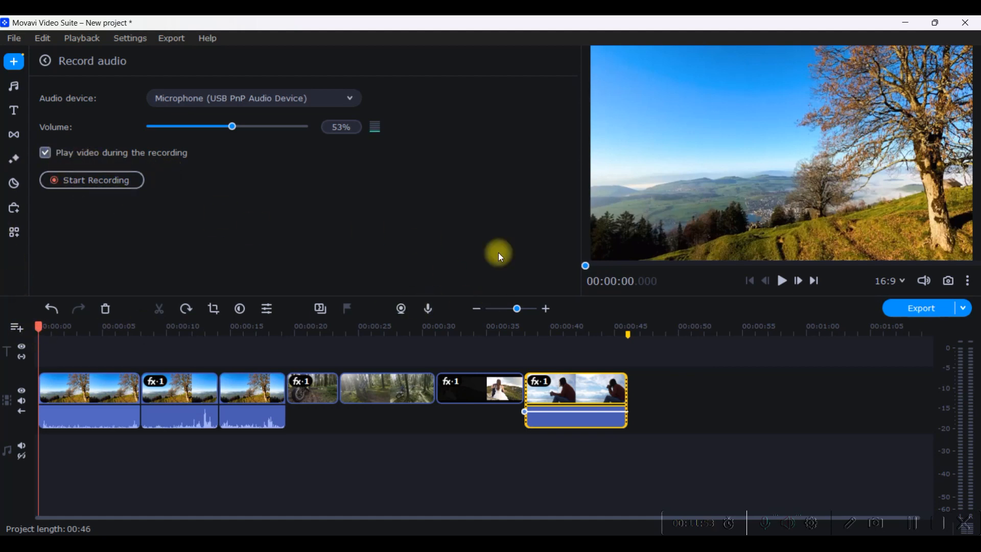
Record a voice-over of about 19 seconds from the project's start and open the recorded clip's general properties.
{"action": "left_click", "coordinate": [99, 184]}
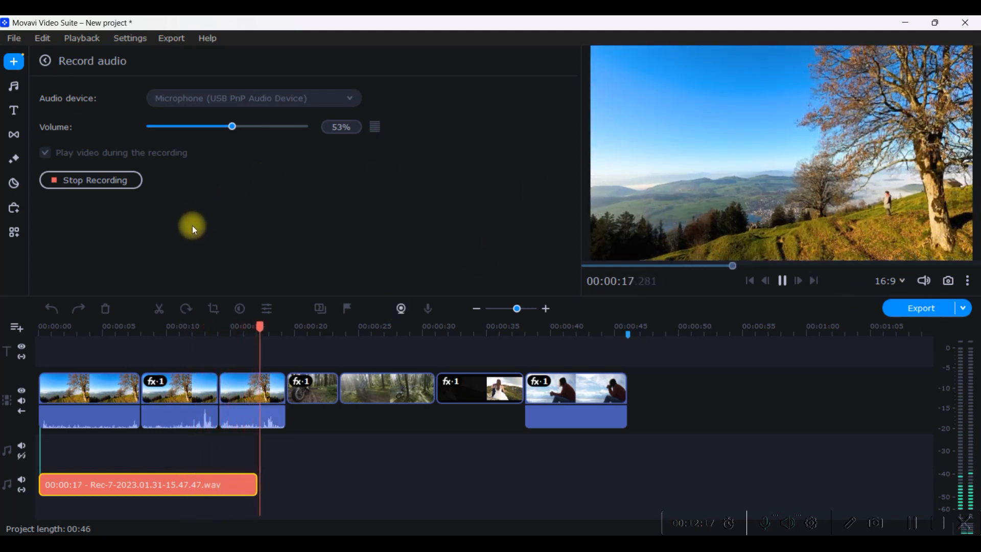
{"action": "left_click", "coordinate": [88, 184]}
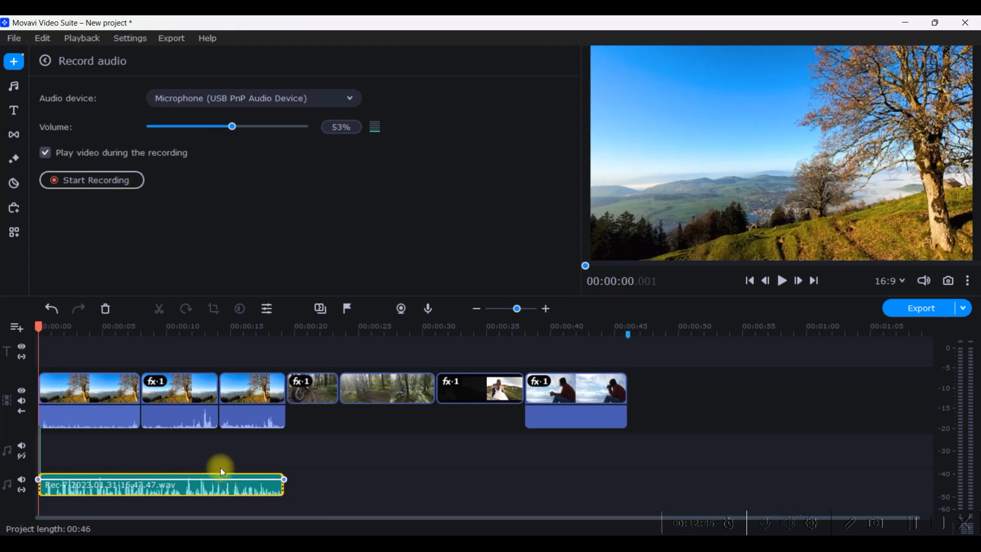
{"action": "left_click", "coordinate": [233, 491]}
{"action": "left_click", "coordinate": [148, 220]}
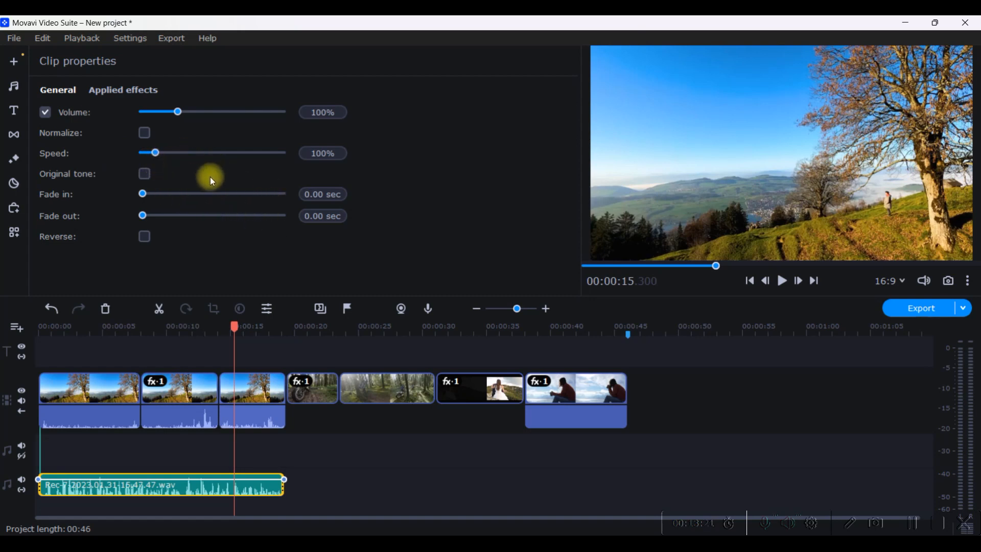
Apply the Enhanced voice recording sound autocorrection to the voice-over clip and check its applied effects.
{"action": "left_click", "coordinate": [15, 233]}
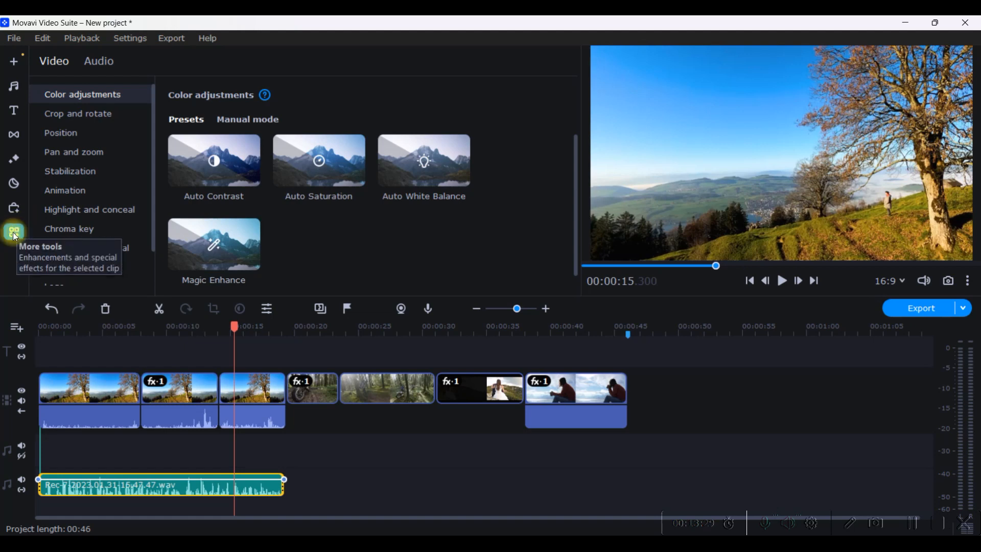
{"action": "left_click", "coordinate": [102, 62]}
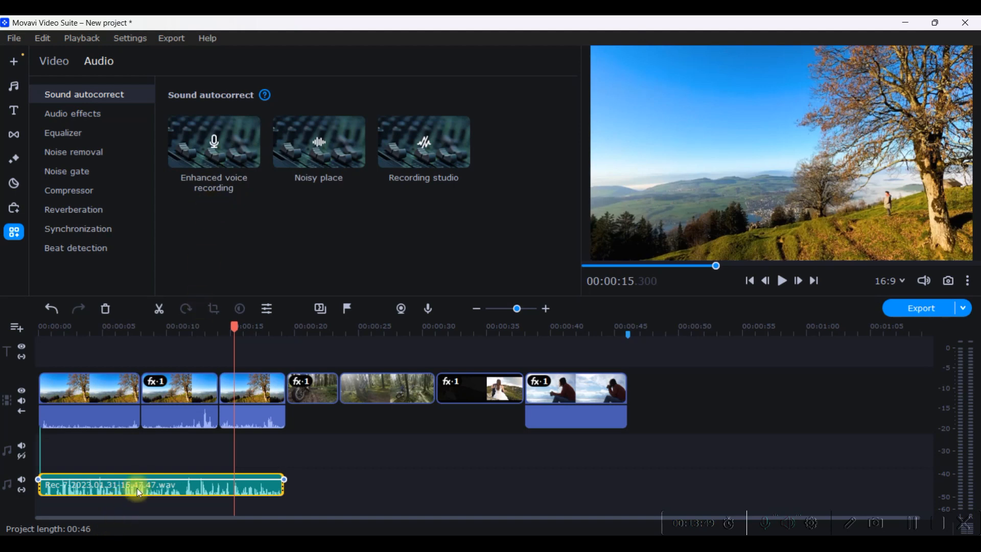
{"action": "left_click", "coordinate": [226, 140]}
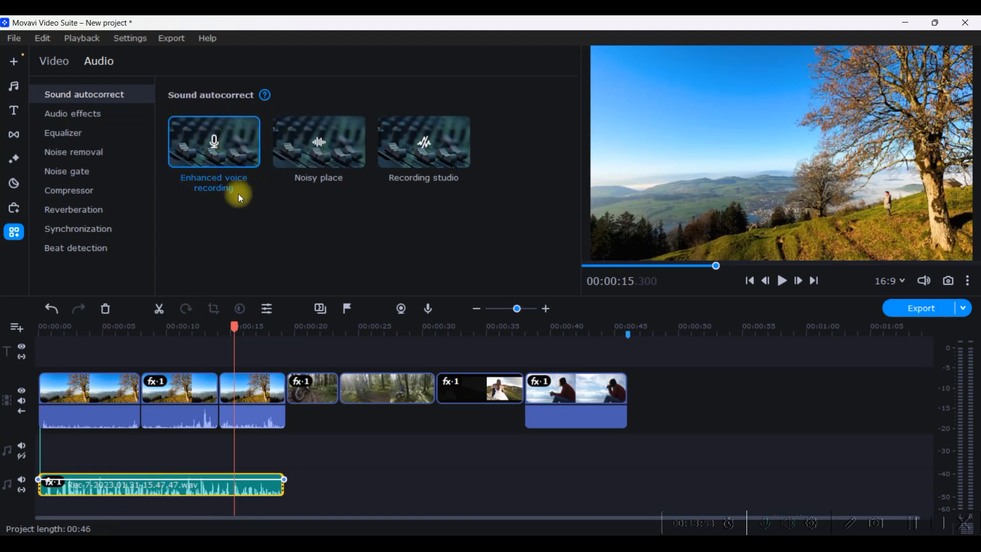
{"action": "left_click", "coordinate": [54, 483]}
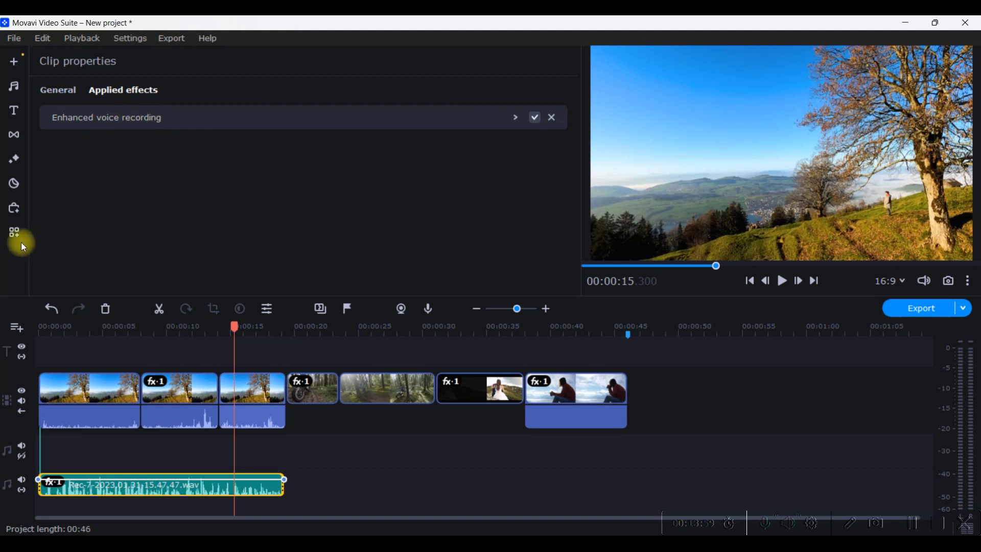
Try the Noisy place sound autocorrection on the voice-over, check its applied effects, and switch back to Enhanced voice recording.
{"action": "left_click", "coordinate": [11, 233]}
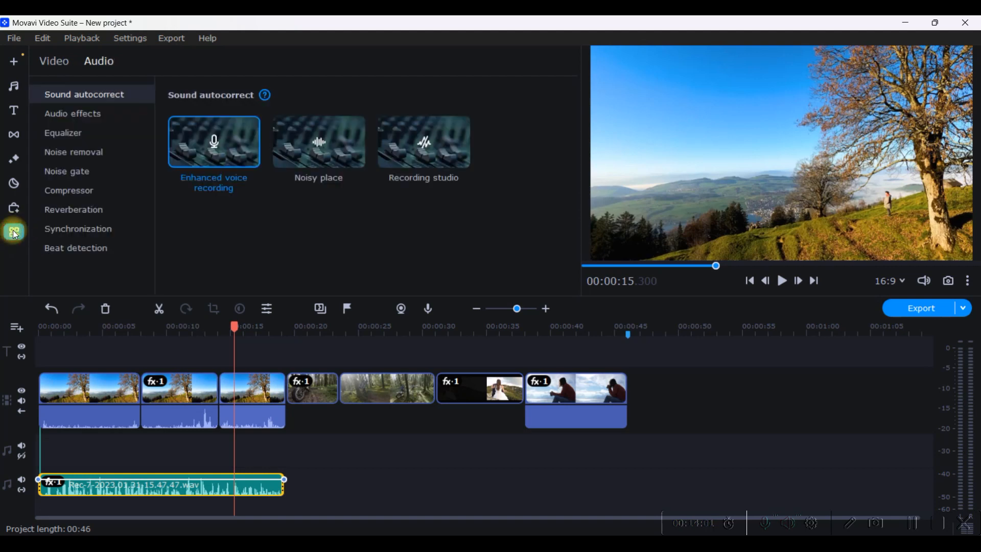
{"action": "left_click", "coordinate": [329, 163]}
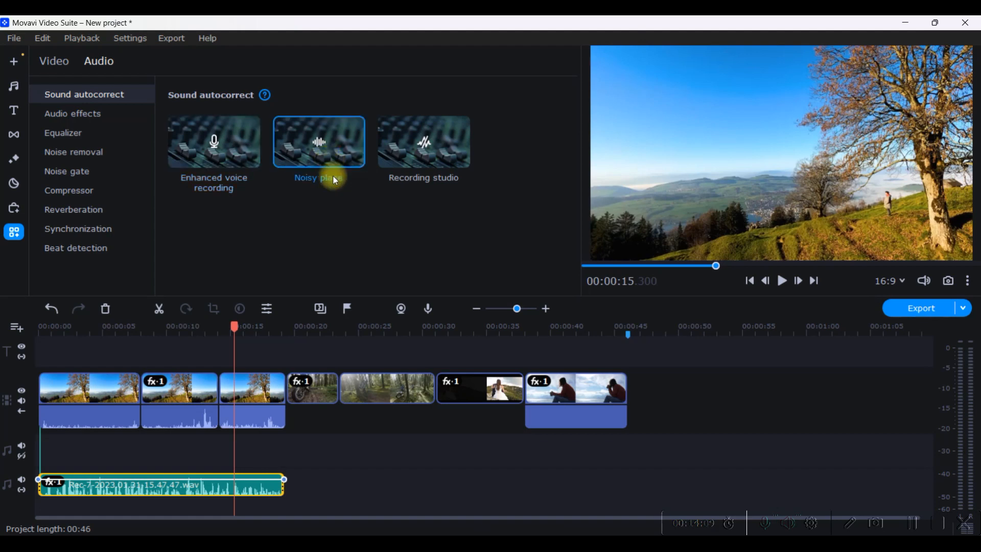
{"action": "left_click", "coordinate": [53, 481]}
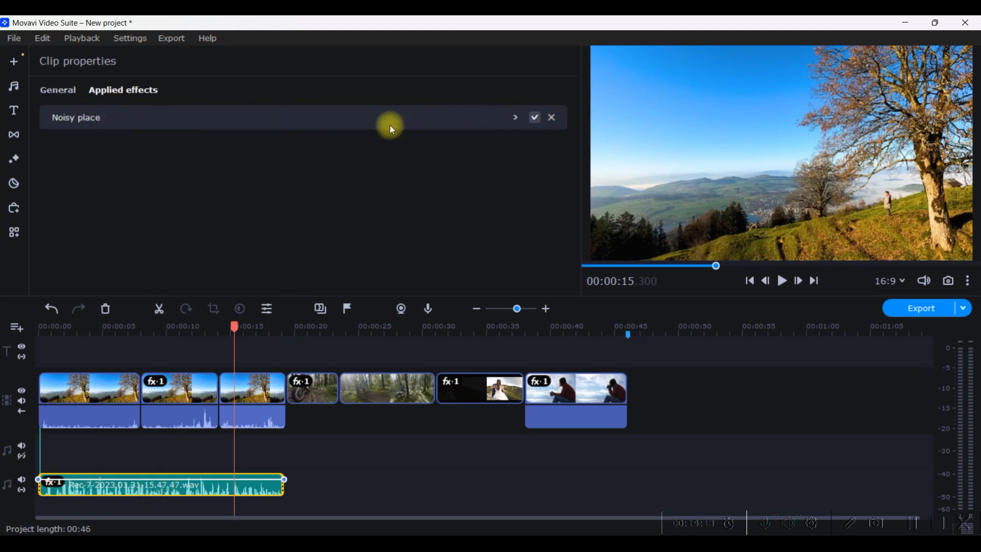
{"action": "left_click", "coordinate": [15, 231]}
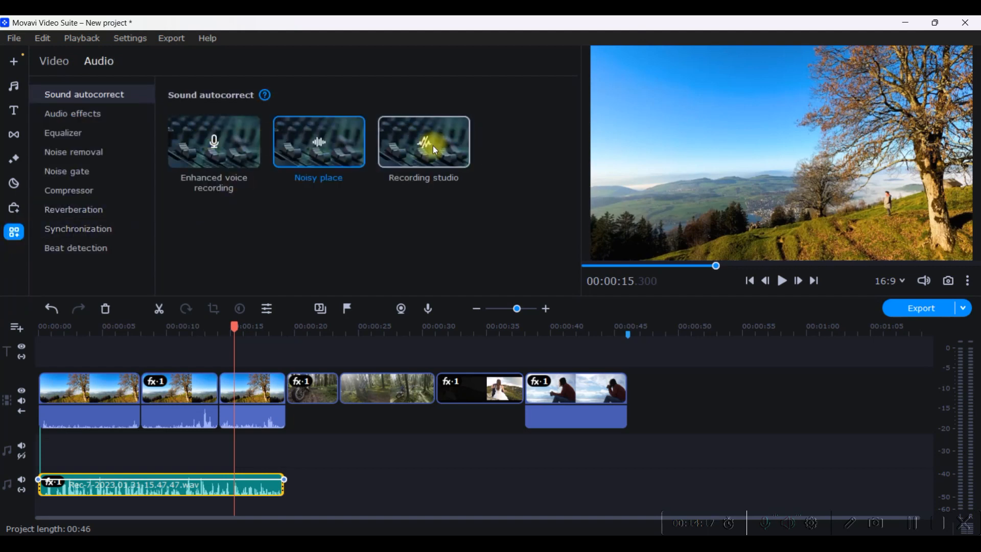
{"action": "left_click", "coordinate": [220, 148]}
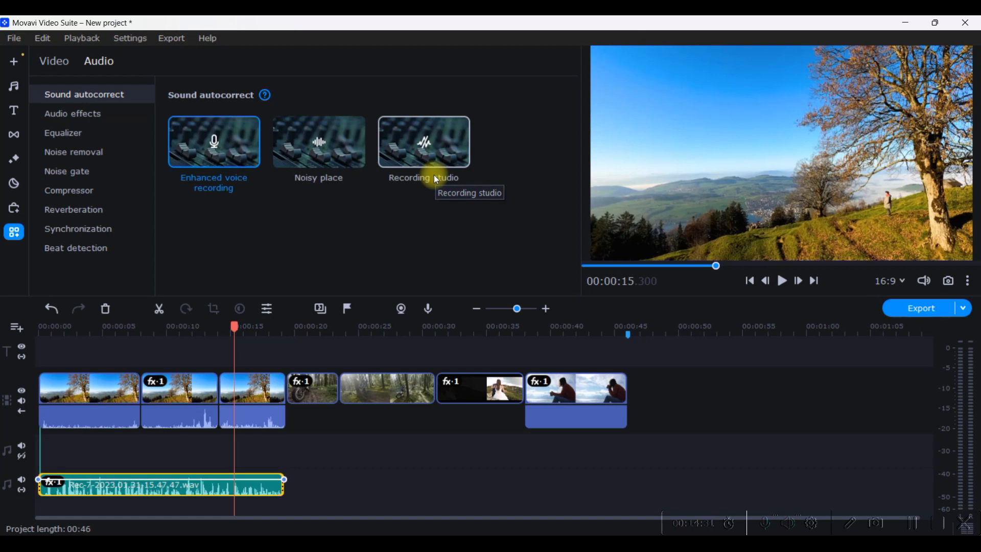
Apply the Voice enhancement equalizer preset to the voice-over clip.
{"action": "left_click", "coordinate": [93, 133]}
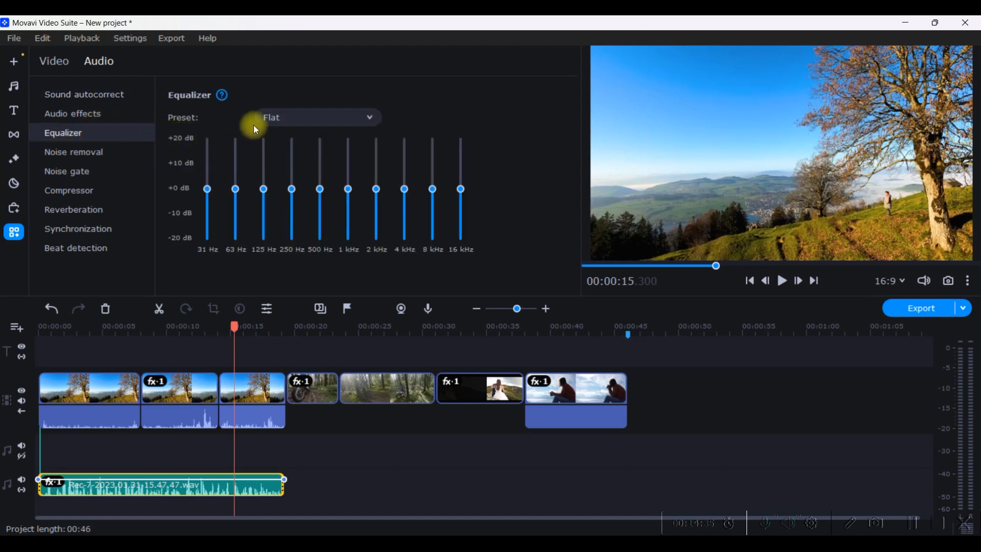
{"action": "left_click", "coordinate": [333, 122]}
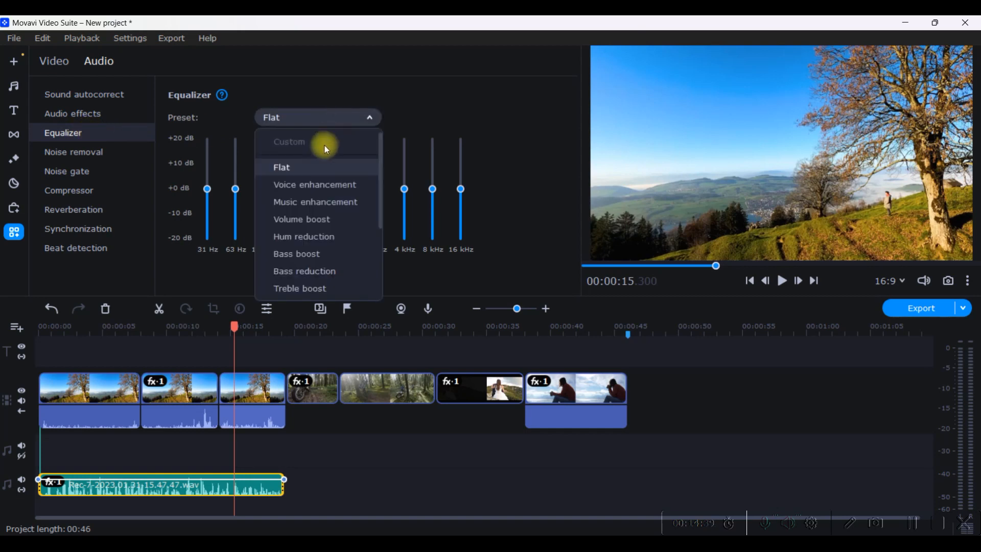
{"action": "left_click", "coordinate": [307, 184]}
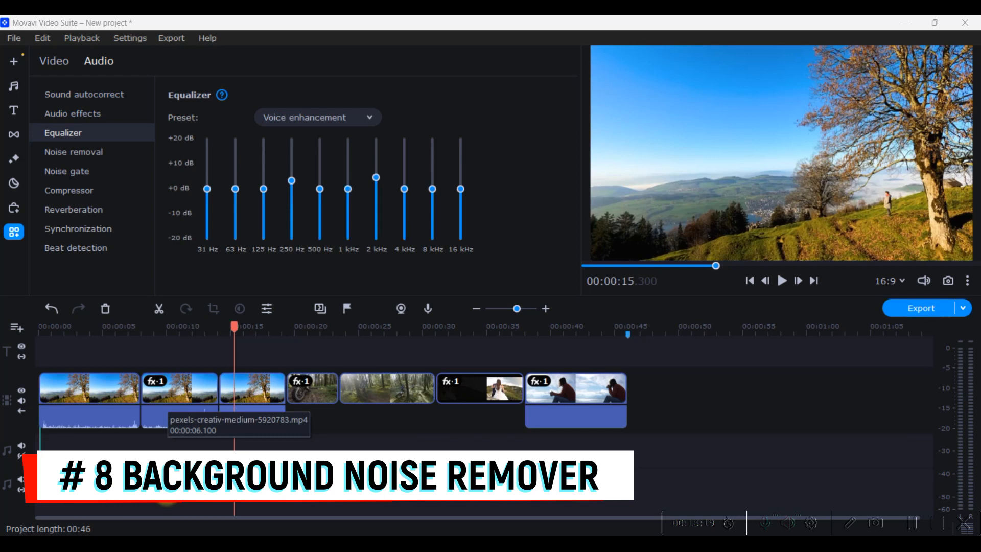
Apply Artificial intelligence noise removal to the voice-over clip and return the playhead to the project's start.
{"action": "left_click", "coordinate": [117, 480]}
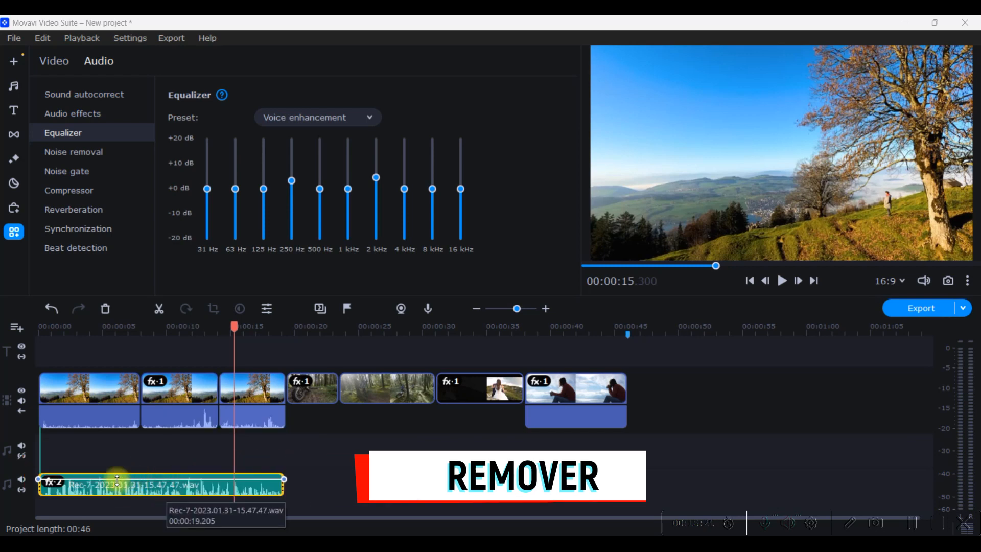
{"action": "left_click", "coordinate": [196, 493]}
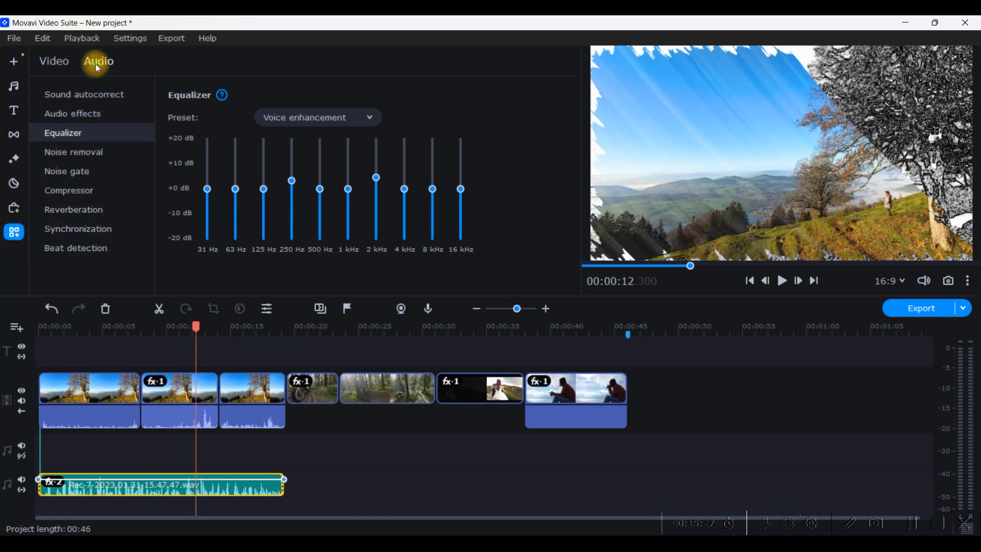
{"action": "left_click", "coordinate": [69, 154]}
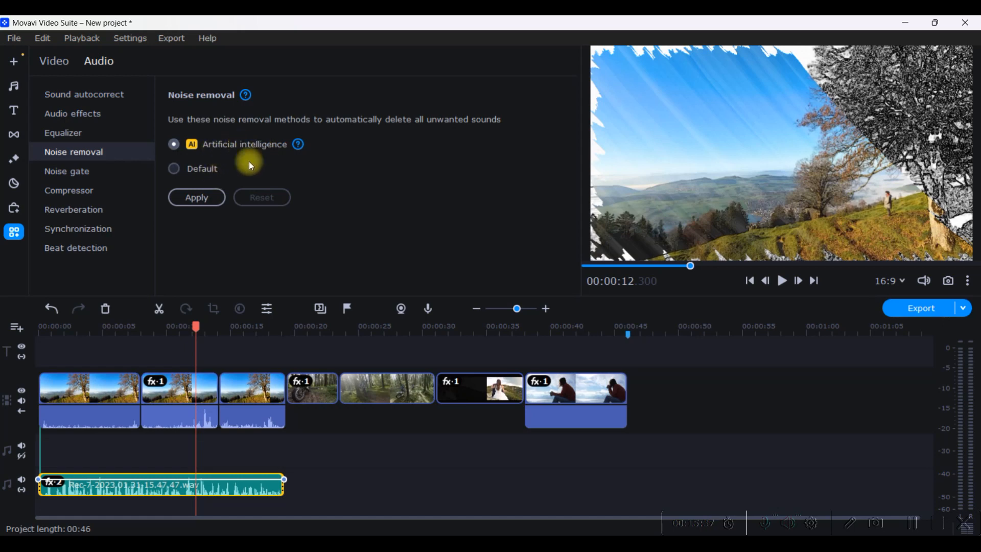
{"action": "left_click", "coordinate": [204, 194]}
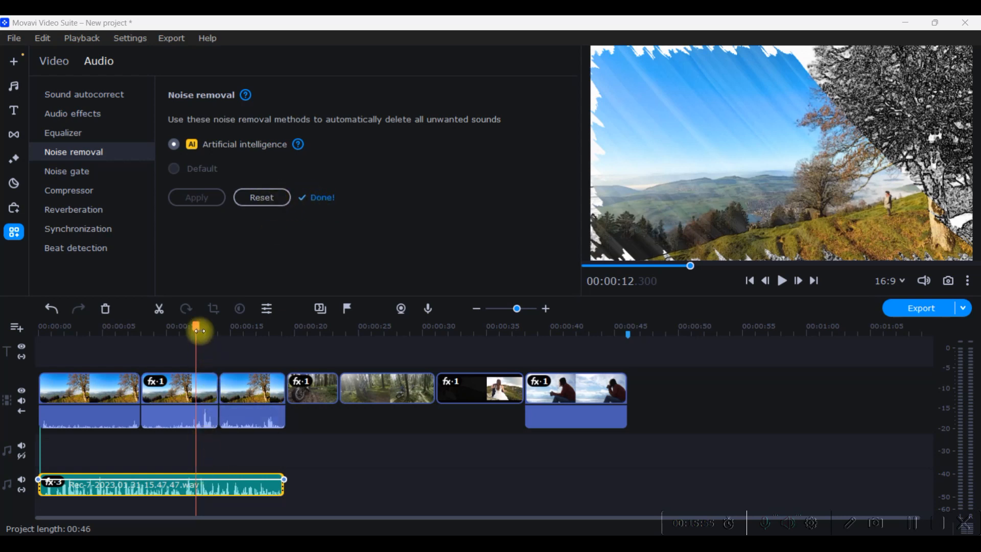
{"action": "left_click_drag", "start_coordinate": [203, 339], "coordinate": [7, 327]}
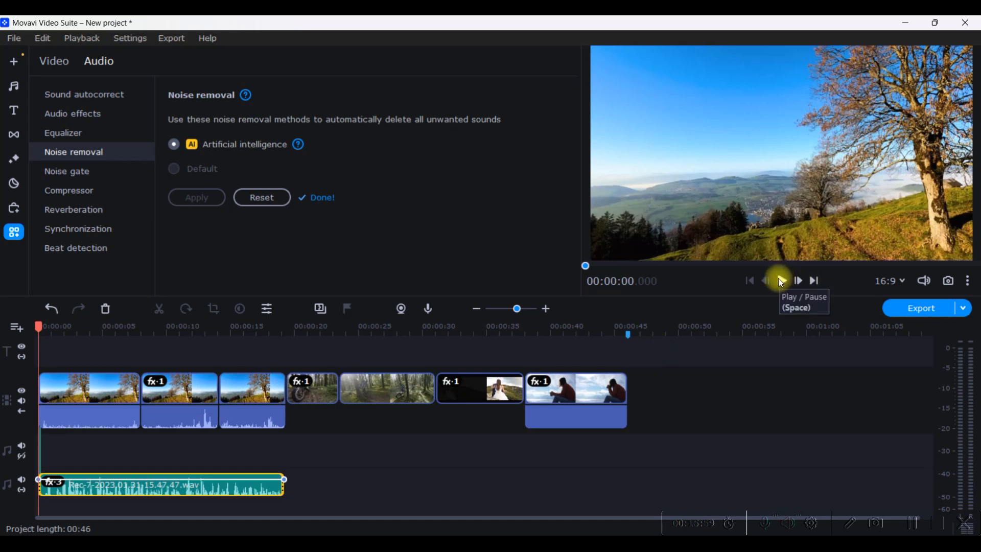
Play the noise-reduced voice-over from the project's start with the system volume raised to 90, and pause playback.
{"action": "left_click", "coordinate": [782, 282]}
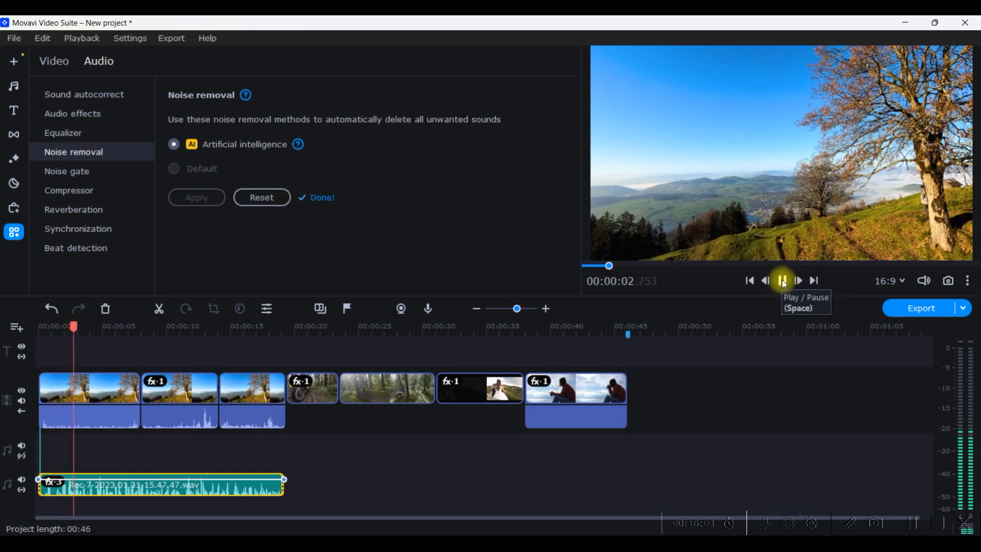
{"action": "key", "text": "XF86AudioRaiseVolume"}
{"action": "key", "text": "XF86AudioRaiseVolume"}
{"action": "key", "text": "XF86AudioRaiseVolume"}
{"action": "key", "text": "XF86AudioRaiseVolume"}
{"action": "key", "text": "XF86AudioRaiseVolume"}
{"action": "key", "text": "XF86AudioRaiseVolume"}
{"action": "key", "text": "XF86AudioRaiseVolume"}
{"action": "key", "text": "XF86AudioRaiseVolume"}
{"action": "key", "text": "XF86AudioRaiseVolume"}
{"action": "key", "text": "XF86AudioRaiseVolume"}
{"action": "key", "text": "XF86AudioRaiseVolume"}
{"action": "key", "text": "XF86AudioRaiseVolume"}
{"action": "key", "text": "XF86AudioRaiseVolume"}
{"action": "key", "text": "XF86AudioRaiseVolume"}
{"action": "key", "text": "XF86AudioRaiseVolume"}
{"action": "key", "text": "XF86AudioRaiseVolume"}
{"action": "key", "text": "XF86AudioRaiseVolume"}
{"action": "key", "text": "XF86AudioRaiseVolume"}
{"action": "key", "text": "XF86AudioRaiseVolume"}
{"action": "key", "text": "XF86AudioRaiseVolume"}
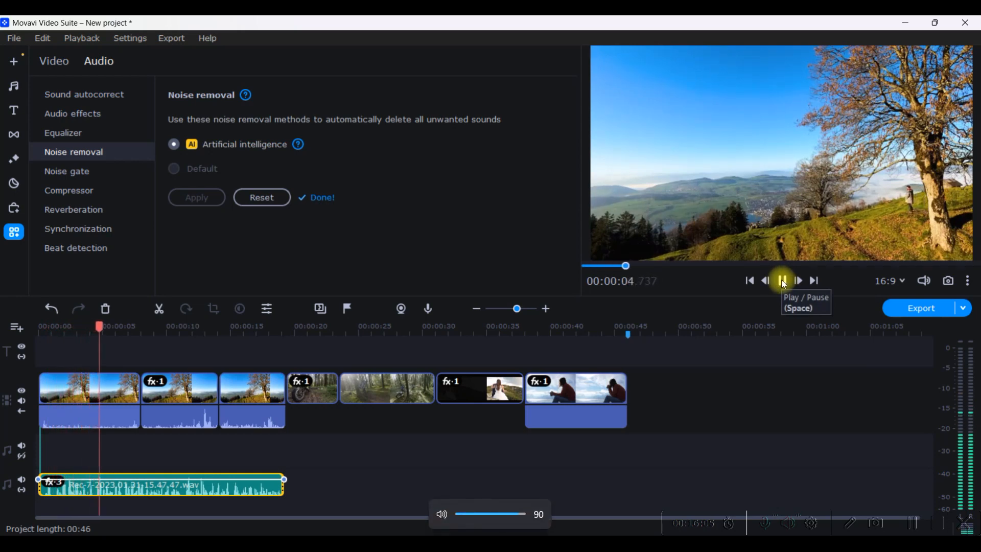
{"action": "left_click", "coordinate": [782, 281]}
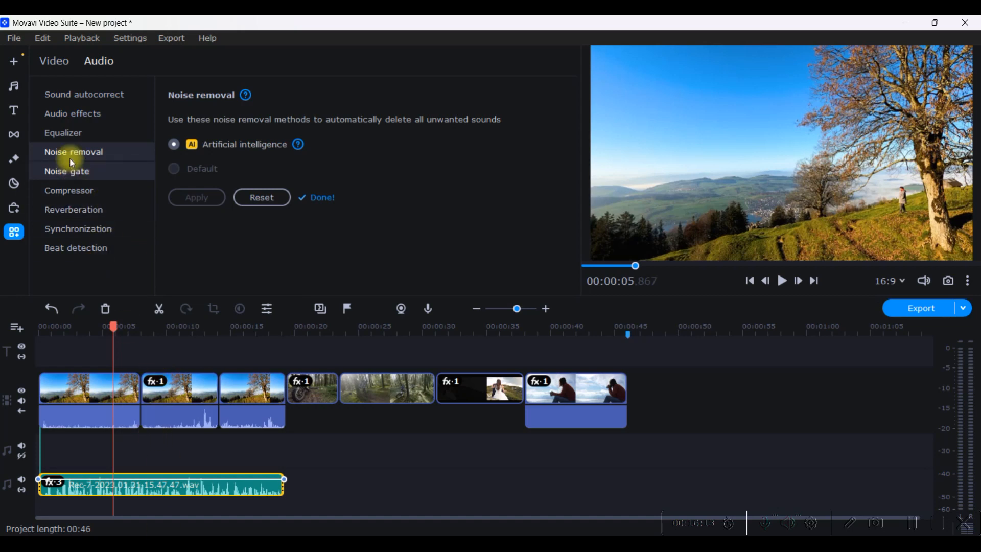
Examine the Noise gate parameters for the voice-over clip and read the tool's help description.
{"action": "left_click", "coordinate": [74, 178]}
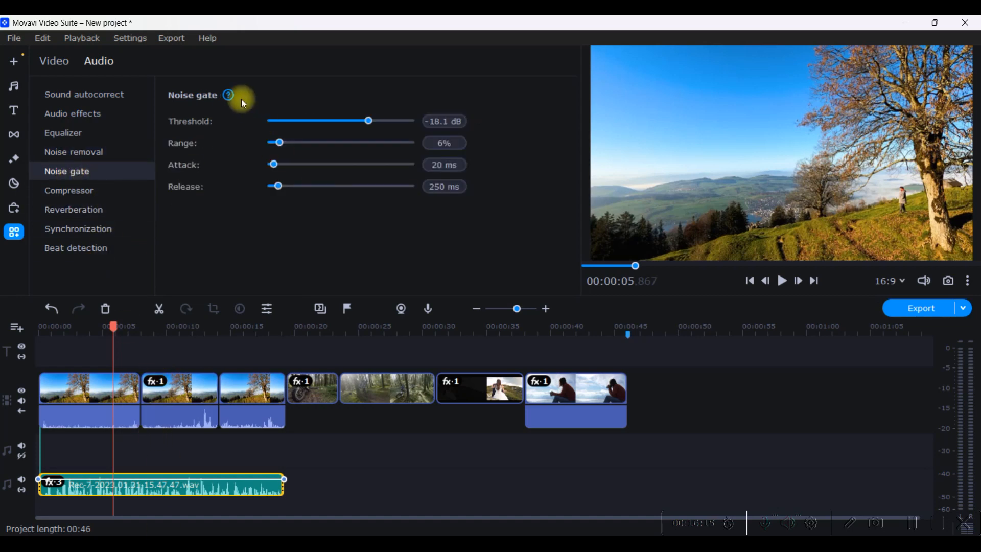
{"action": "mouse_move", "coordinate": [231, 96]}
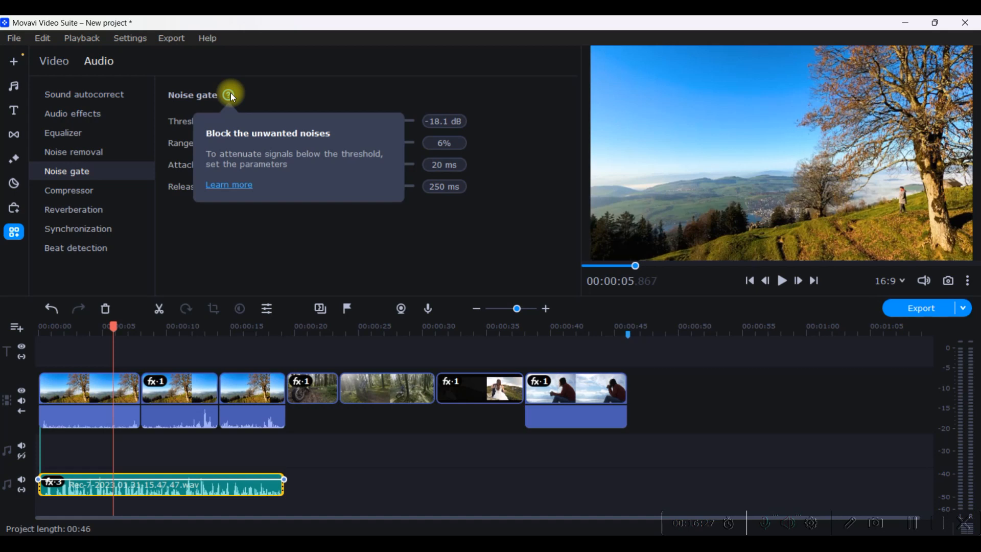
{"action": "left_click", "coordinate": [257, 225]}
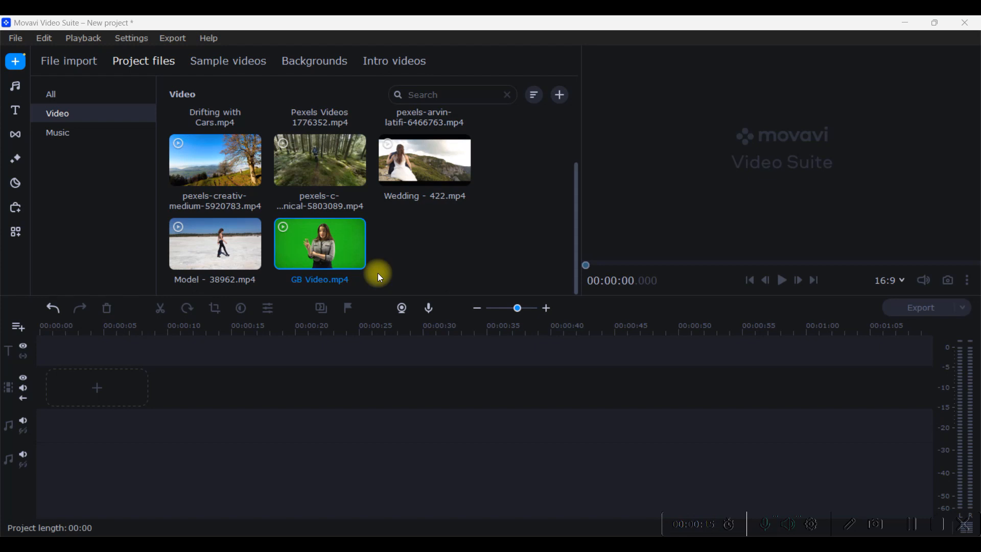
Add GB Video.mp4 to the start of the empty video track and key out its green background with Chroma key.
{"action": "left_click_drag", "start_coordinate": [331, 253], "coordinate": [41, 369]}
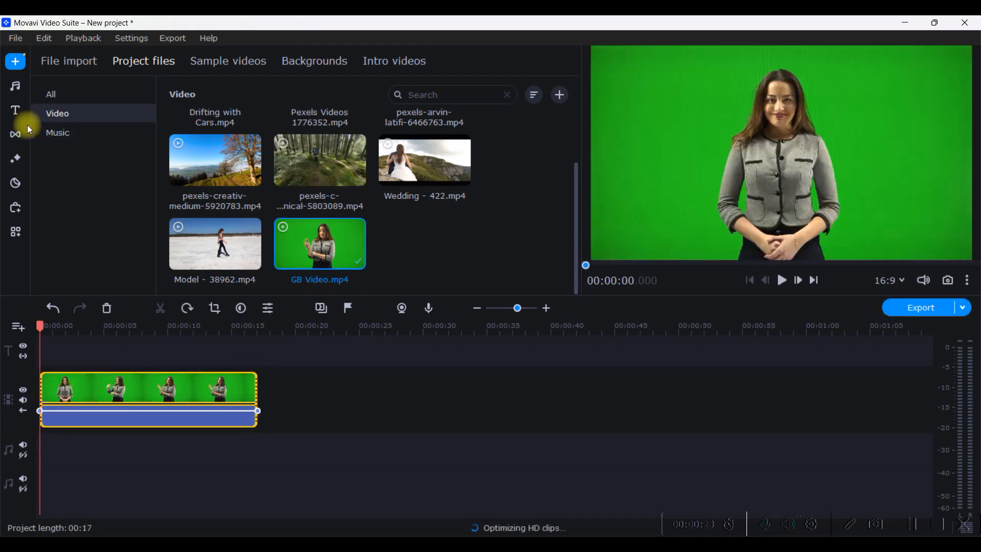
{"action": "left_click", "coordinate": [15, 231]}
{"action": "left_click", "coordinate": [53, 61]}
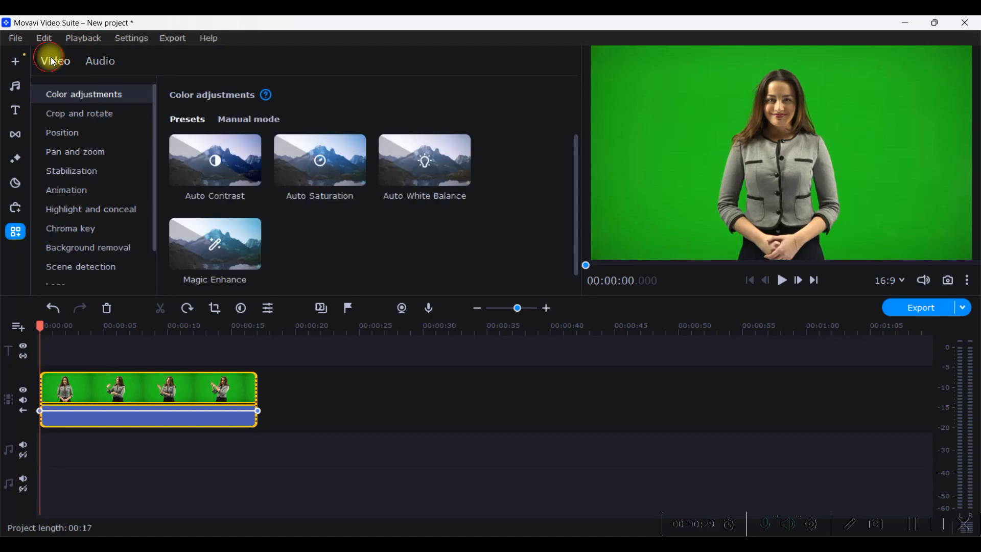
{"action": "left_click", "coordinate": [66, 229]}
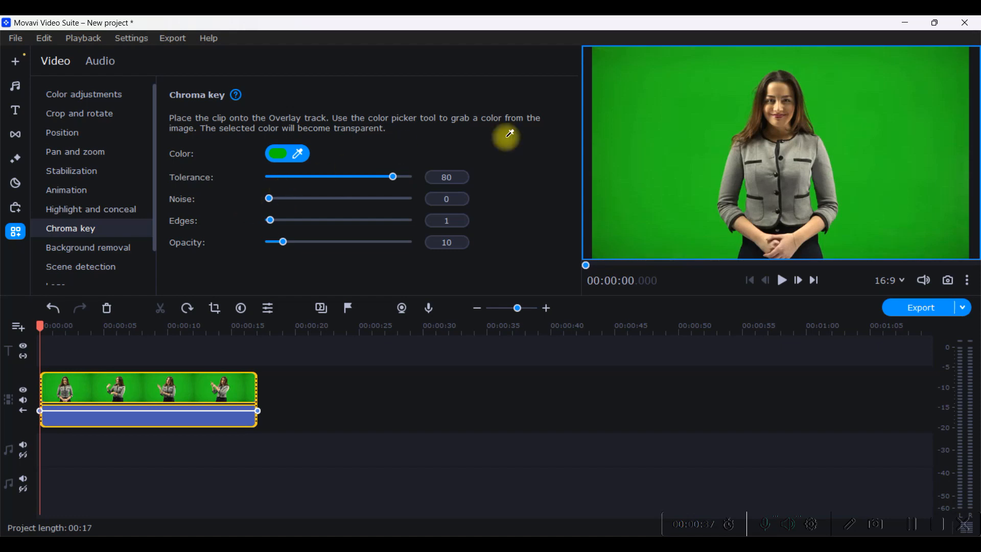
{"action": "left_click", "coordinate": [669, 124]}
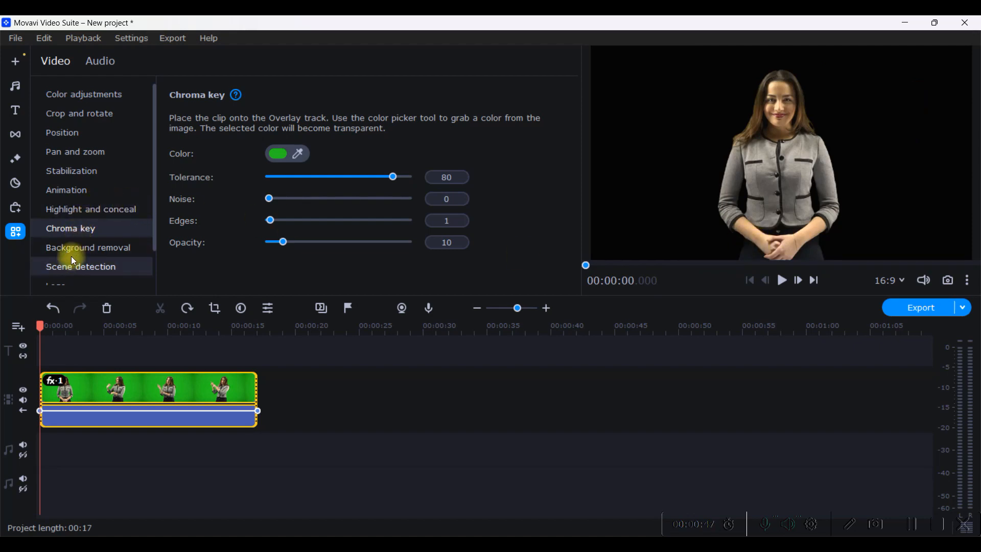
Insert the Flames sample video at the start of the video track and place the green-screen clip above it as an overlay.
{"action": "left_click", "coordinate": [14, 61]}
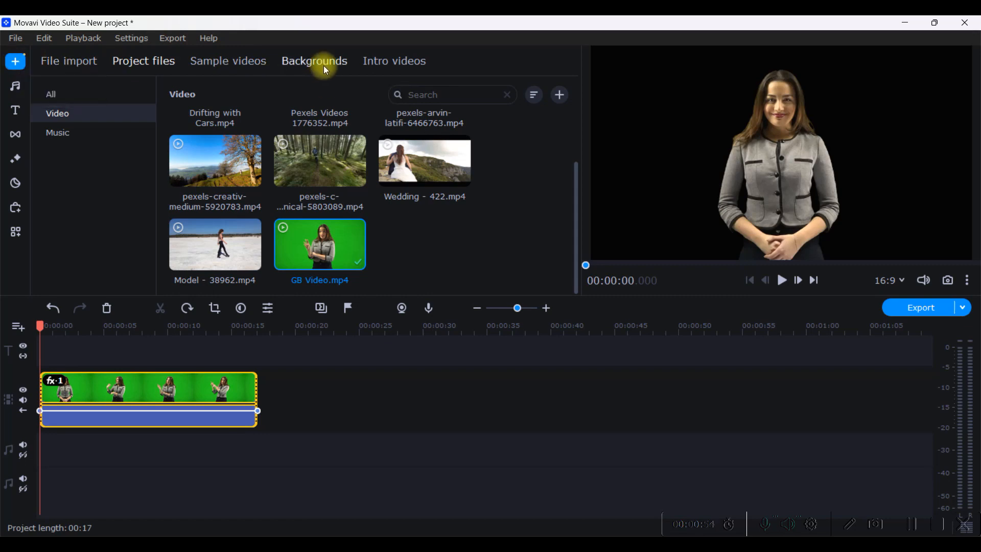
{"action": "left_click", "coordinate": [237, 63]}
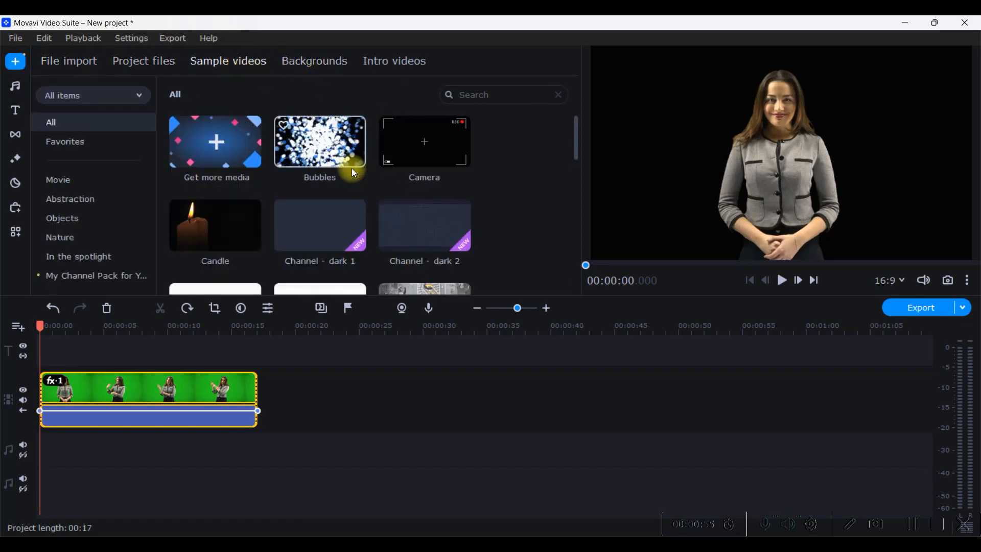
{"action": "scroll", "coordinate": [332, 163], "scroll_direction": "down", "scroll_amount": 3}
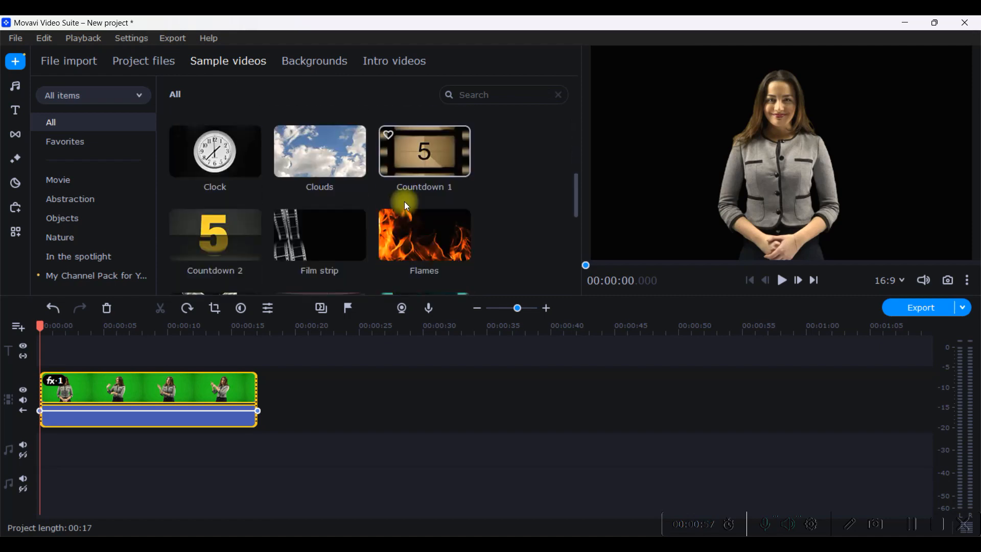
{"action": "left_click_drag", "start_coordinate": [404, 236], "coordinate": [35, 433]}
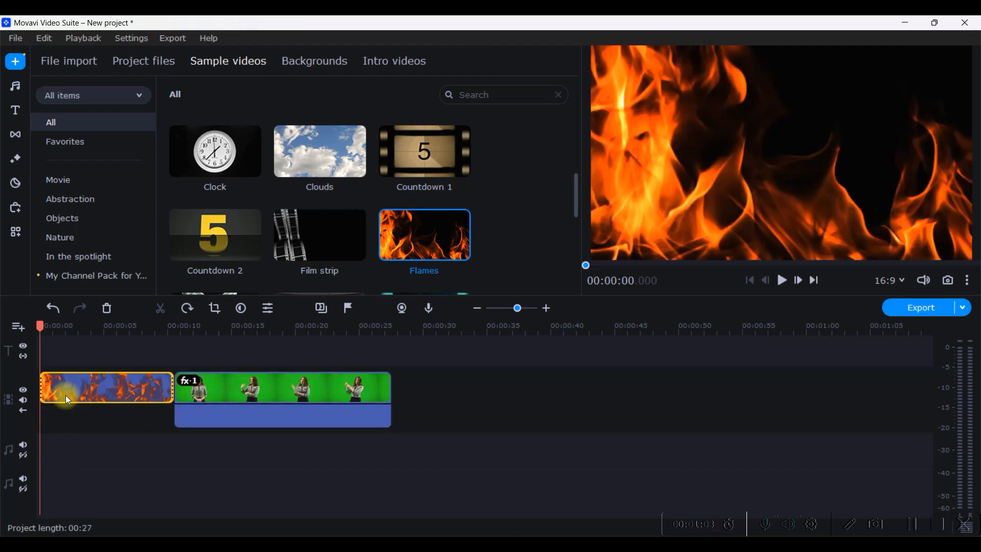
{"action": "left_click_drag", "start_coordinate": [231, 397], "coordinate": [99, 363]}
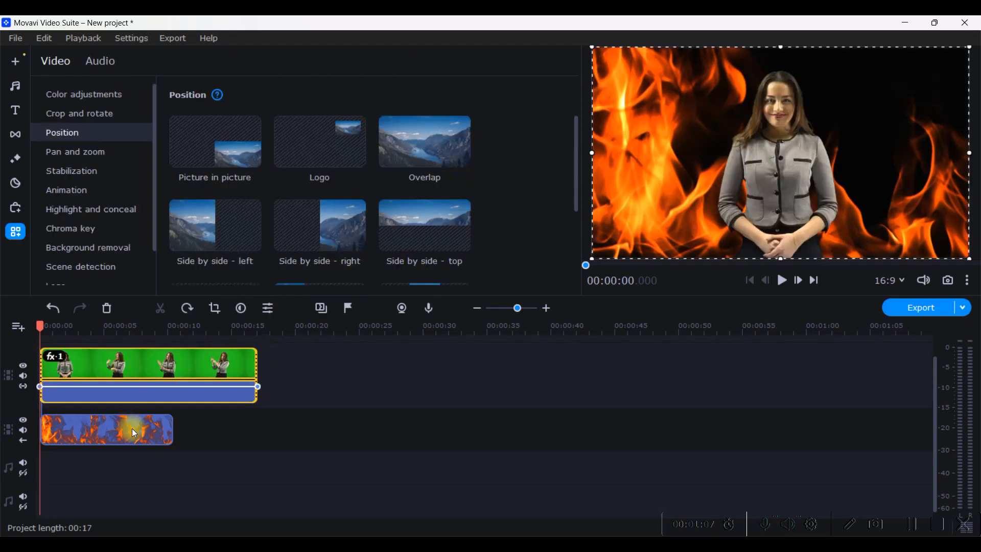
Trim the end of the green-screen clip to match the Flames clip's length and preview the composite from the start.
{"action": "left_click", "coordinate": [132, 428]}
{"action": "left_click", "coordinate": [178, 433]}
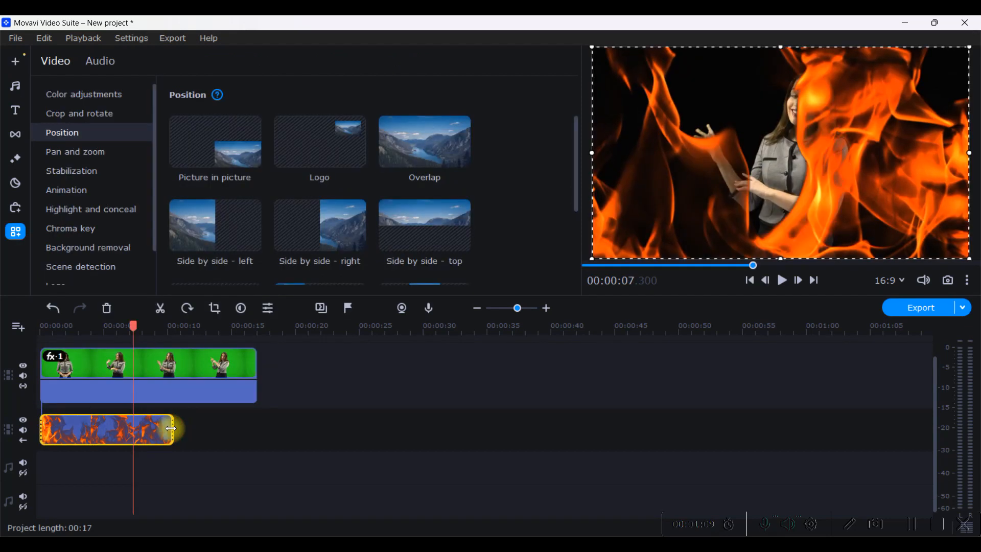
{"action": "left_click", "coordinate": [174, 429]}
{"action": "left_click", "coordinate": [209, 353]}
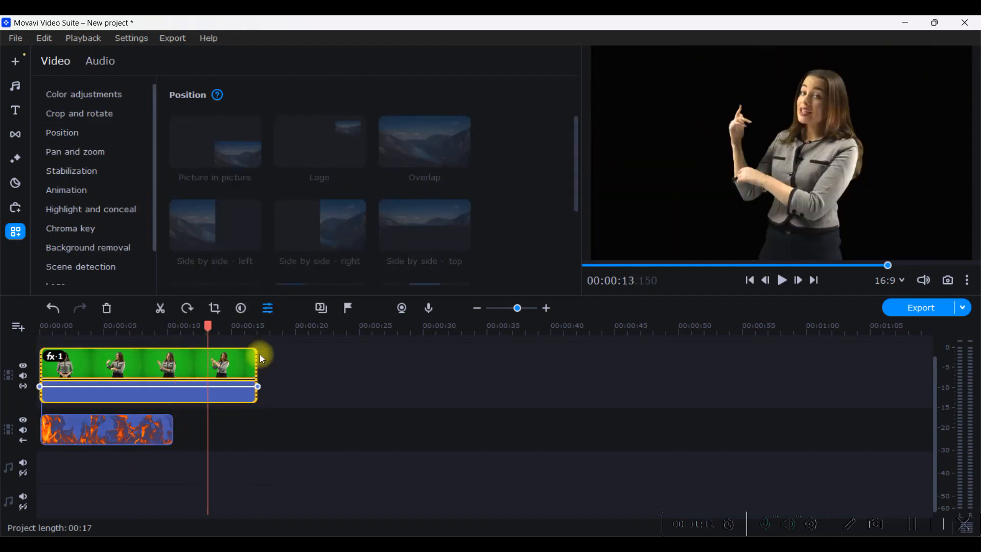
{"action": "left_click_drag", "start_coordinate": [256, 355], "coordinate": [4, 329]}
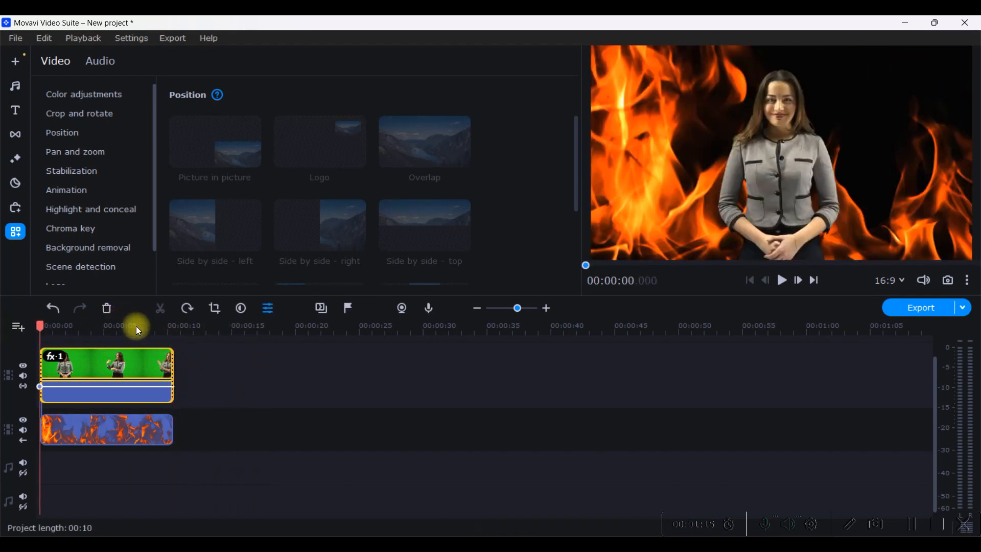
{"action": "left_click", "coordinate": [782, 280]}
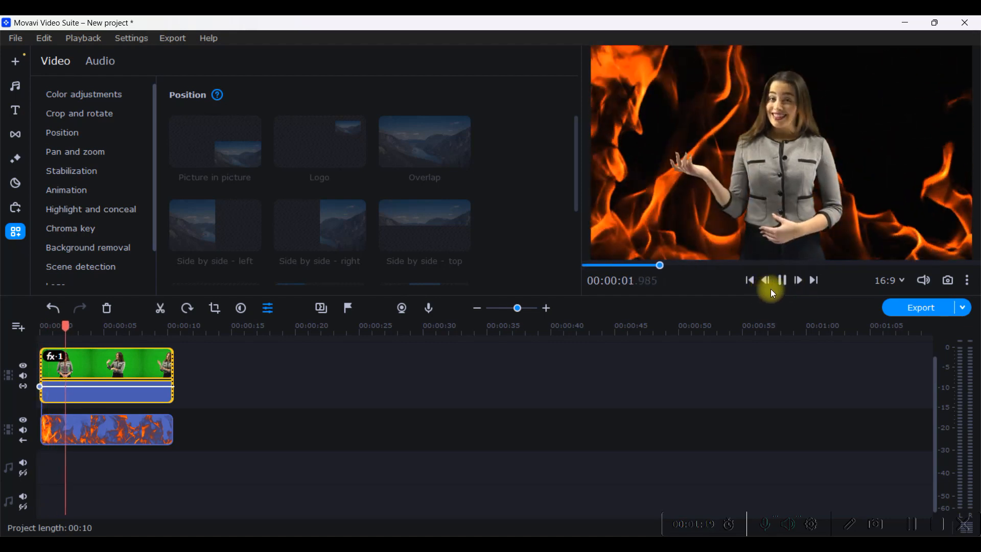
{"action": "left_click", "coordinate": [783, 280]}
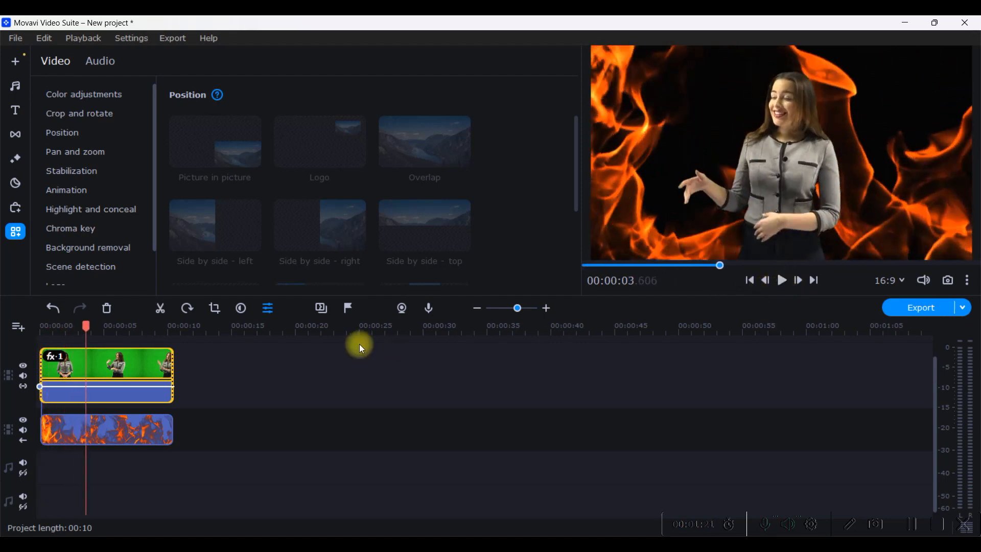
Try to delete the Flames clip beneath the green-screen overlay, and undo the deletion.
{"action": "left_click", "coordinate": [130, 440]}
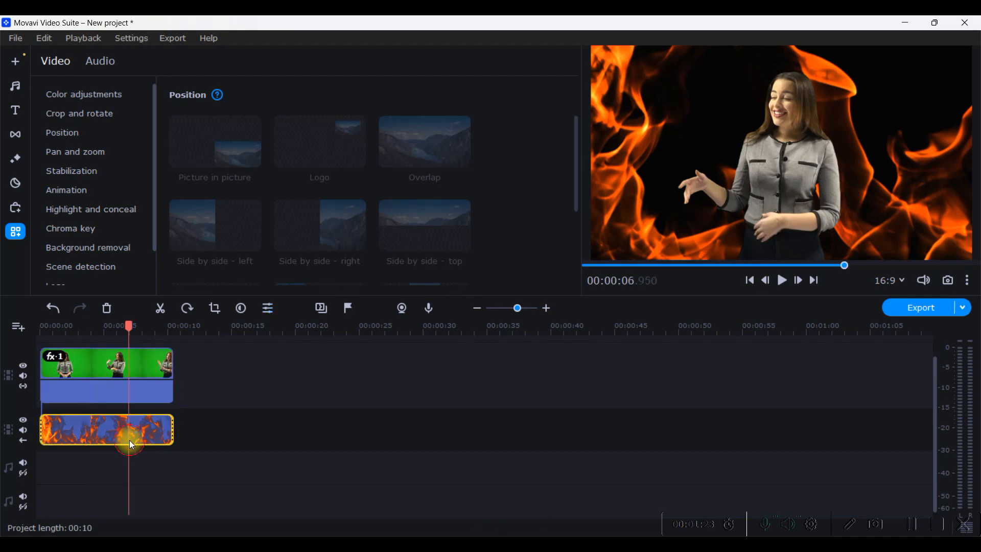
{"action": "key", "text": "Delete"}
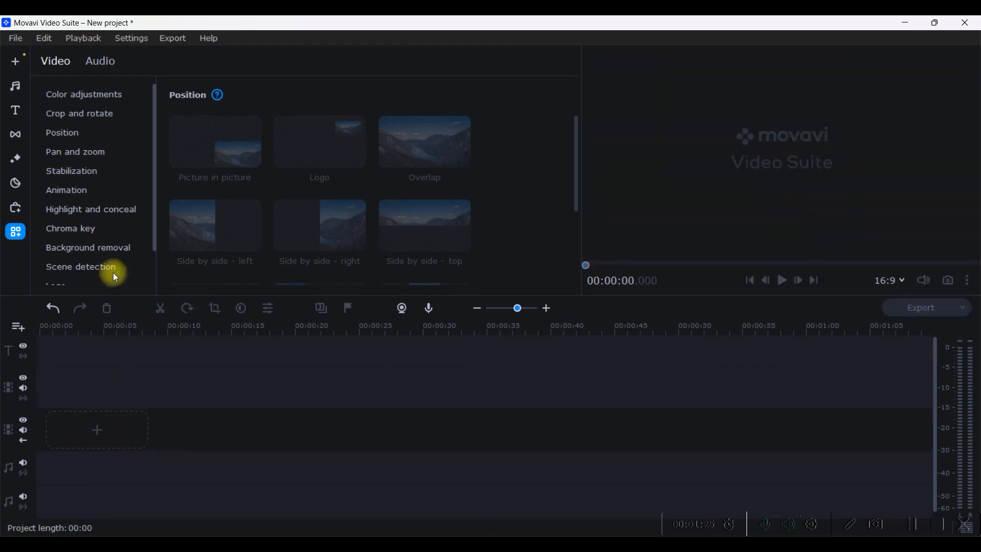
{"action": "left_click", "coordinate": [57, 307]}
Replace the Flames clip with the Sunset background, aligning the green-screen overlay with the project's start.
{"action": "left_click", "coordinate": [16, 62]}
{"action": "left_click", "coordinate": [326, 59]}
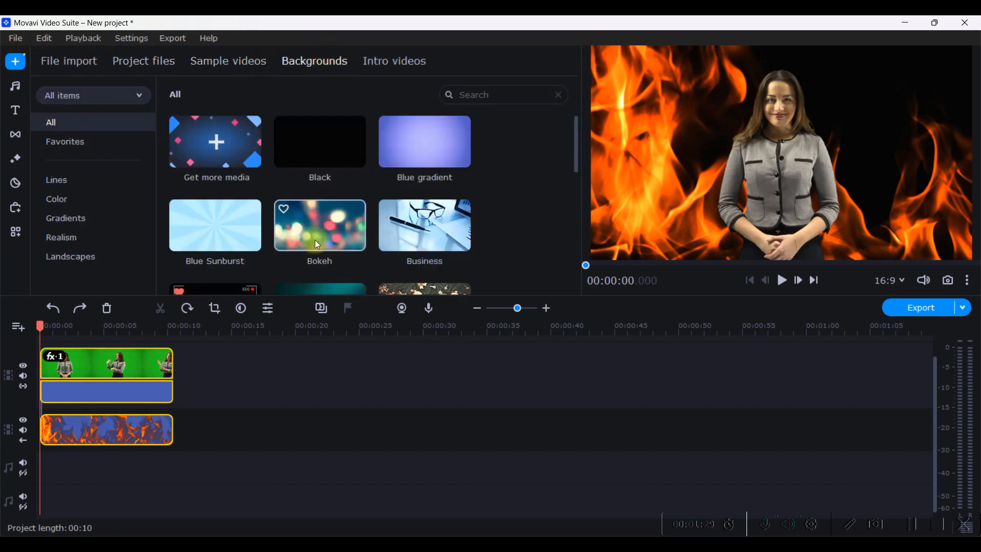
{"action": "scroll", "coordinate": [307, 224], "scroll_direction": "down", "scroll_amount": 5}
{"action": "scroll", "coordinate": [327, 240], "scroll_direction": "down", "scroll_amount": 4}
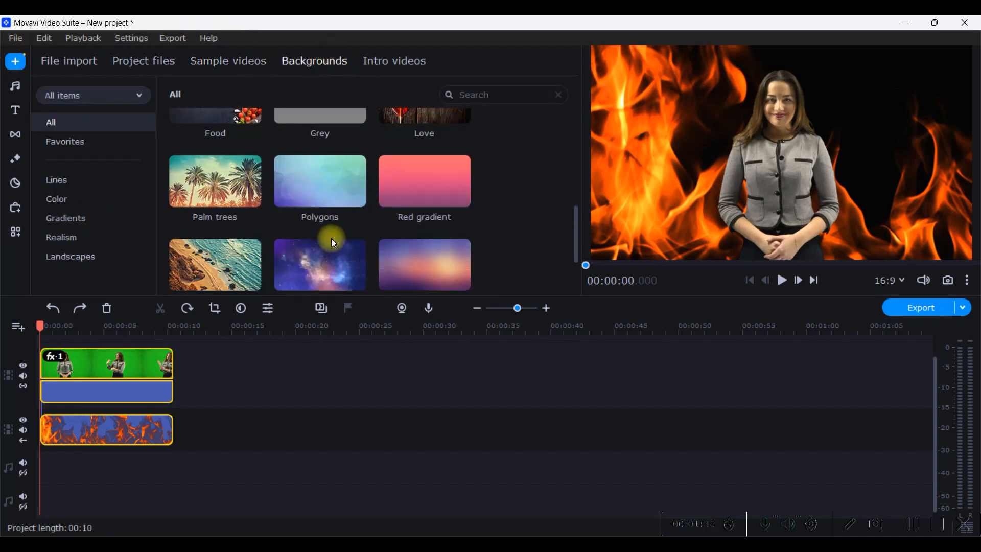
{"action": "left_click_drag", "start_coordinate": [437, 167], "coordinate": [37, 431]}
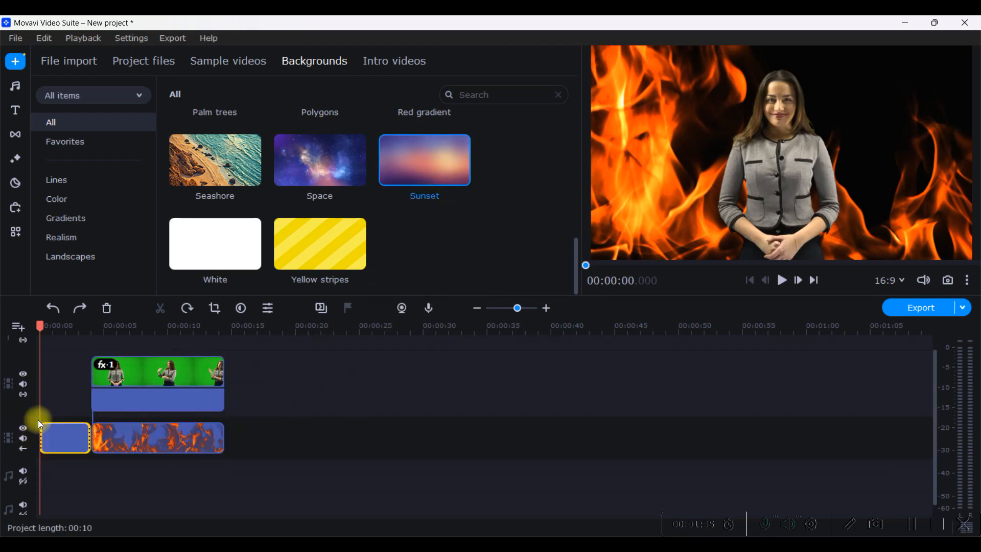
{"action": "left_click_drag", "start_coordinate": [142, 387], "coordinate": [96, 387]}
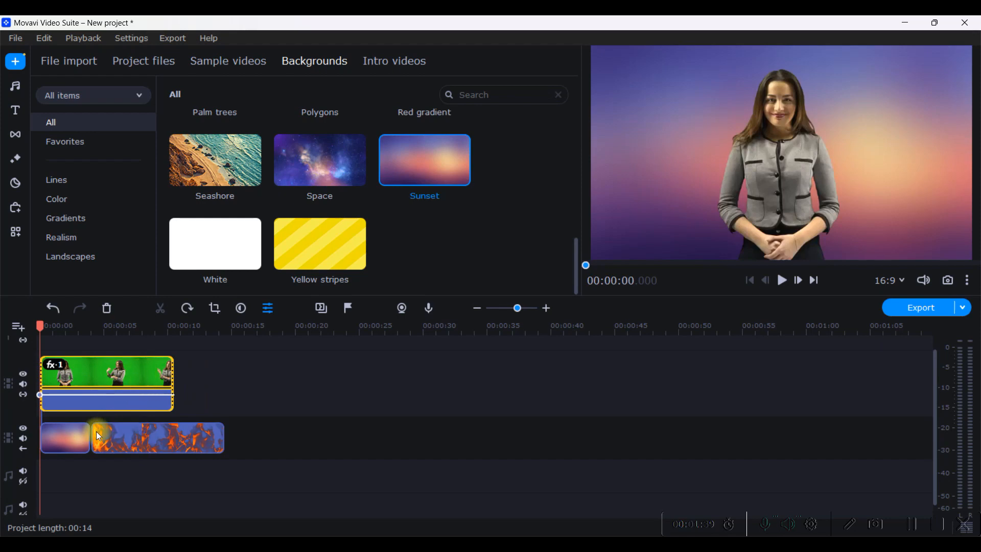
{"action": "left_click", "coordinate": [124, 444]}
{"action": "key", "text": "Delete"}
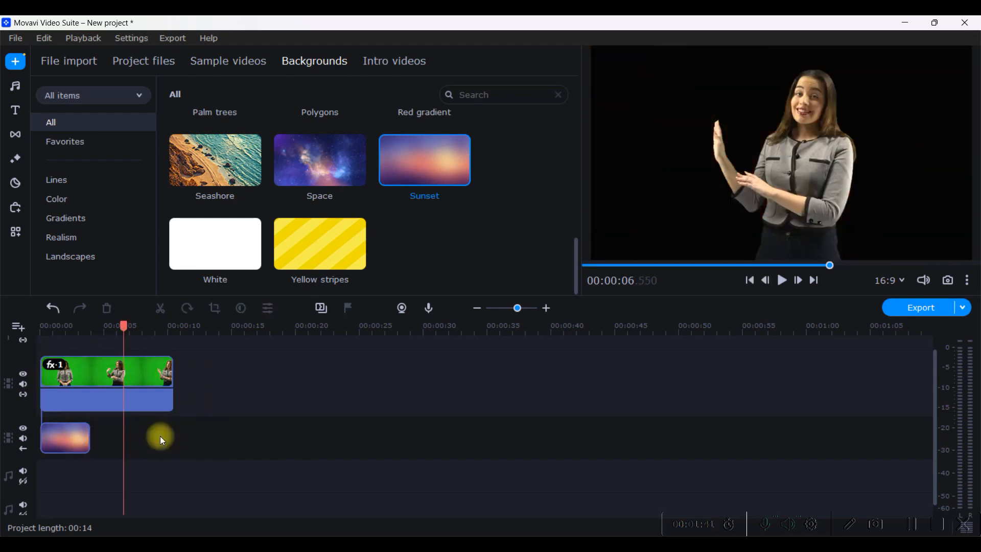
Extend the Sunset background to the green-screen clip's length and preview the composite from the start.
{"action": "left_click", "coordinate": [80, 429]}
{"action": "left_click_drag", "start_coordinate": [87, 431], "coordinate": [178, 433]}
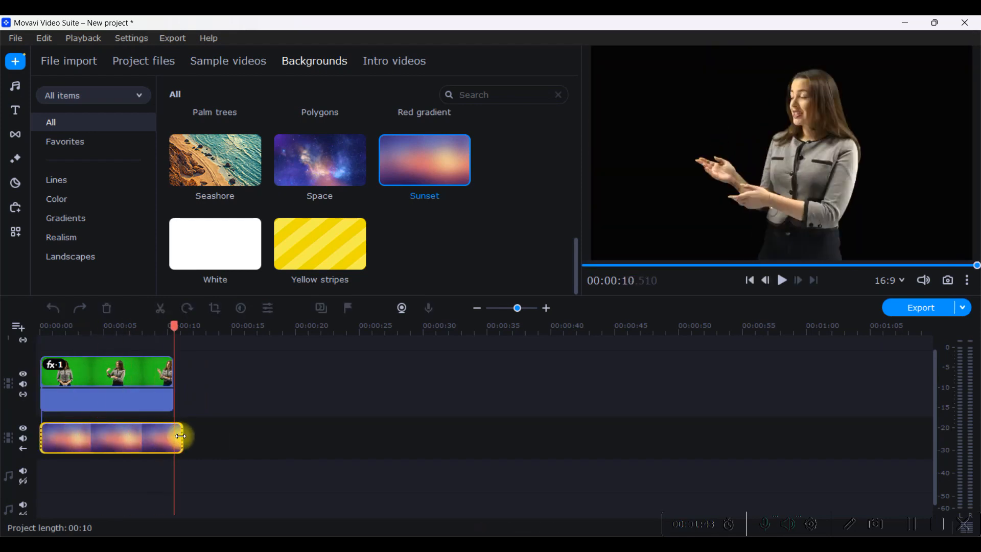
{"action": "left_click_drag", "start_coordinate": [192, 328], "coordinate": [39, 328]}
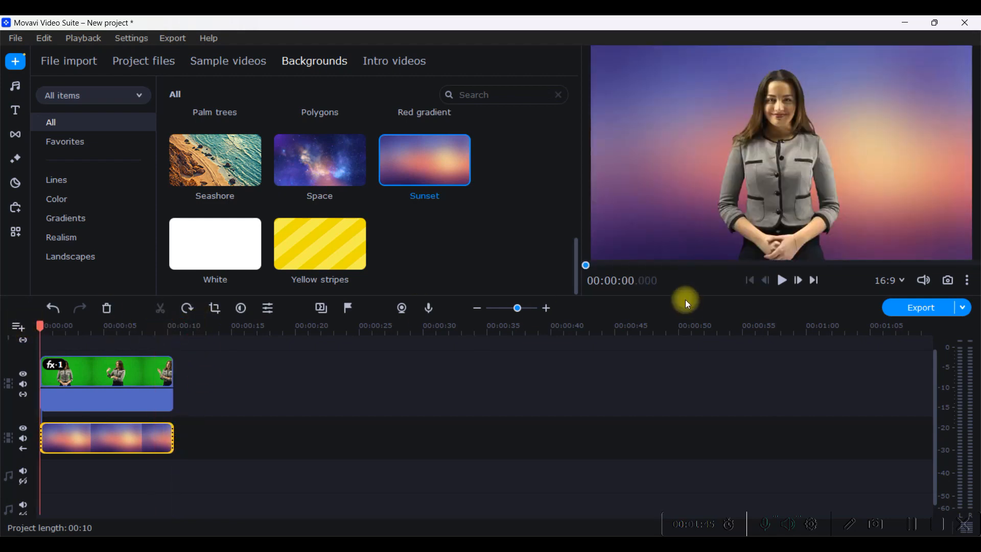
{"action": "left_click", "coordinate": [779, 278]}
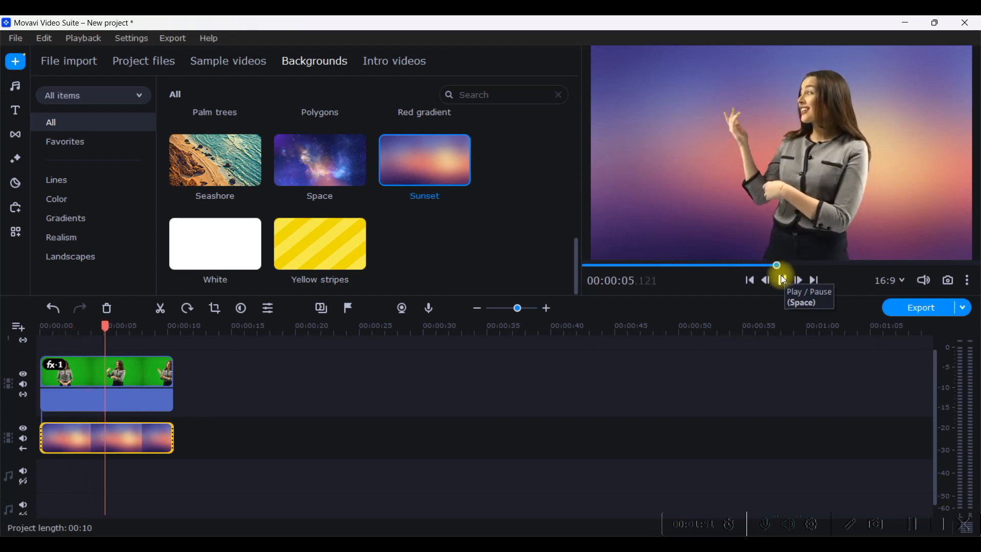
{"action": "left_click", "coordinate": [783, 280]}
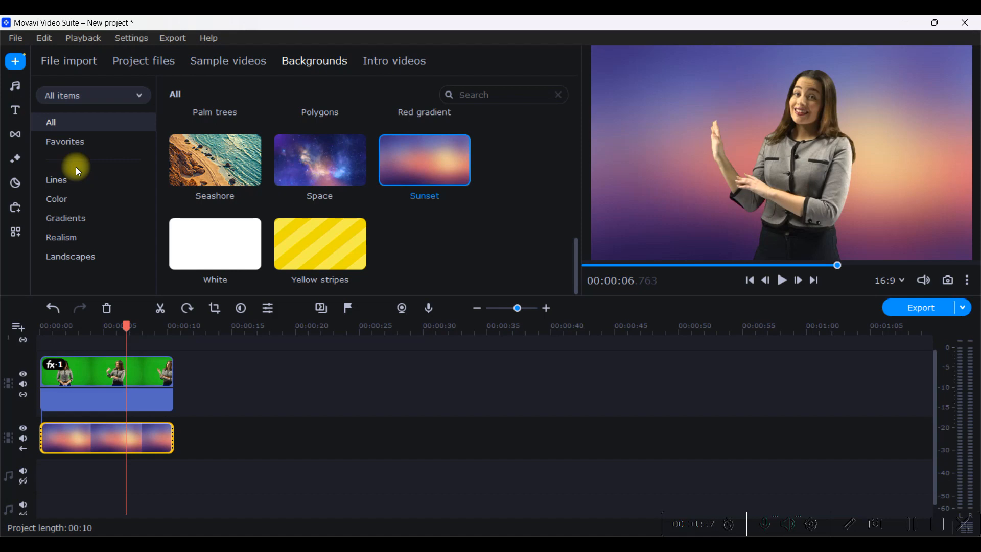
Delete the green-screen clip and the Sunset background from the timeline, and return to the media library.
{"action": "left_click", "coordinate": [15, 233]}
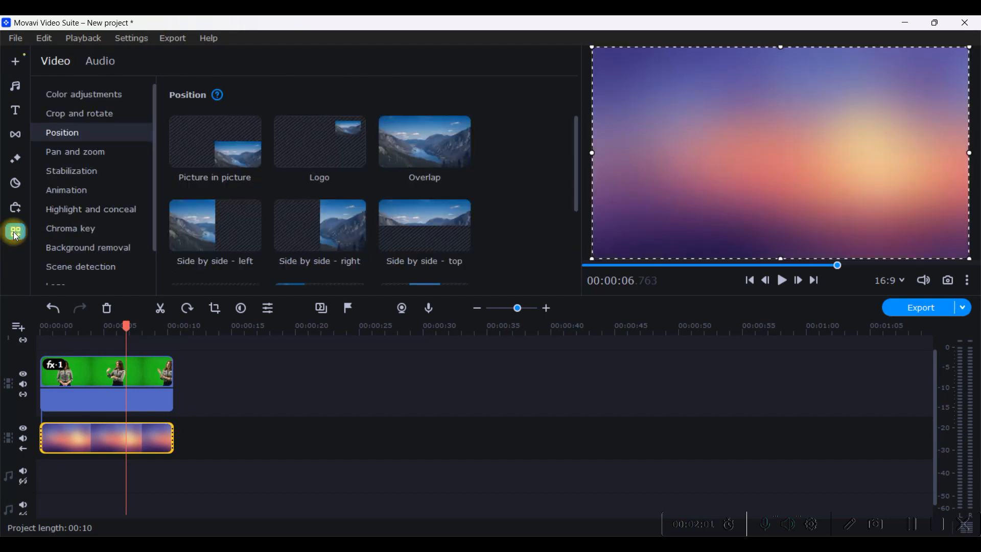
{"action": "left_click_drag", "start_coordinate": [94, 489], "coordinate": [109, 327]}
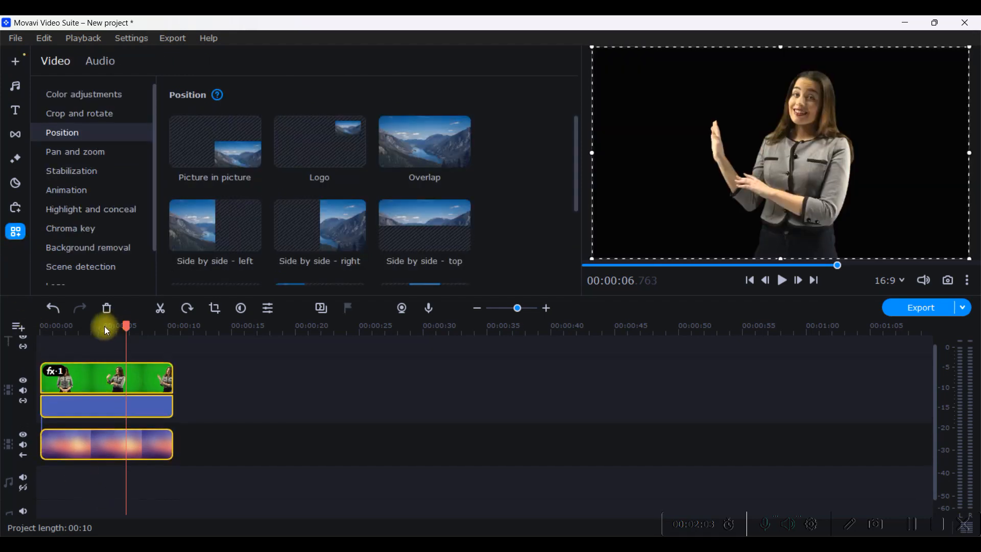
{"action": "key", "text": "Delete"}
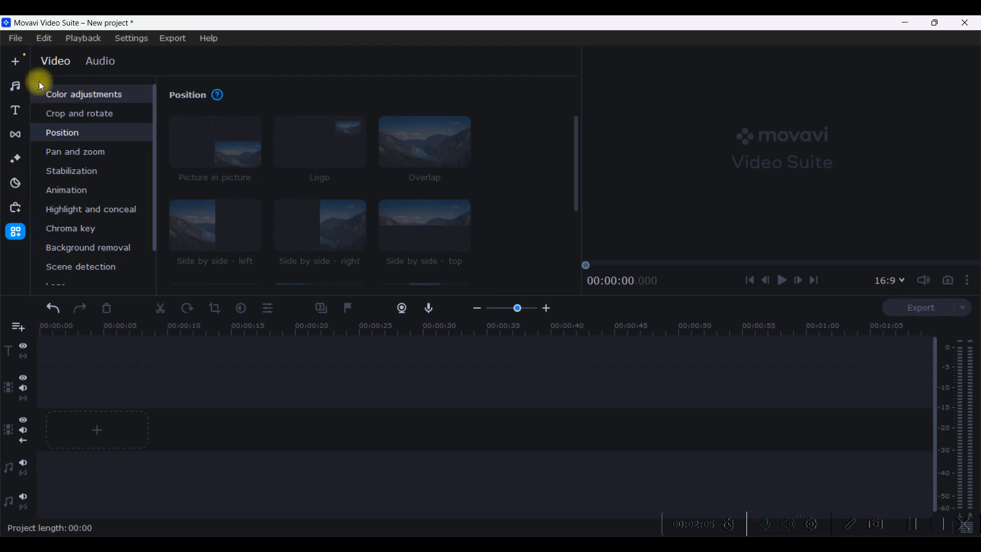
{"action": "left_click", "coordinate": [14, 61]}
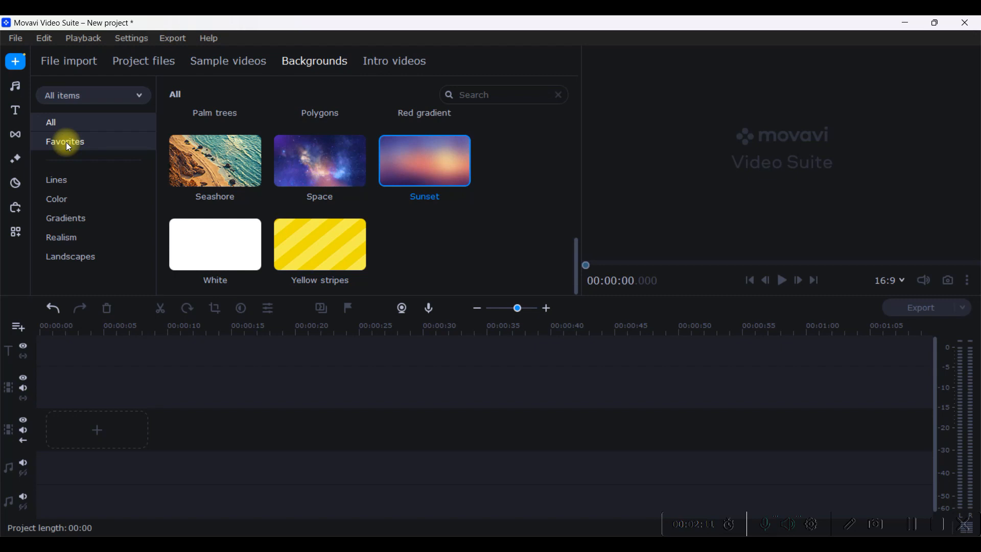
Add the Model - 38962.mp4 clip from the project files to the start of the main video track.
{"action": "left_click", "coordinate": [97, 65]}
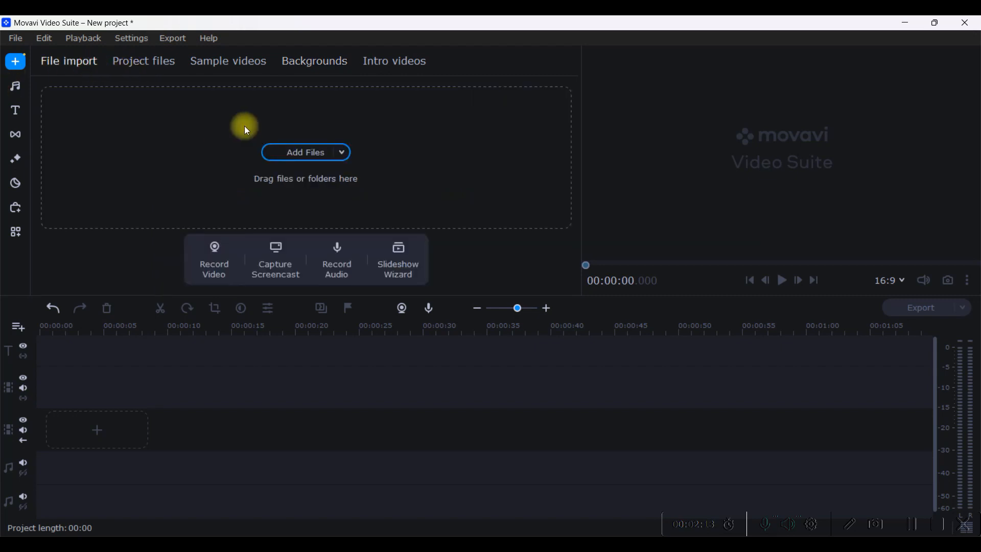
{"action": "left_click", "coordinate": [143, 62]}
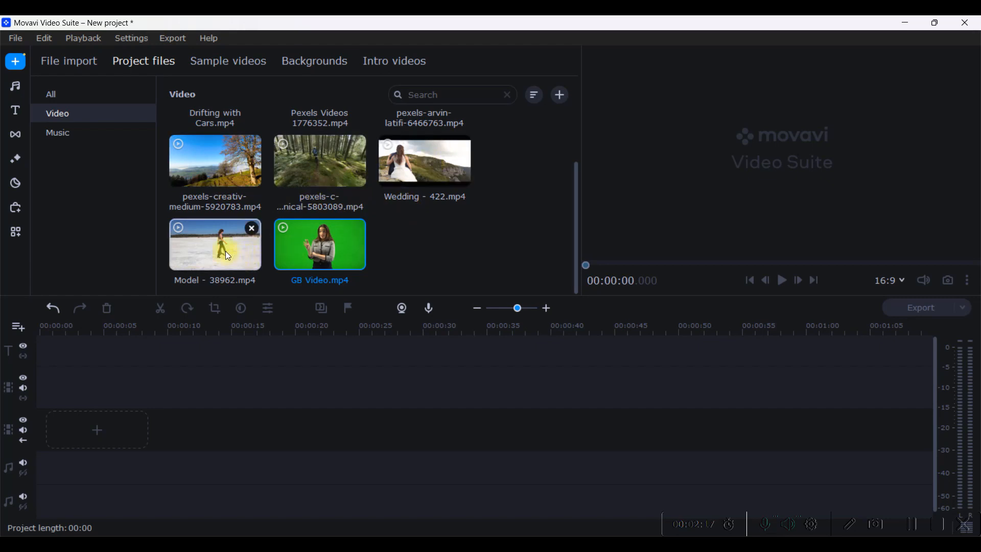
{"action": "scroll", "coordinate": [327, 225], "scroll_direction": "up", "scroll_amount": 2}
{"action": "left_click_drag", "start_coordinate": [413, 224], "coordinate": [433, 228]}
{"action": "scroll", "coordinate": [400, 198], "scroll_direction": "down", "scroll_amount": 2}
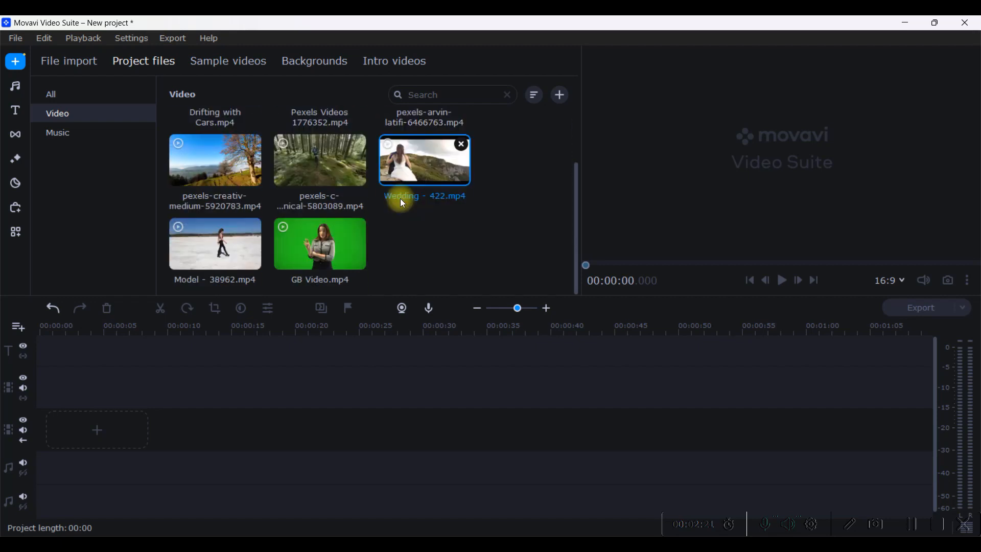
{"action": "left_click_drag", "start_coordinate": [133, 431], "coordinate": [128, 429]}
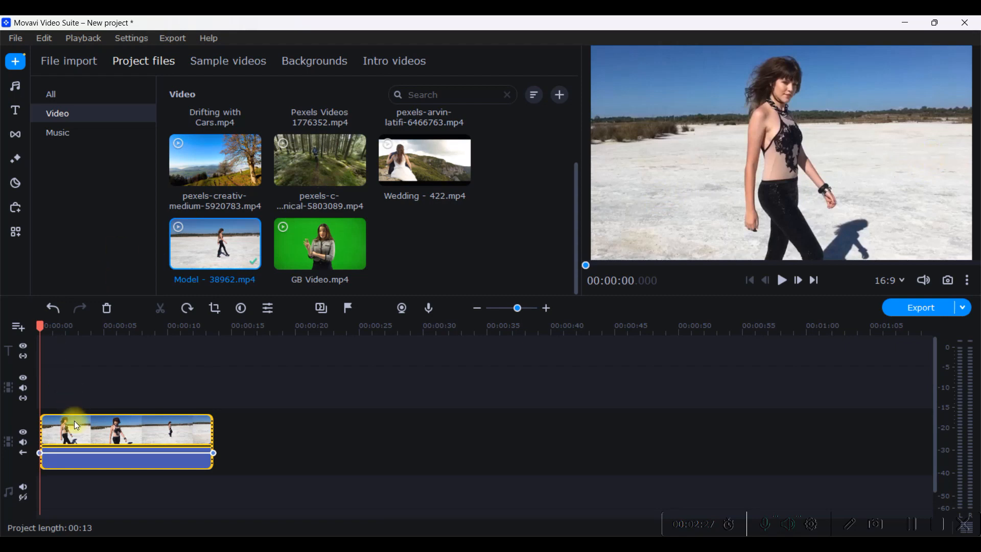
{"action": "left_click_drag", "start_coordinate": [74, 421], "coordinate": [63, 424]}
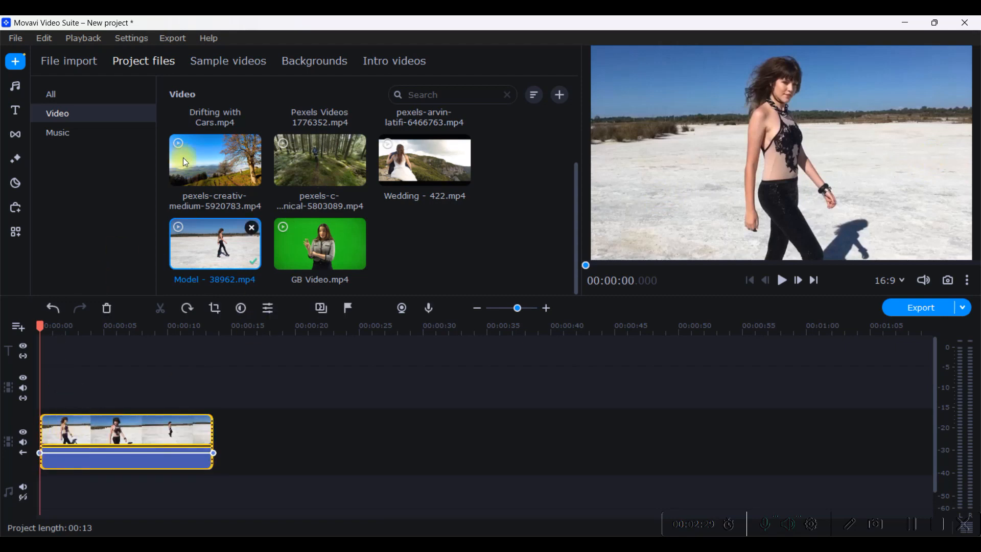
Remove the background from the model clip with the Precise background removal option.
{"action": "left_click", "coordinate": [15, 231]}
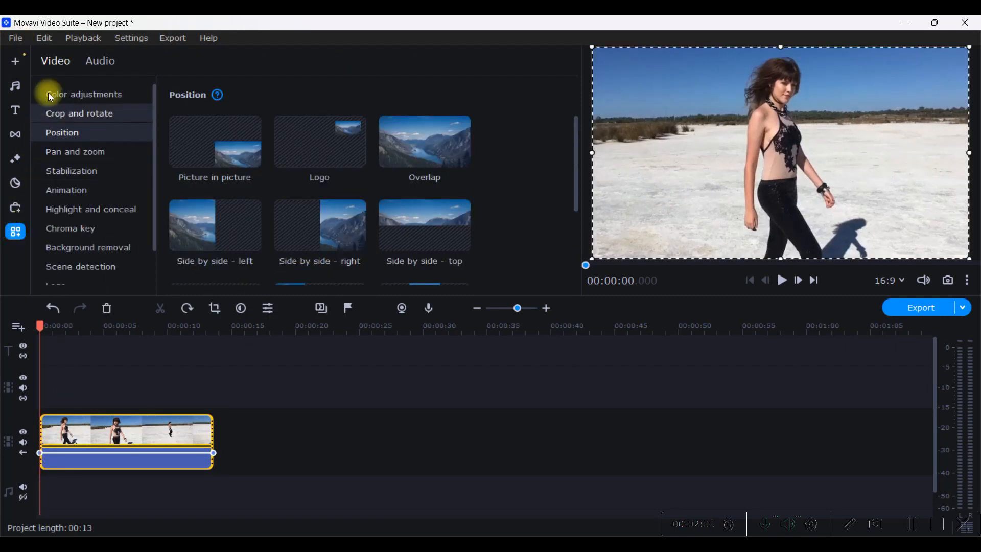
{"action": "left_click", "coordinate": [84, 249]}
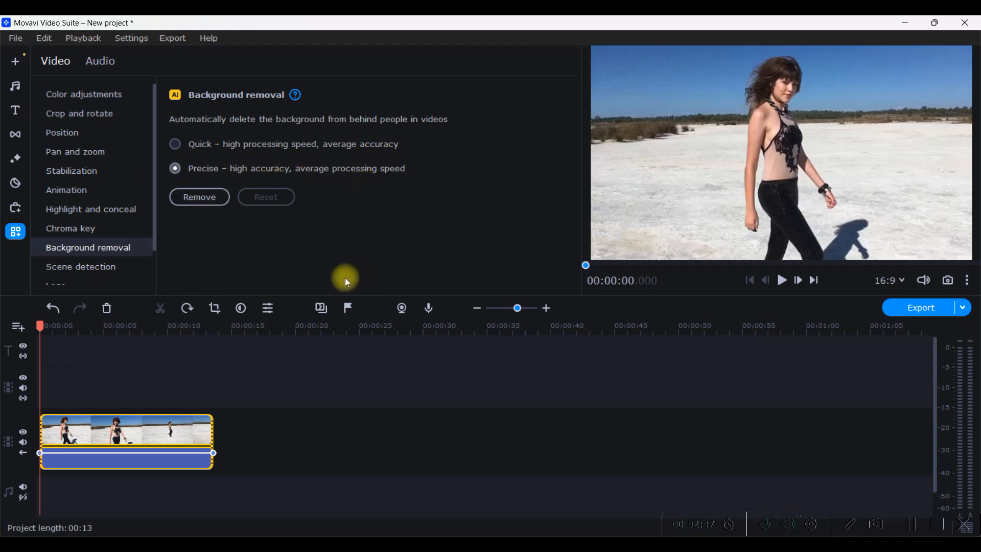
{"action": "left_click", "coordinate": [196, 204]}
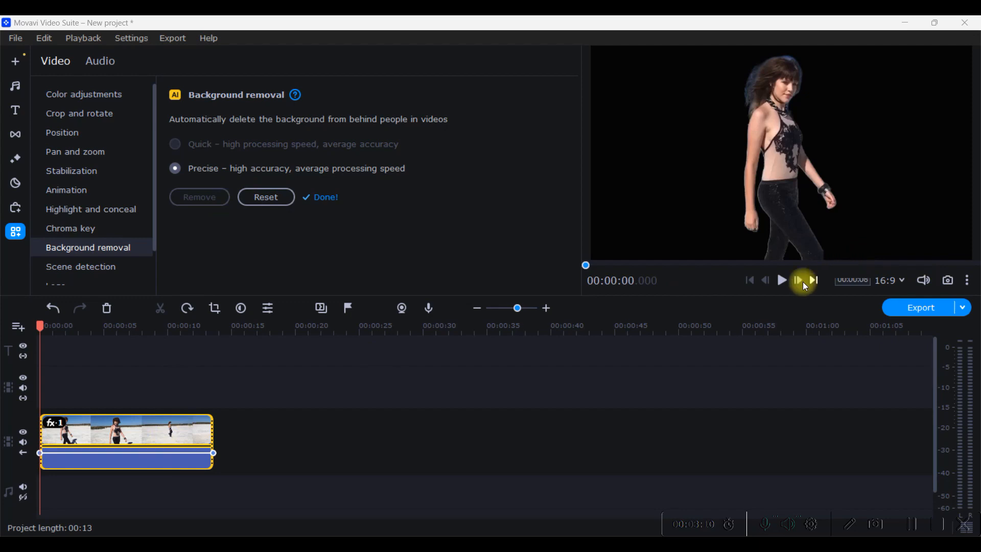
Place the sunset lake video on the main track beneath the model clip, and trim it to the model clip's length.
{"action": "left_click", "coordinate": [13, 63]}
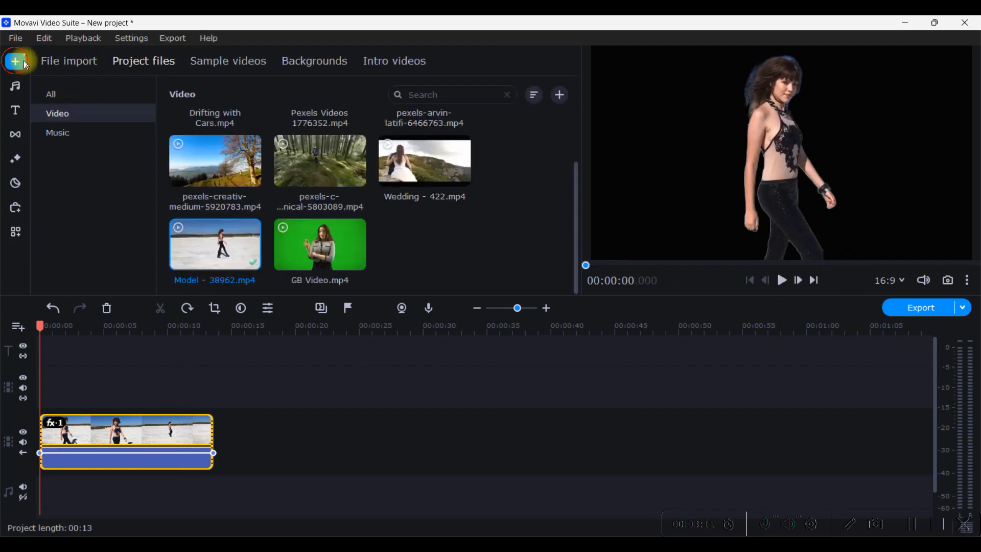
{"action": "scroll", "coordinate": [360, 187], "scroll_direction": "up", "scroll_amount": 2}
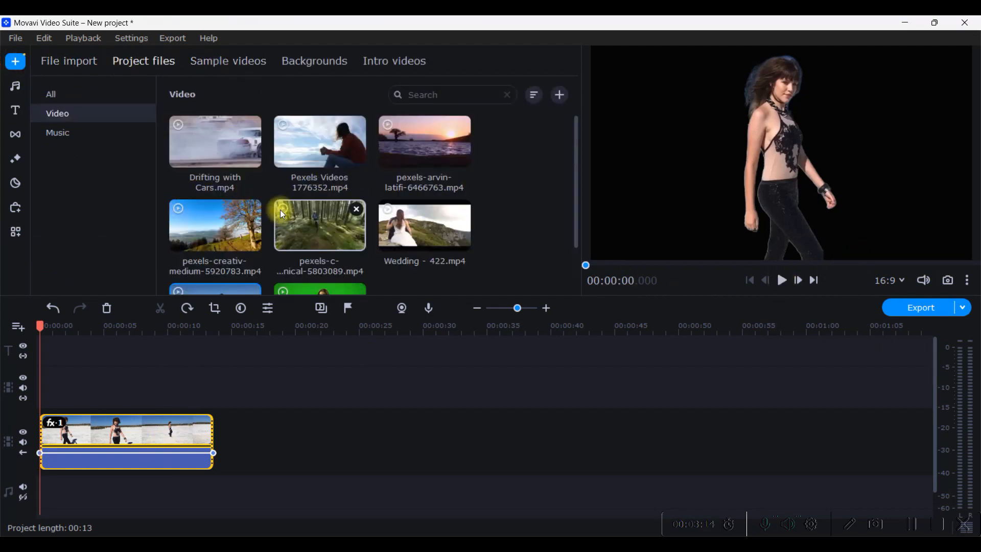
{"action": "left_click_drag", "start_coordinate": [439, 140], "coordinate": [41, 477]}
{"action": "left_click_drag", "start_coordinate": [464, 435], "coordinate": [112, 381]}
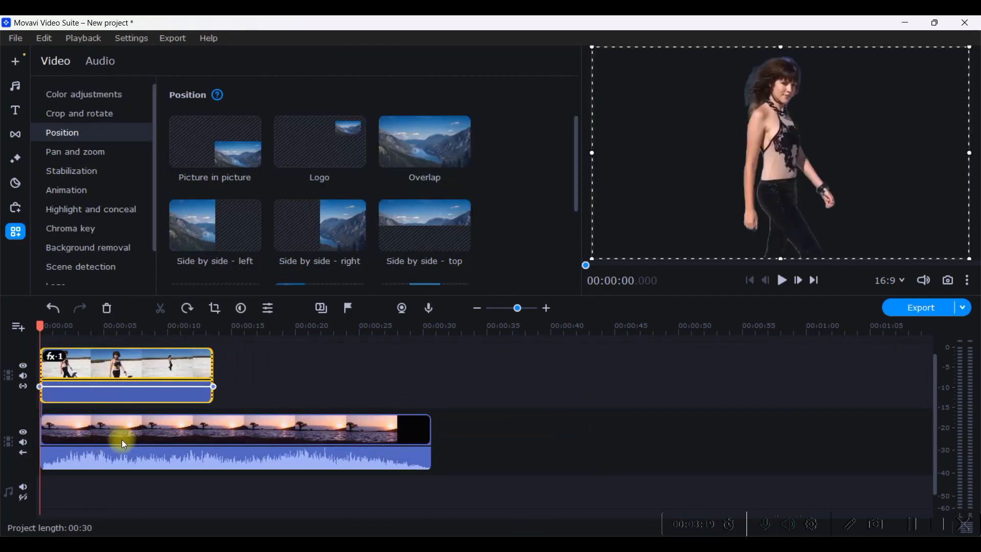
{"action": "left_click", "coordinate": [227, 443]}
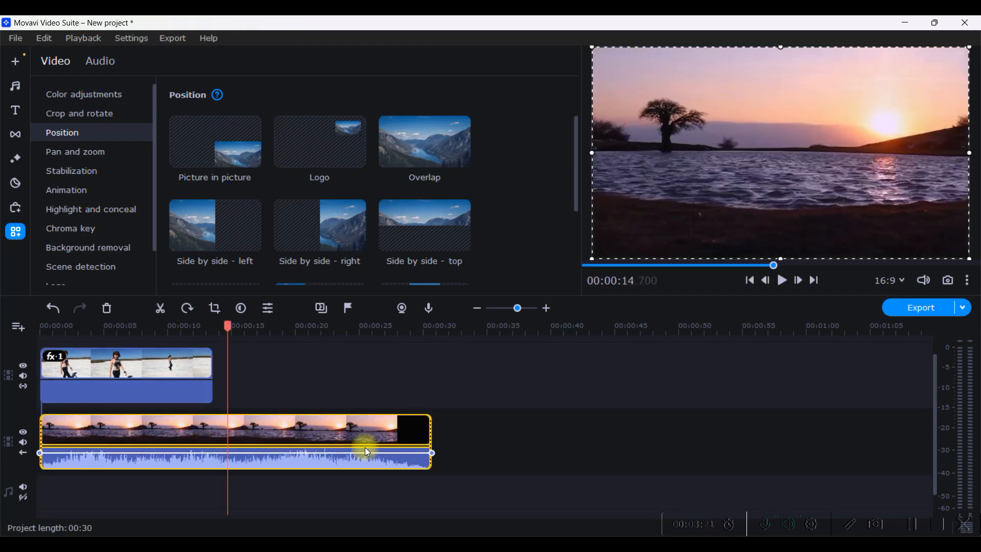
{"action": "left_click_drag", "start_coordinate": [432, 434], "coordinate": [213, 436]}
Mute the sunset clip's track and preview the composite from the project's start.
{"action": "left_click_drag", "start_coordinate": [214, 332], "coordinate": [9, 372]}
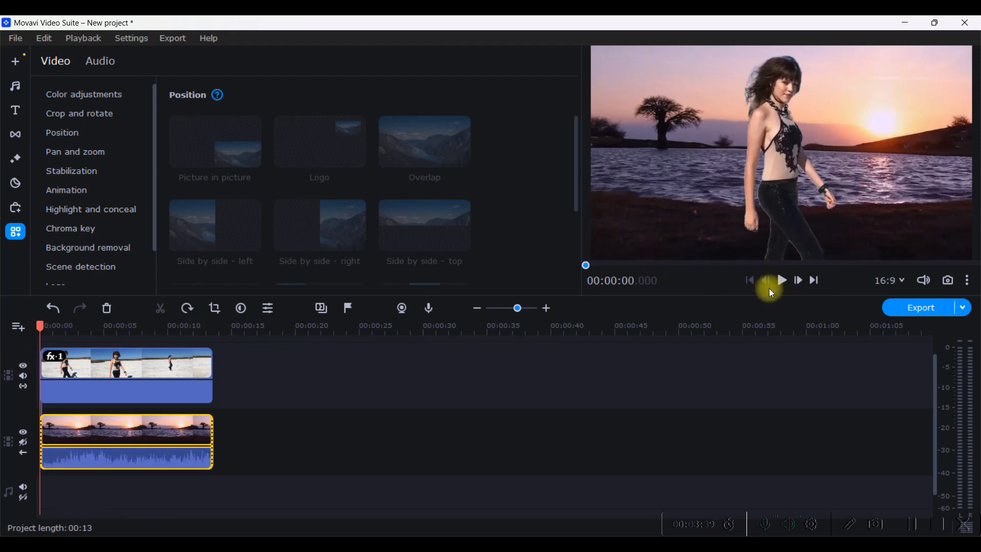
{"action": "left_click", "coordinate": [783, 280]}
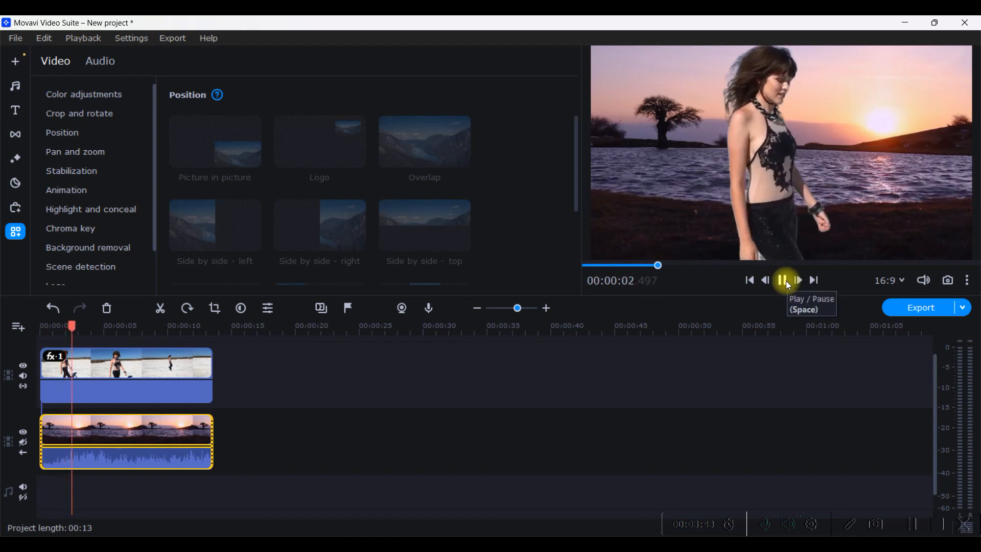
{"action": "left_click", "coordinate": [786, 281]}
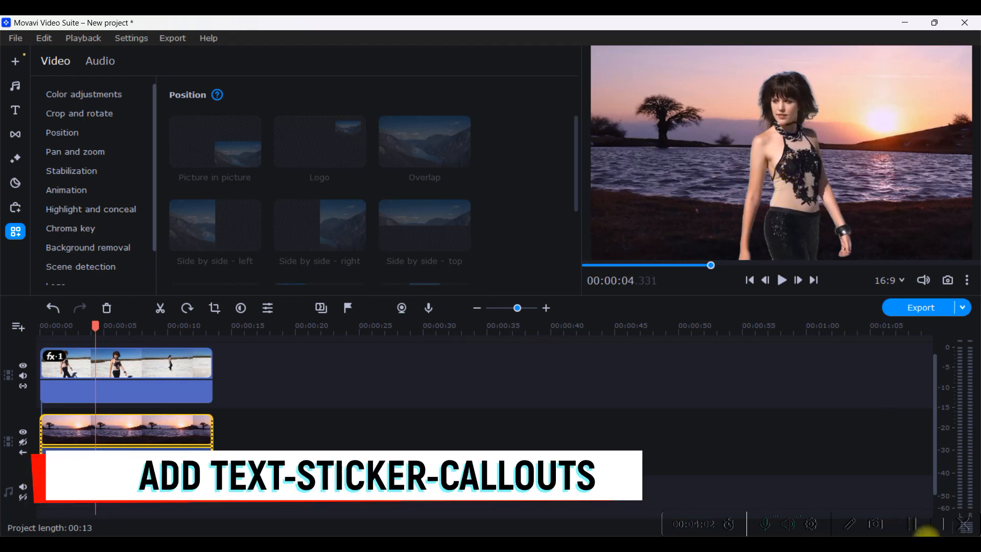
Browse the title presets across all items, the Built-in set and the Effects Store set.
{"action": "left_click", "coordinate": [17, 111]}
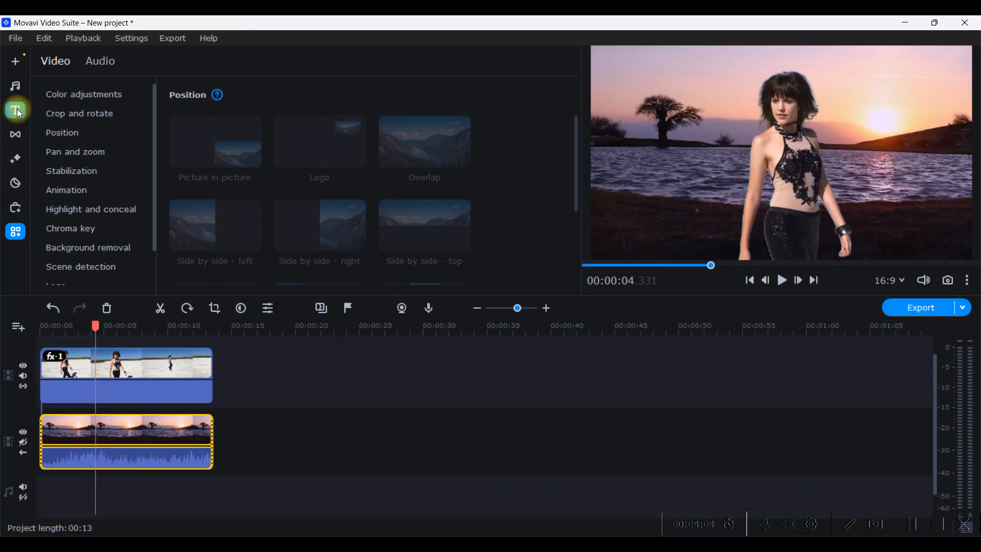
{"action": "left_click", "coordinate": [64, 119]}
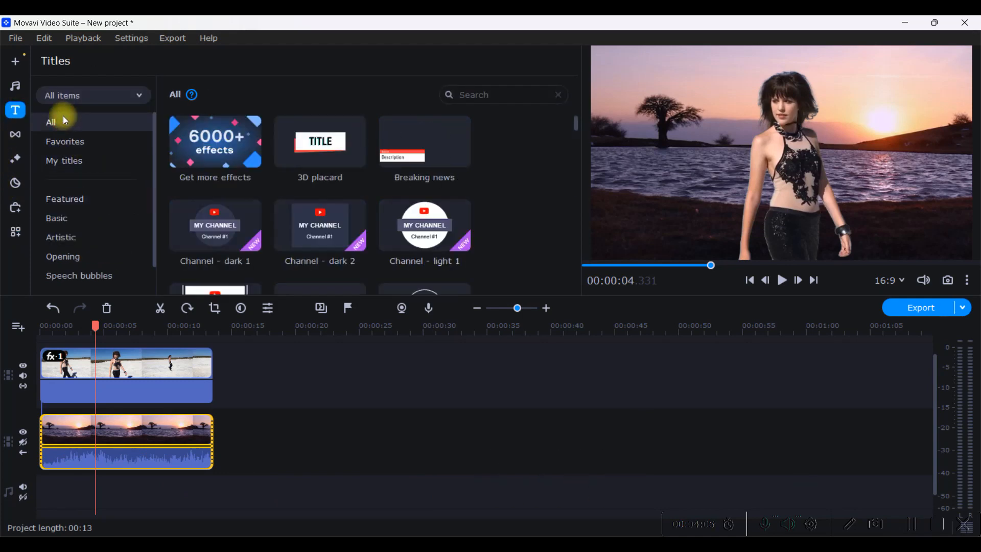
{"action": "scroll", "coordinate": [301, 161], "scroll_direction": "down", "scroll_amount": 5}
{"action": "scroll", "coordinate": [306, 163], "scroll_direction": "down", "scroll_amount": 5}
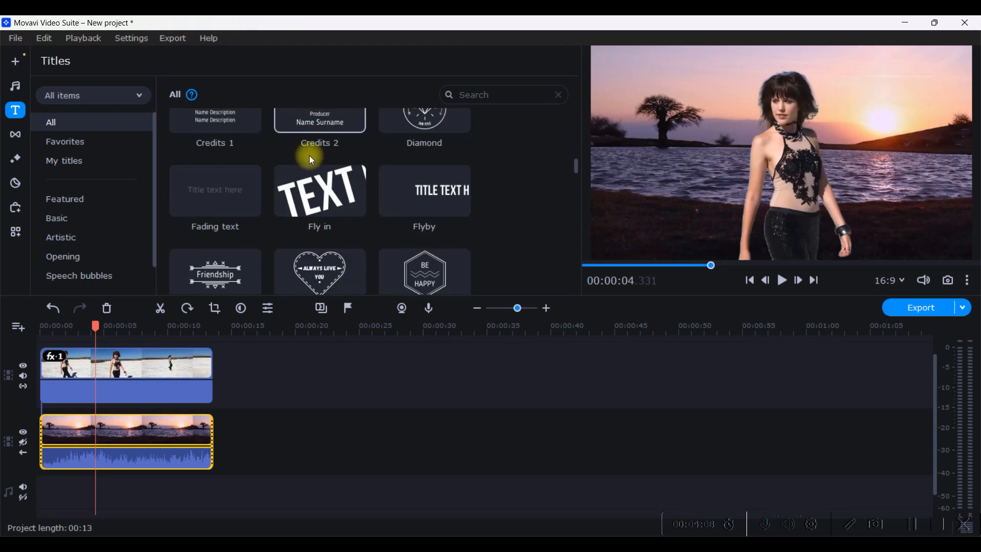
{"action": "left_click", "coordinate": [76, 99]}
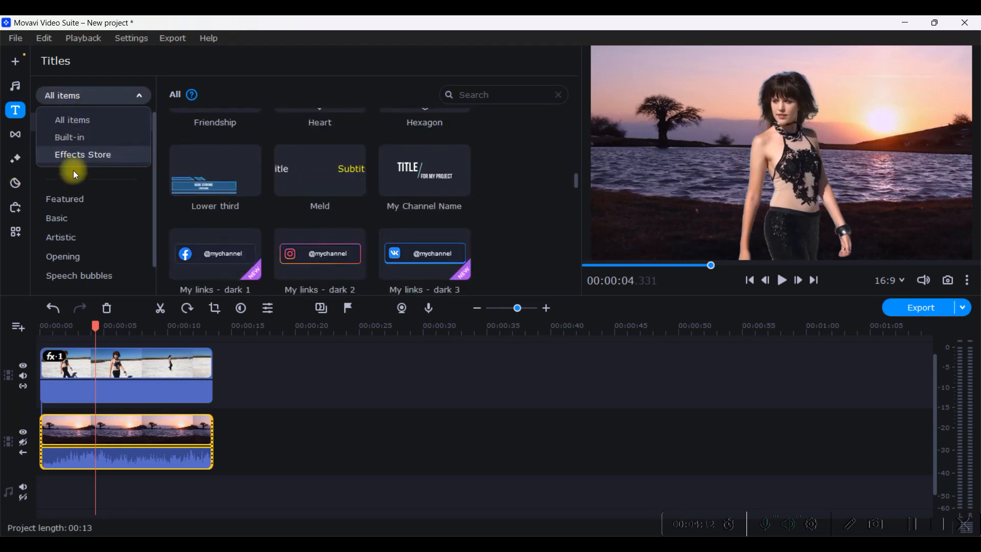
{"action": "left_click", "coordinate": [69, 137]}
{"action": "scroll", "coordinate": [358, 189], "scroll_direction": "down", "scroll_amount": 10}
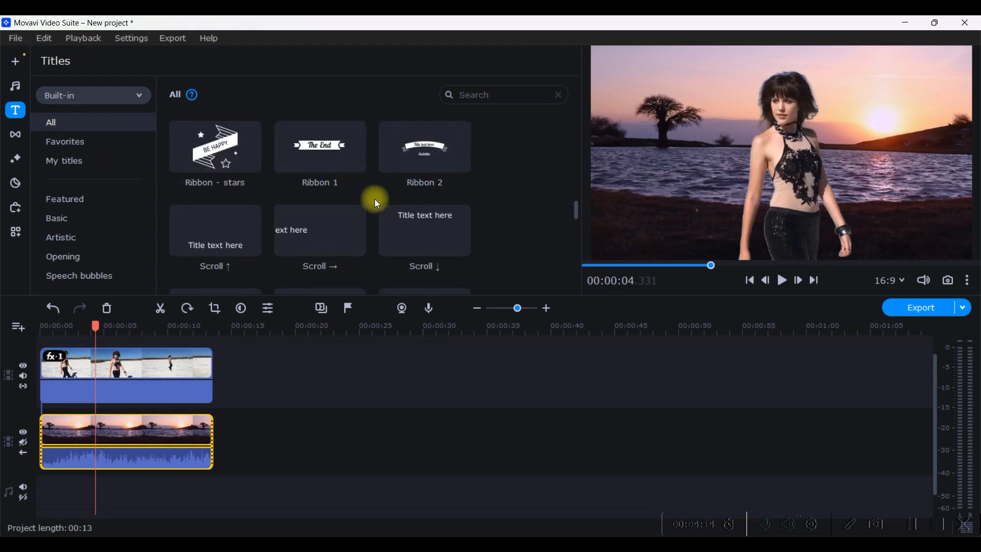
{"action": "scroll", "coordinate": [386, 198], "scroll_direction": "up", "scroll_amount": 10}
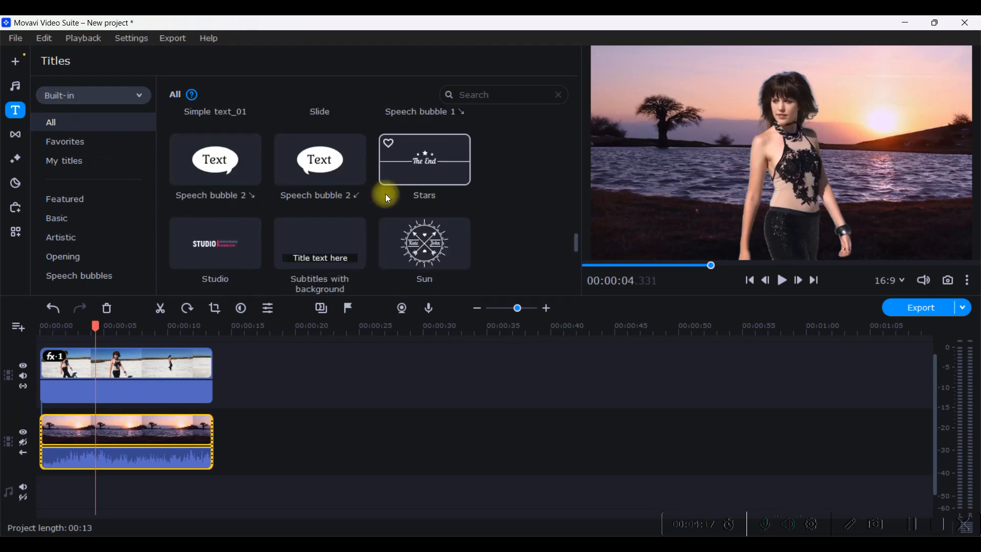
{"action": "left_click", "coordinate": [55, 97]}
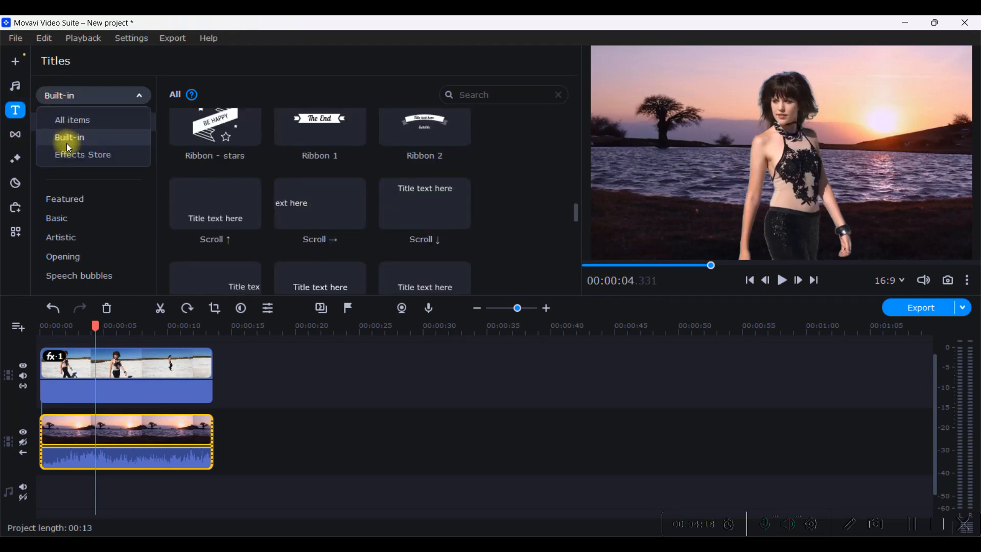
{"action": "left_click", "coordinate": [66, 152]}
{"action": "scroll", "coordinate": [477, 219], "scroll_direction": "up", "scroll_amount": 5}
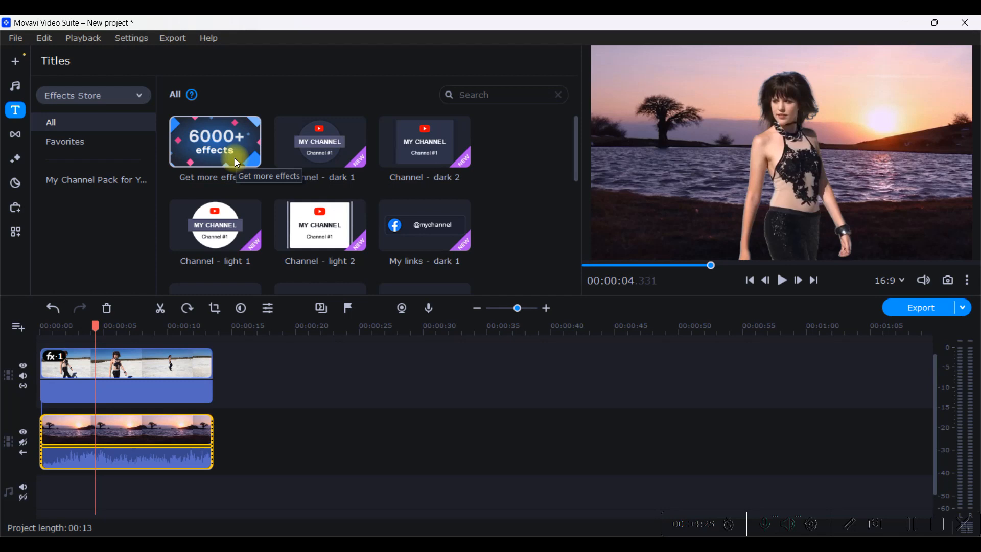
{"action": "scroll", "coordinate": [464, 209], "scroll_direction": "down", "scroll_amount": 3}
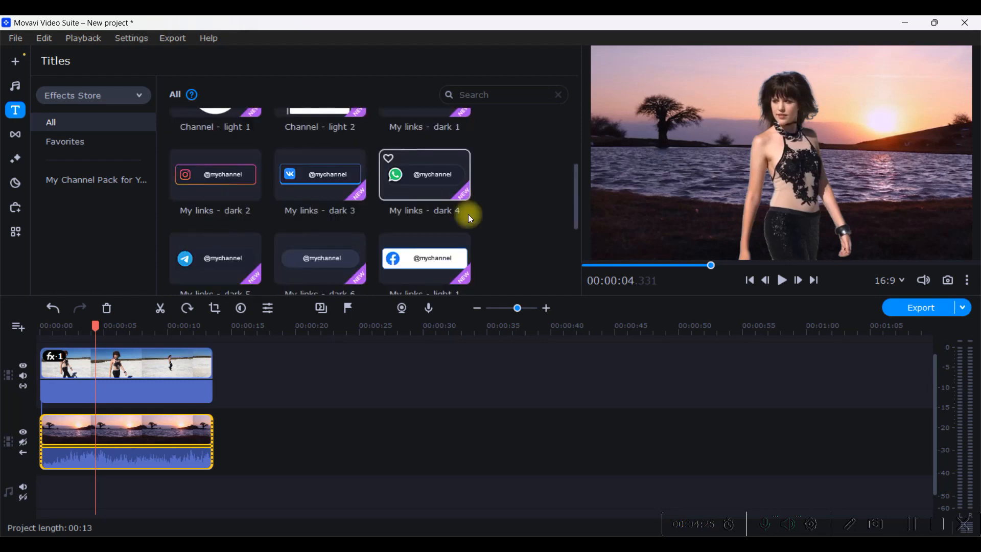
Show all title presets again and examine the Featured and Basic categories.
{"action": "left_click", "coordinate": [101, 97]}
{"action": "left_click", "coordinate": [98, 119]}
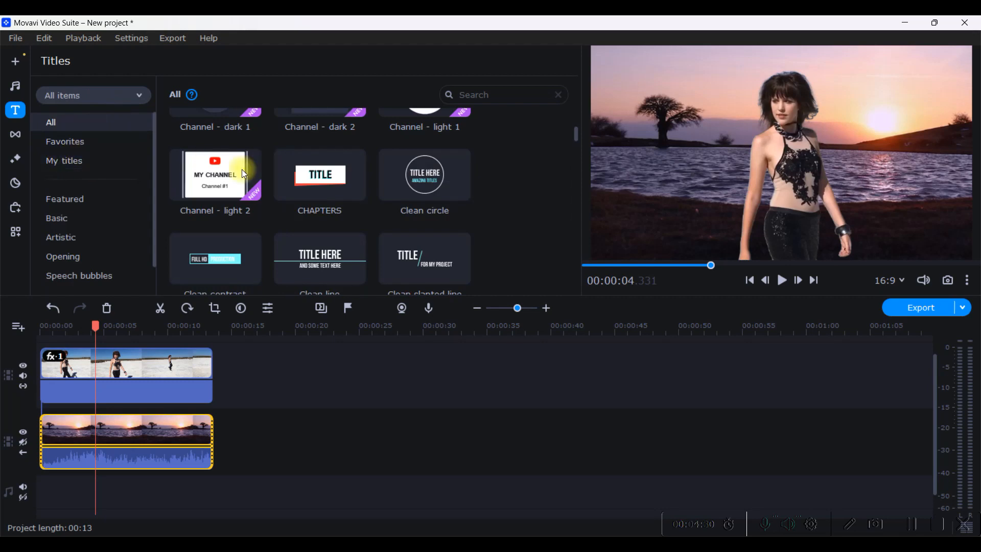
{"action": "scroll", "coordinate": [331, 179], "scroll_direction": "down", "scroll_amount": 3}
{"action": "scroll", "coordinate": [330, 177], "scroll_direction": "down", "scroll_amount": 1}
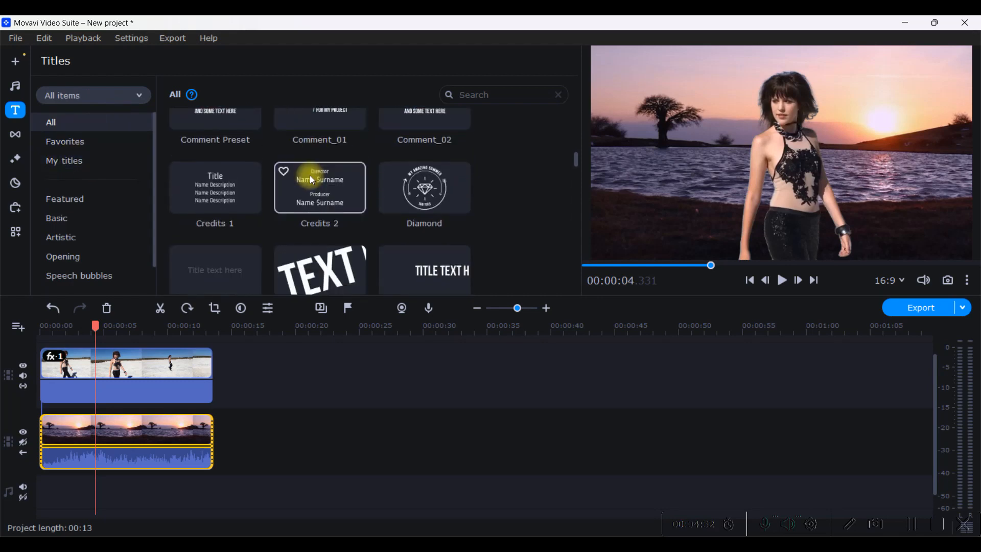
{"action": "scroll", "coordinate": [300, 170], "scroll_direction": "down", "scroll_amount": 3}
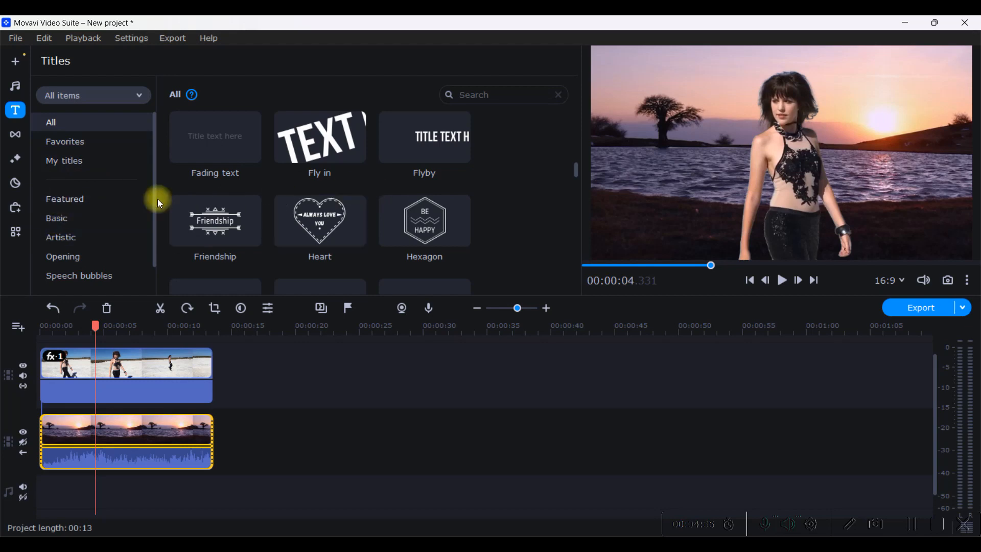
{"action": "left_click", "coordinate": [106, 201]}
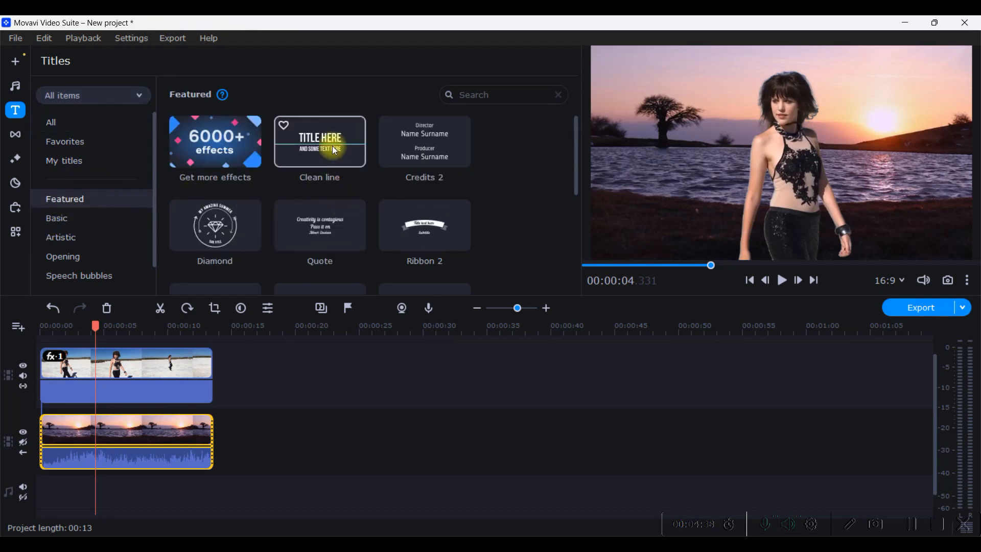
{"action": "scroll", "coordinate": [388, 220], "scroll_direction": "down", "scroll_amount": 2}
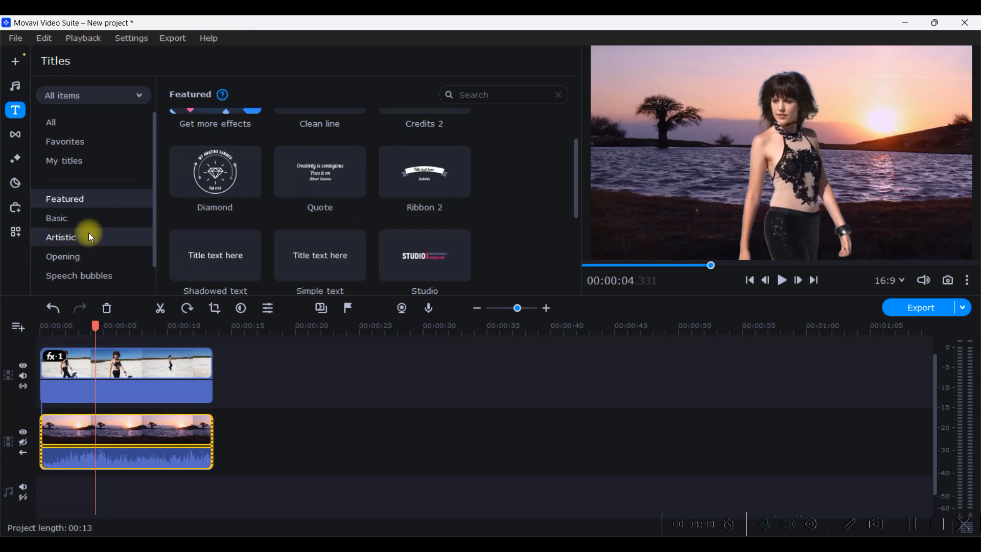
{"action": "left_click", "coordinate": [84, 219]}
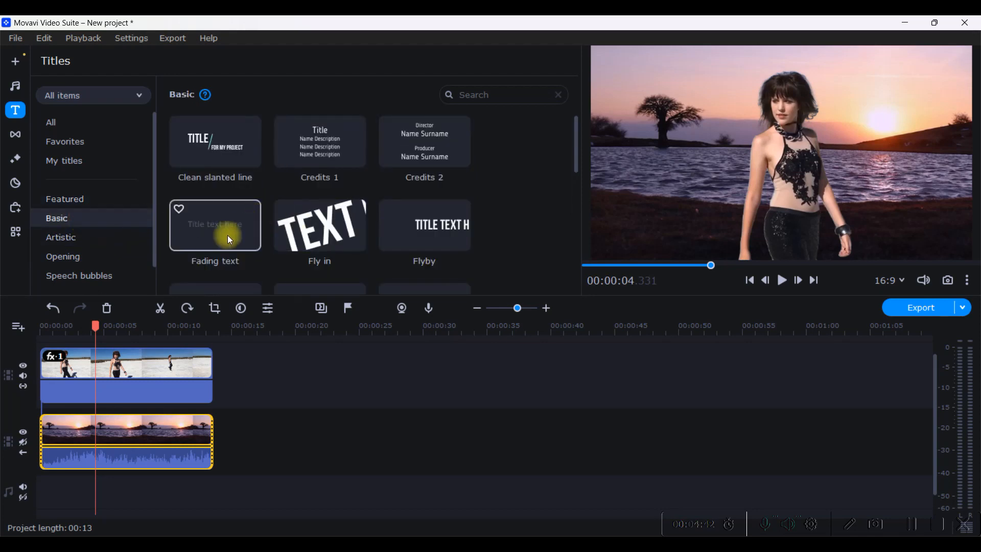
{"action": "scroll", "coordinate": [191, 237], "scroll_direction": "down", "scroll_amount": 2}
Preview the Friendship title from the Artistic category and place it on the title track above the model clip, starting at about 1.45 seconds.
{"action": "left_click", "coordinate": [84, 238]}
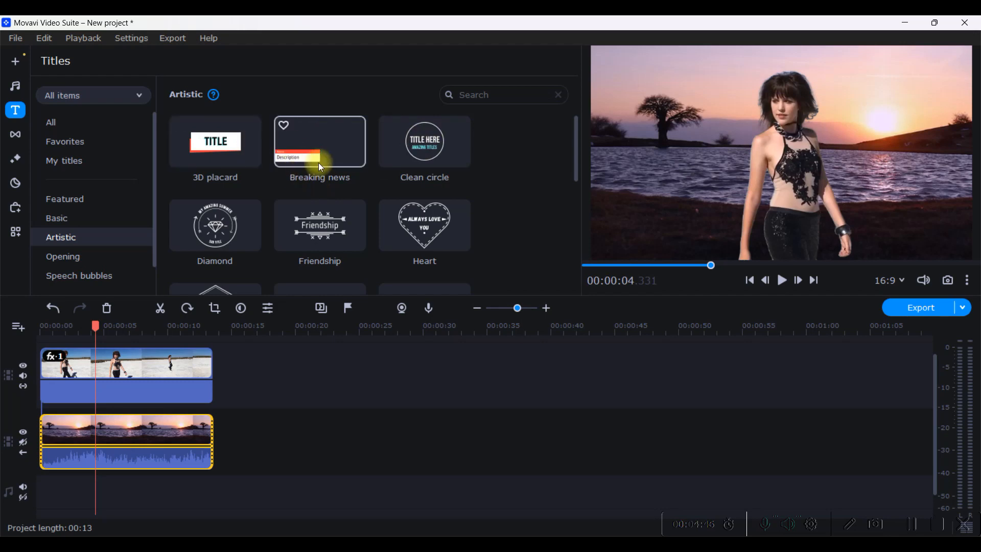
{"action": "scroll", "coordinate": [388, 184], "scroll_direction": "down", "scroll_amount": 1}
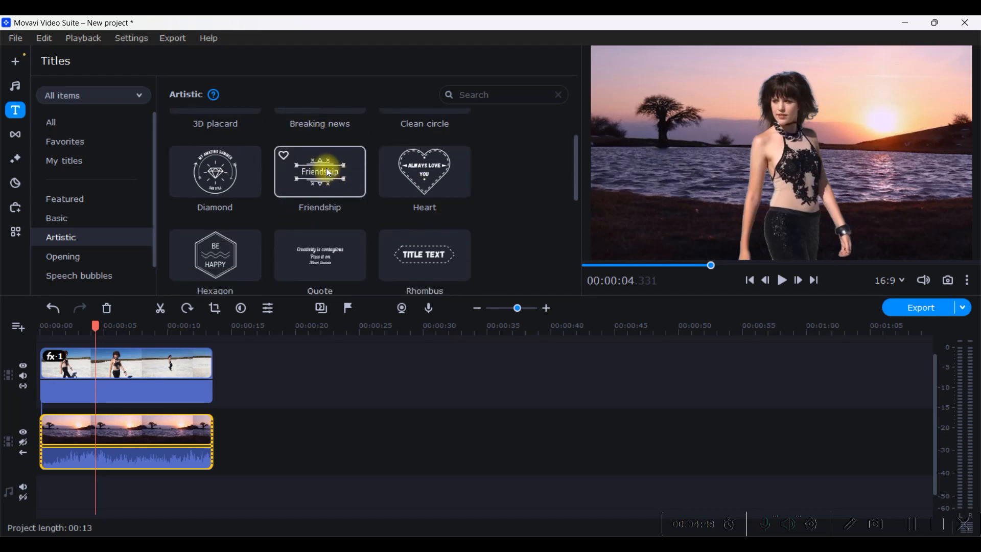
{"action": "left_click", "coordinate": [309, 165]}
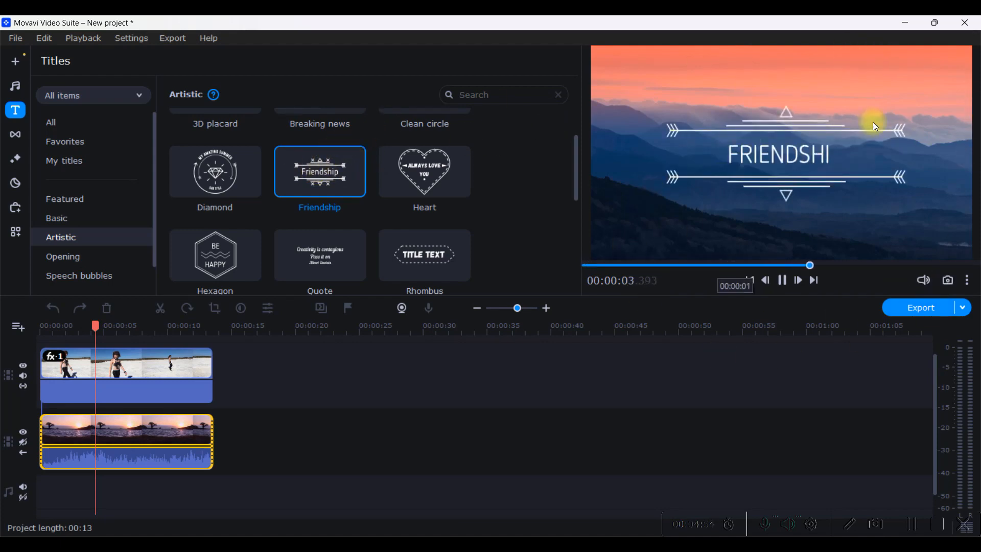
{"action": "left_click_drag", "start_coordinate": [329, 176], "coordinate": [59, 384]}
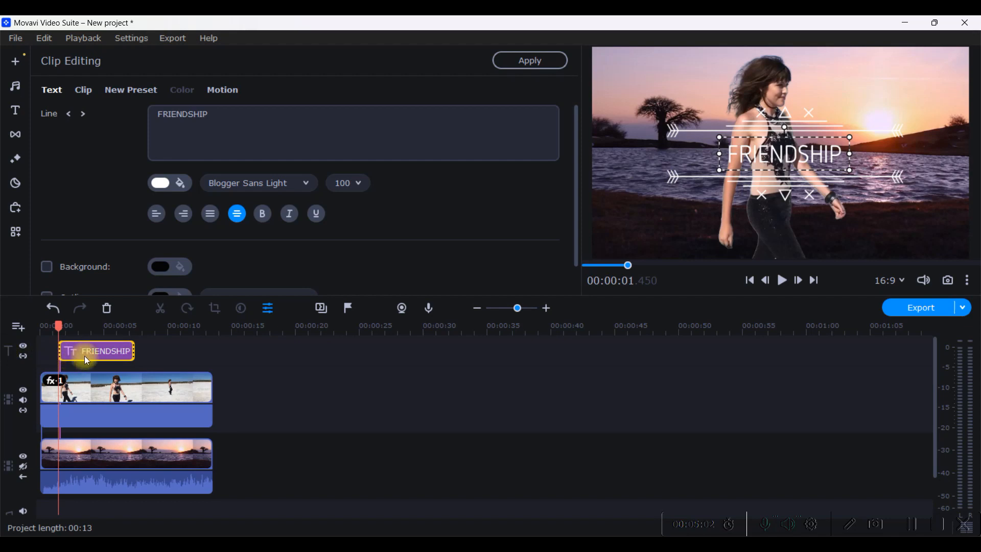
Move the FRIENDSHIP title clip on the timeline so it spans about 2.8 to 8.5 seconds.
{"action": "left_click_drag", "start_coordinate": [87, 354], "coordinate": [145, 350]}
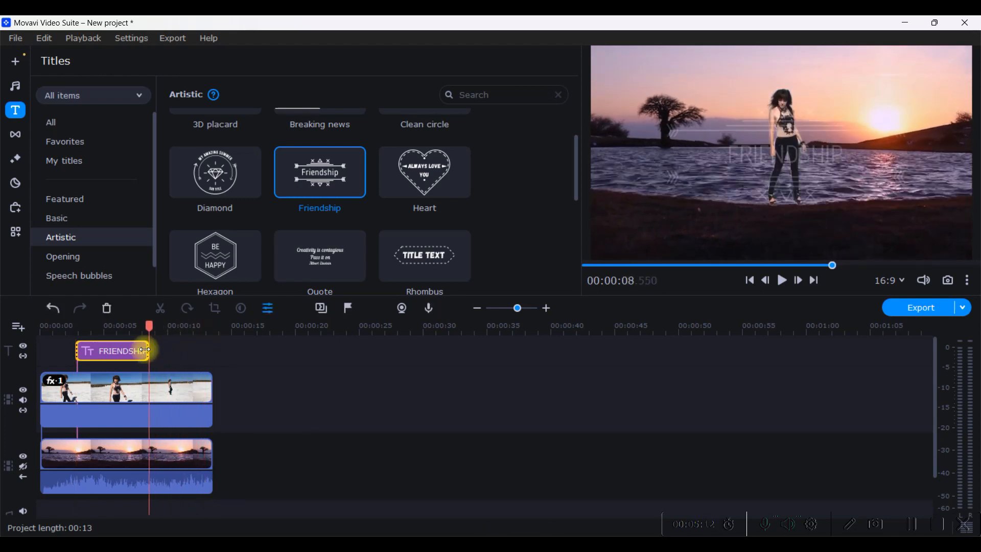
Change the title text to "My Latest Vlog" and widen its text frame to fit one line, centred between the decorative lines.
{"action": "double_click", "coordinate": [115, 351]}
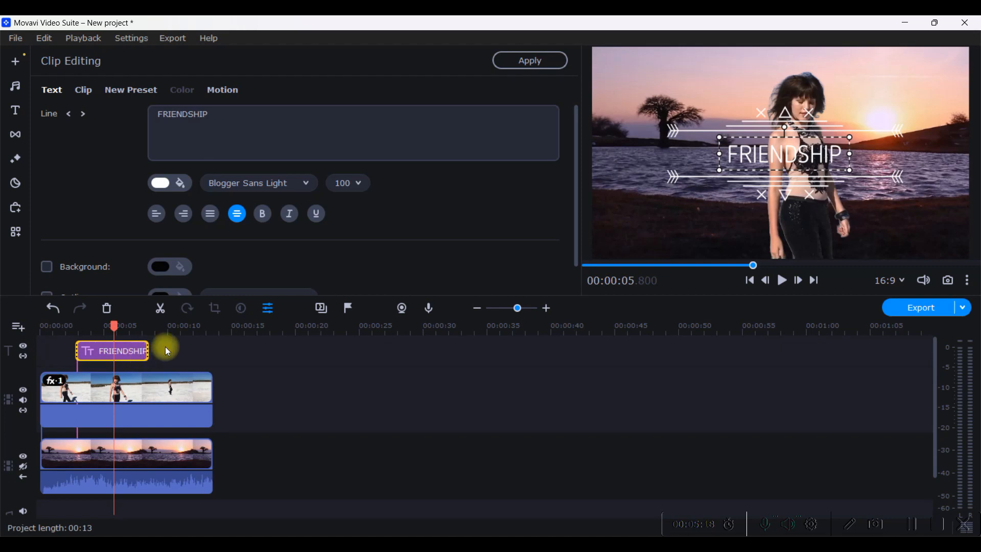
{"action": "left_click", "coordinate": [268, 308]}
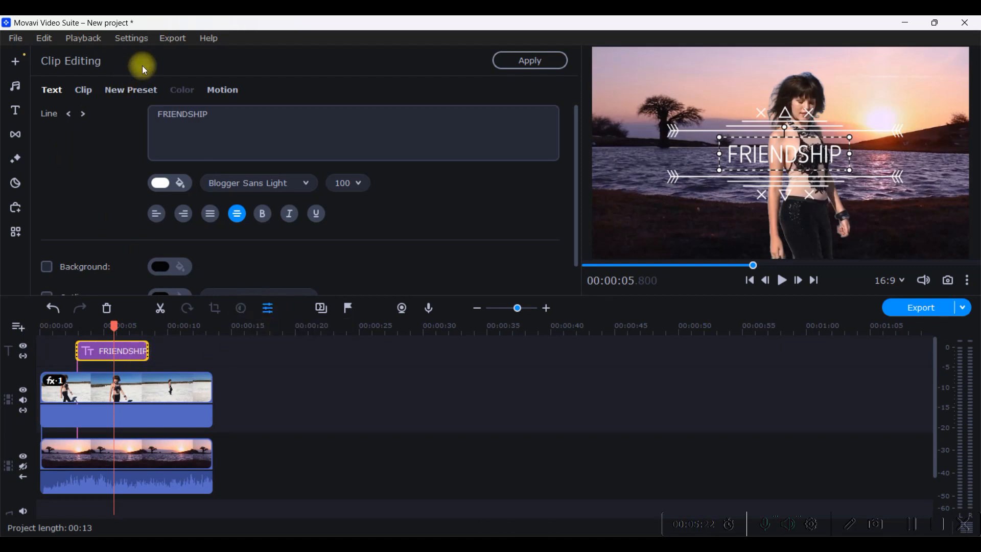
{"action": "left_click", "coordinate": [236, 117]}
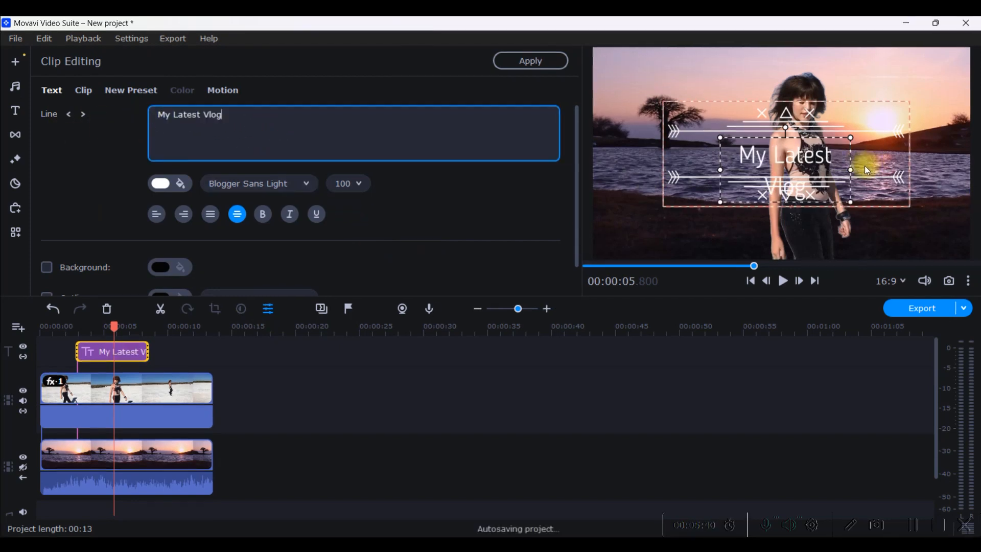
{"action": "left_click_drag", "start_coordinate": [850, 169], "coordinate": [876, 166]}
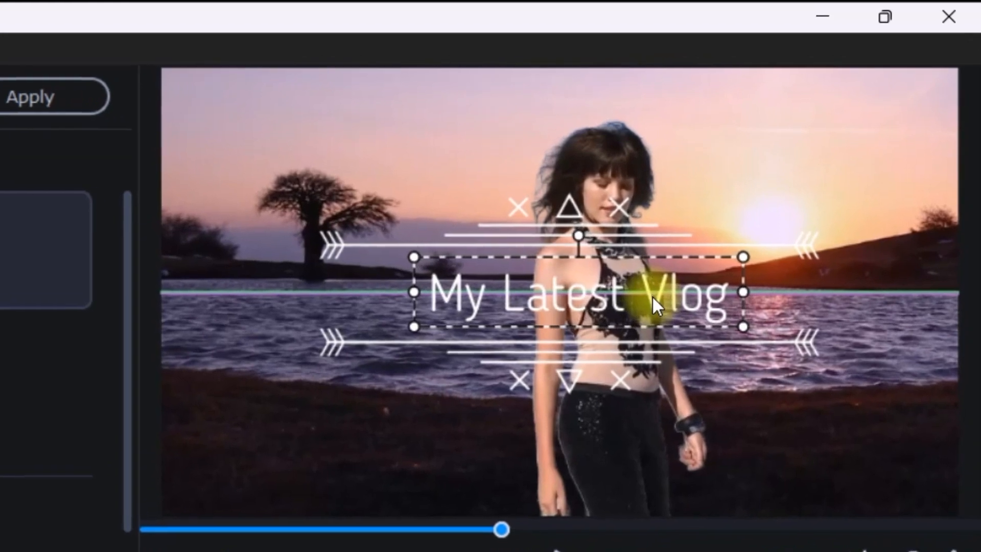
{"action": "left_click_drag", "start_coordinate": [652, 296], "coordinate": [645, 296]}
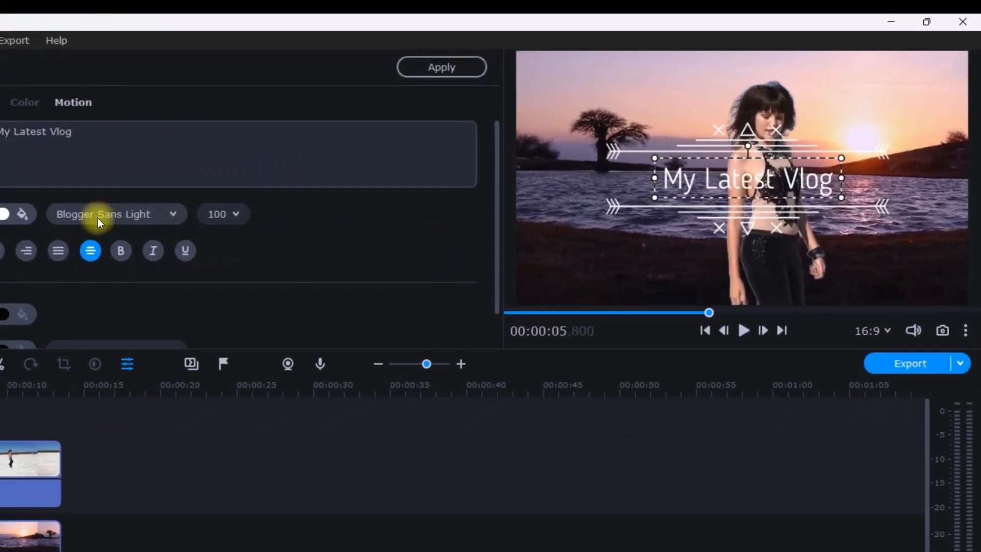
Set the title text's font to BERNIER Regular and make it bold.
{"action": "left_click", "coordinate": [100, 221]}
{"action": "left_click", "coordinate": [263, 248]}
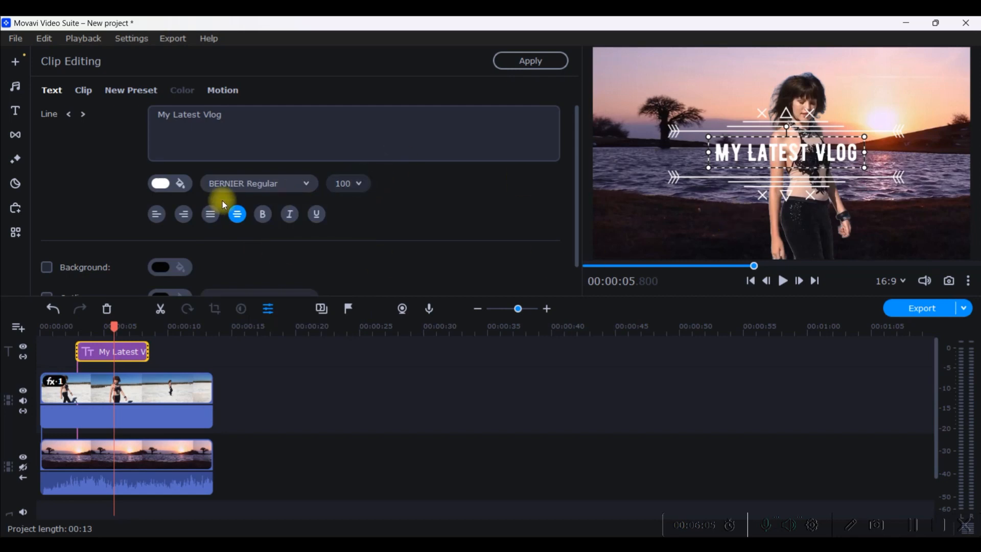
{"action": "left_click", "coordinate": [262, 217]}
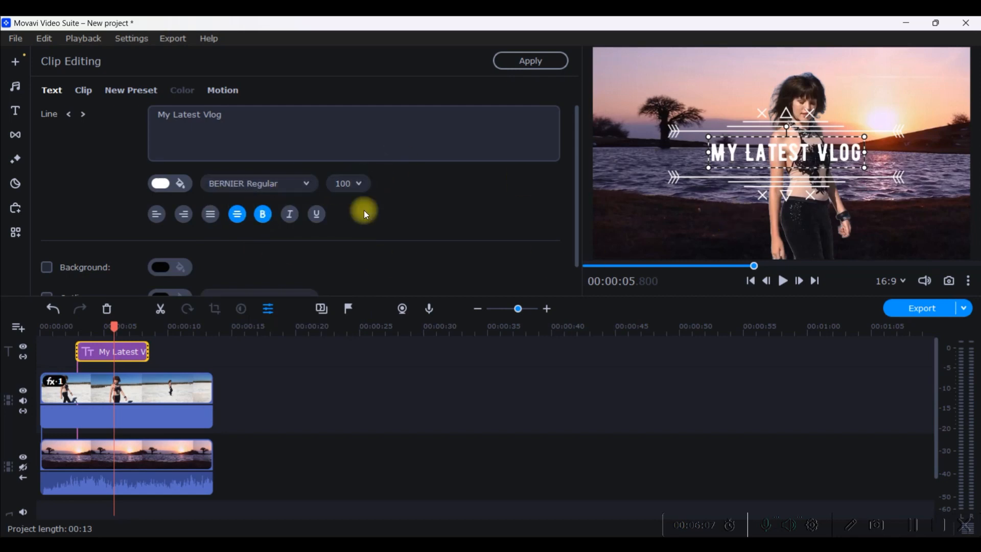
Change the title text colour to light blue #00ceff.
{"action": "scroll", "coordinate": [424, 213], "scroll_direction": "down", "scroll_amount": 1}
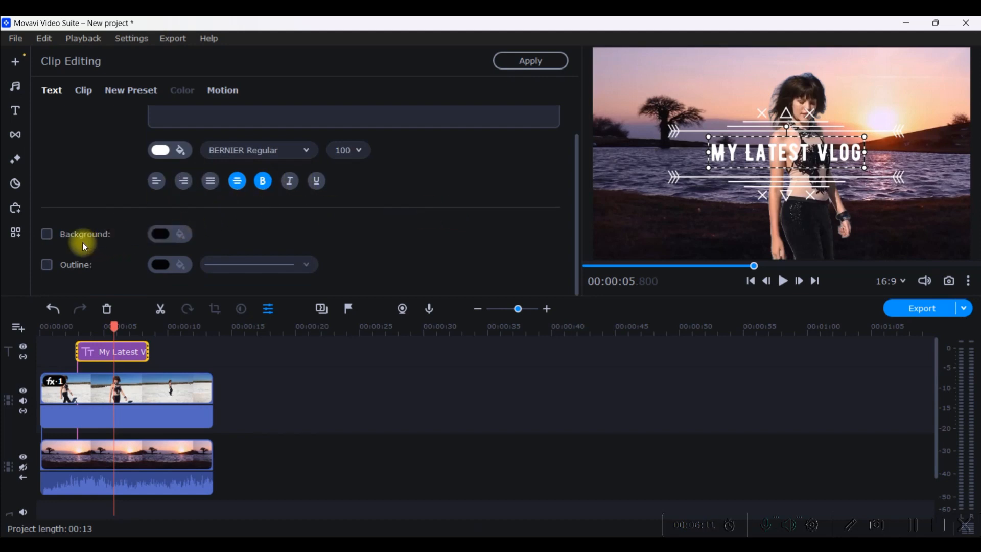
{"action": "left_click", "coordinate": [170, 156]}
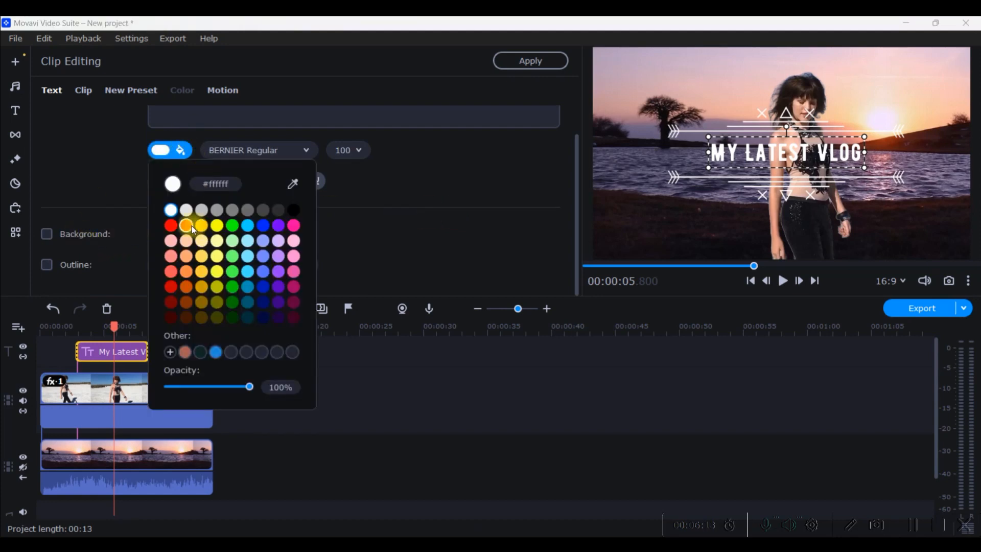
{"action": "left_click", "coordinate": [248, 226]}
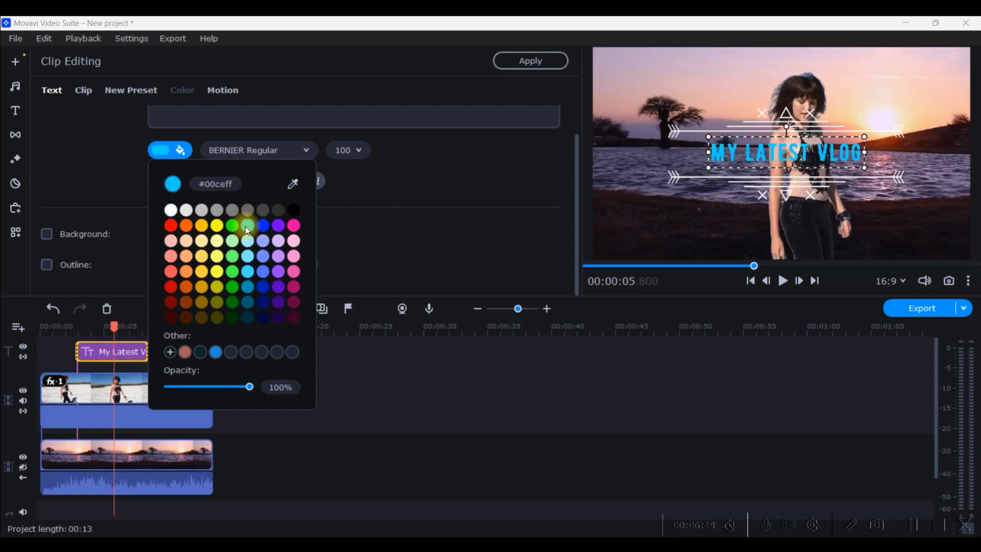
{"action": "left_click", "coordinate": [373, 209]}
Give the title text a dark grey #2d2d2d background with about 34% opacity.
{"action": "left_click", "coordinate": [47, 235]}
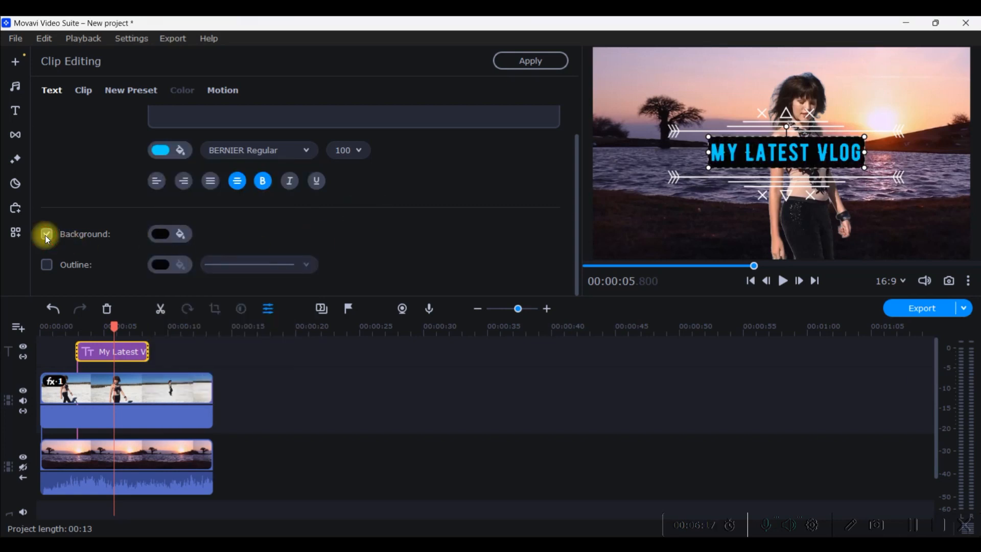
{"action": "left_click", "coordinate": [45, 235]}
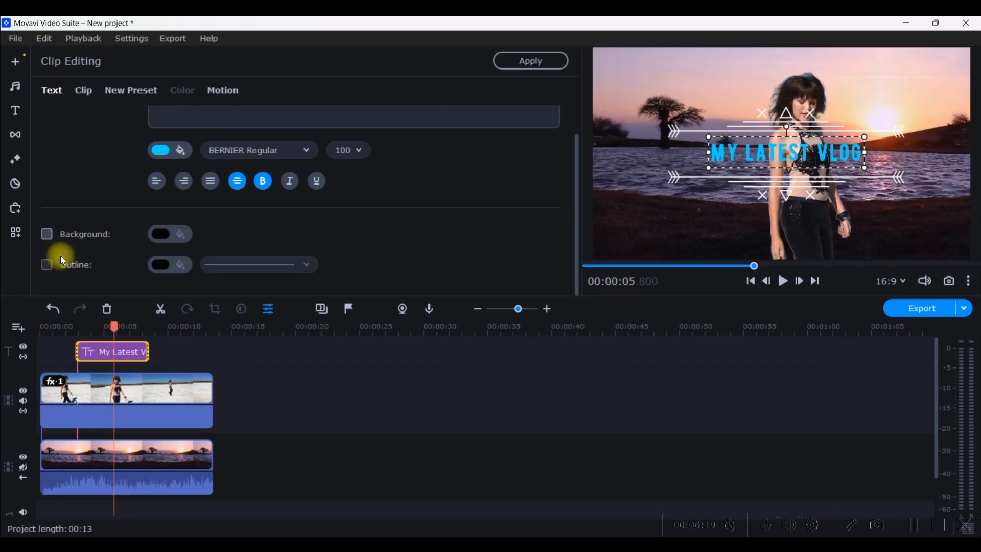
{"action": "left_click", "coordinate": [47, 233]}
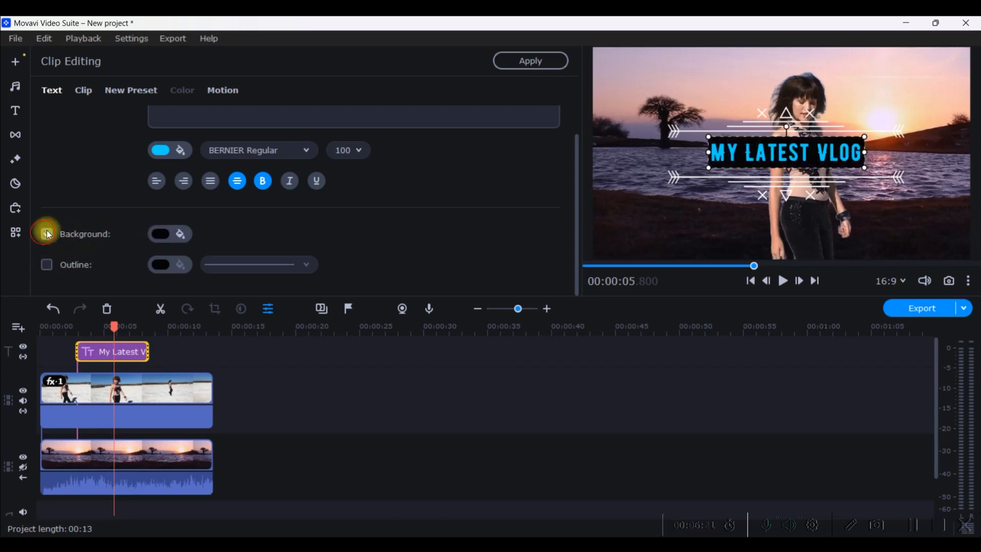
{"action": "left_click", "coordinate": [182, 234]}
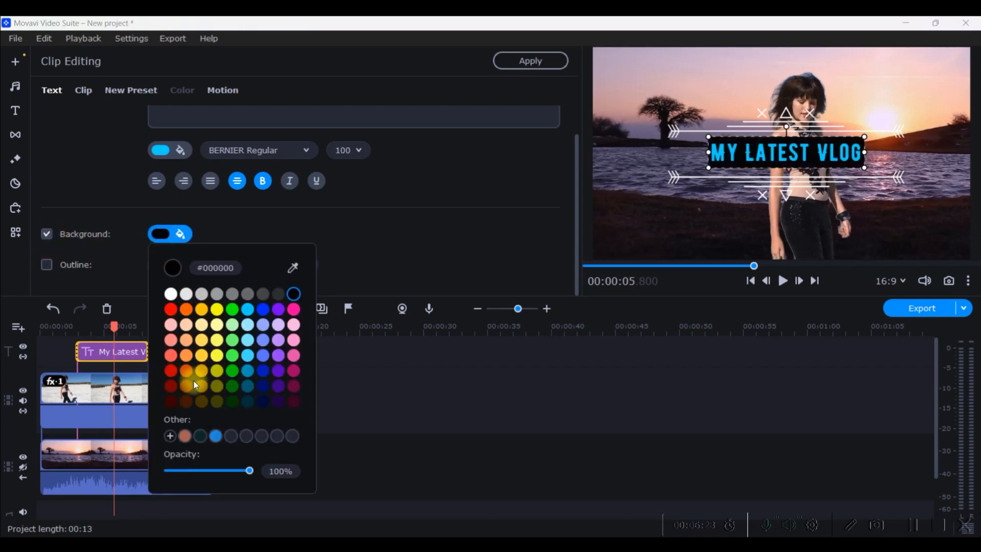
{"action": "left_click_drag", "start_coordinate": [250, 470], "coordinate": [198, 468]}
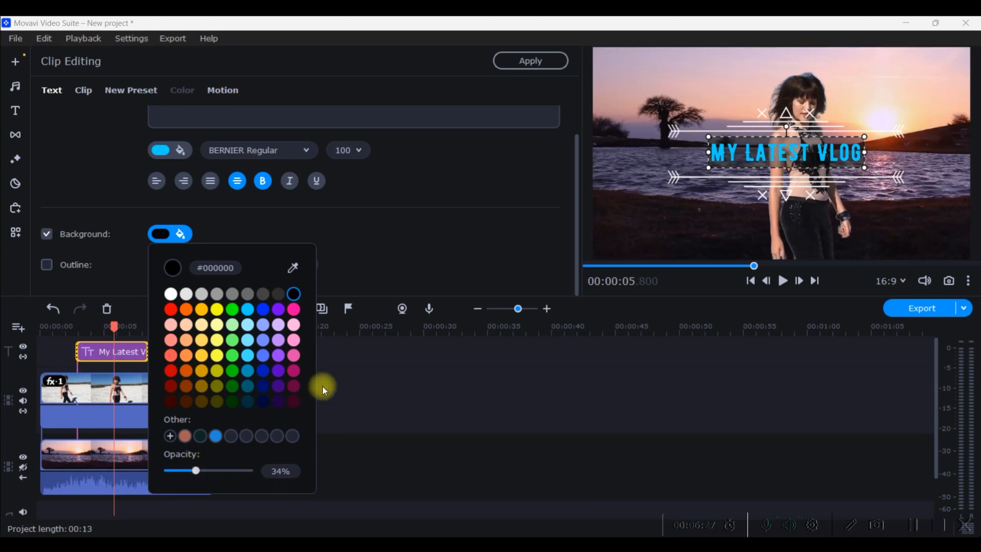
{"action": "left_click", "coordinate": [264, 294]}
{"action": "left_click", "coordinate": [278, 294]}
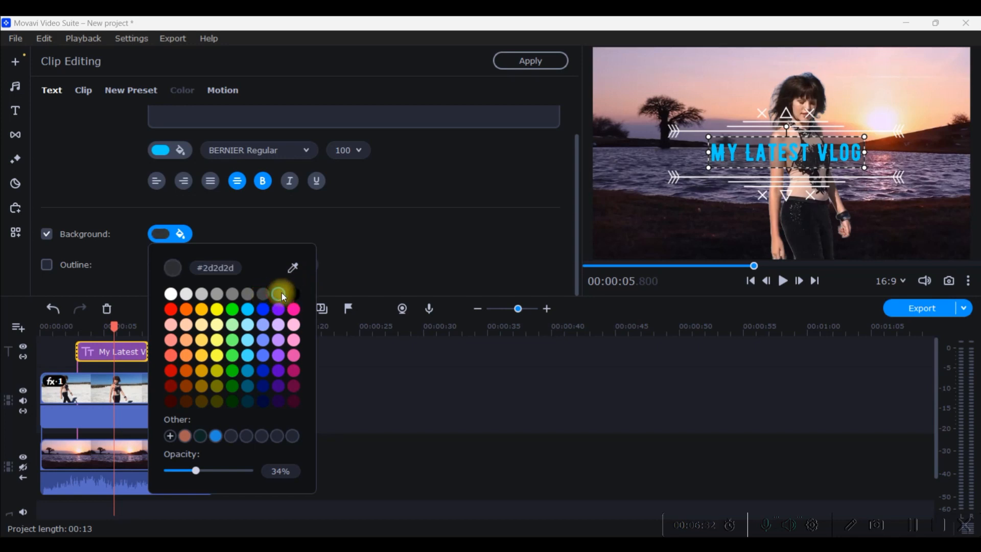
{"action": "left_click", "coordinate": [483, 230]}
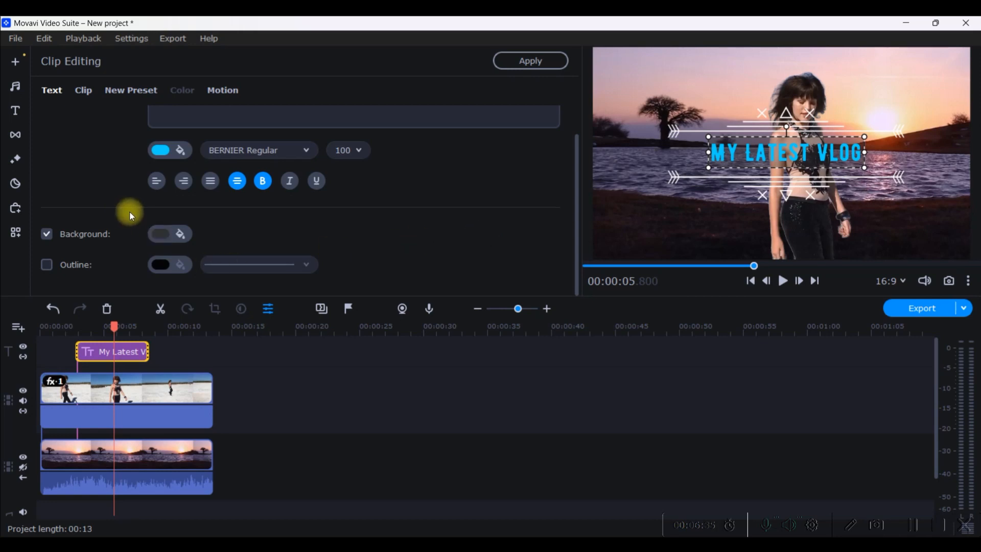
Turn on a black outline for the title text.
{"action": "left_click", "coordinate": [47, 265]}
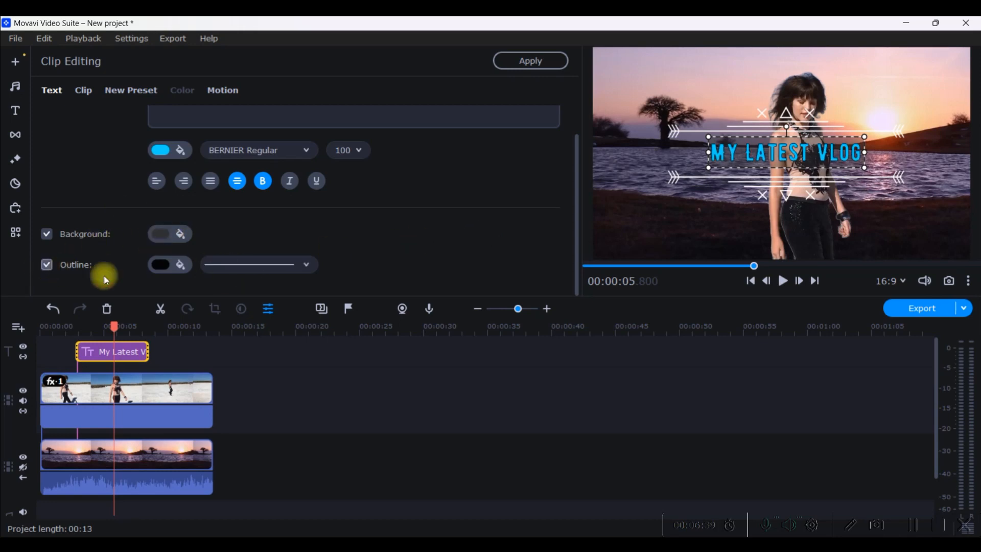
{"action": "left_click", "coordinate": [244, 265]}
{"action": "left_click", "coordinate": [382, 271]}
Scale down the whole title with its decorations and place it in the lower-left corner of the video frame.
{"action": "left_click", "coordinate": [948, 236]}
{"action": "left_click_drag", "start_coordinate": [911, 102], "coordinate": [849, 160]}
{"action": "left_click_drag", "start_coordinate": [773, 193], "coordinate": [700, 233]}
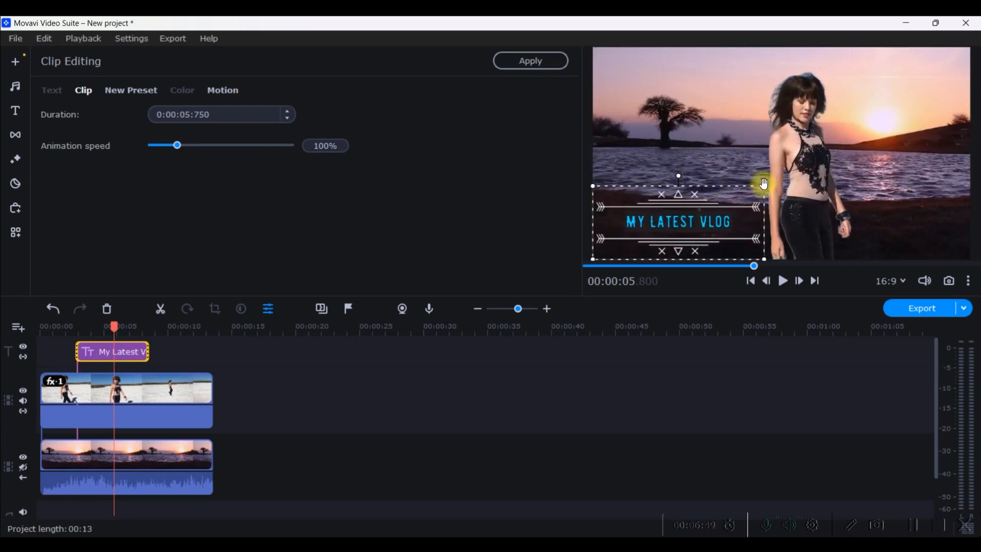
{"action": "left_click_drag", "start_coordinate": [763, 186], "coordinate": [752, 192]}
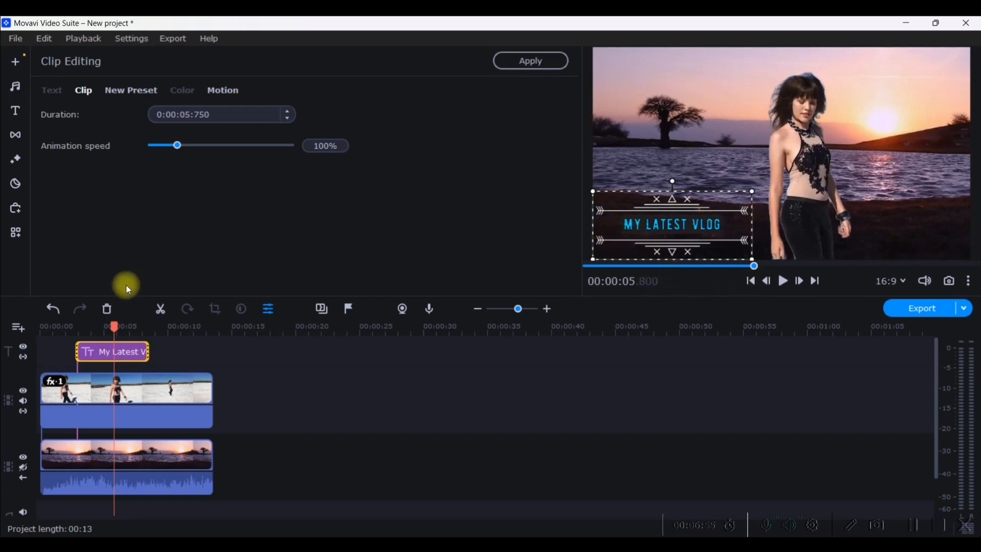
Play back the video from the title's start to check its animation.
{"action": "left_click", "coordinate": [75, 327]}
{"action": "left_click", "coordinate": [784, 281]}
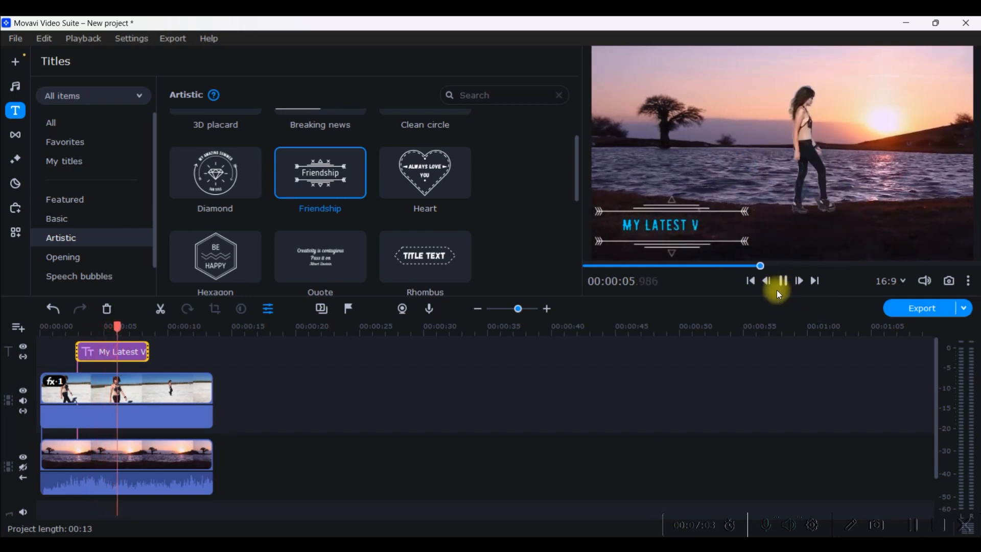
{"action": "left_click", "coordinate": [782, 284]}
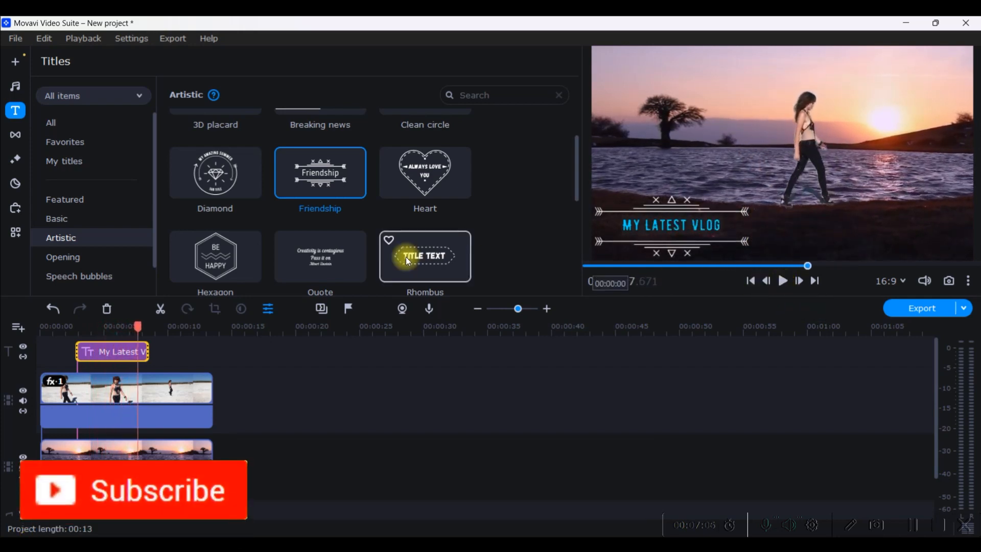
Set the title's animation speed to about 231%.
{"action": "double_click", "coordinate": [100, 355]}
{"action": "left_click_drag", "start_coordinate": [174, 147], "coordinate": [215, 160]}
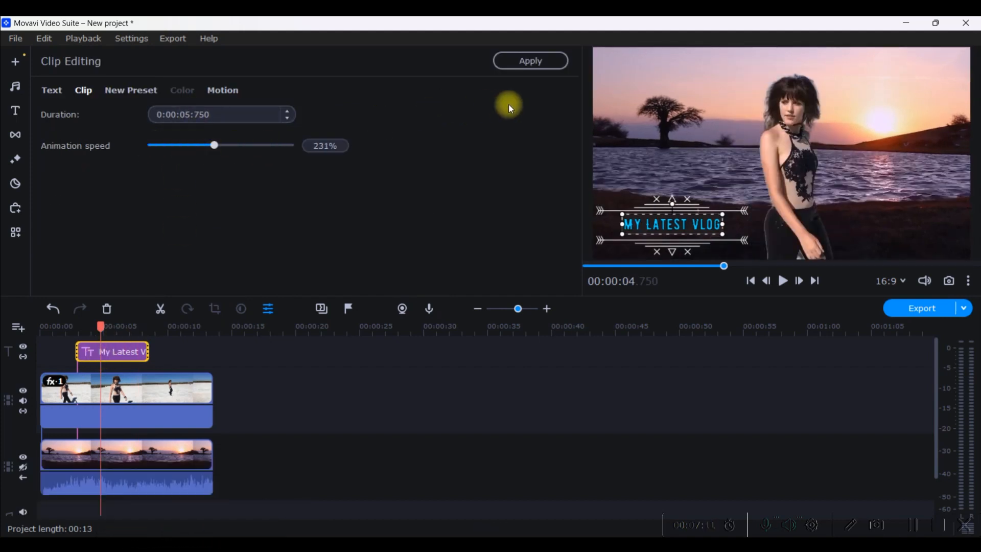
Replay the title from its start twice to check the faster animation.
{"action": "left_click_drag", "start_coordinate": [101, 326], "coordinate": [75, 326]}
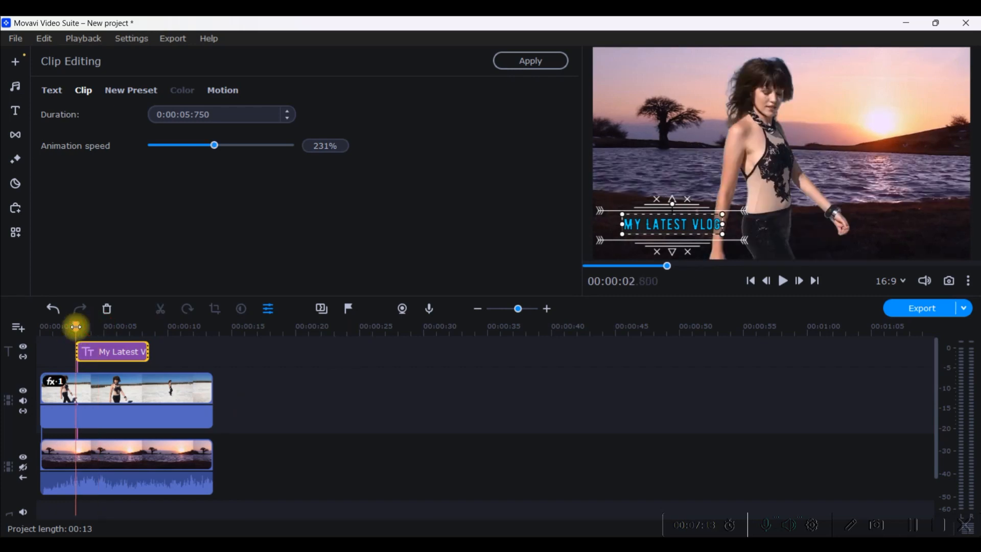
{"action": "left_click", "coordinate": [784, 281]}
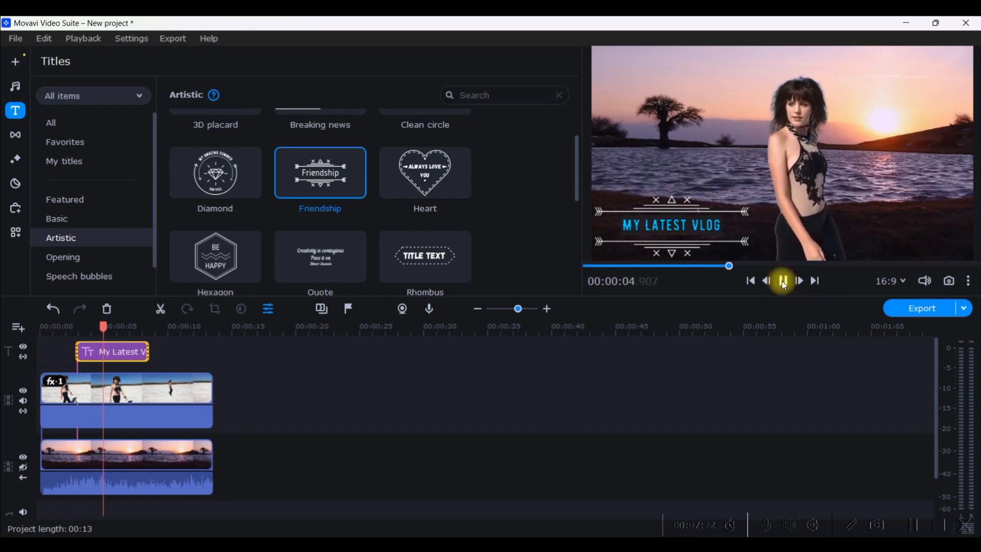
{"action": "left_click", "coordinate": [783, 281]}
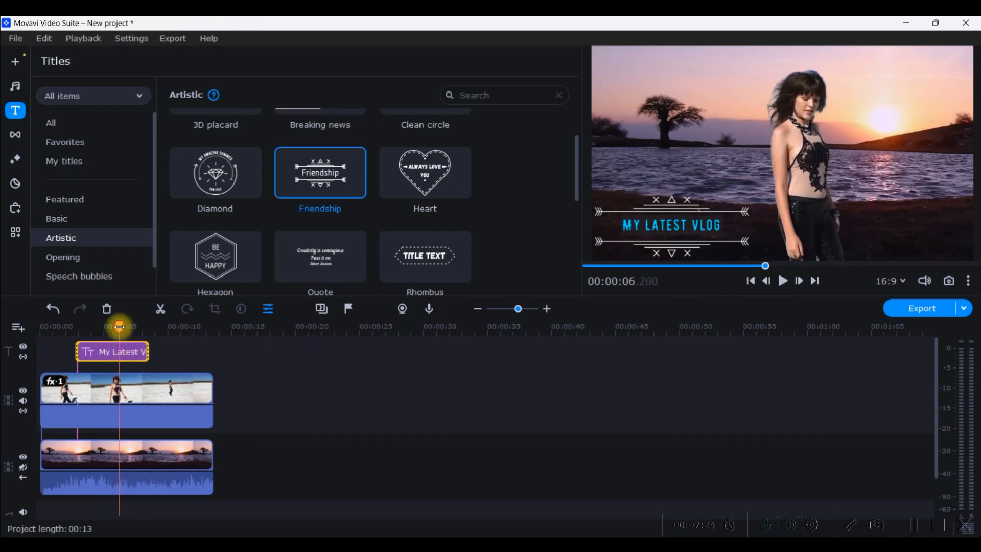
{"action": "left_click_drag", "start_coordinate": [116, 326], "coordinate": [72, 327]}
{"action": "left_click", "coordinate": [781, 282]}
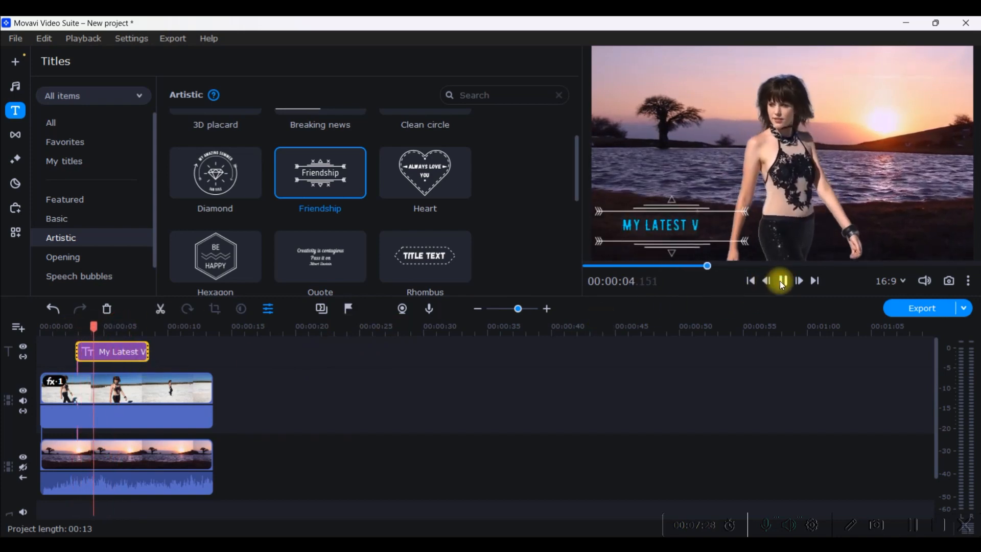
{"action": "left_click", "coordinate": [782, 282]}
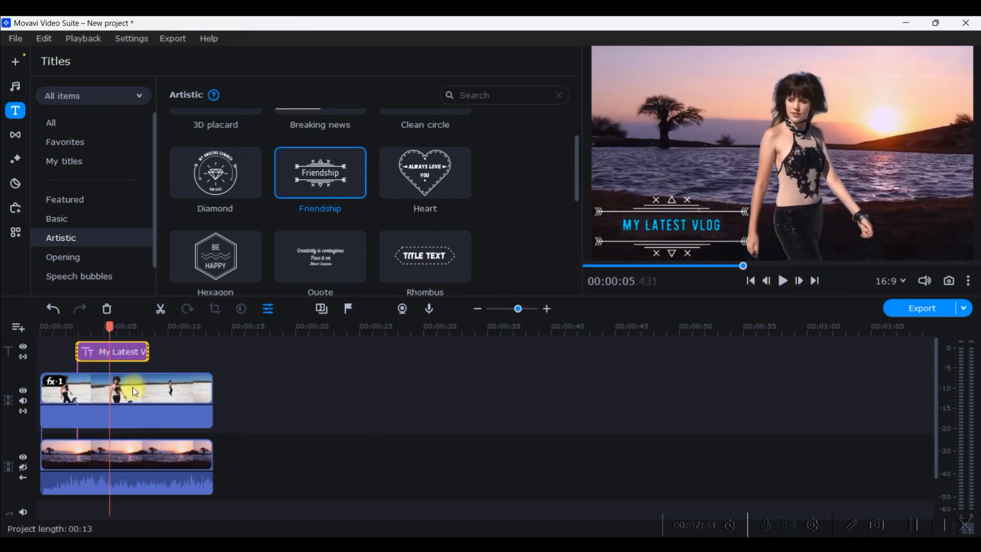
Save the title's settings as a new title preset named "Vlog Watermark".
{"action": "double_click", "coordinate": [104, 352]}
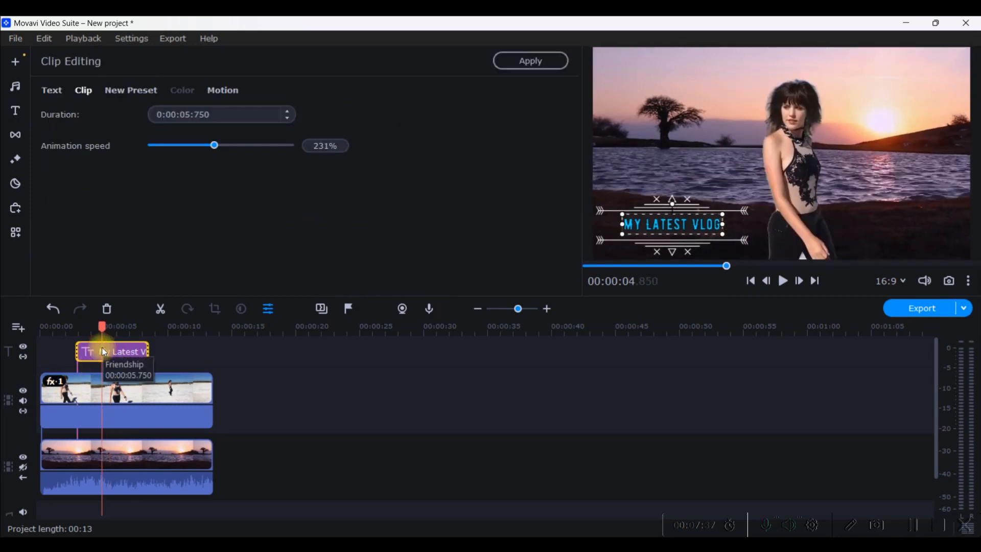
{"action": "left_click", "coordinate": [112, 92]}
{"action": "double_click", "coordinate": [263, 151]}
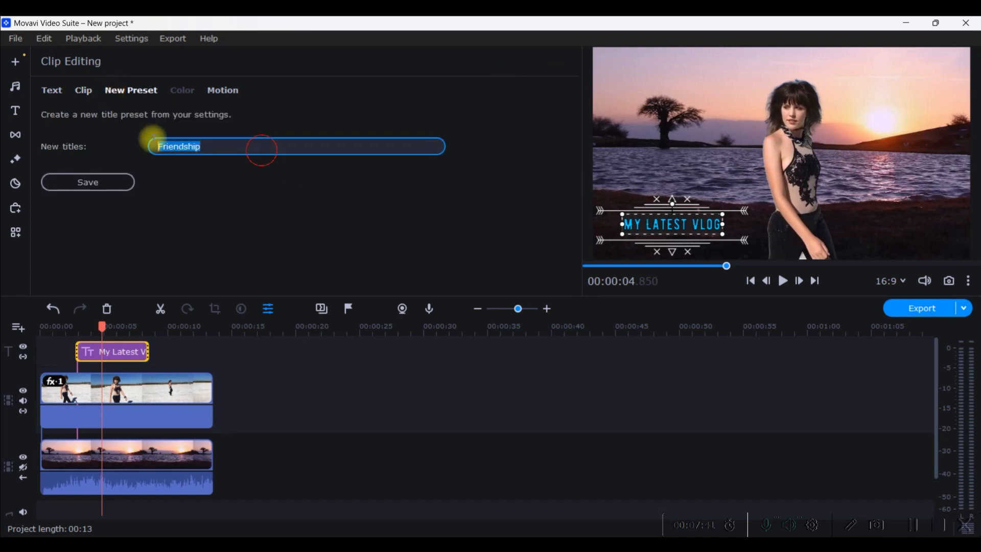
{"action": "type", "text": "Vlog "}
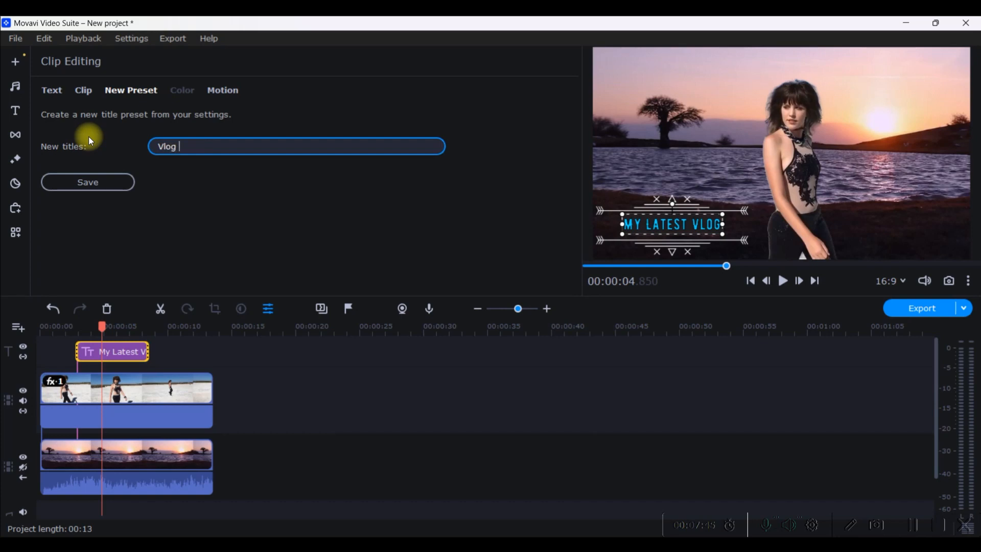
{"action": "type", "text": "Watermark"}
{"action": "left_click", "coordinate": [73, 182]}
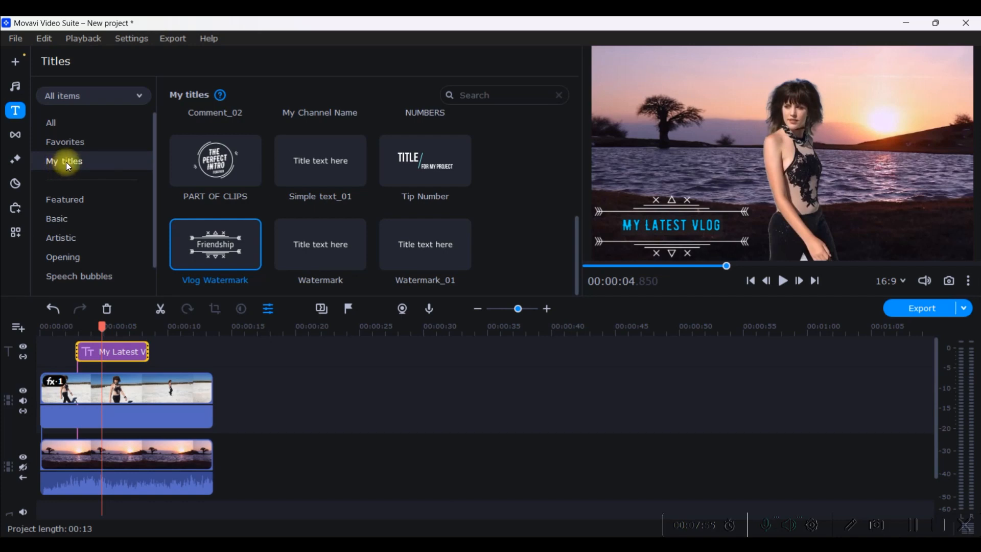
Browse the saved presets in My titles.
{"action": "scroll", "coordinate": [344, 205], "scroll_direction": "up", "scroll_amount": 3}
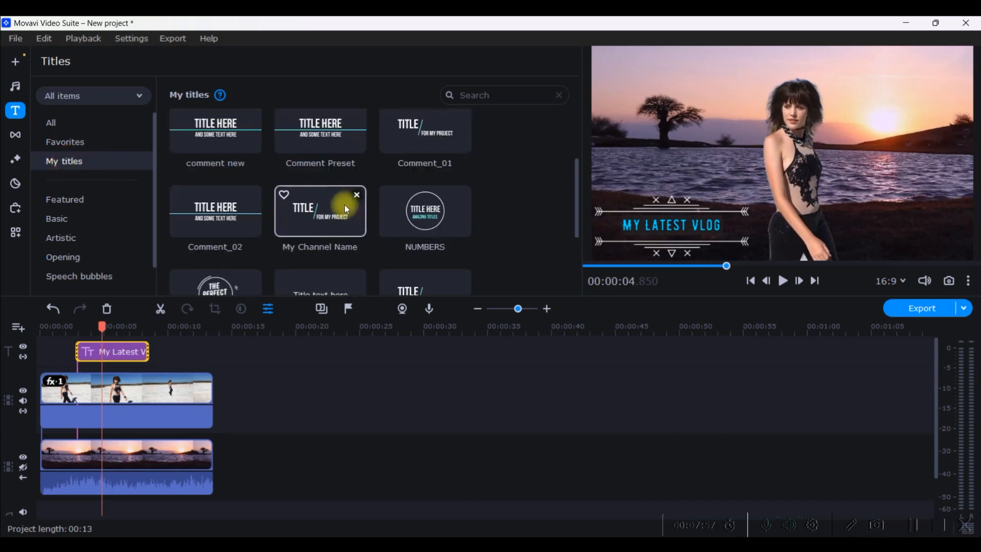
{"action": "scroll", "coordinate": [344, 205], "scroll_direction": "up", "scroll_amount": 2}
{"action": "scroll", "coordinate": [390, 220], "scroll_direction": "down", "scroll_amount": 3}
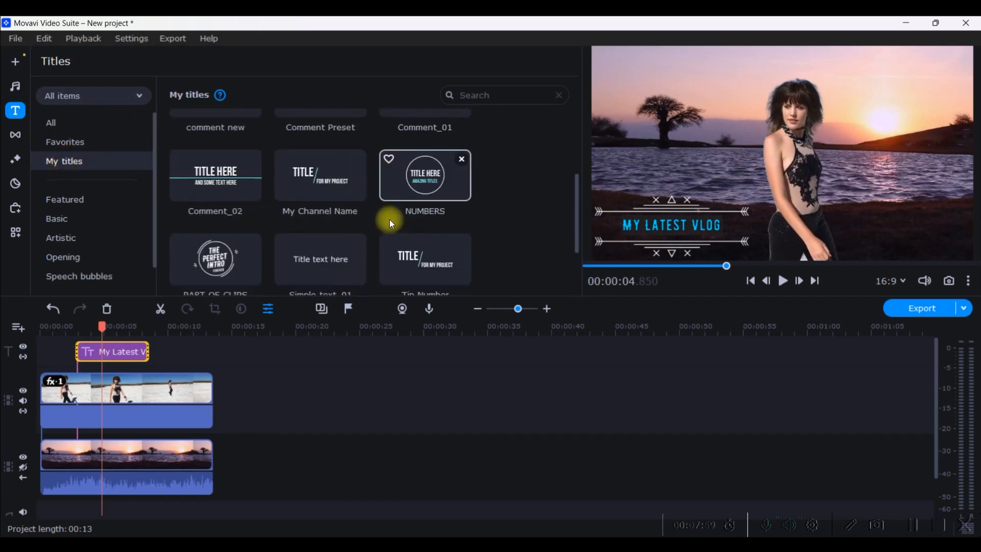
Locate the Vlog Watermark preset among the saved titles.
{"action": "scroll", "coordinate": [389, 219], "scroll_direction": "down", "scroll_amount": 2}
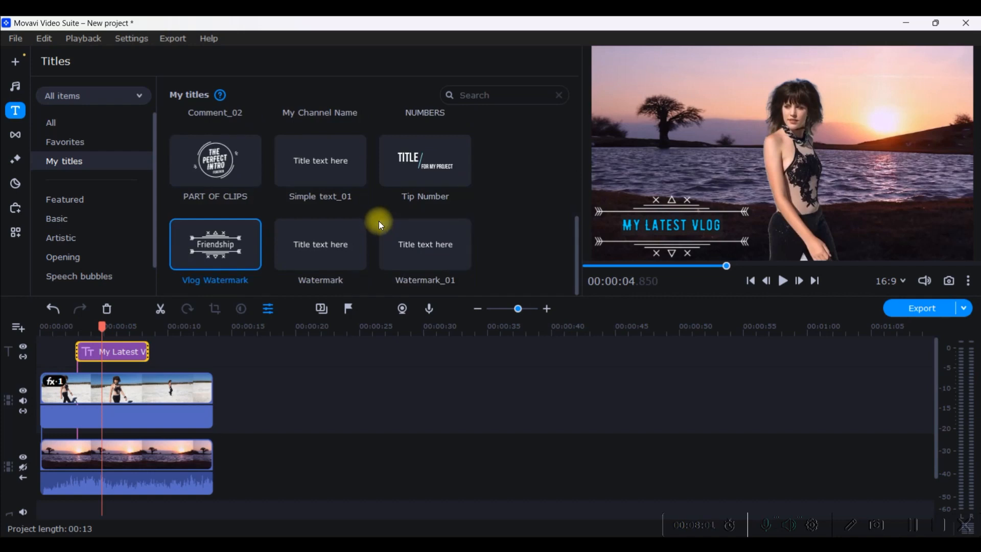
{"action": "mouse_move", "coordinate": [220, 285]}
{"action": "left_click", "coordinate": [134, 355]}
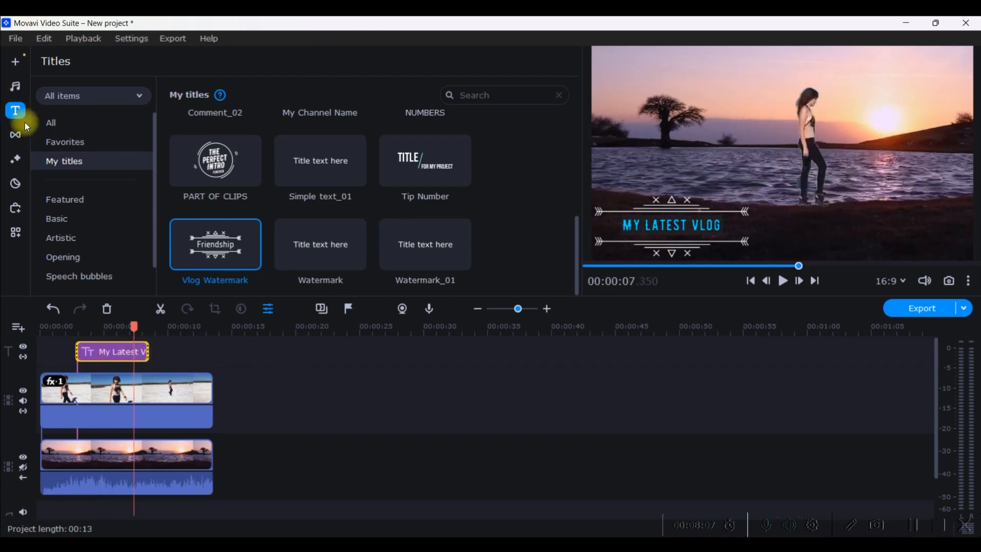
Add the clip of the seated woman in the red sweater to the main video track, directly after the sunset clip.
{"action": "left_click", "coordinate": [16, 62]}
{"action": "left_click_drag", "start_coordinate": [317, 143], "coordinate": [227, 373]}
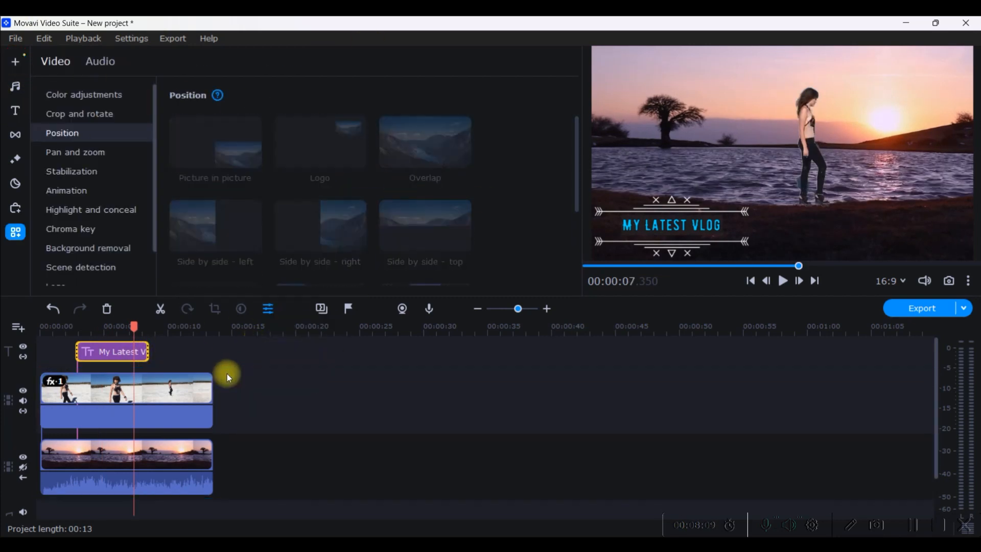
{"action": "left_click", "coordinate": [327, 391]}
{"action": "left_click_drag", "start_coordinate": [326, 391], "coordinate": [269, 427]}
{"action": "left_click", "coordinate": [269, 427]}
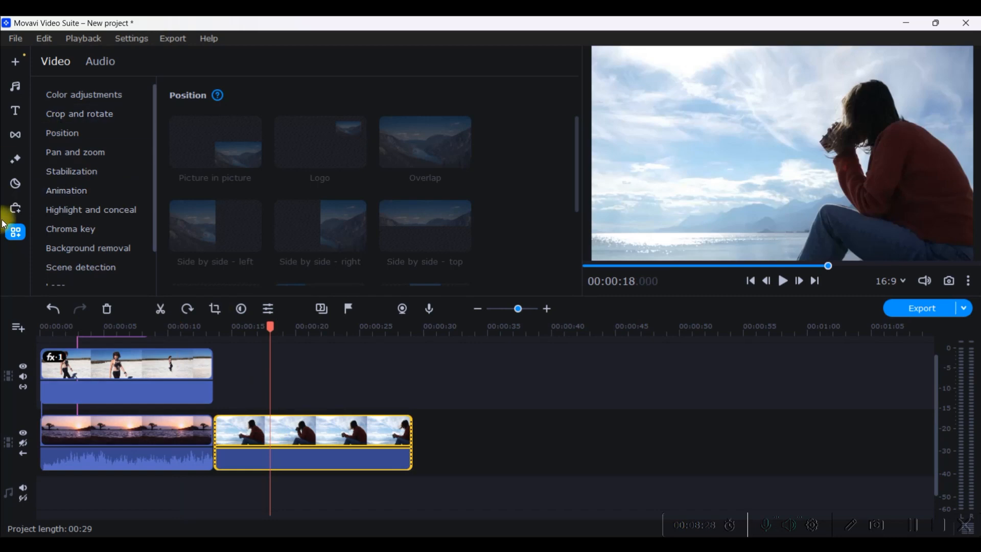
Place the stock Friendship title over the seated-woman clip at about 00:00:14.5 and delete it again.
{"action": "left_click", "coordinate": [18, 120]}
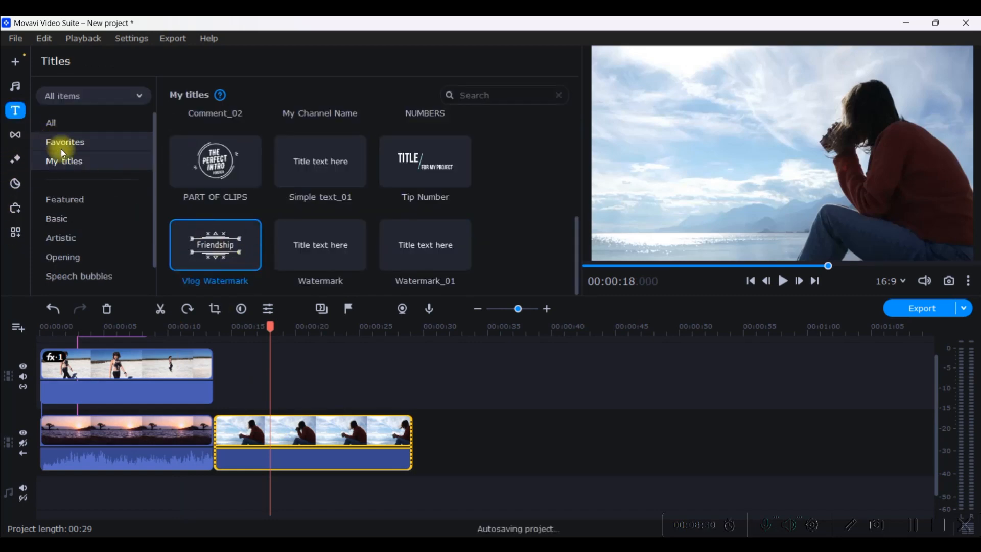
{"action": "left_click", "coordinate": [57, 119]}
{"action": "scroll", "coordinate": [245, 199], "scroll_direction": "down", "scroll_amount": 3}
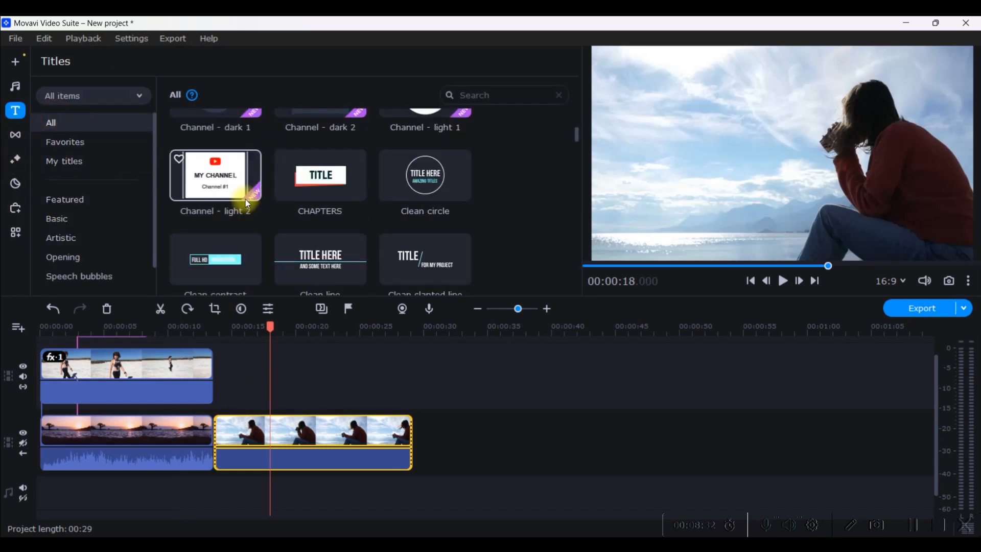
{"action": "scroll", "coordinate": [327, 235], "scroll_direction": "down", "scroll_amount": 10}
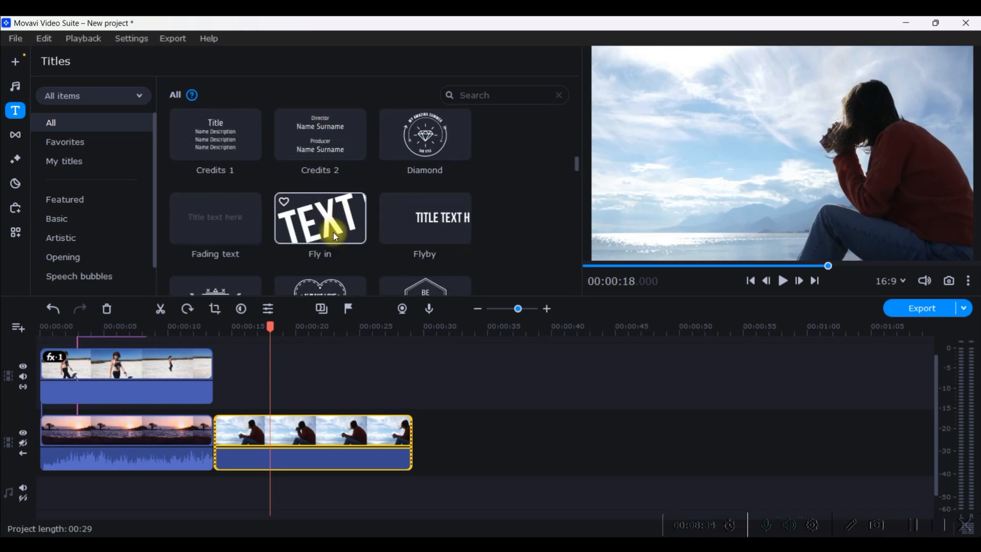
{"action": "left_click_drag", "start_coordinate": [219, 169], "coordinate": [226, 360]}
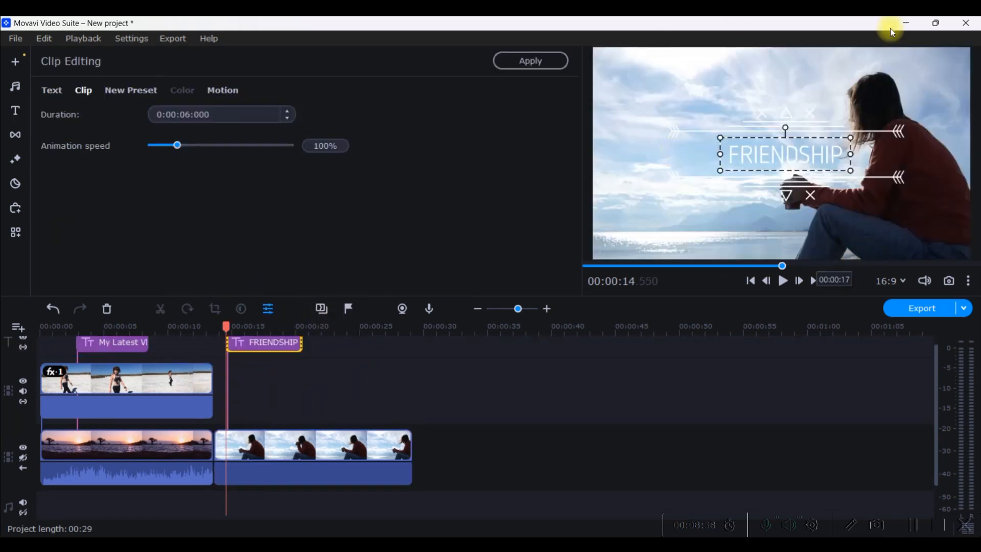
{"action": "left_click", "coordinate": [862, 198]}
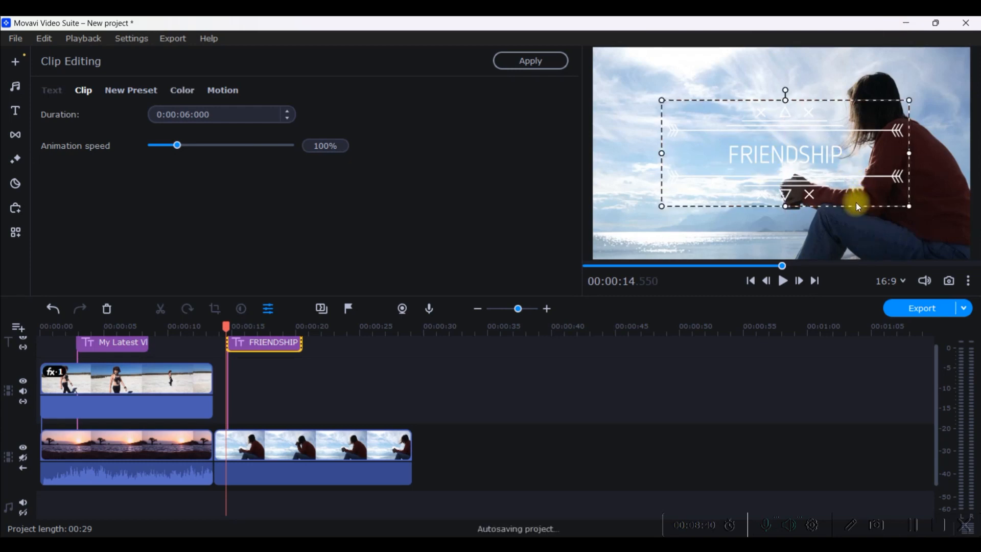
{"action": "left_click", "coordinate": [264, 348]}
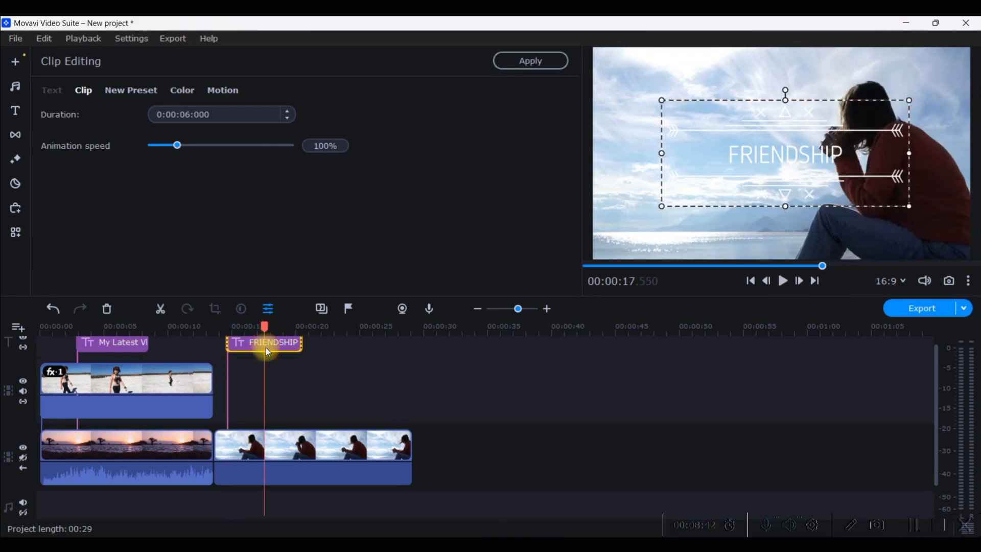
{"action": "key", "text": "Delete"}
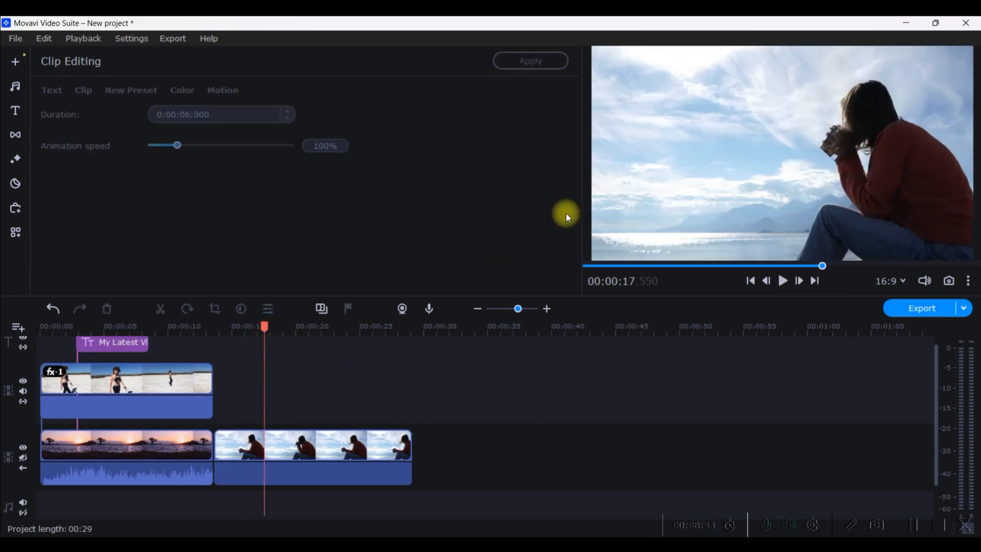
Place the saved Vlog Watermark title on the title track at about 00:00:14.3, near the start of the seated-woman clip.
{"action": "left_click", "coordinate": [11, 113]}
{"action": "left_click", "coordinate": [74, 162]}
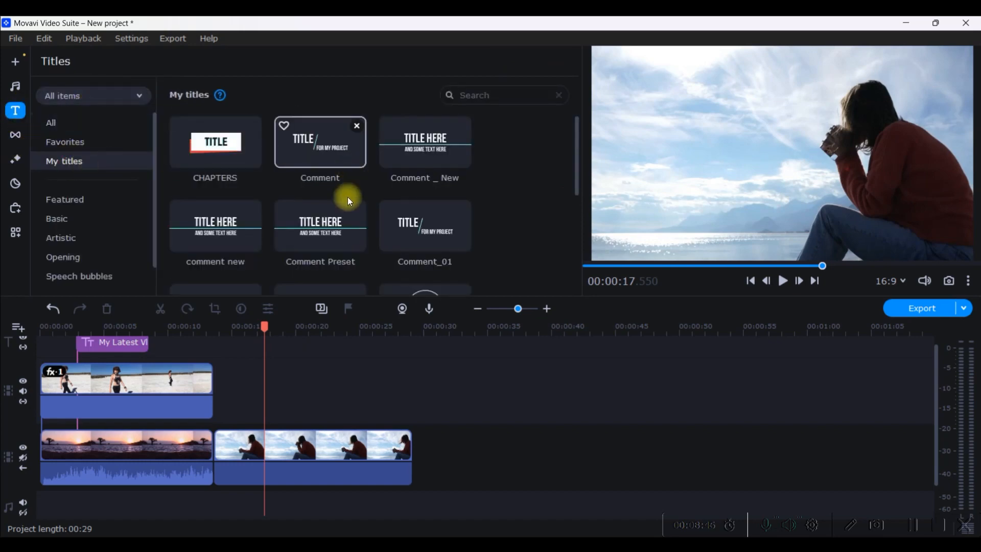
{"action": "scroll", "coordinate": [324, 215], "scroll_direction": "down", "scroll_amount": 5}
{"action": "left_click_drag", "start_coordinate": [185, 244], "coordinate": [224, 350]}
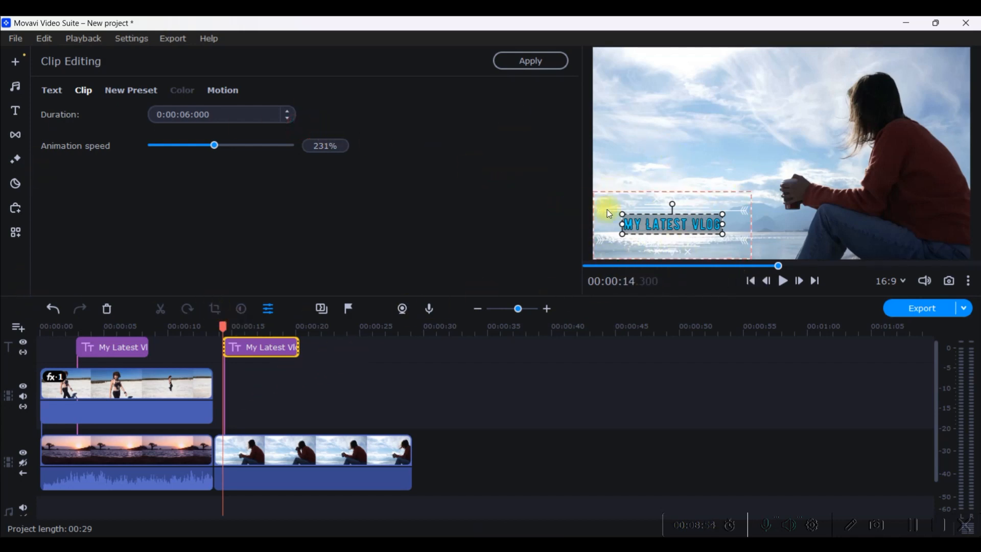
Change the new watermark's decorations to black and play the title briefly to check it.
{"action": "left_click", "coordinate": [262, 348]}
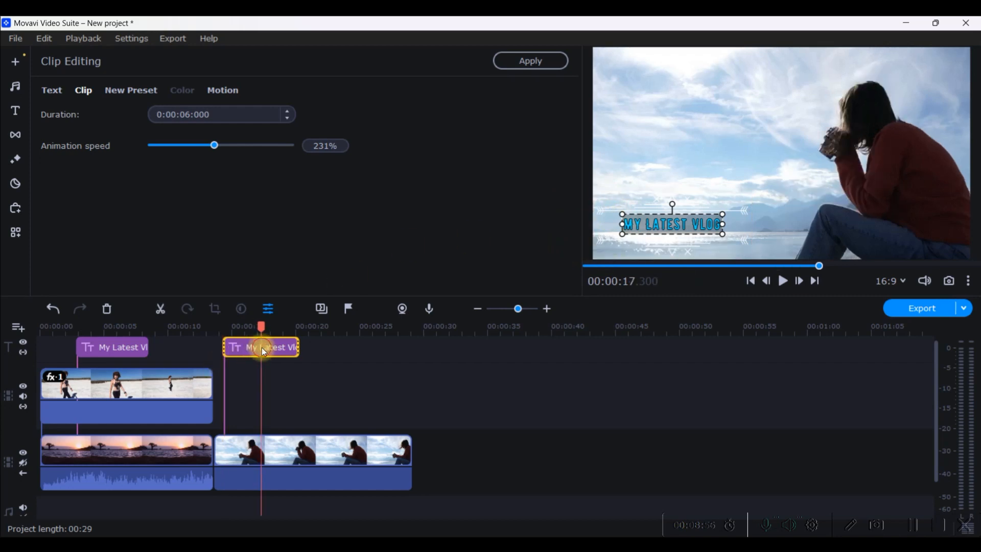
{"action": "left_click", "coordinate": [728, 204]}
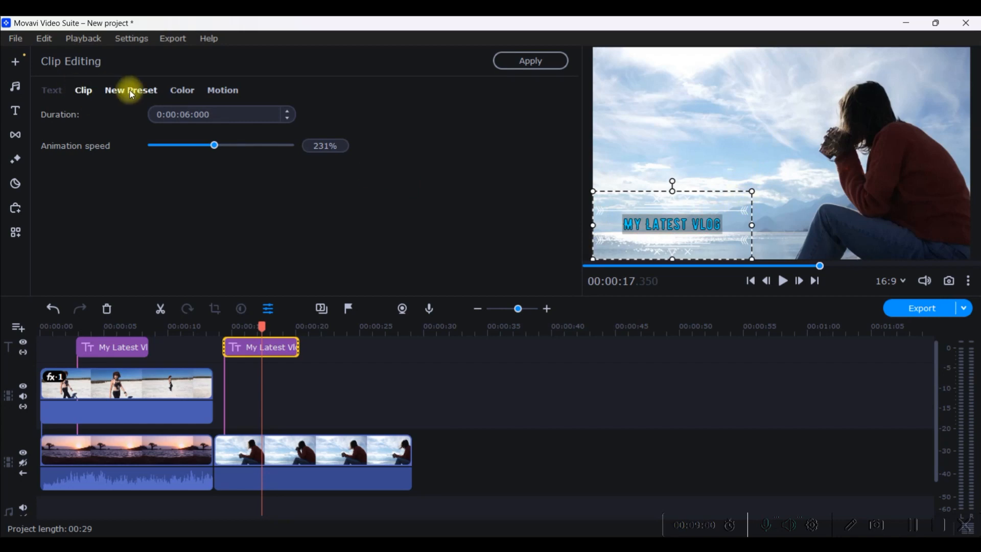
{"action": "left_click", "coordinate": [184, 90]}
{"action": "left_click", "coordinate": [181, 114]}
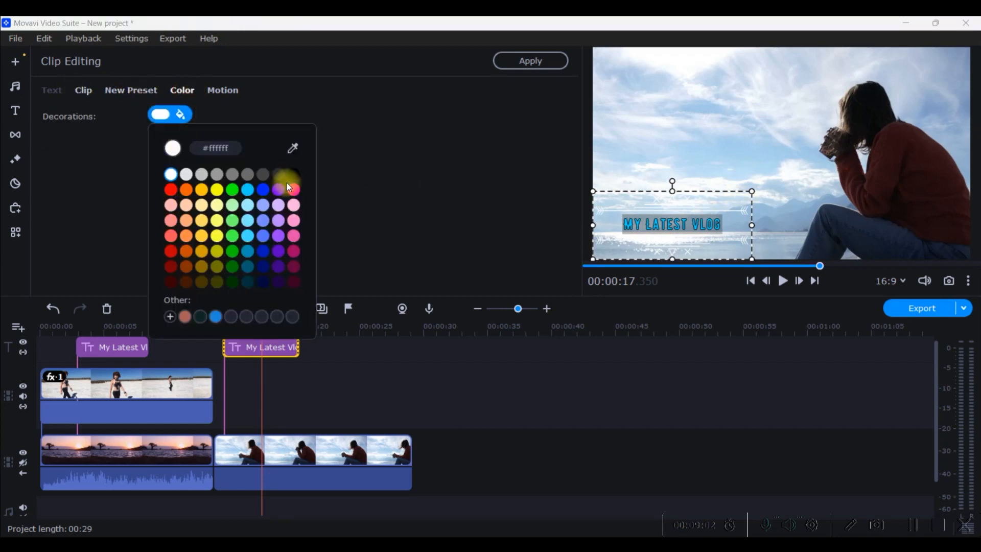
{"action": "left_click", "coordinate": [296, 172]}
{"action": "left_click", "coordinate": [524, 192]}
{"action": "left_click", "coordinate": [783, 281]}
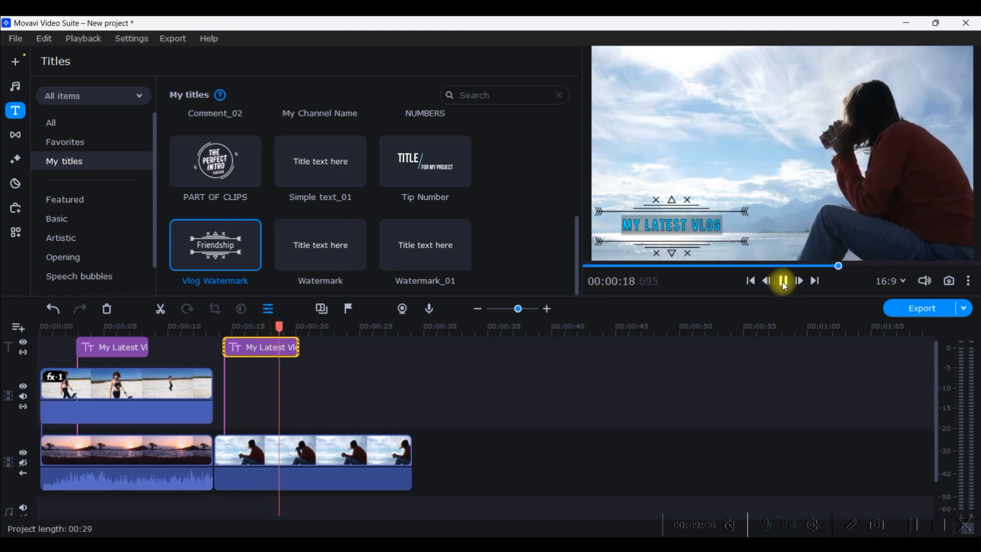
{"action": "left_click", "coordinate": [782, 281]}
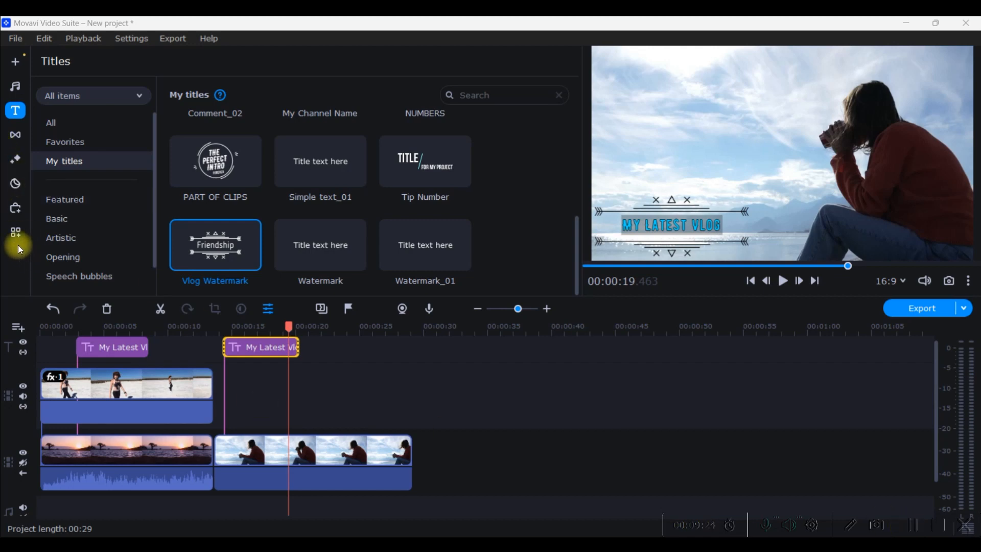
Add the Thumbs up sticker at about 00:00:14.3 and extend it to about 3.8 seconds.
{"action": "left_click", "coordinate": [16, 184]}
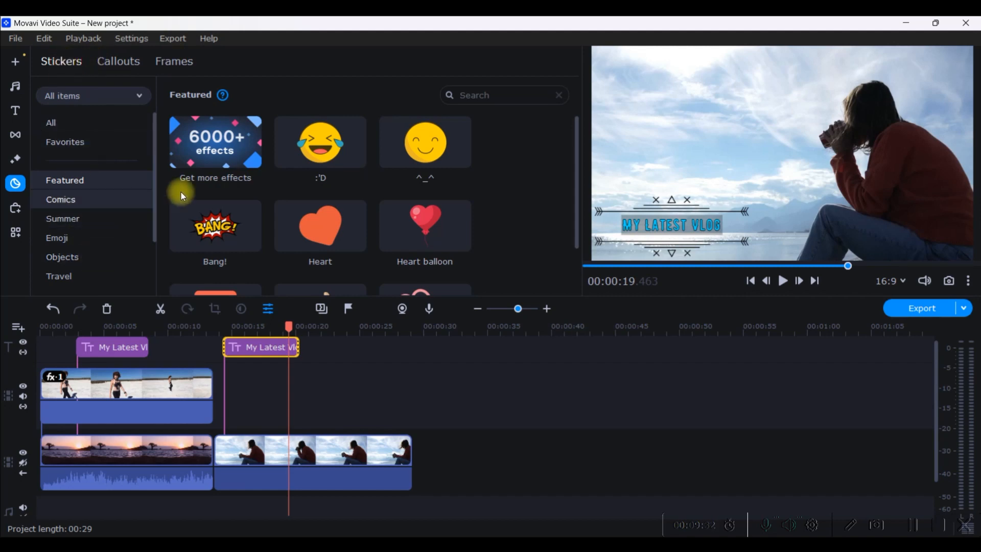
{"action": "scroll", "coordinate": [283, 179], "scroll_direction": "down", "scroll_amount": 2}
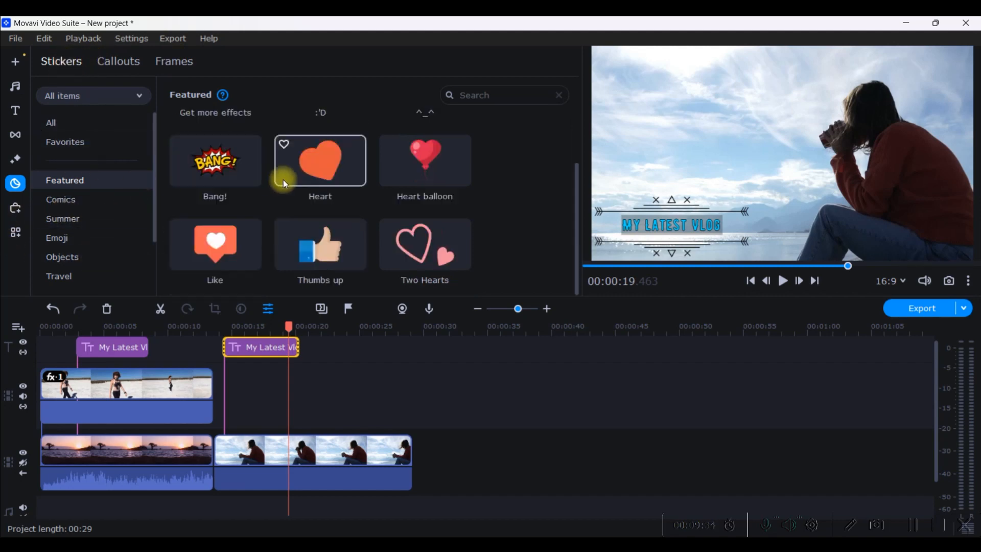
{"action": "left_click_drag", "start_coordinate": [314, 255], "coordinate": [223, 368]}
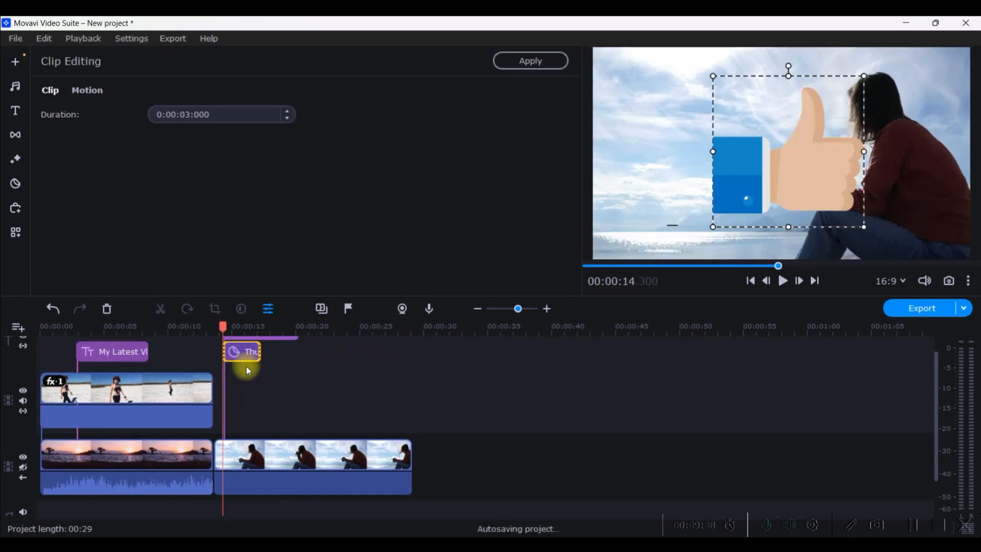
{"action": "left_click_drag", "start_coordinate": [260, 350], "coordinate": [271, 351]}
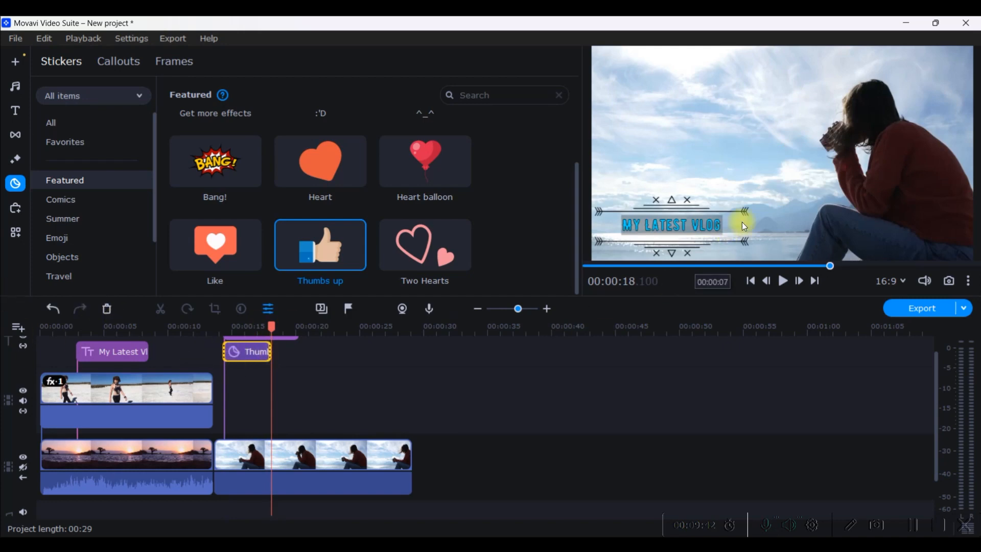
Shrink the thumbs-up sticker and move it into the upper-left corner of the video frame.
{"action": "left_click", "coordinate": [255, 351]}
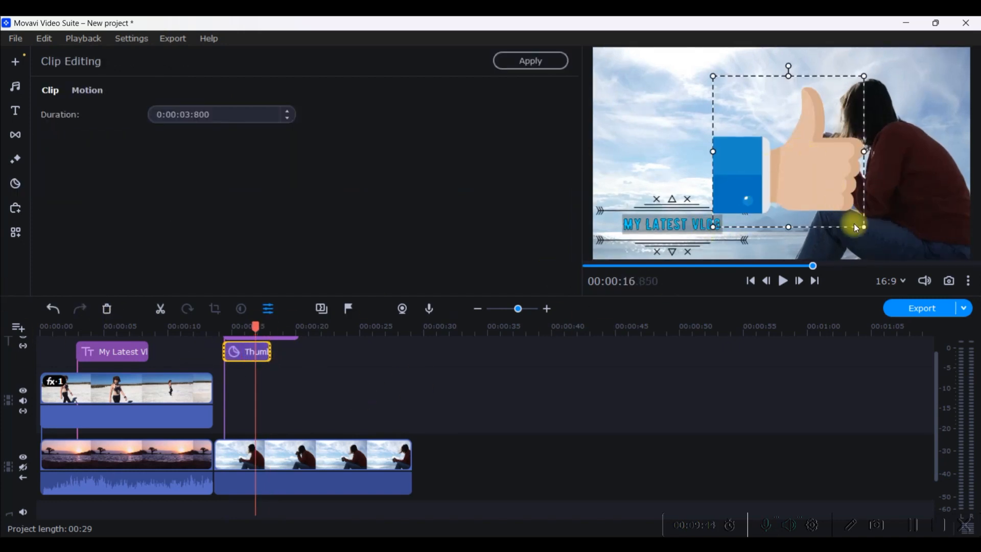
{"action": "left_click_drag", "start_coordinate": [864, 226], "coordinate": [704, 110]}
{"action": "left_click_drag", "start_coordinate": [657, 104], "coordinate": [631, 103]}
{"action": "left_click", "coordinate": [741, 164]}
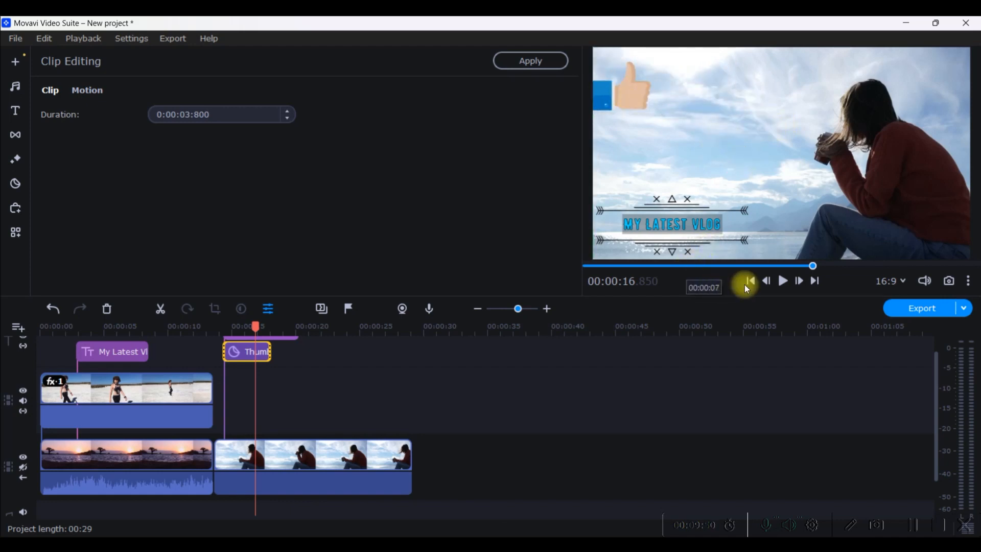
Play the video from about 00:00:14 to check the sticker together with the watermark.
{"action": "left_click_drag", "start_coordinate": [254, 328], "coordinate": [220, 328]}
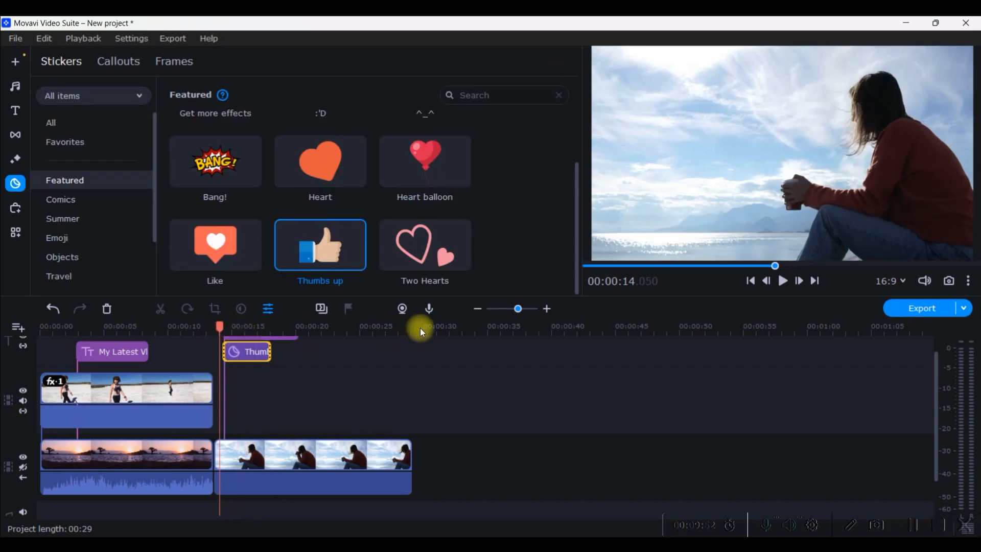
{"action": "left_click", "coordinate": [787, 282]}
{"action": "left_click", "coordinate": [298, 252]}
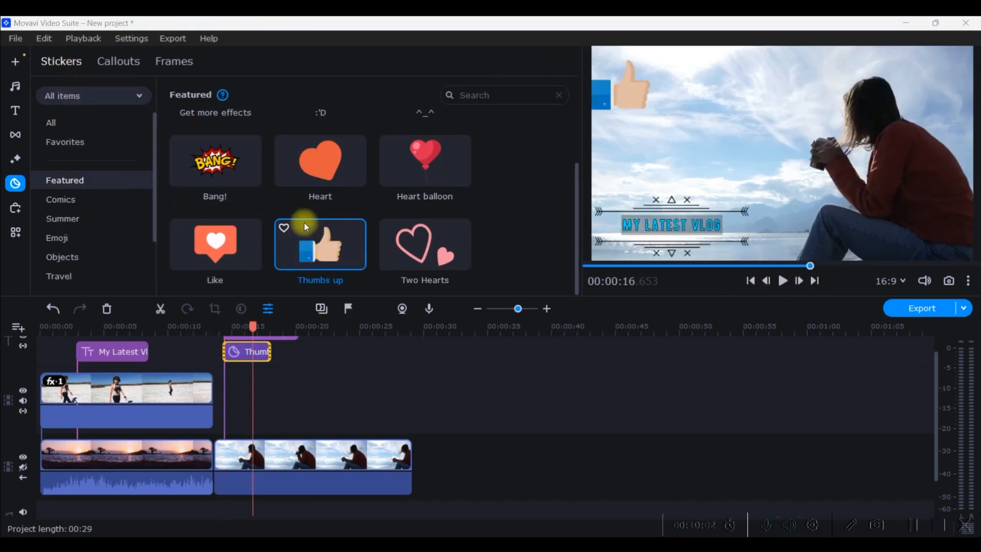
Browse the full collection of stickers.
{"action": "scroll", "coordinate": [373, 230], "scroll_direction": "up", "scroll_amount": 2}
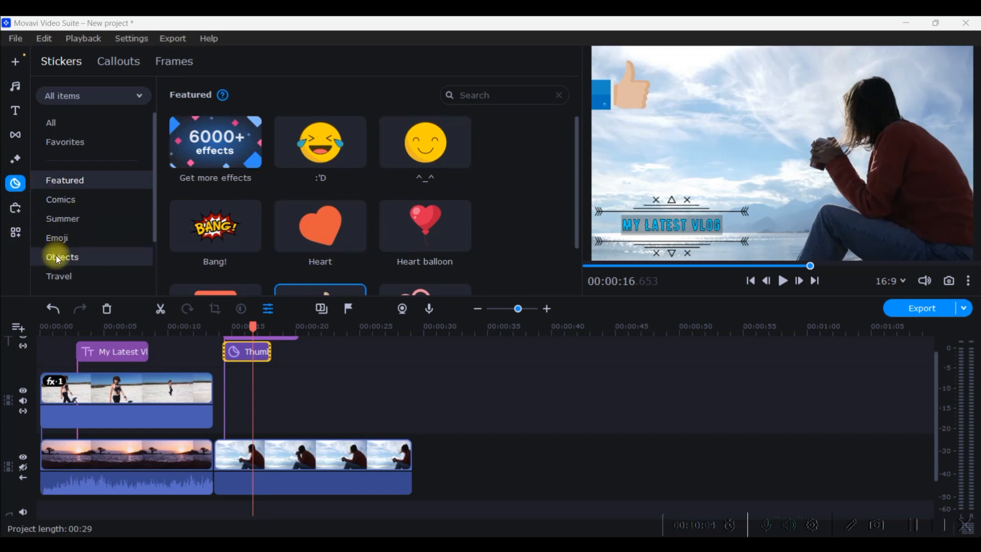
{"action": "left_click", "coordinate": [70, 123]}
{"action": "scroll", "coordinate": [322, 200], "scroll_direction": "down", "scroll_amount": 10}
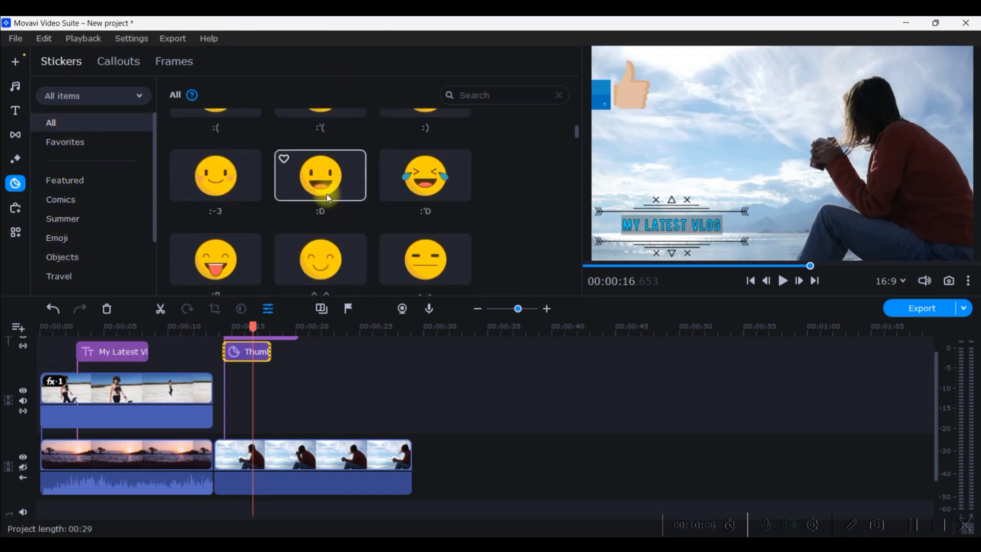
{"action": "scroll", "coordinate": [337, 203], "scroll_direction": "down", "scroll_amount": 4}
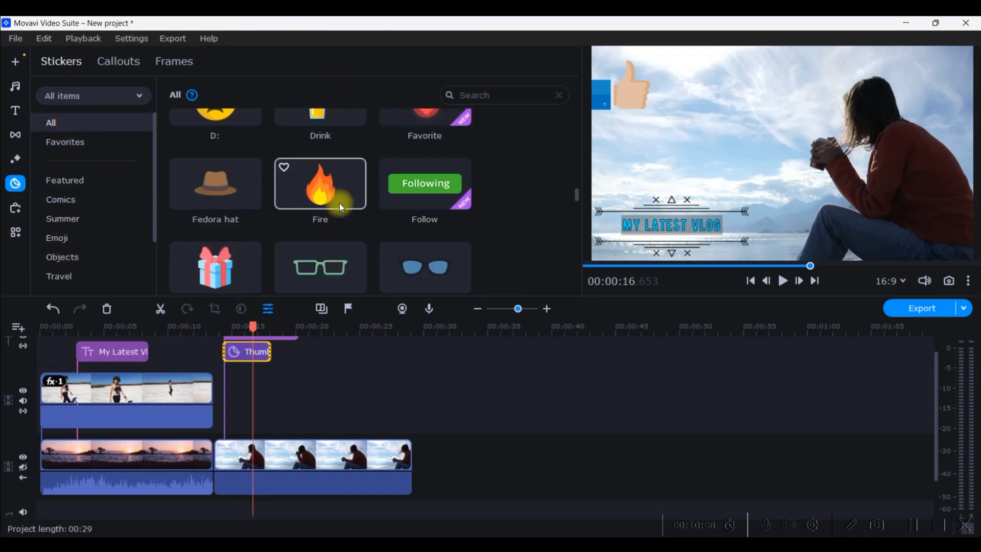
{"action": "scroll", "coordinate": [352, 214], "scroll_direction": "up", "scroll_amount": 3}
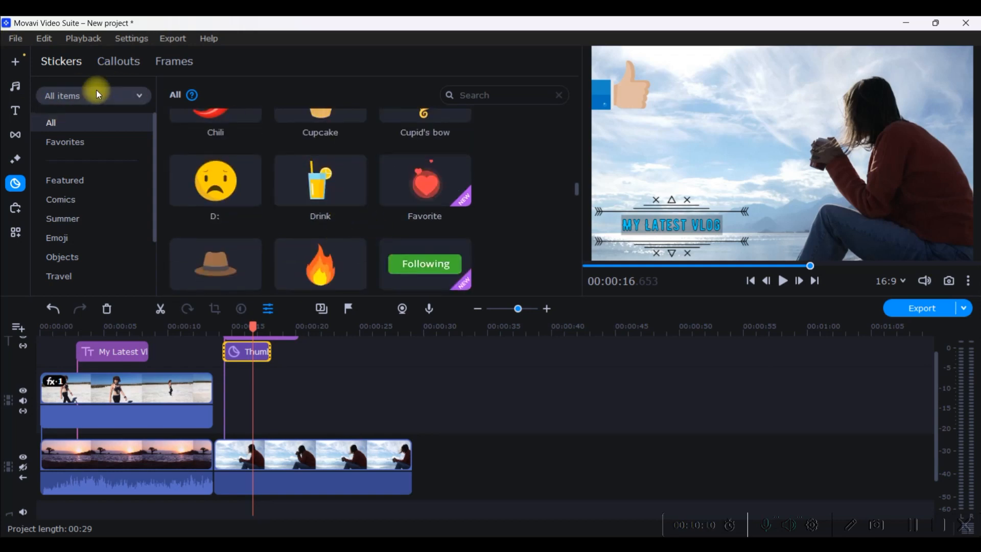
Add the Basic head 1 arrow callout at about 00:00:14.3 and position it by the woman's head in the frame's upper-right area.
{"action": "left_click", "coordinate": [126, 60]}
{"action": "scroll", "coordinate": [366, 186], "scroll_direction": "down", "scroll_amount": 1}
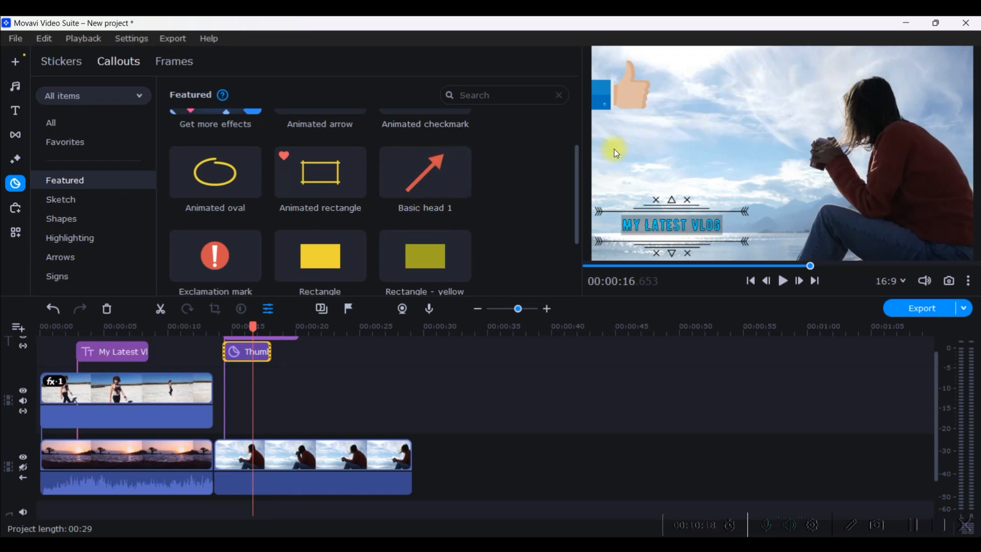
{"action": "left_click_drag", "start_coordinate": [427, 175], "coordinate": [228, 385]}
{"action": "left_click_drag", "start_coordinate": [728, 206], "coordinate": [766, 152]}
{"action": "left_click_drag", "start_coordinate": [805, 127], "coordinate": [920, 93]}
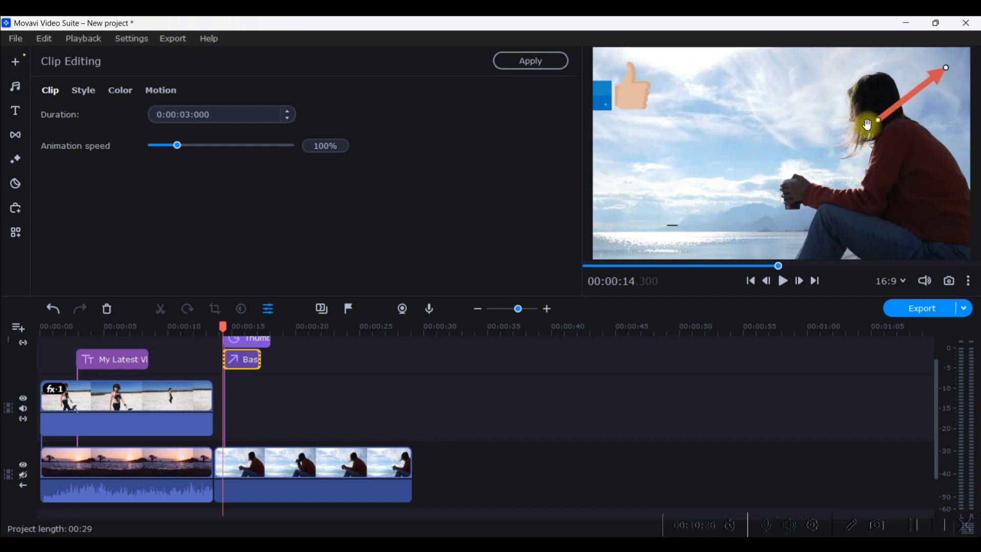
Set the arrow callout's fill colour to black (#000000).
{"action": "left_click", "coordinate": [127, 93]}
{"action": "mouse_move", "coordinate": [184, 148]}
{"action": "left_mouse_down"}
{"action": "mouse_move", "coordinate": [217, 149]}
{"action": "mouse_move", "coordinate": [182, 150]}
{"action": "left_mouse_up"}
{"action": "left_click", "coordinate": [120, 90]}
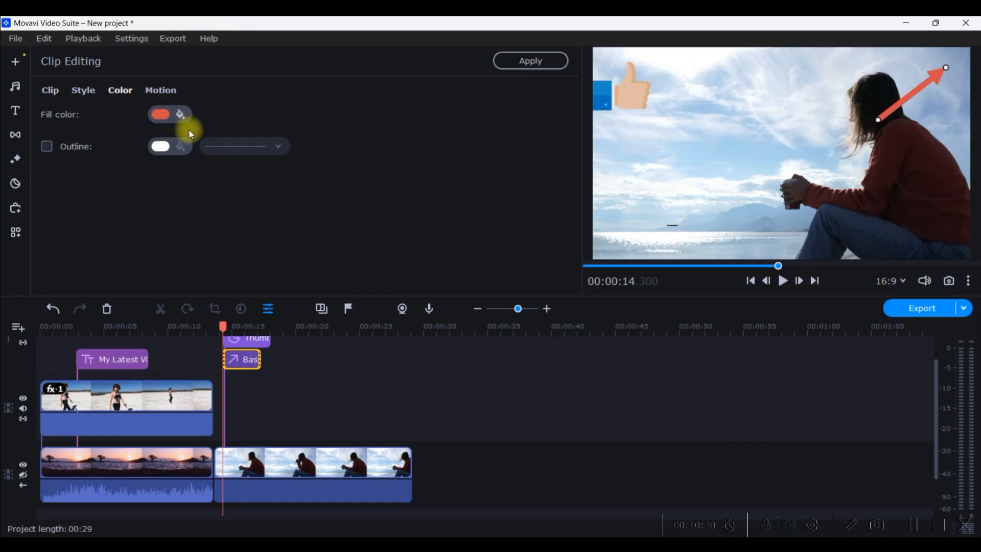
{"action": "left_click", "coordinate": [183, 116]}
{"action": "left_click", "coordinate": [293, 174]}
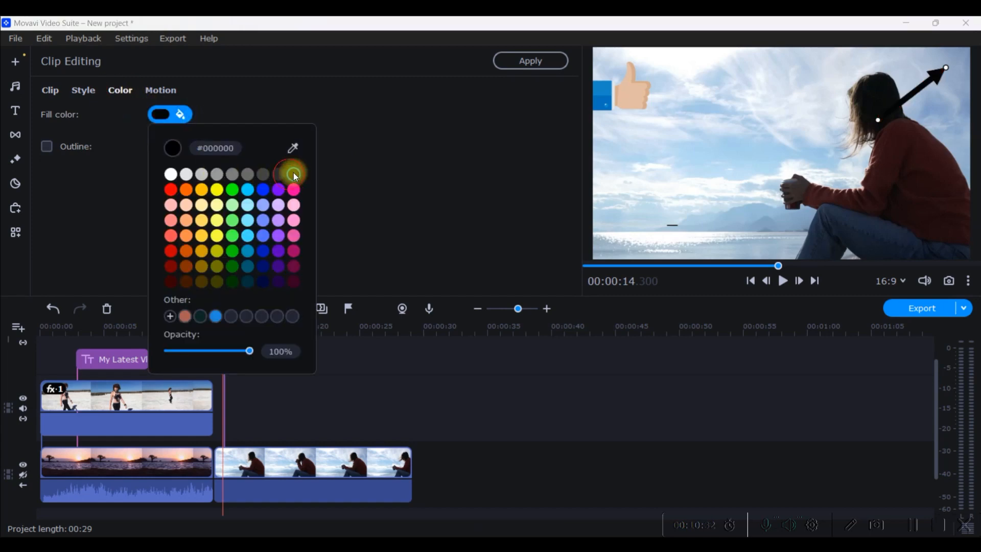
{"action": "left_click", "coordinate": [99, 198]}
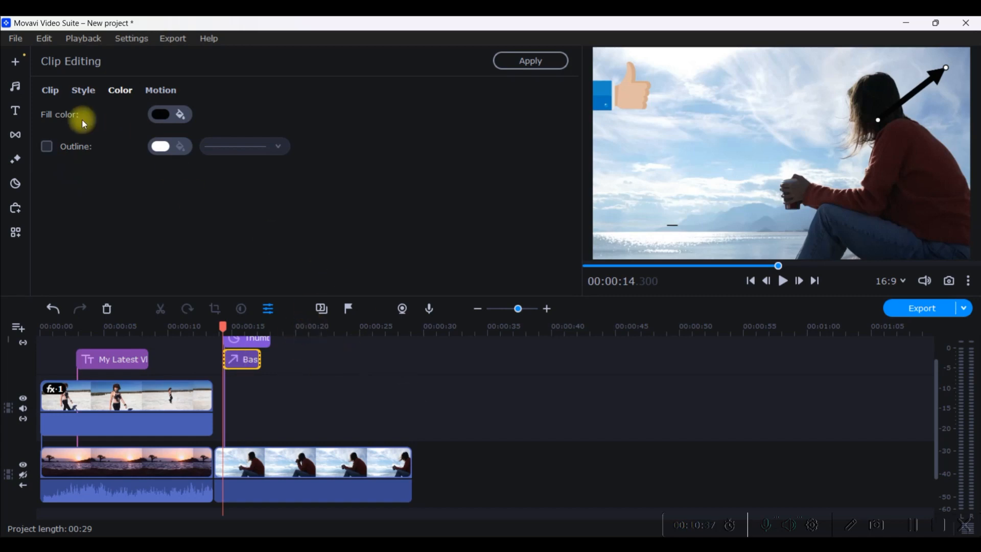
Add the Stripes frame to the overlay video track at about 00:00:14.3, above the clip of the seated woman.
{"action": "left_click", "coordinate": [15, 184]}
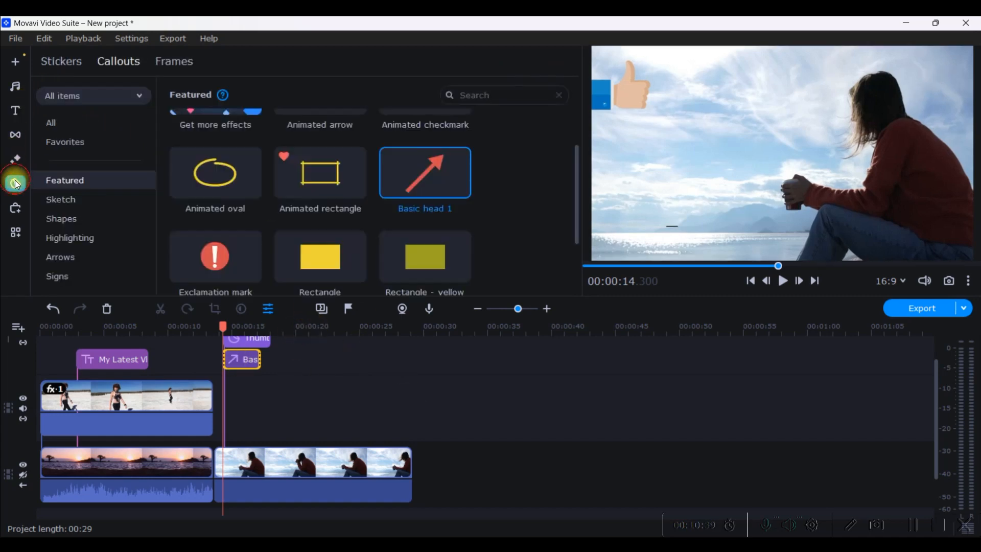
{"action": "left_click", "coordinate": [190, 63]}
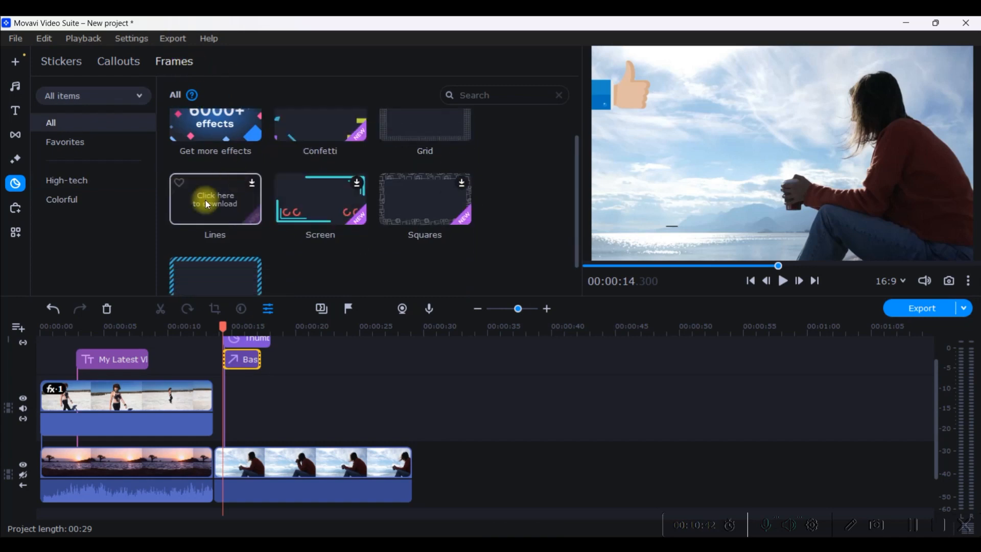
{"action": "scroll", "coordinate": [237, 246], "scroll_direction": "down", "scroll_amount": 1}
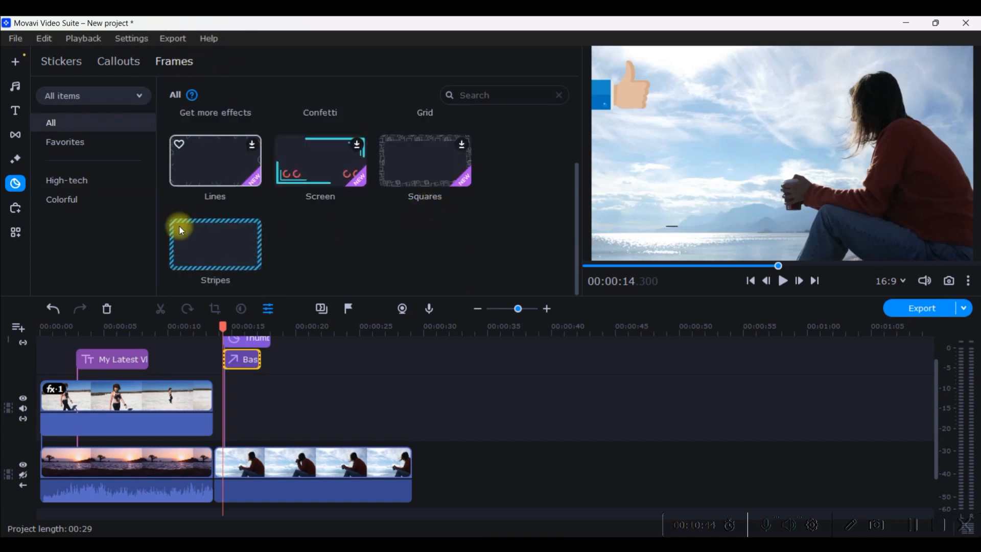
{"action": "left_click_drag", "start_coordinate": [201, 253], "coordinate": [224, 413]}
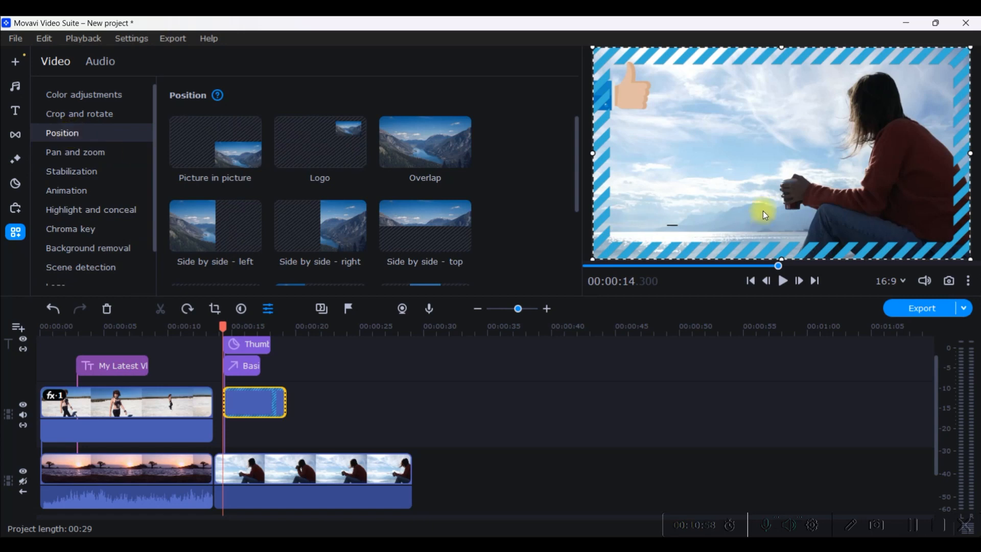
Shrink the Stripes frame with the Picture in picture position and place it around the thumbs-up sticker.
{"action": "left_click", "coordinate": [220, 155]}
{"action": "left_click_drag", "start_coordinate": [951, 243], "coordinate": [685, 143]}
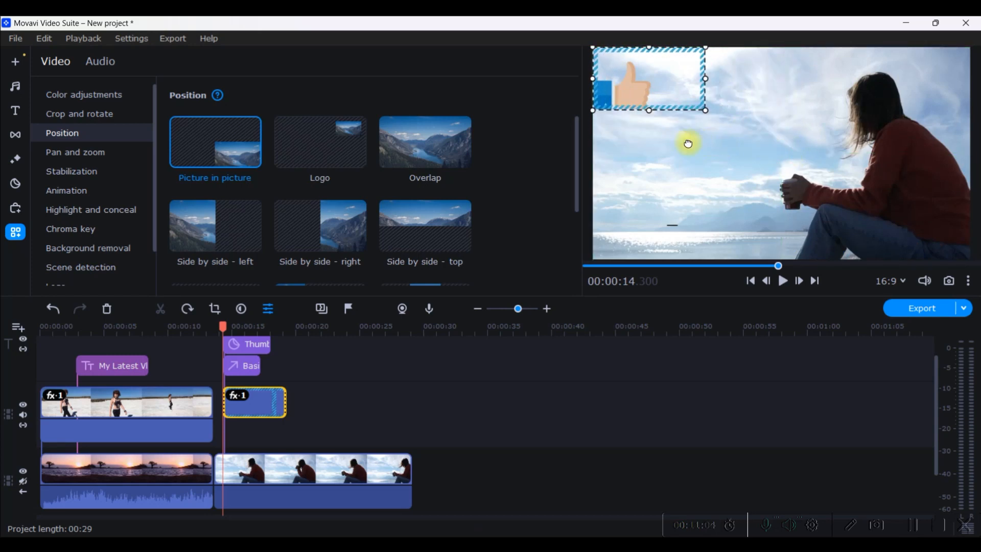
{"action": "left_click_drag", "start_coordinate": [687, 97], "coordinate": [681, 96]}
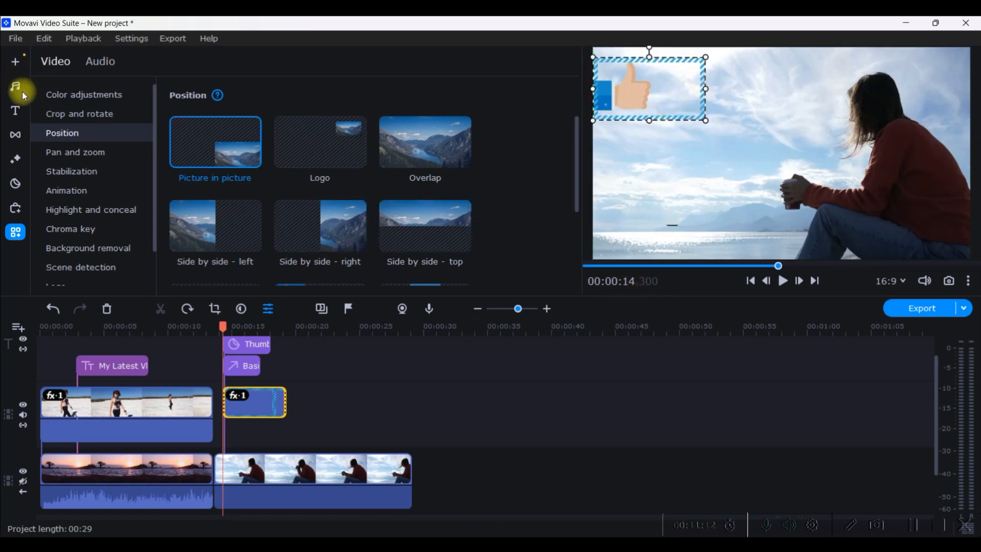
{"action": "left_click", "coordinate": [16, 183]}
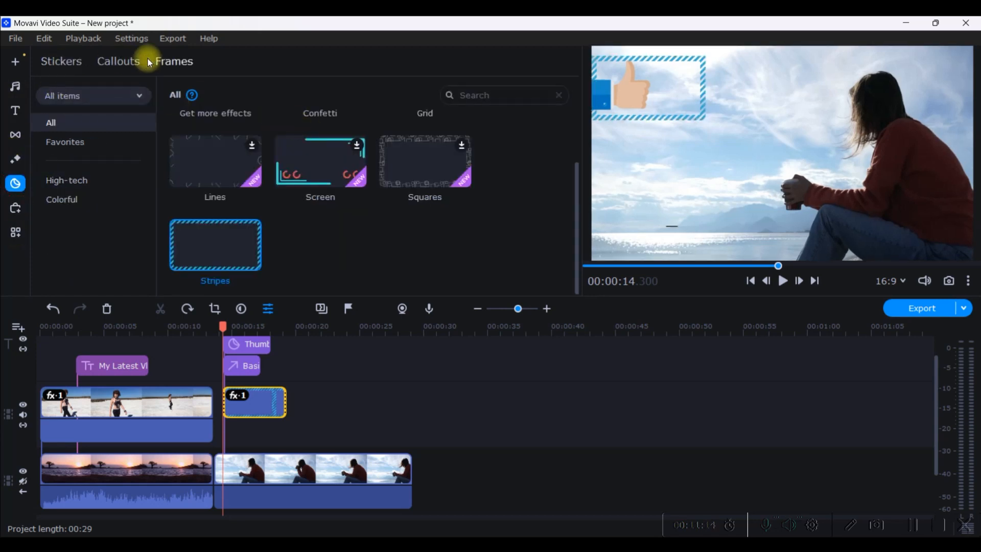
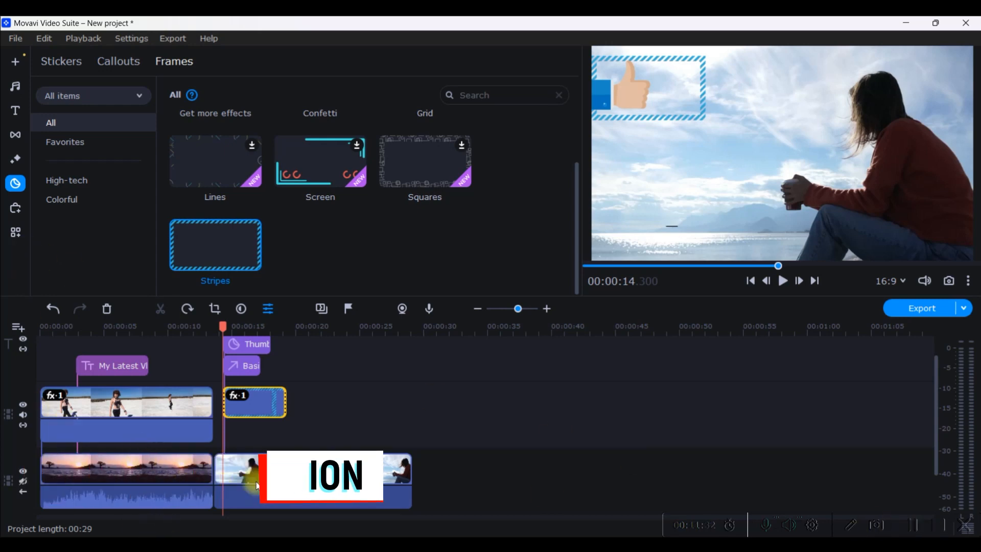
Clear the timeline and place the forest motorbike clip followed by the pexels-creativ-medium-5920783.mp4 tree clip on the main video track.
{"action": "left_click_drag", "start_coordinate": [448, 471], "coordinate": [17, 330]}
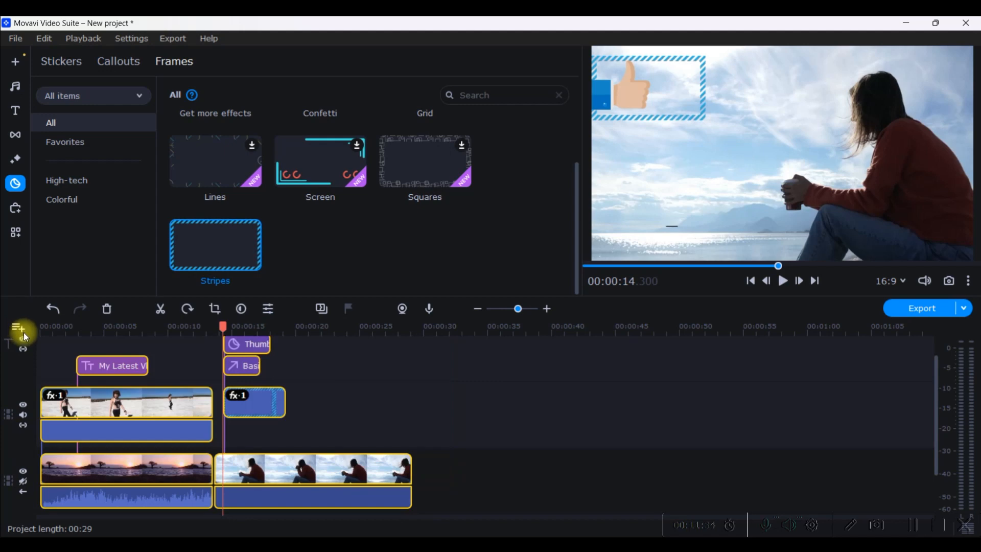
{"action": "key", "text": "Delete"}
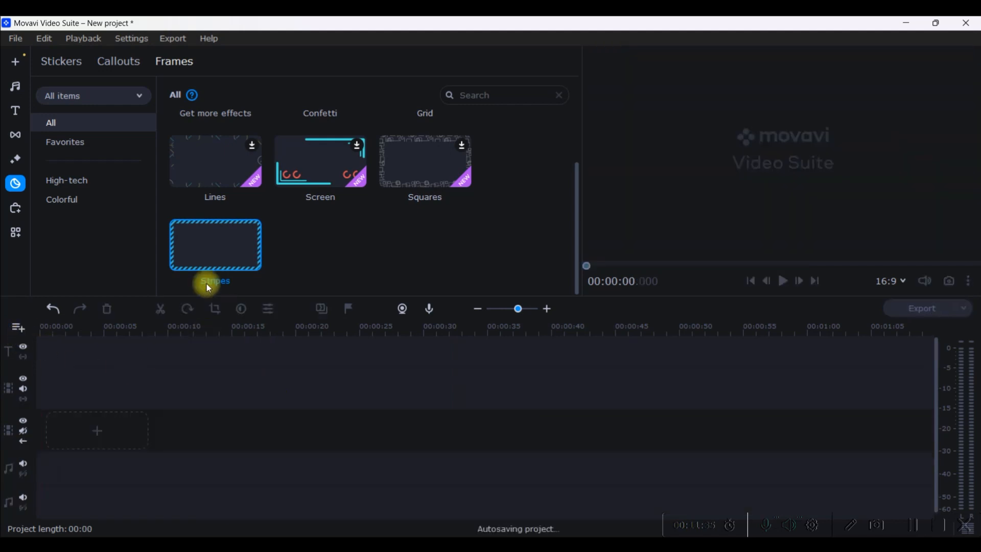
{"action": "left_click", "coordinate": [15, 62]}
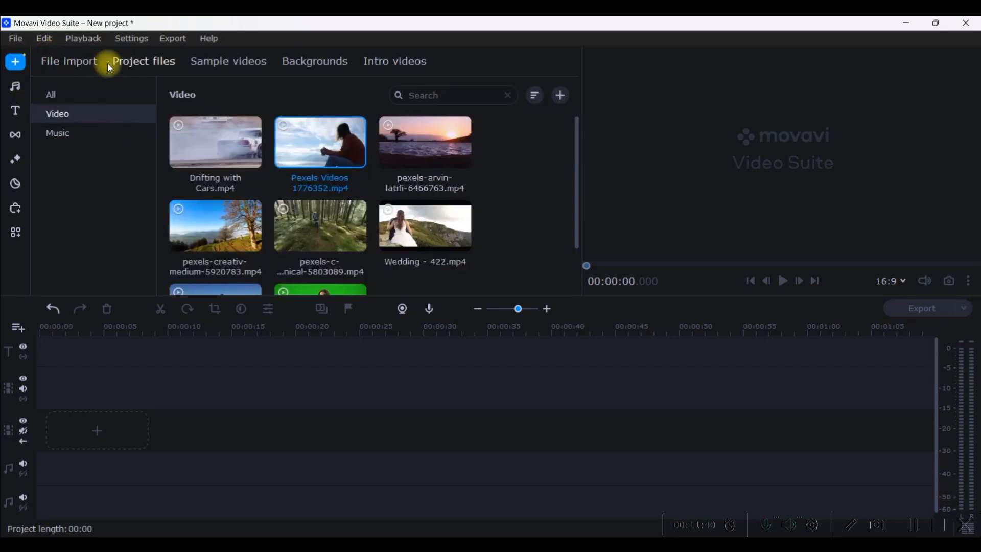
{"action": "left_click_drag", "start_coordinate": [325, 226], "coordinate": [45, 409]}
{"action": "left_click_drag", "start_coordinate": [175, 234], "coordinate": [253, 373]}
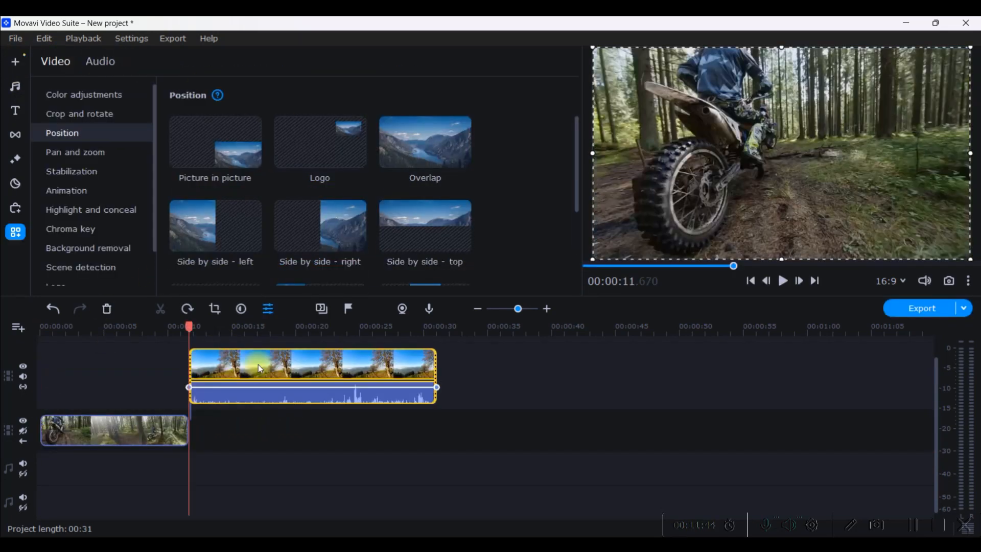
{"action": "left_click_drag", "start_coordinate": [335, 355], "coordinate": [329, 412]}
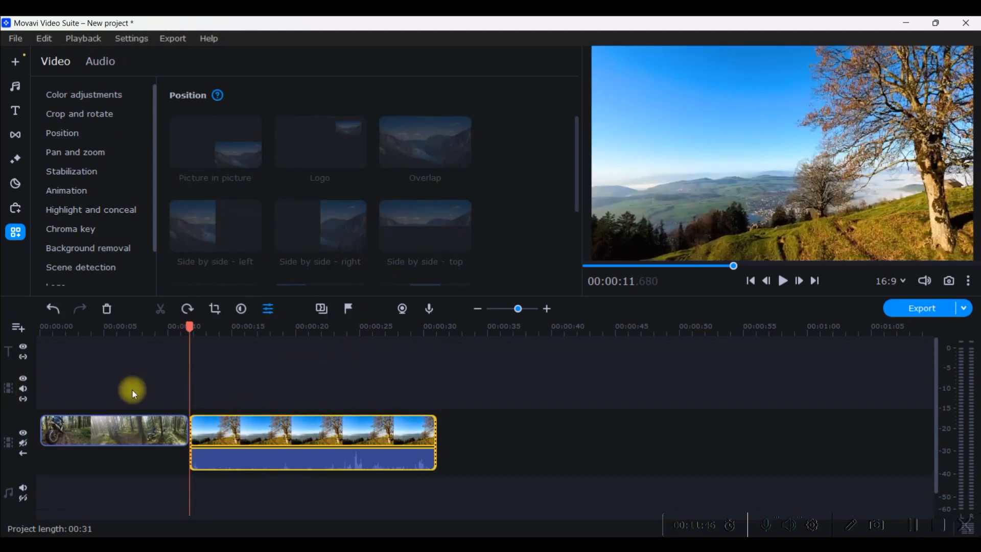
Delete the empty overlay video track above the two clips.
{"action": "right_click", "coordinate": [27, 387]}
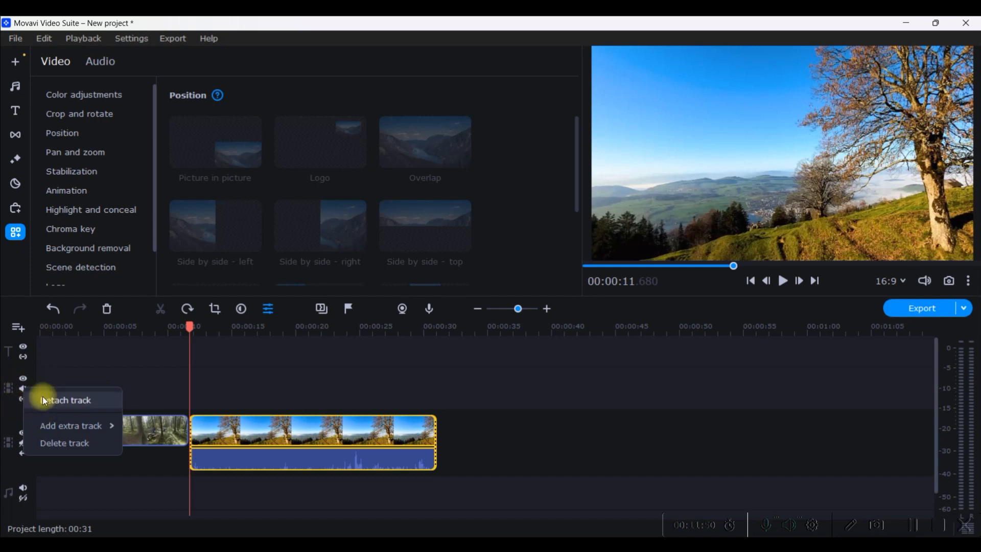
{"action": "left_click", "coordinate": [57, 442]}
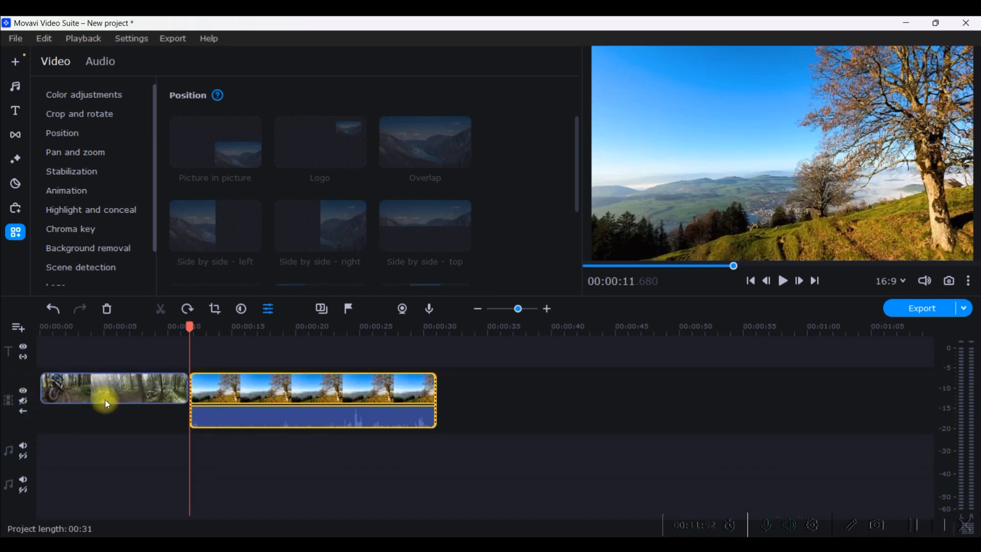
{"action": "left_click", "coordinate": [295, 422]}
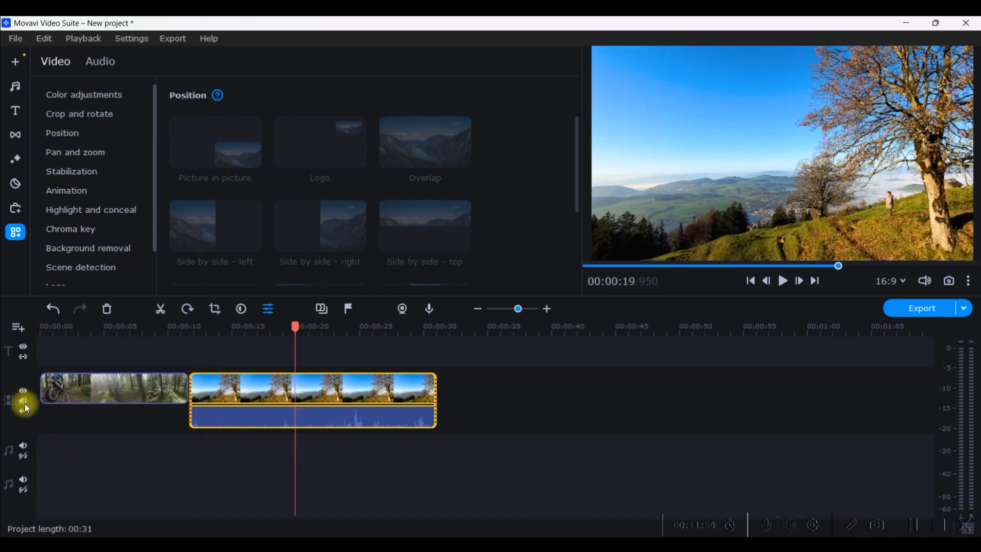
{"action": "left_click", "coordinate": [139, 388]}
{"action": "left_click", "coordinate": [221, 392]}
{"action": "left_click", "coordinate": [150, 391]}
{"action": "left_click", "coordinate": [134, 387]}
{"action": "left_click", "coordinate": [220, 393]}
{"action": "left_click", "coordinate": [158, 388]}
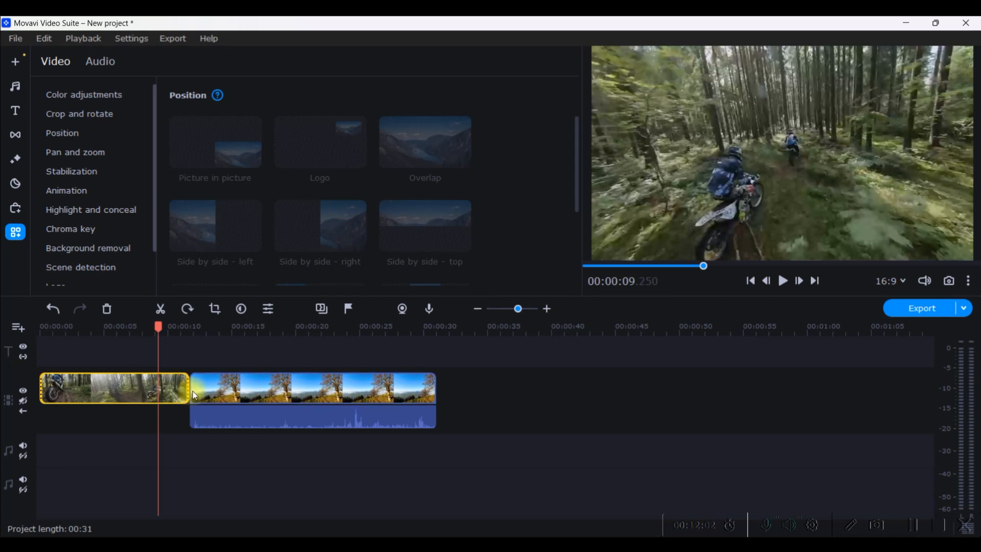
Insert the Gradient ↓ transition between the forest and tree clips and play across the cut to check it.
{"action": "left_click", "coordinate": [15, 134]}
{"action": "left_click", "coordinate": [105, 125]}
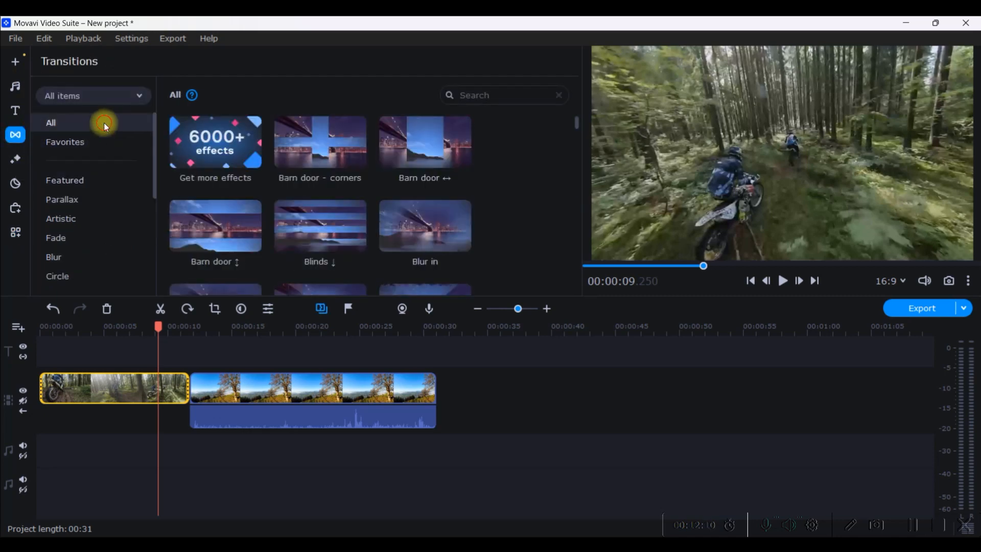
{"action": "scroll", "coordinate": [390, 148], "scroll_direction": "down", "scroll_amount": 2}
{"action": "scroll", "coordinate": [388, 145], "scroll_direction": "down", "scroll_amount": 10}
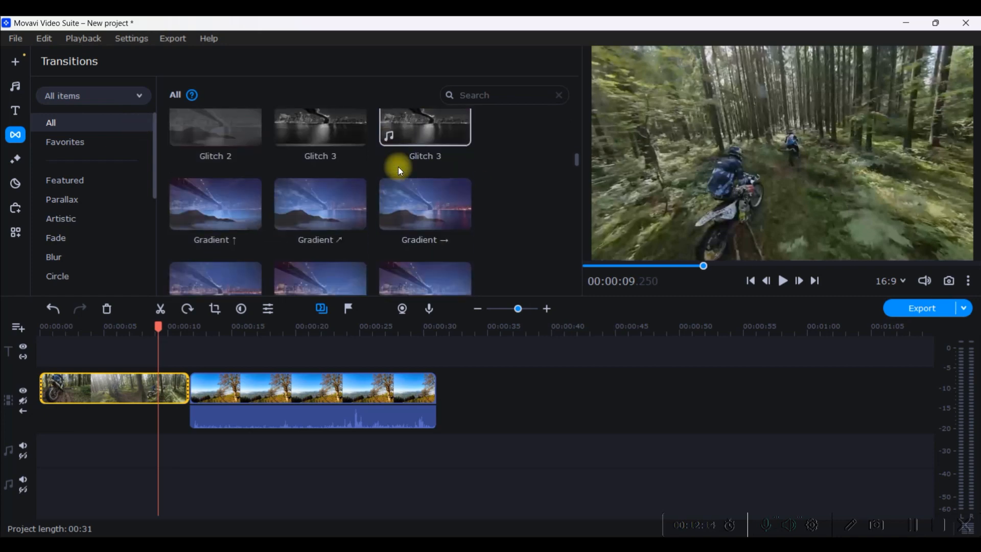
{"action": "scroll", "coordinate": [399, 166], "scroll_direction": "down", "scroll_amount": 4}
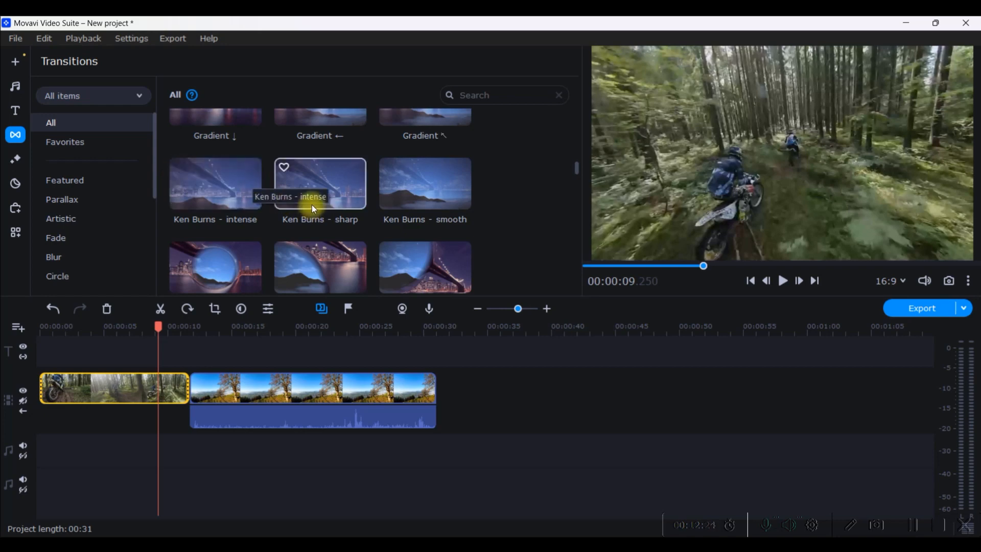
{"action": "left_click", "coordinate": [213, 122]}
{"action": "left_click_drag", "start_coordinate": [213, 122], "coordinate": [161, 382]}
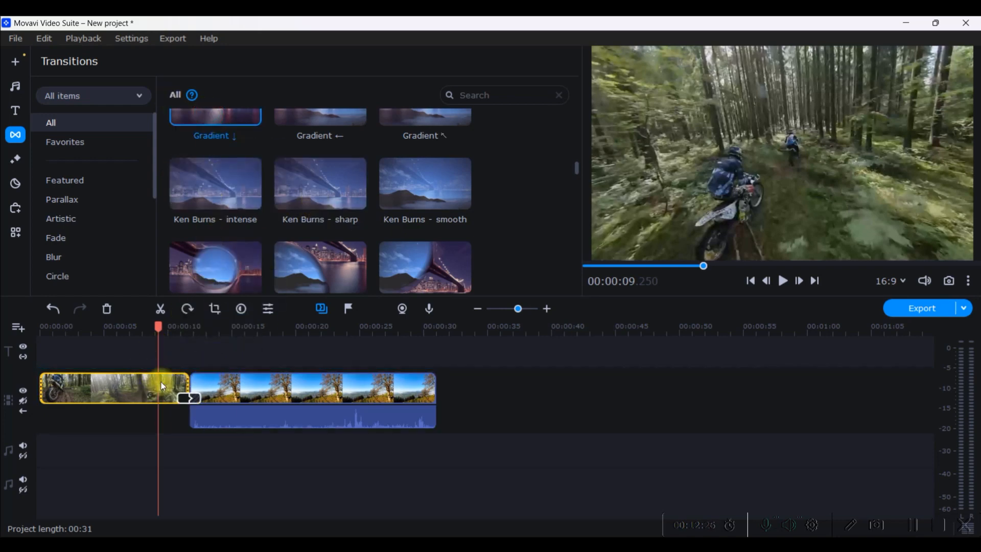
{"action": "left_click", "coordinate": [782, 282]}
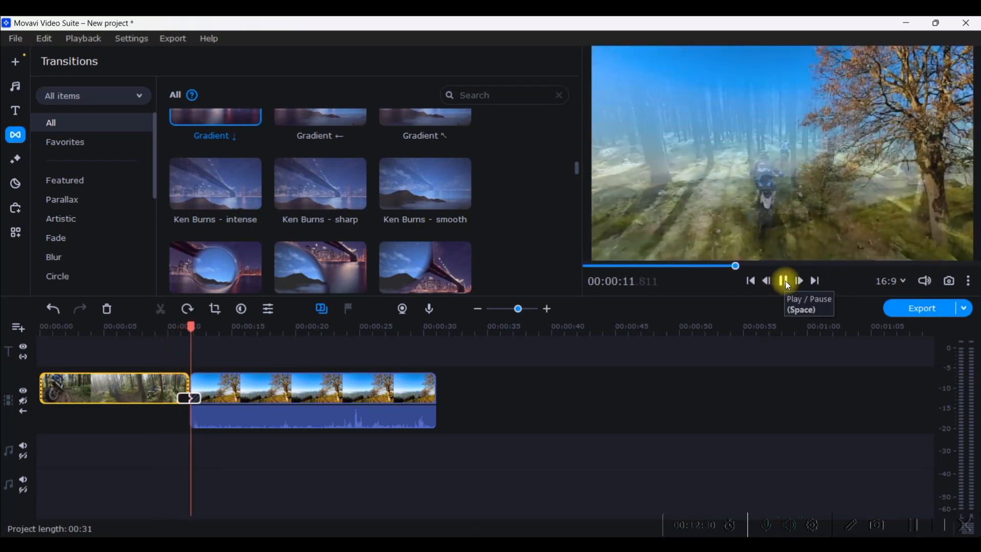
{"action": "left_click", "coordinate": [785, 281]}
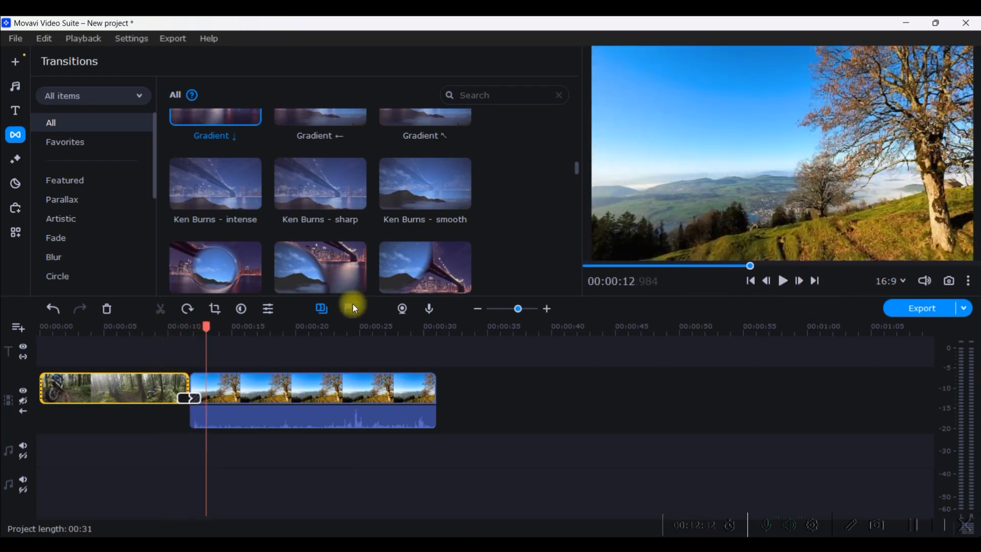
Set the Gradient ↓ transition's duration to 3 seconds.
{"action": "right_click", "coordinate": [192, 400]}
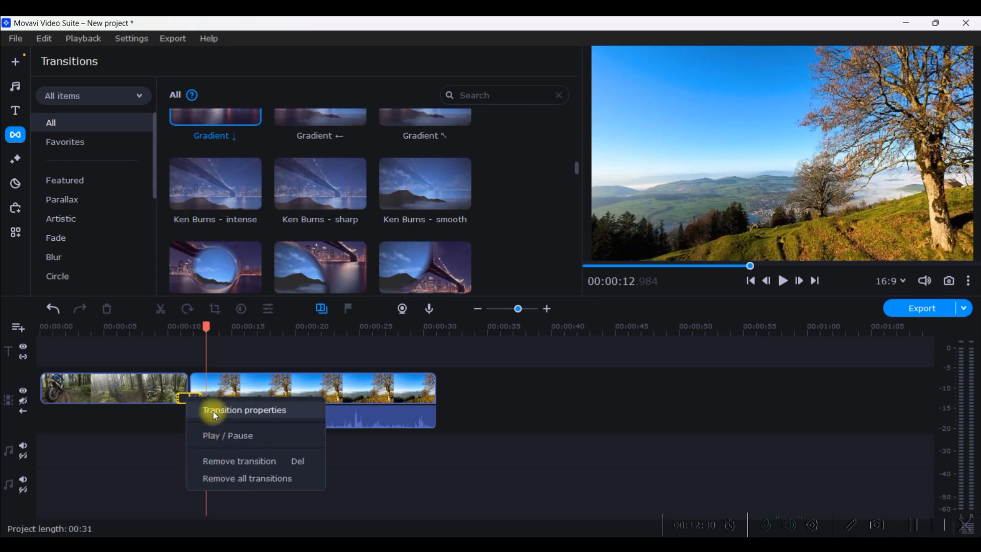
{"action": "left_click", "coordinate": [280, 415]}
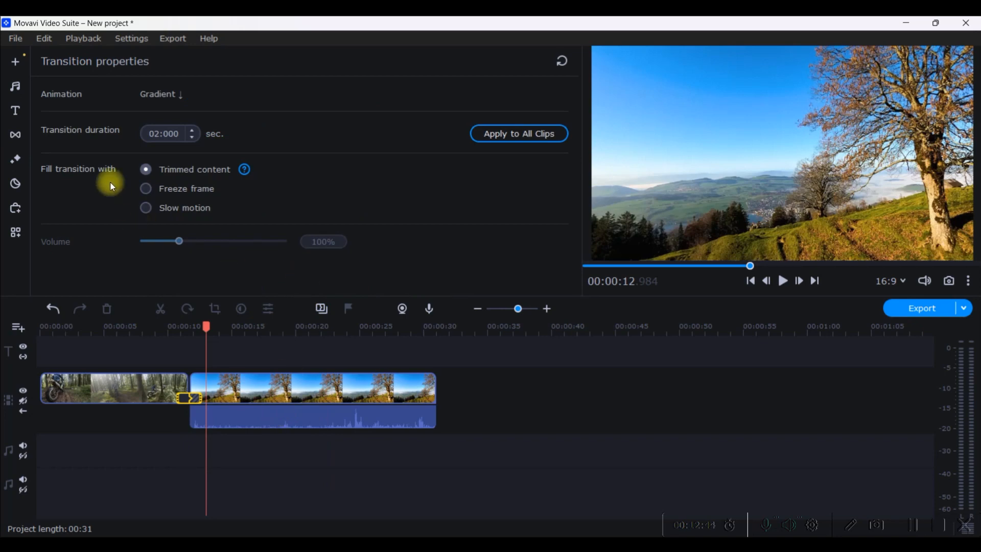
{"action": "left_click", "coordinate": [191, 130]}
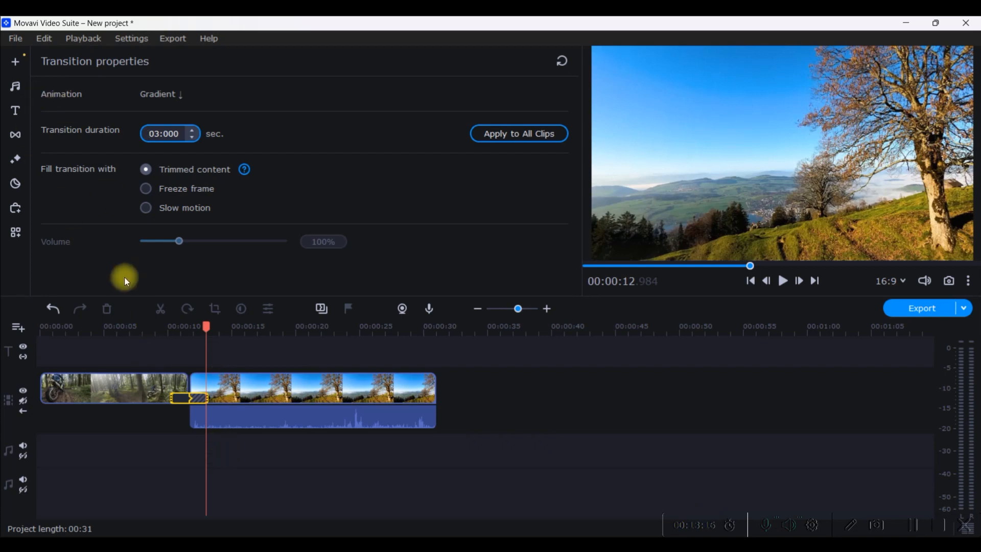
{"action": "right_click", "coordinate": [185, 399]}
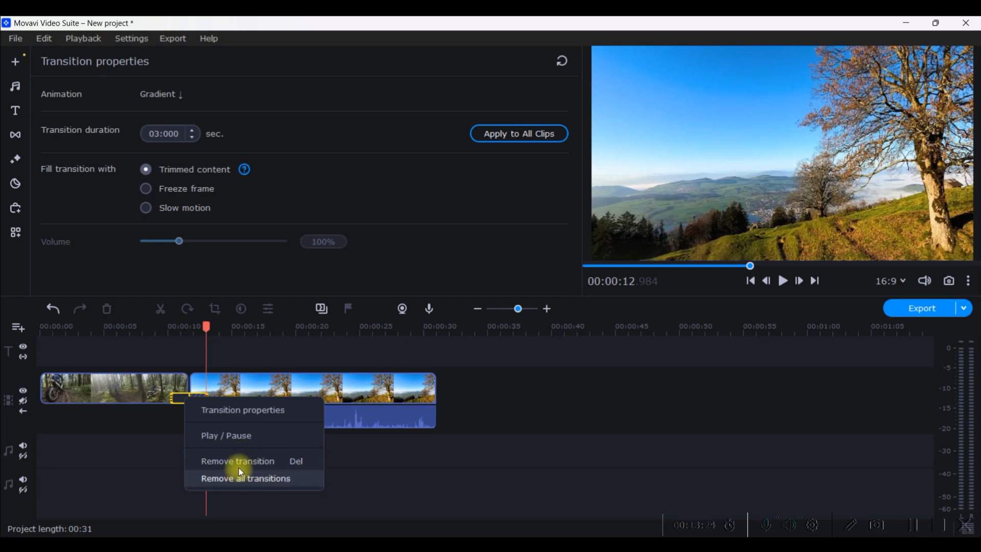
{"action": "left_click", "coordinate": [145, 389]}
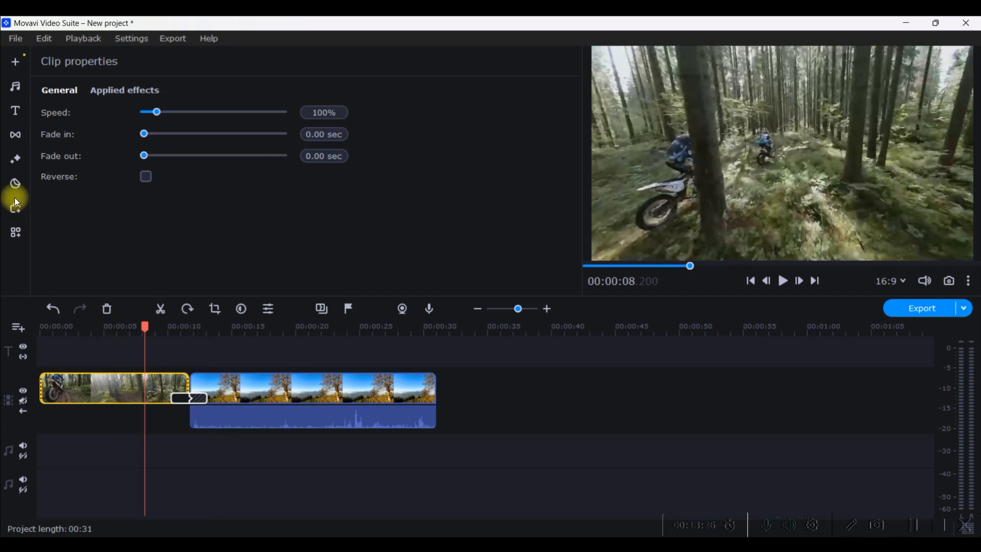
{"action": "left_click", "coordinate": [15, 134]}
{"action": "scroll", "coordinate": [286, 240], "scroll_direction": "up", "scroll_amount": 5}
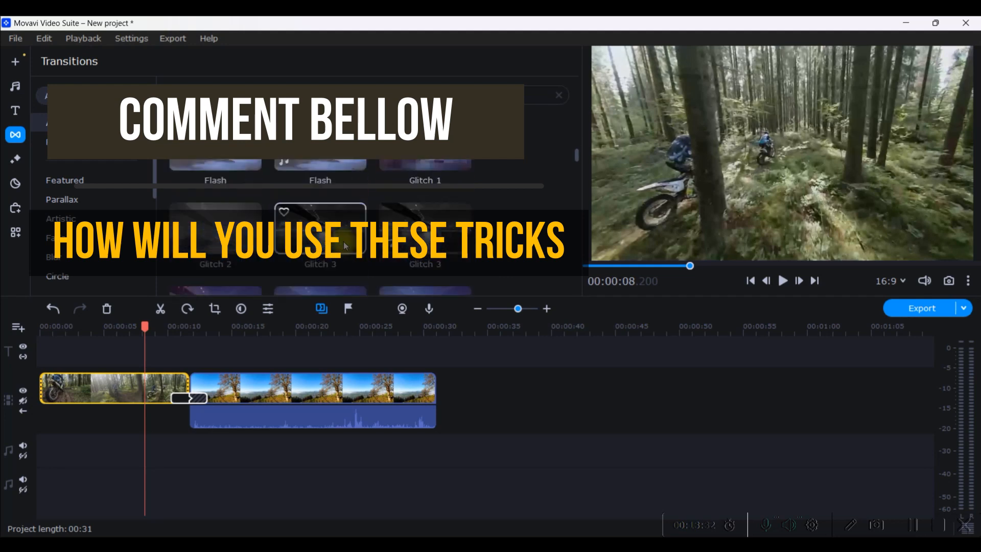
{"action": "scroll", "coordinate": [345, 246], "scroll_direction": "down", "scroll_amount": 5}
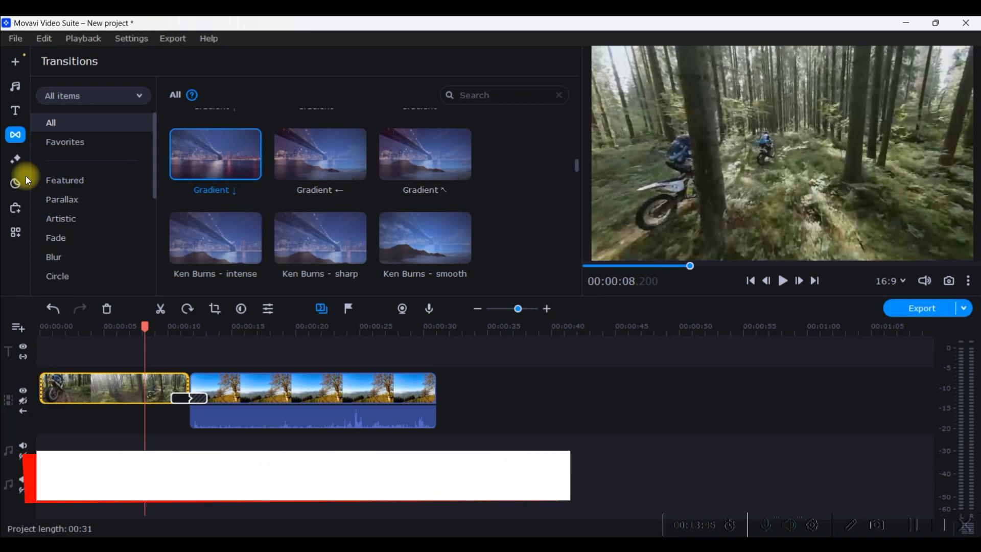
Split the forest motorbike clip at about 00:00:04.05.
{"action": "left_click", "coordinate": [127, 392]}
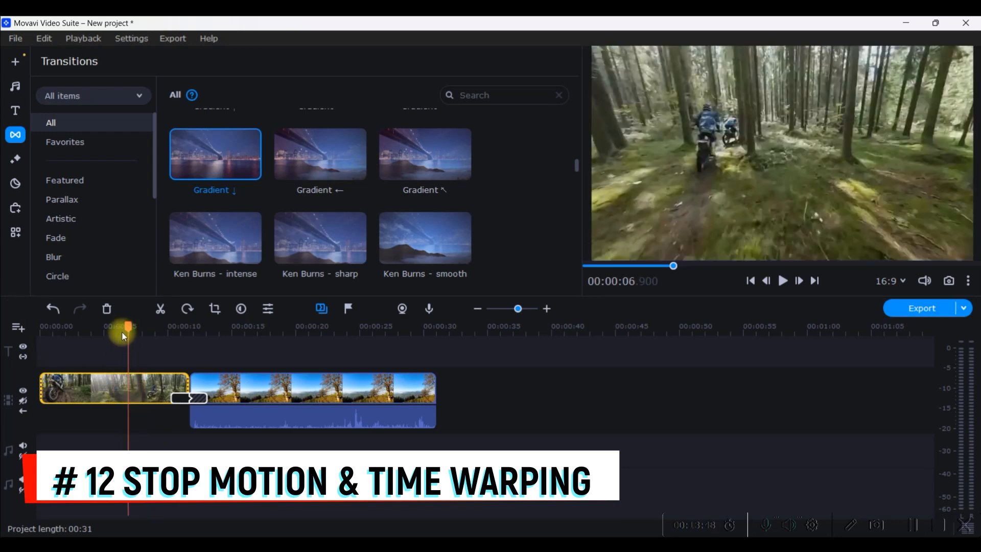
{"action": "left_click_drag", "start_coordinate": [123, 332], "coordinate": [92, 321]}
{"action": "right_click", "coordinate": [112, 388]}
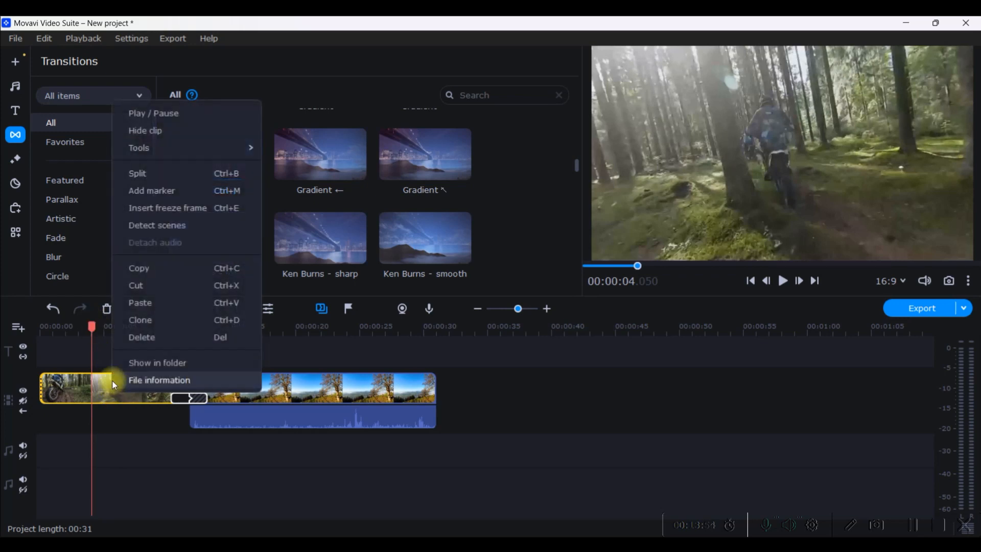
{"action": "left_click", "coordinate": [163, 176]}
Slow the first segment of the forest clip to 15% speed and return the playhead to the start.
{"action": "double_click", "coordinate": [71, 401]}
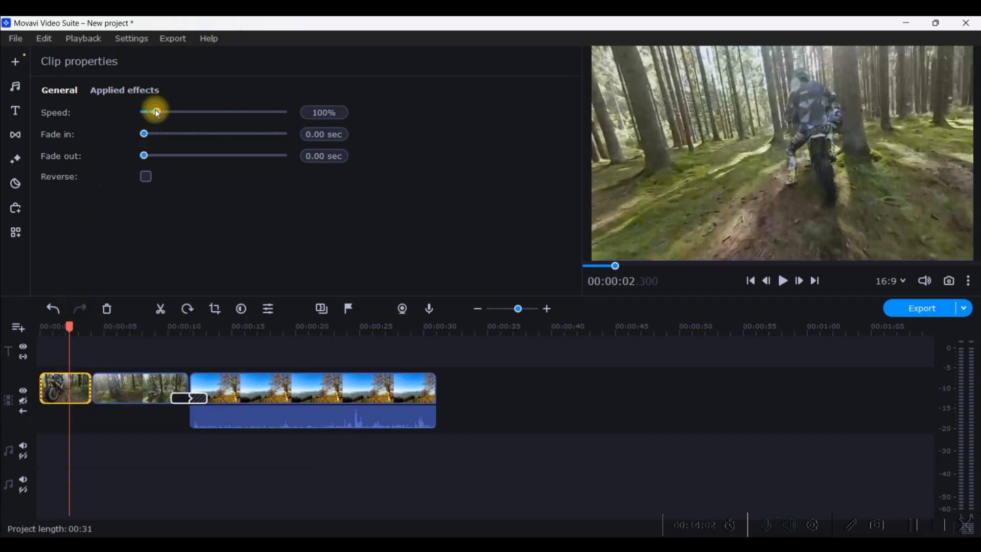
{"action": "left_click_drag", "start_coordinate": [156, 111], "coordinate": [142, 116]}
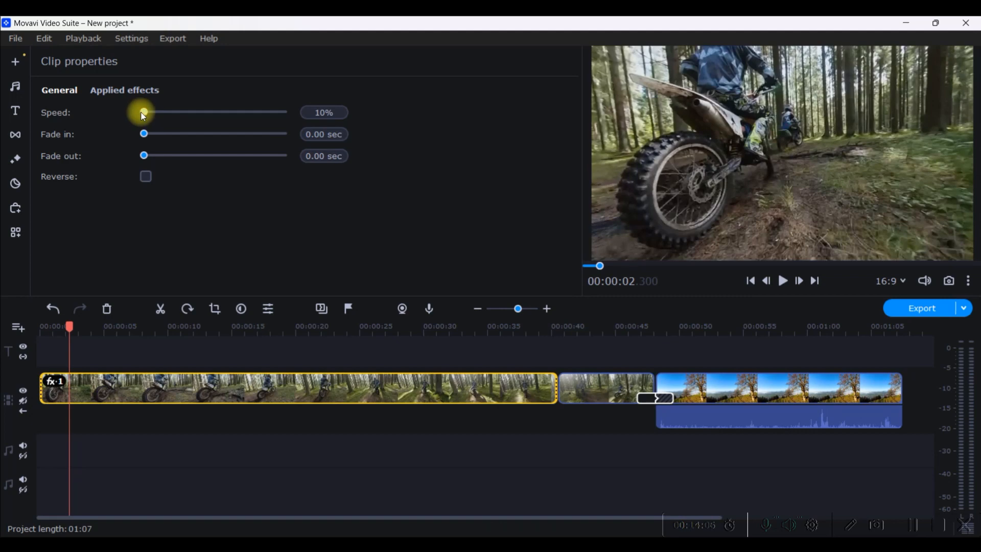
{"action": "left_click_drag", "start_coordinate": [144, 114], "coordinate": [144, 112]}
{"action": "left_click_drag", "start_coordinate": [71, 327], "coordinate": [40, 327]}
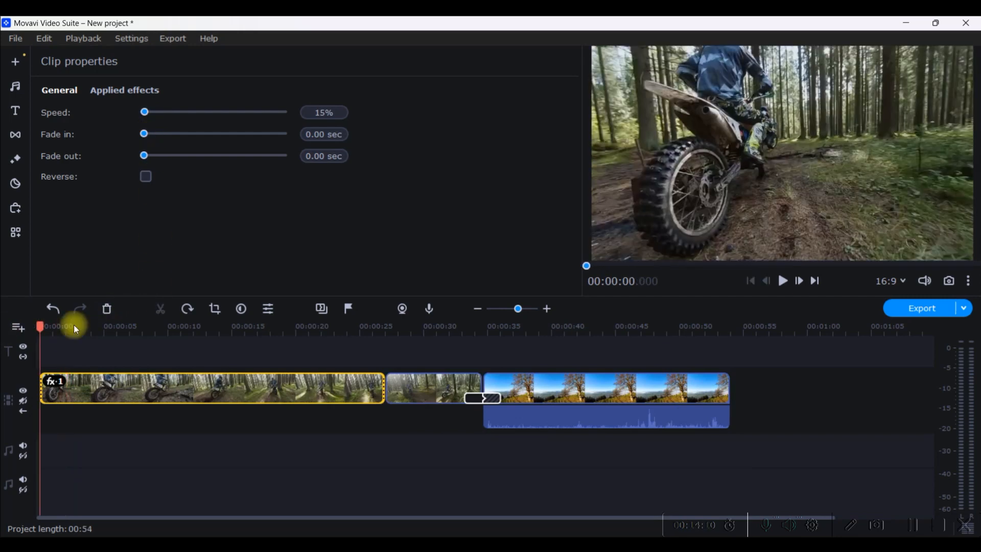
Play the slowed first forest segment, split it at about 00:00:04.6 and select the remaining slowed piece.
{"action": "left_click", "coordinate": [783, 281]}
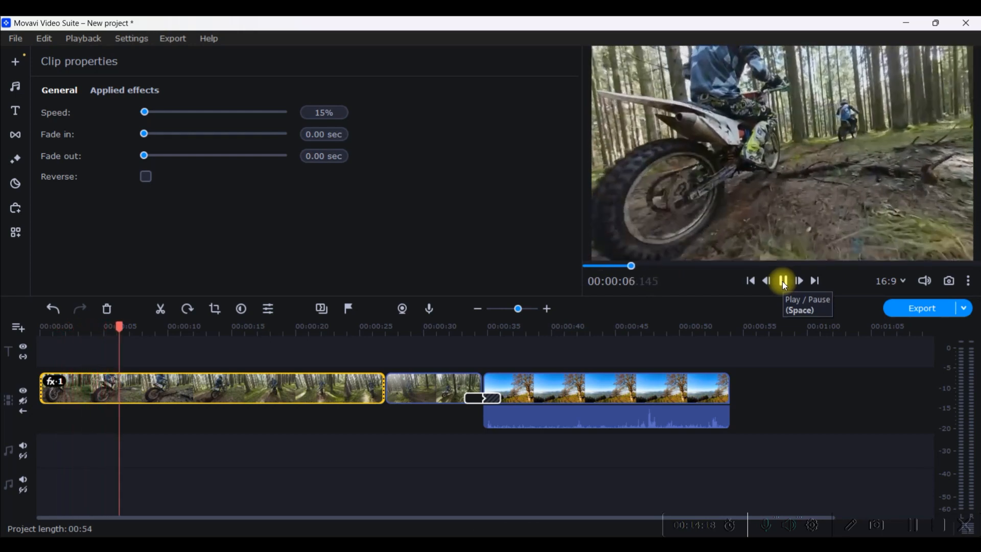
{"action": "left_click", "coordinate": [783, 281]}
{"action": "left_click_drag", "start_coordinate": [124, 328], "coordinate": [100, 334]}
{"action": "right_click", "coordinate": [123, 388]}
{"action": "left_click", "coordinate": [173, 161]}
{"action": "left_click", "coordinate": [135, 392]}
{"action": "left_click", "coordinate": [134, 391]}
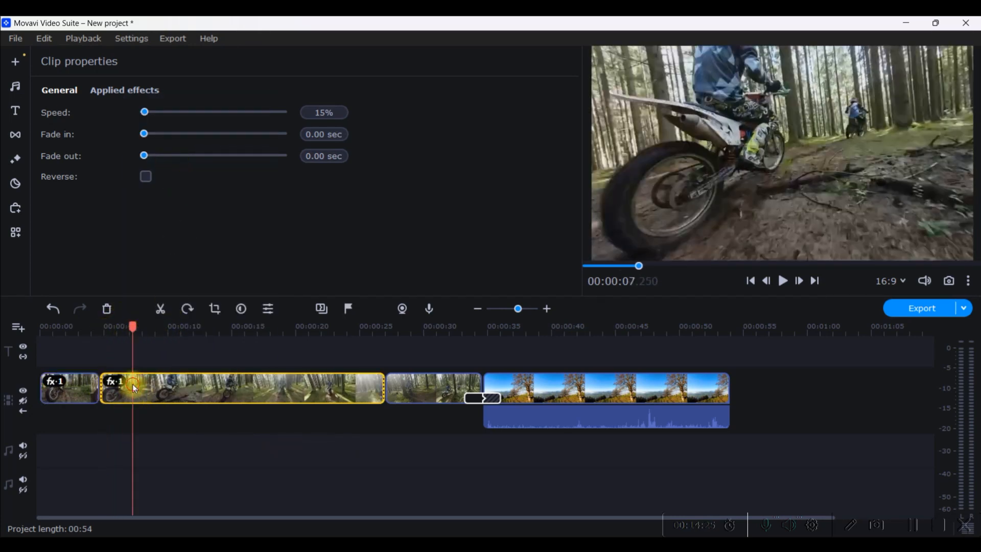
Set the second forest segment's speed to 342% and play the sequence from the start to check the speed change.
{"action": "left_click_drag", "start_coordinate": [145, 112], "coordinate": [322, 109]}
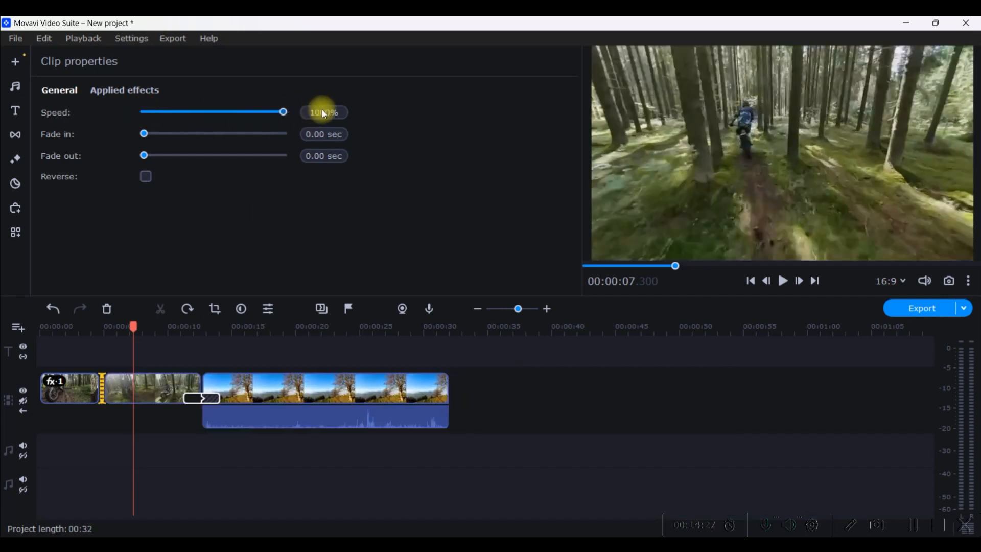
{"action": "left_click_drag", "start_coordinate": [280, 112], "coordinate": [218, 113]}
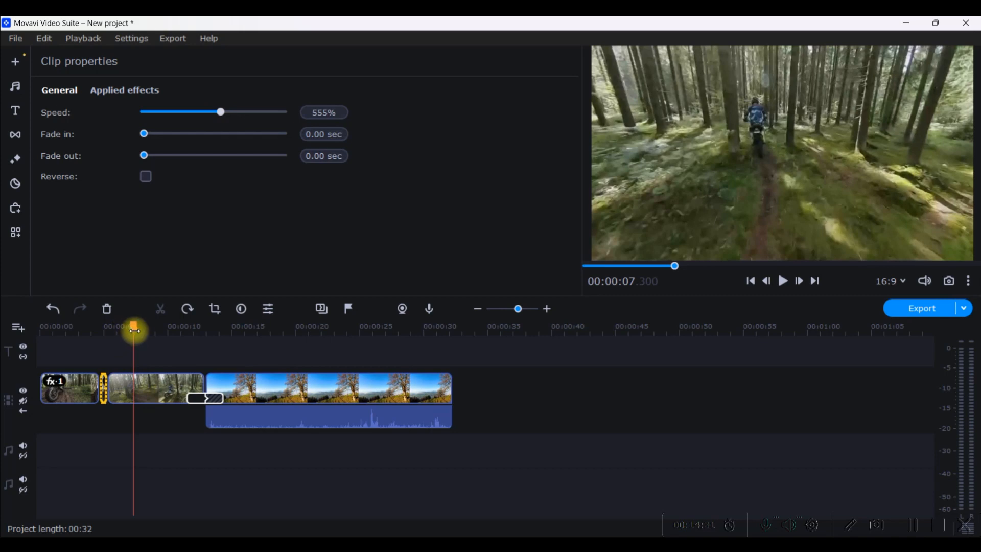
{"action": "left_click_drag", "start_coordinate": [134, 329], "coordinate": [10, 330]}
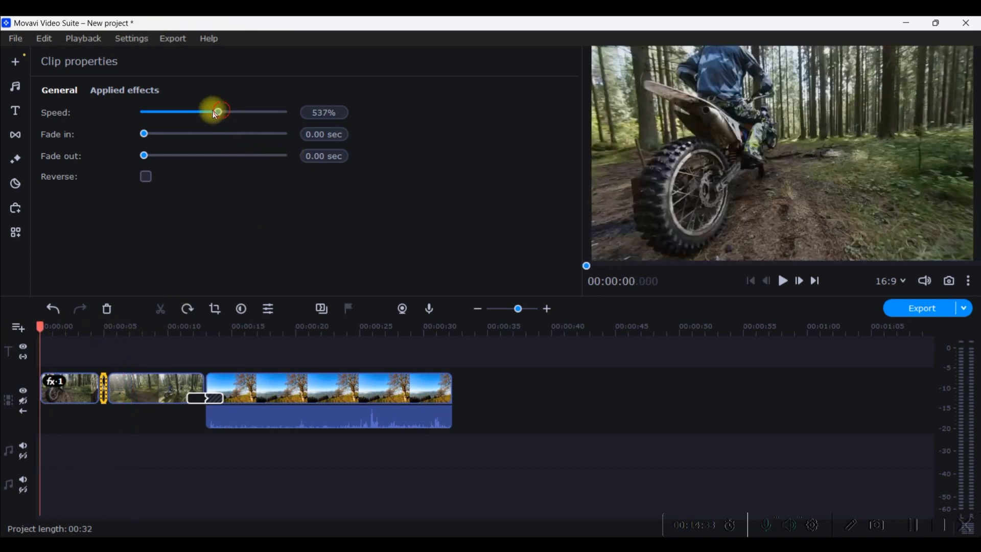
{"action": "left_click_drag", "start_coordinate": [223, 114], "coordinate": [194, 112]}
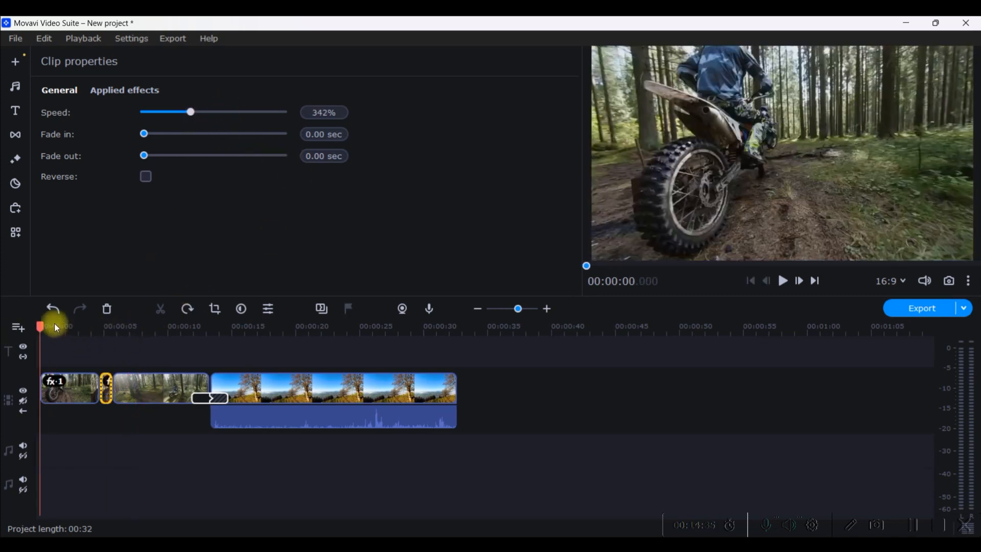
{"action": "left_click", "coordinate": [783, 280]}
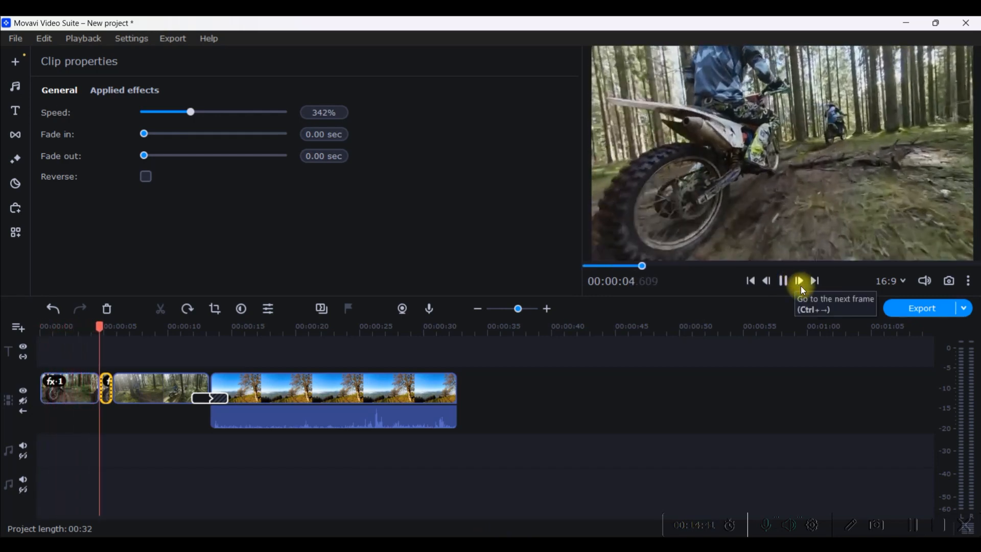
{"action": "left_click", "coordinate": [803, 286]}
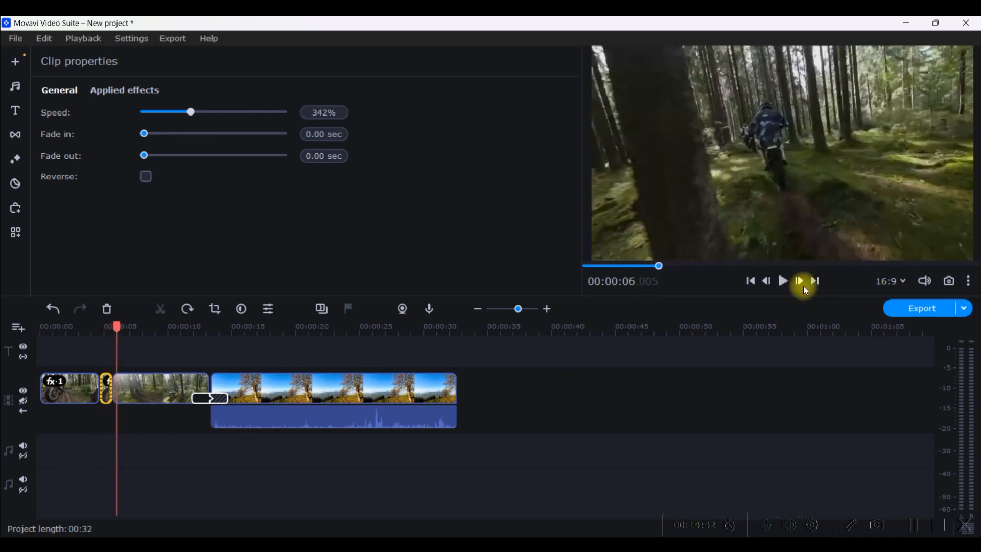
Split the following normal-speed forest segment at about 00:00:06.9 and slow its first part to 33% speed.
{"action": "left_click_drag", "start_coordinate": [115, 325], "coordinate": [129, 327]}
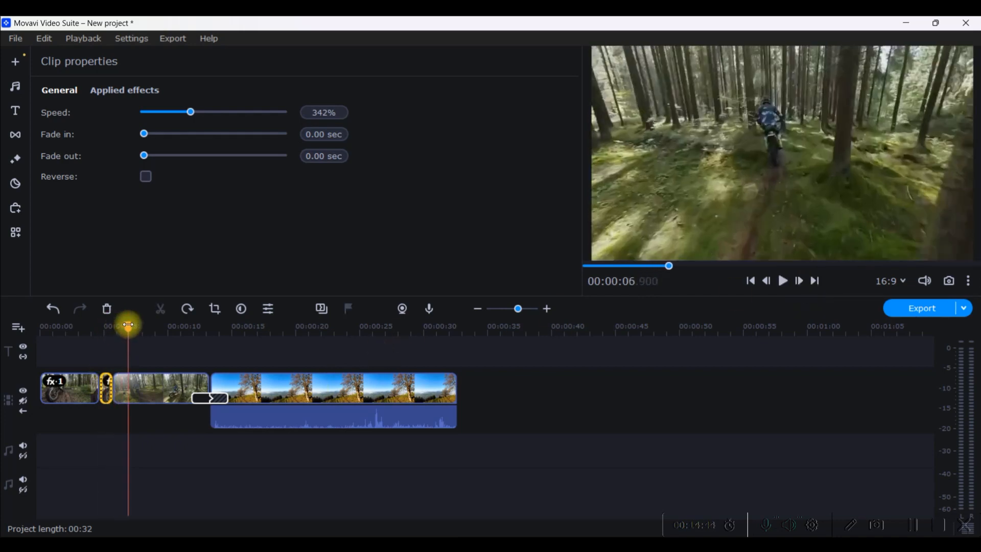
{"action": "right_click", "coordinate": [125, 380]}
{"action": "left_click", "coordinate": [155, 159]}
{"action": "left_click", "coordinate": [122, 388]}
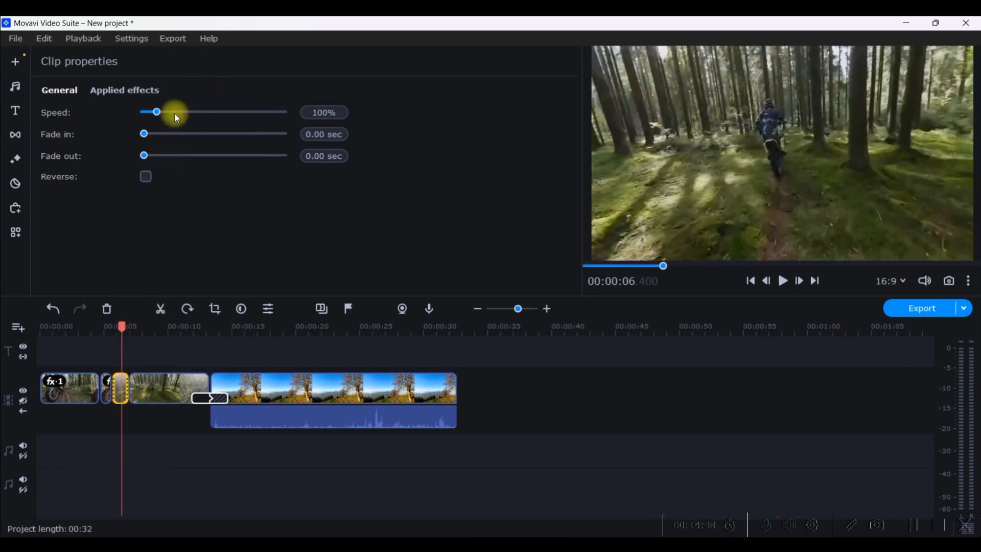
{"action": "left_click_drag", "start_coordinate": [160, 116], "coordinate": [150, 115]}
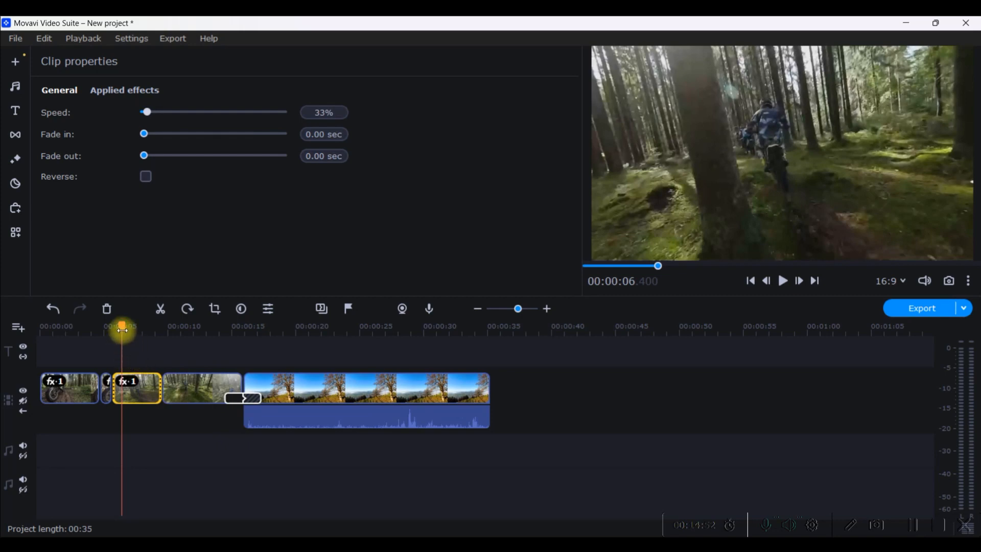
Set the speed of the last forest segment before the tree clip to 460%.
{"action": "left_click_drag", "start_coordinate": [122, 329], "coordinate": [171, 330]}
{"action": "left_click", "coordinate": [207, 395]}
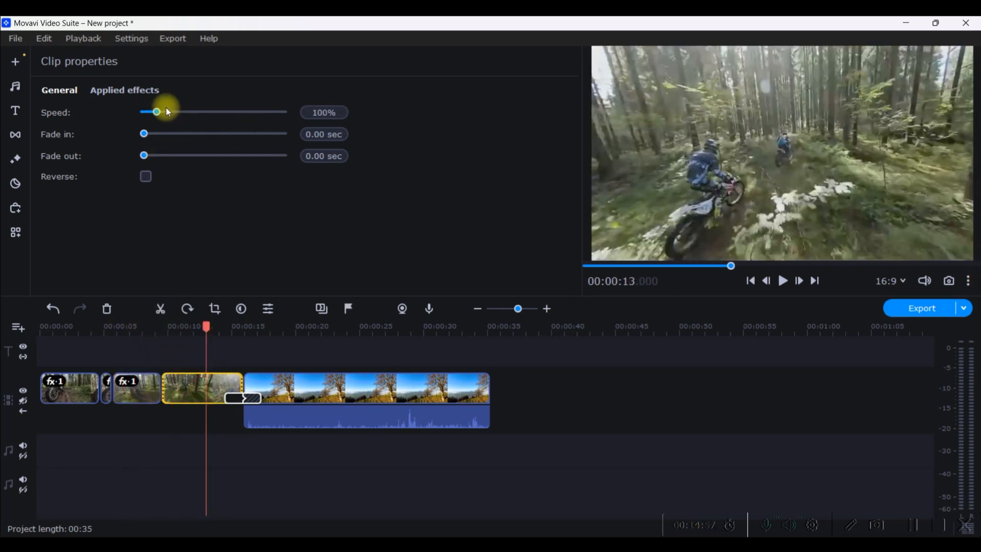
{"action": "left_click_drag", "start_coordinate": [156, 112], "coordinate": [206, 114]}
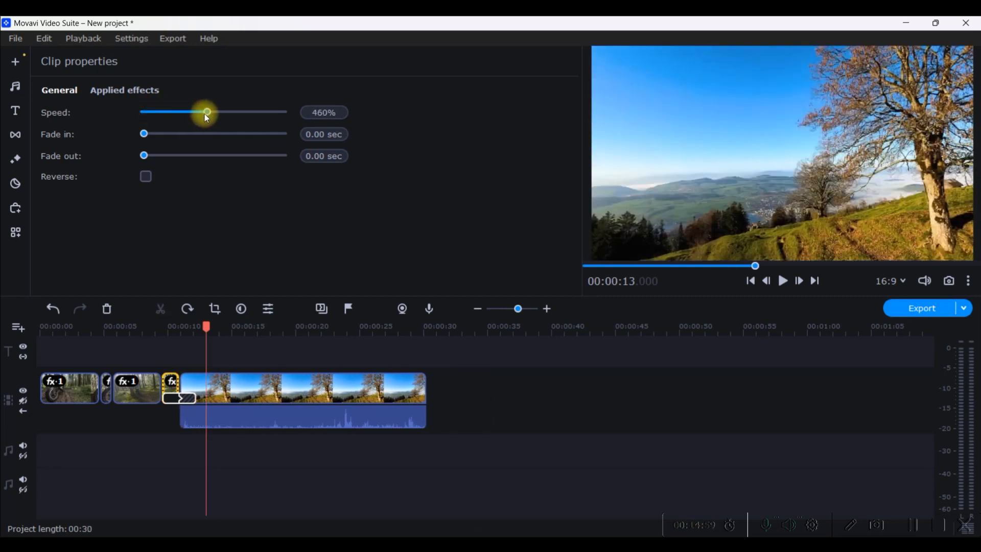
{"action": "left_click", "coordinate": [170, 396]}
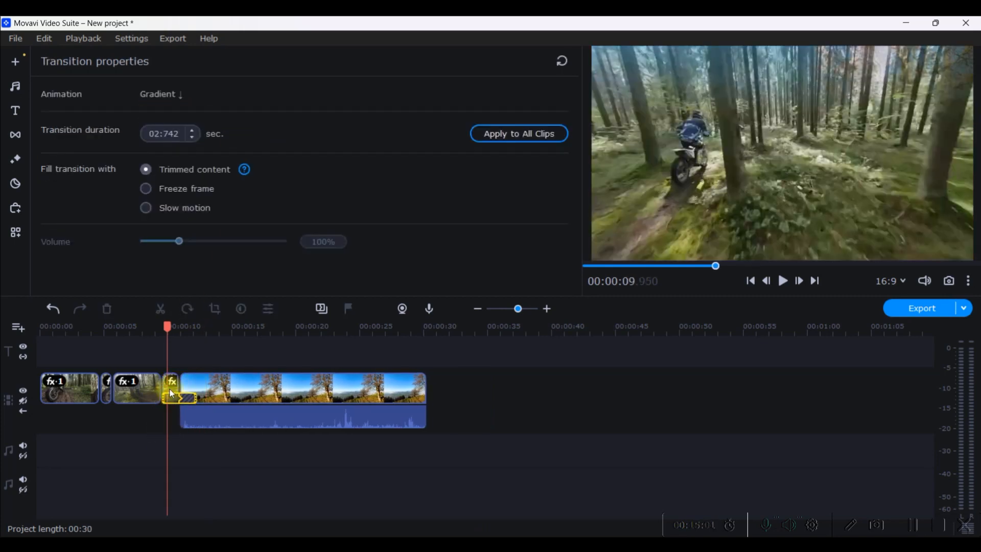
Unpin the player, maximize it and play the time-warped sequence from the start.
{"action": "left_click_drag", "start_coordinate": [168, 326], "coordinate": [5, 316]}
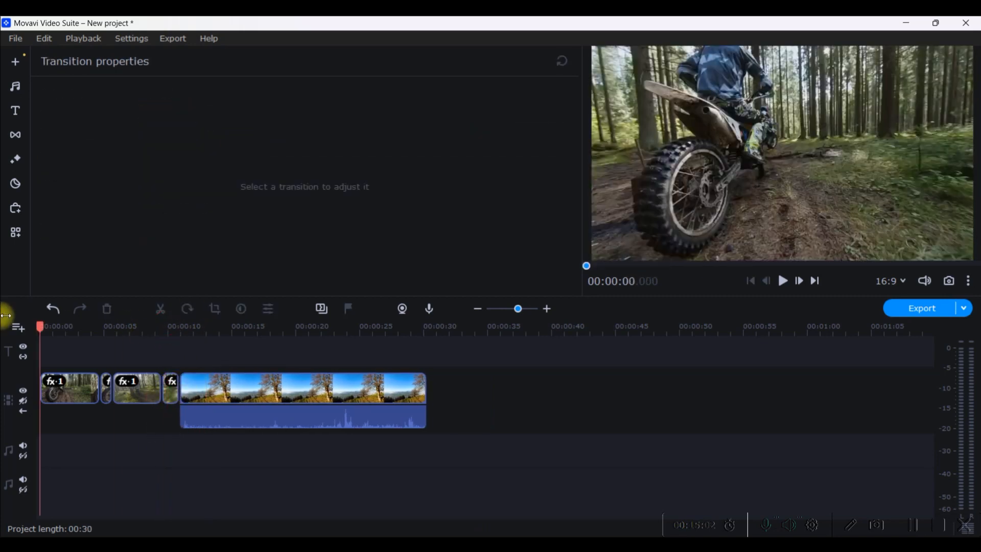
{"action": "left_click", "coordinate": [968, 281]}
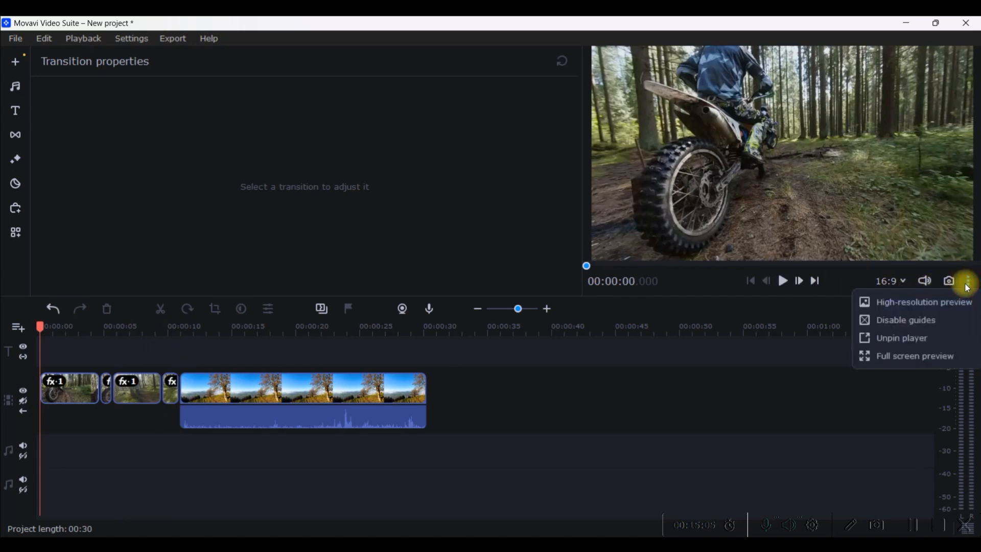
{"action": "left_click", "coordinate": [919, 339]}
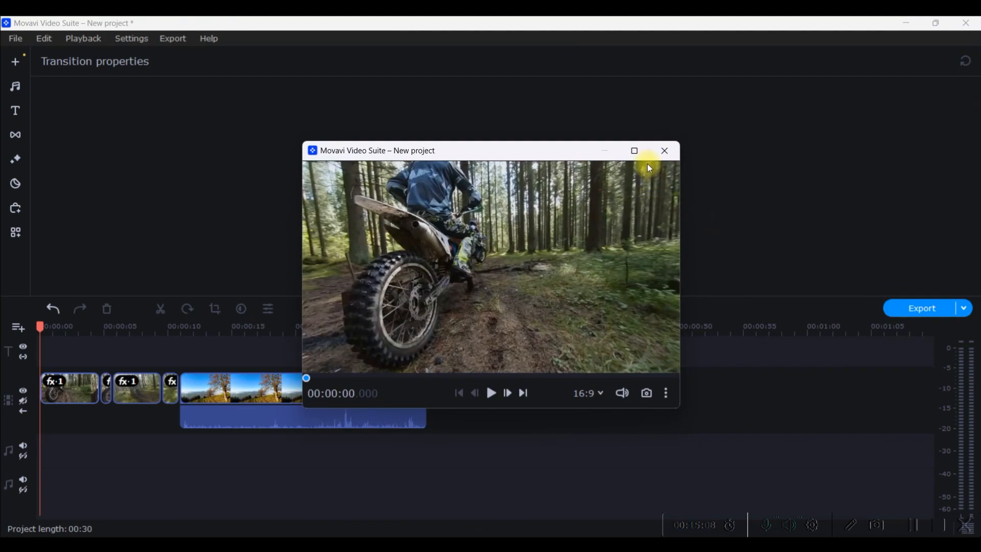
{"action": "left_click", "coordinate": [636, 151]}
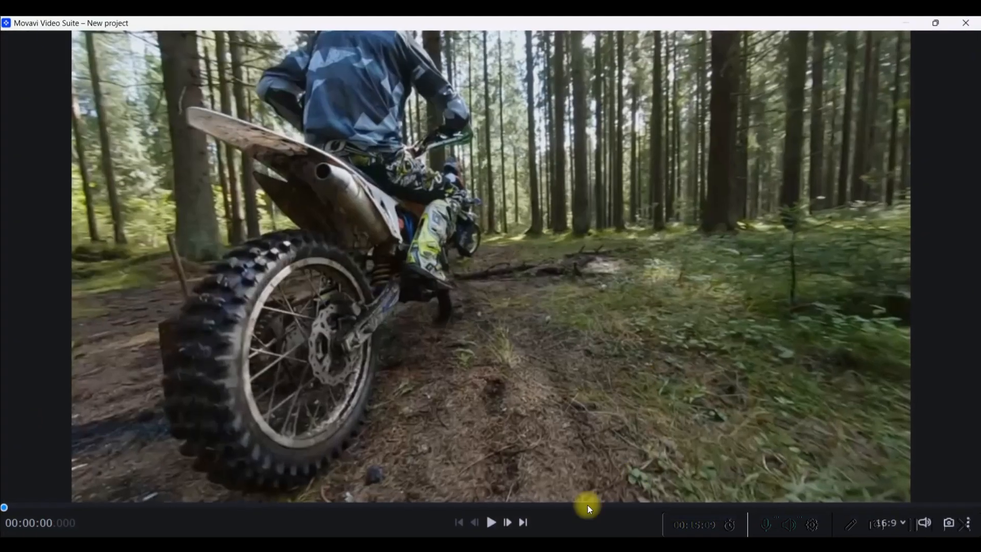
{"action": "left_click", "coordinate": [491, 523]}
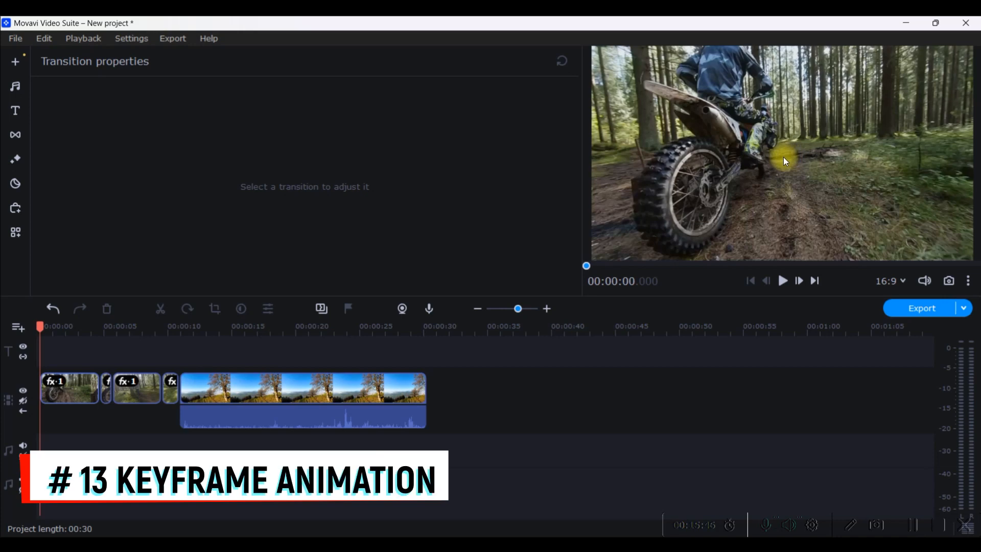
Add the Fire sticker to the title track above the 33% speed segment, at about 00:00:06.4.
{"action": "left_click", "coordinate": [15, 185]}
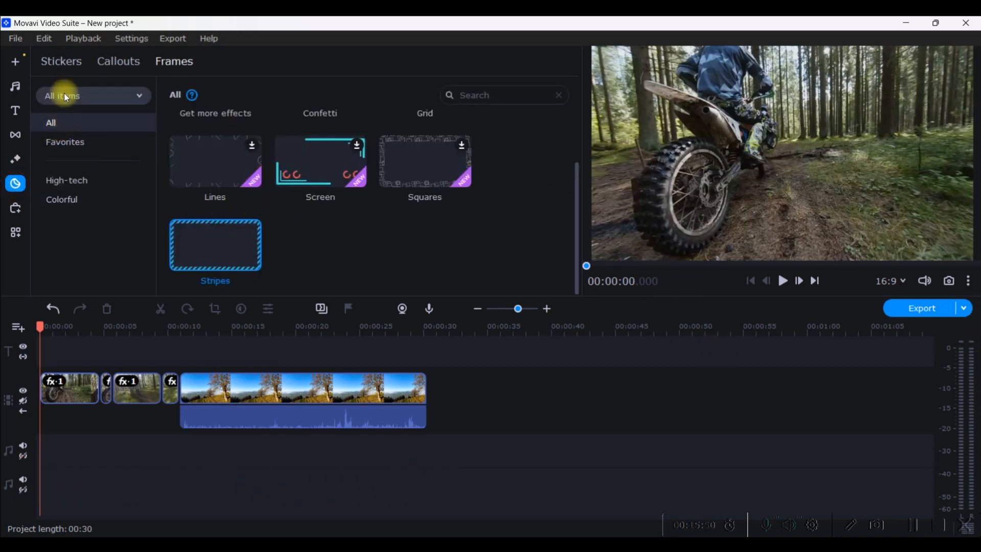
{"action": "left_click", "coordinate": [116, 61]}
{"action": "left_click", "coordinate": [60, 60]}
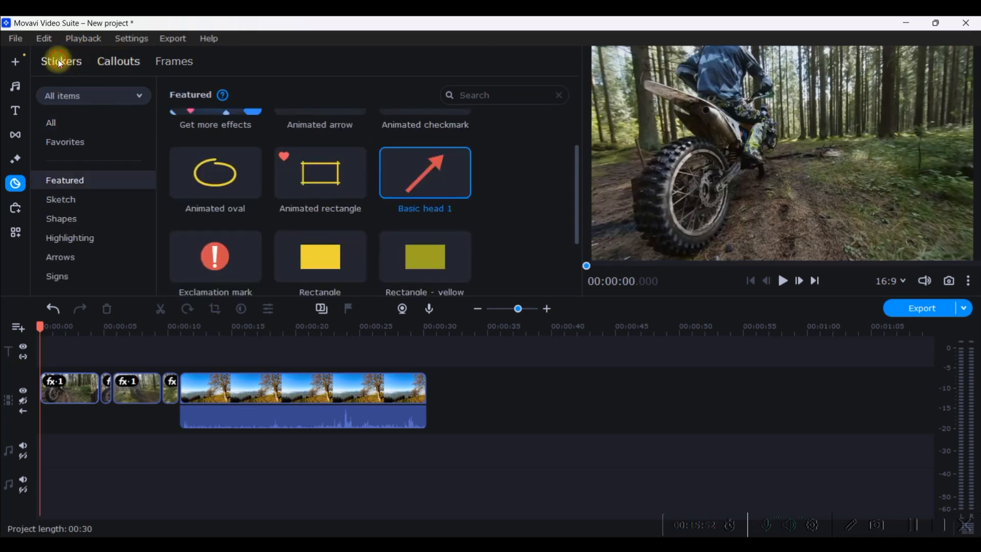
{"action": "scroll", "coordinate": [335, 182], "scroll_direction": "down", "scroll_amount": 2}
{"action": "scroll", "coordinate": [337, 182], "scroll_direction": "up", "scroll_amount": 2}
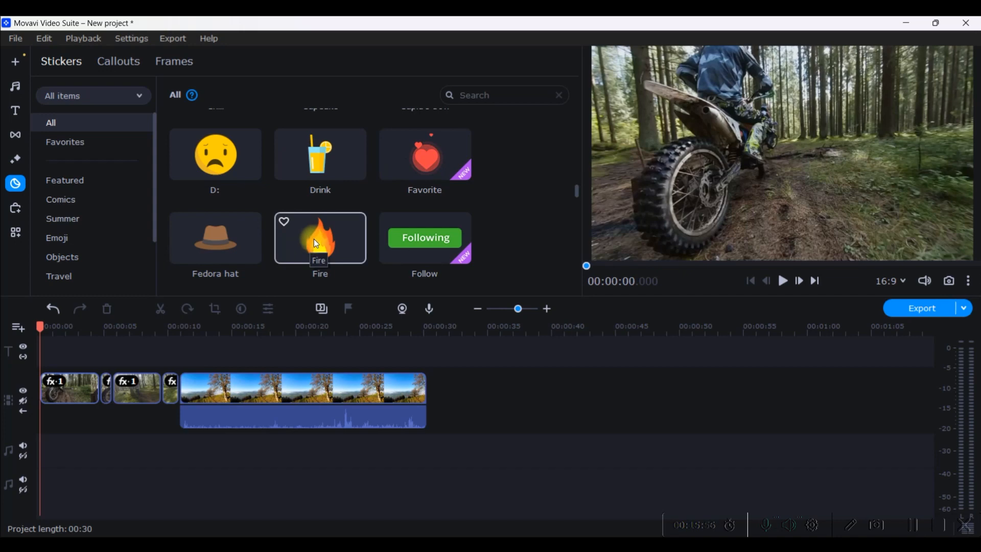
{"action": "left_click_drag", "start_coordinate": [320, 241], "coordinate": [125, 347]}
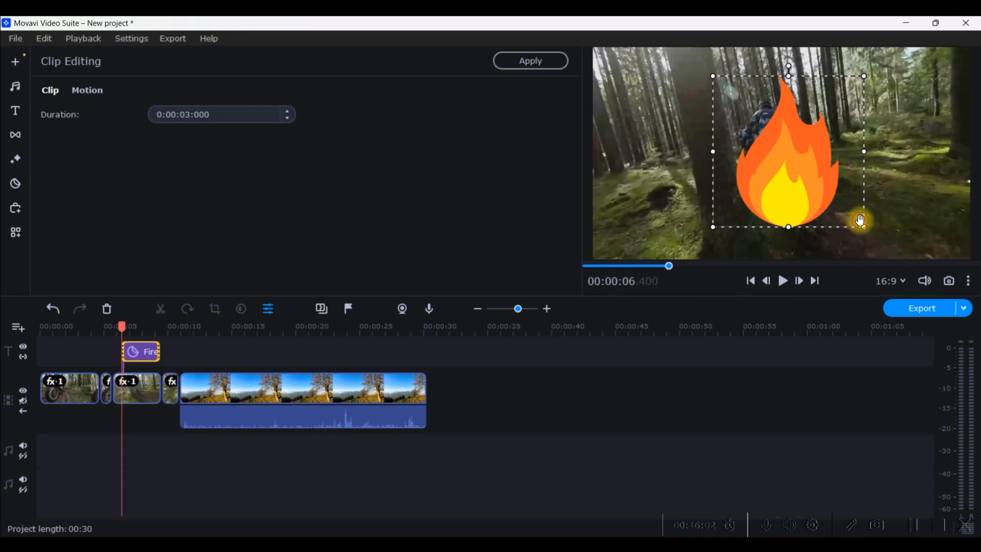
Shrink the Fire sticker, rotate it so the flame's tip trails down and away, and position it behind the motorbike's rear wheel.
{"action": "left_click_drag", "start_coordinate": [863, 226], "coordinate": [826, 189]}
{"action": "left_click_drag", "start_coordinate": [771, 66], "coordinate": [682, 204]}
{"action": "left_click_drag", "start_coordinate": [766, 166], "coordinate": [759, 203]}
{"action": "left_click_drag", "start_coordinate": [824, 215], "coordinate": [754, 182]}
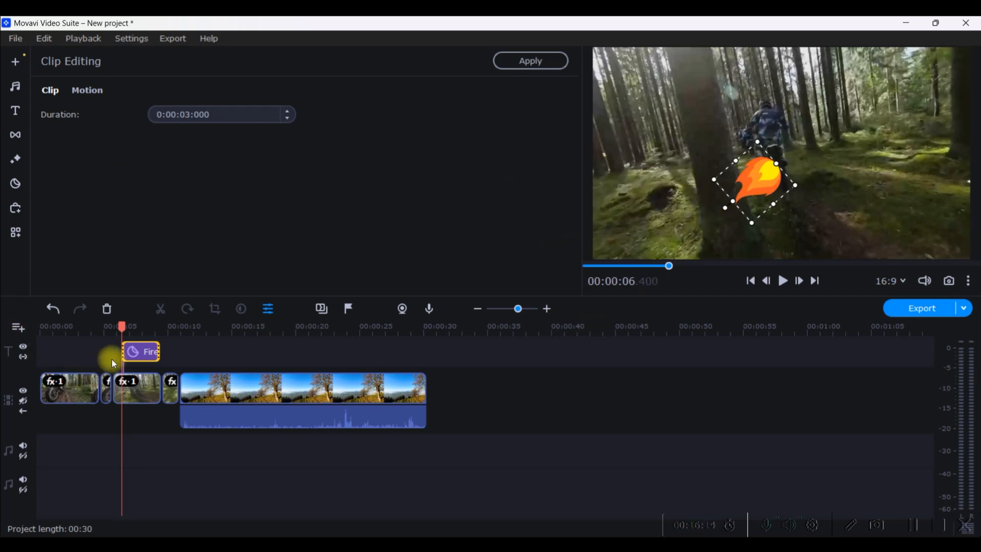
Apply the easy Slide ← animation to the Fire sticker and play it back.
{"action": "left_click", "coordinate": [139, 356]}
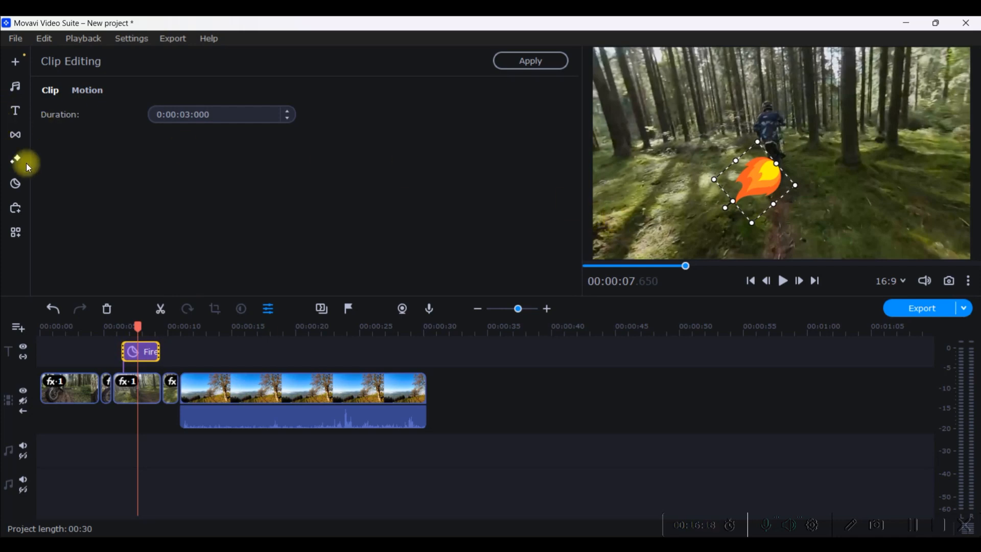
{"action": "left_click", "coordinate": [16, 232]}
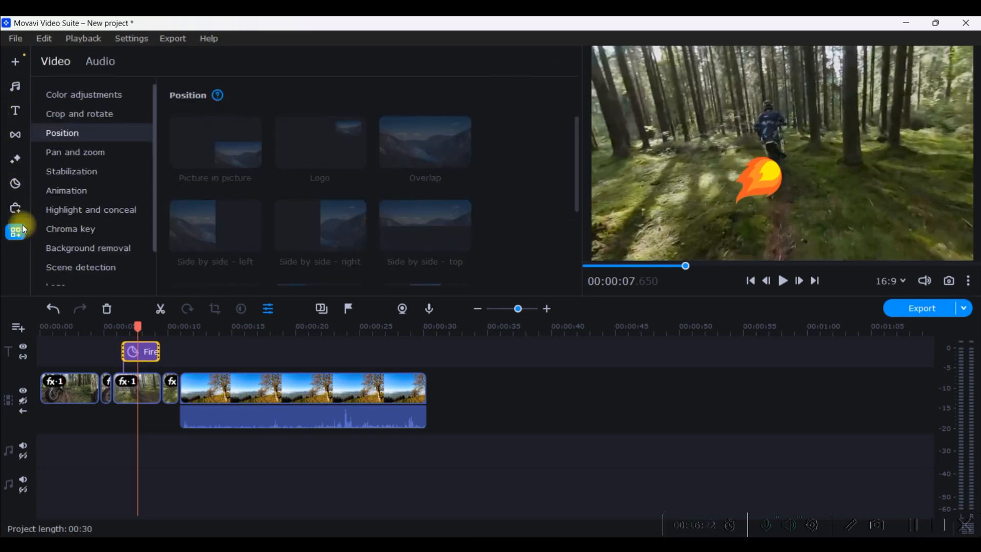
{"action": "left_click", "coordinate": [66, 191]}
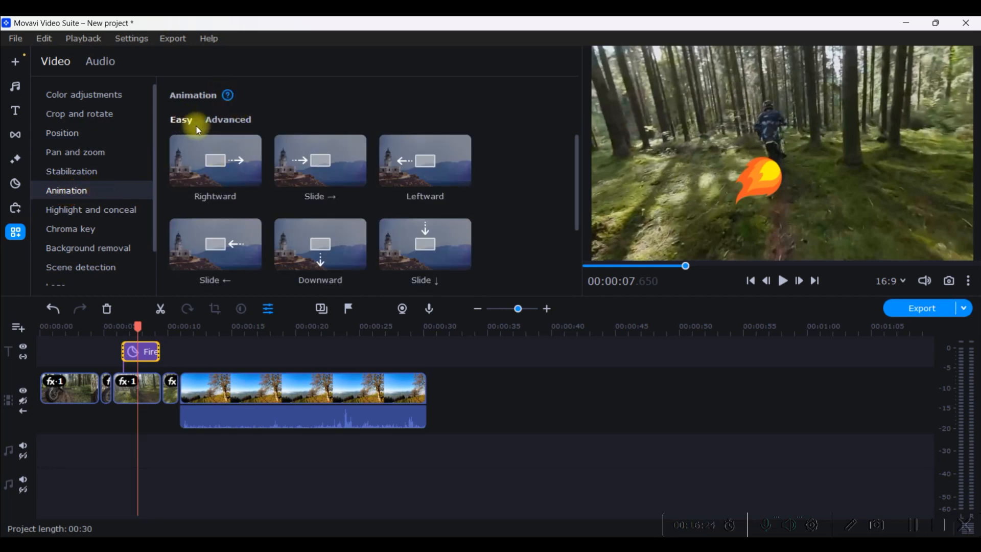
{"action": "left_click", "coordinate": [244, 184]}
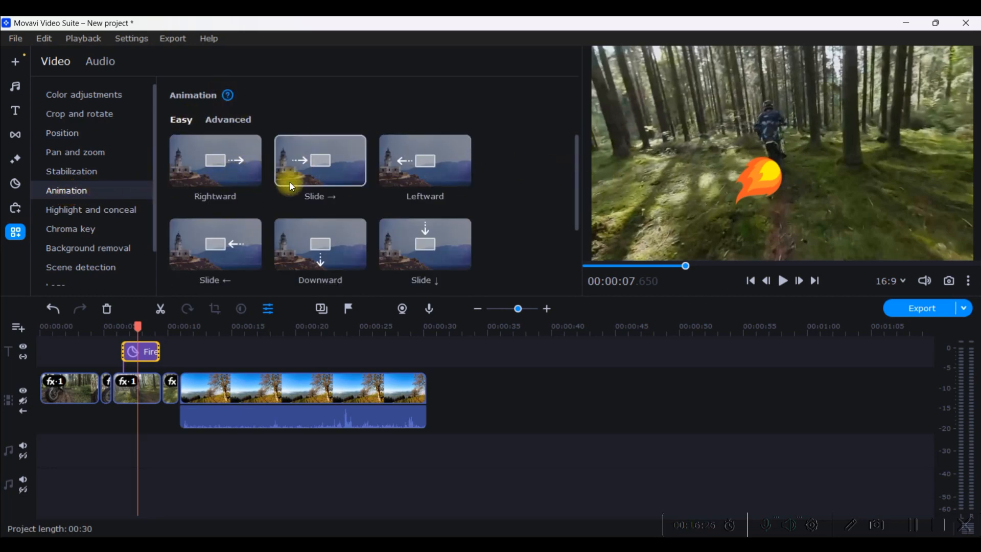
{"action": "mouse_move", "coordinate": [213, 246]}
{"action": "left_mouse_down"}
{"action": "mouse_move", "coordinate": [209, 265]}
{"action": "mouse_move", "coordinate": [127, 357]}
{"action": "left_mouse_up"}
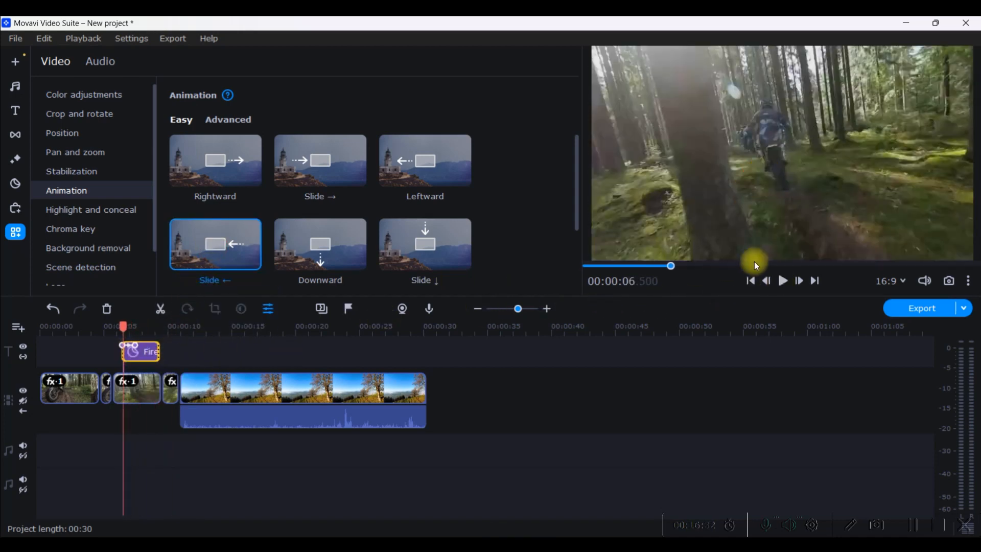
{"action": "left_click", "coordinate": [782, 281]}
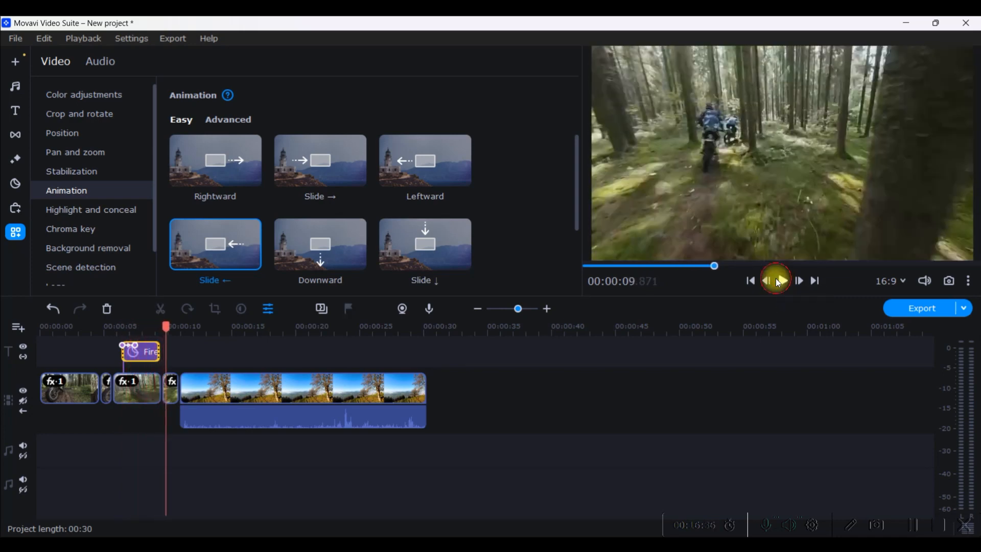
{"action": "left_click", "coordinate": [136, 357]}
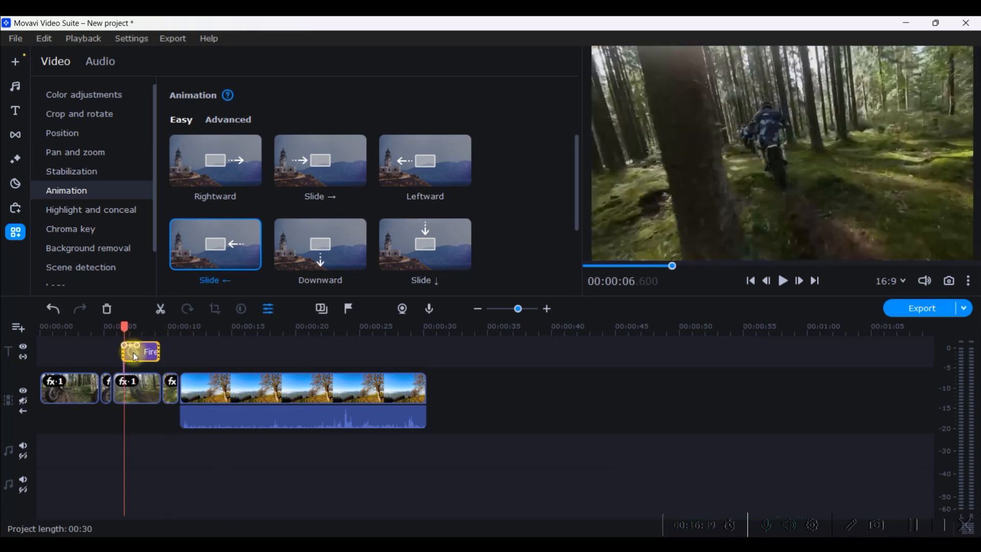
{"action": "key", "text": "Delete"}
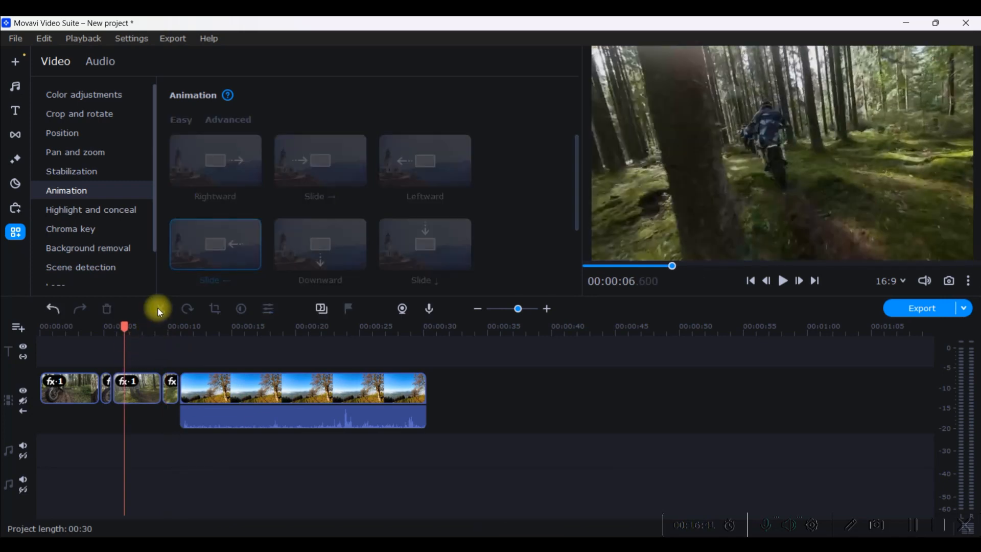
{"action": "left_click", "coordinate": [53, 308]}
Remove the Slide ← animation keyframes from the Fire sticker.
{"action": "right_click", "coordinate": [134, 349]}
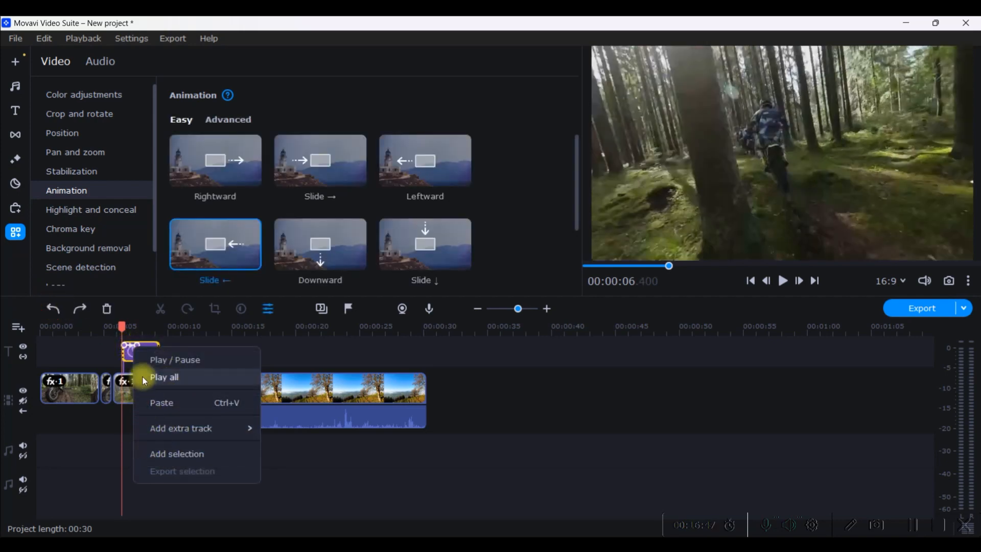
{"action": "right_click", "coordinate": [126, 344]}
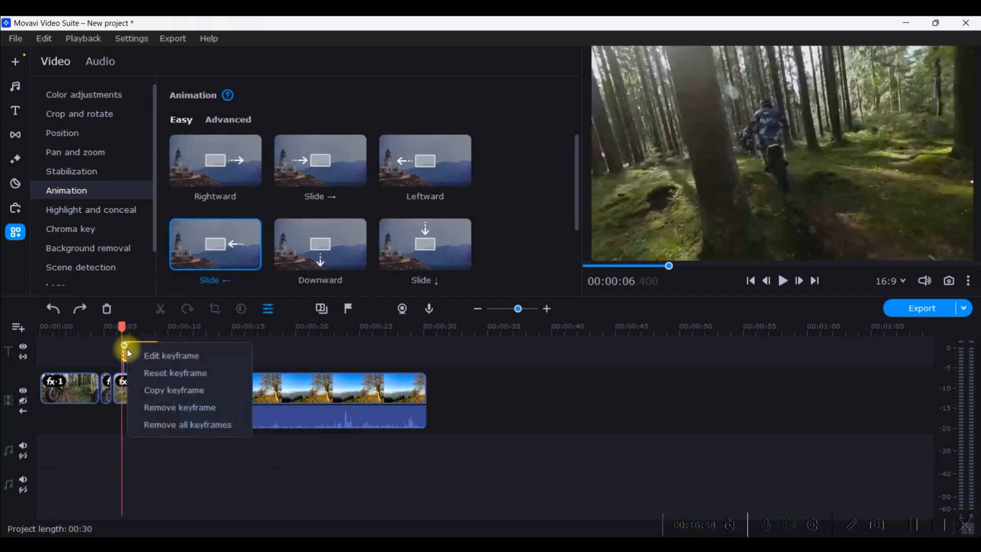
{"action": "left_click", "coordinate": [171, 408]}
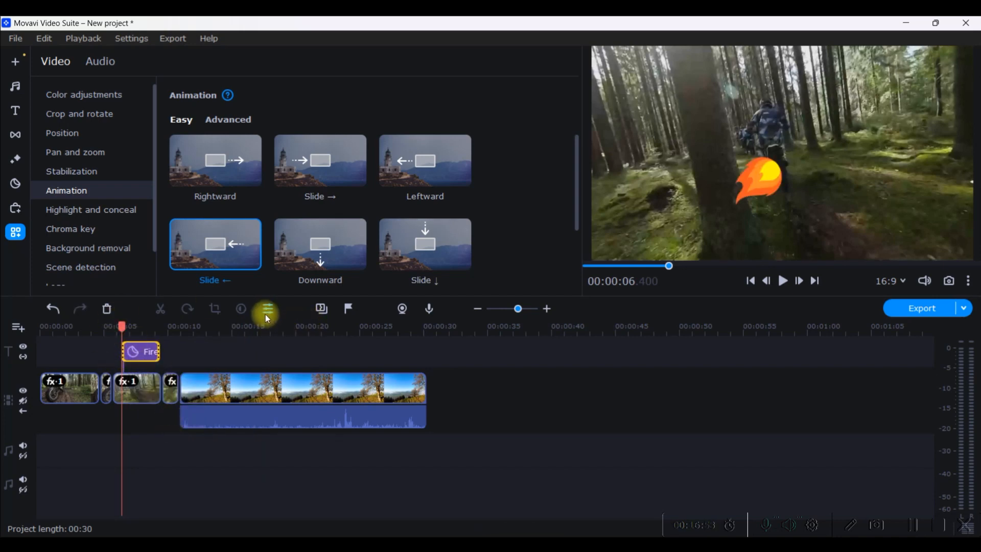
Add an advanced keyframe animation to the Fire sticker and lower the flame slightly at its first keyframe.
{"action": "left_click", "coordinate": [230, 119]}
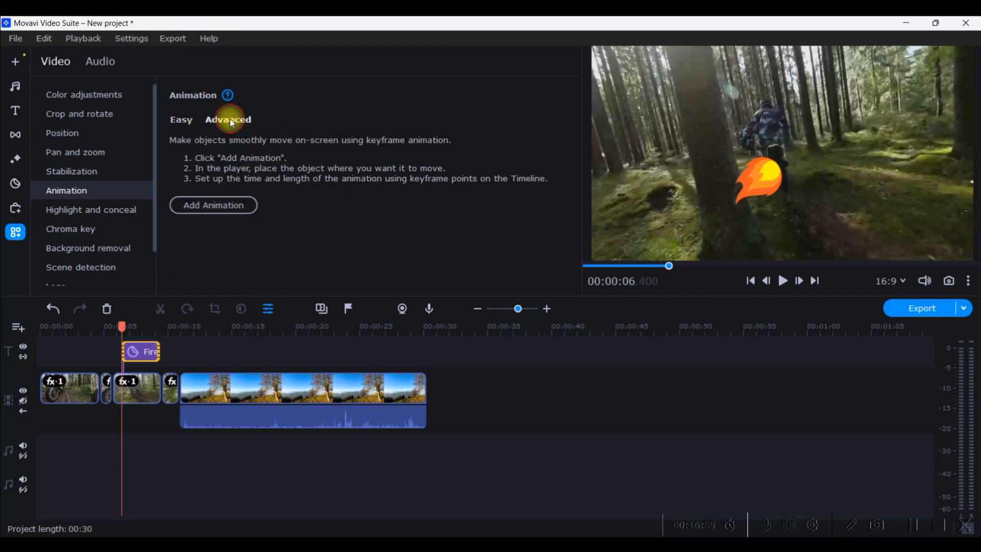
{"action": "left_click", "coordinate": [220, 205]}
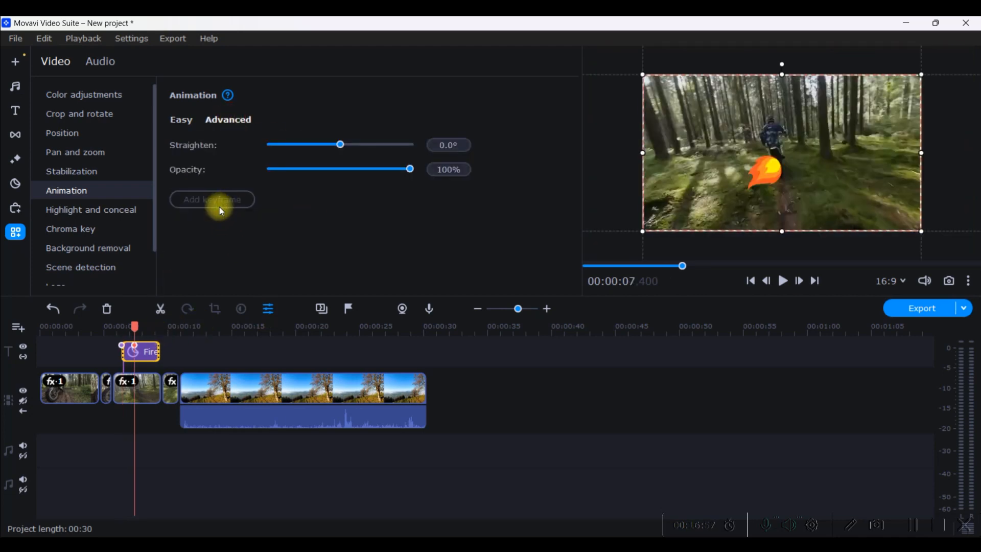
{"action": "left_click", "coordinate": [124, 345]}
{"action": "left_click", "coordinate": [784, 173]}
{"action": "left_click_drag", "start_coordinate": [785, 181], "coordinate": [783, 185]}
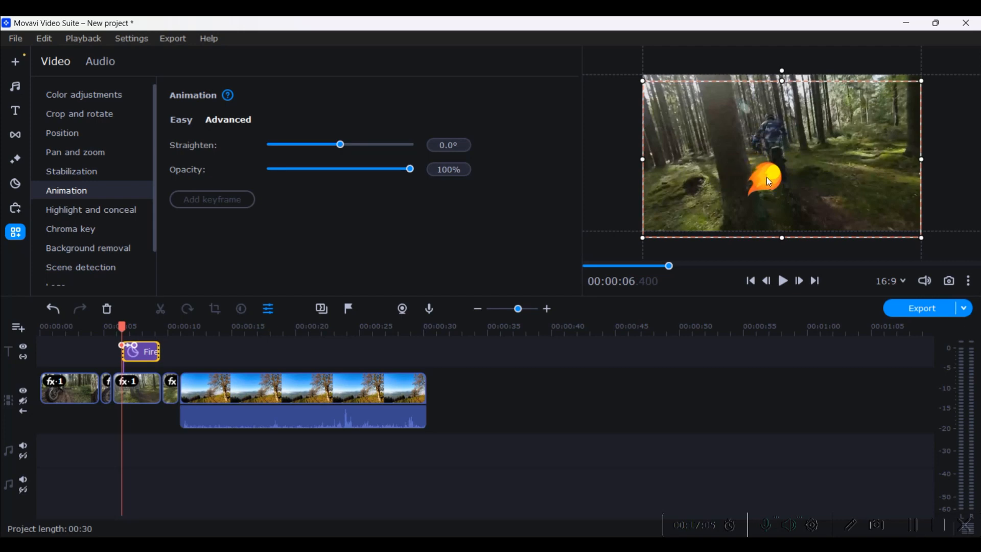
Move the Fire sticker's last keyframe to 00:00:09.4 with the flame beyond the picture's lower-left corner, and raise the first keyframe's position back to full-frame alignment.
{"action": "left_click_drag", "start_coordinate": [135, 345], "coordinate": [158, 345]}
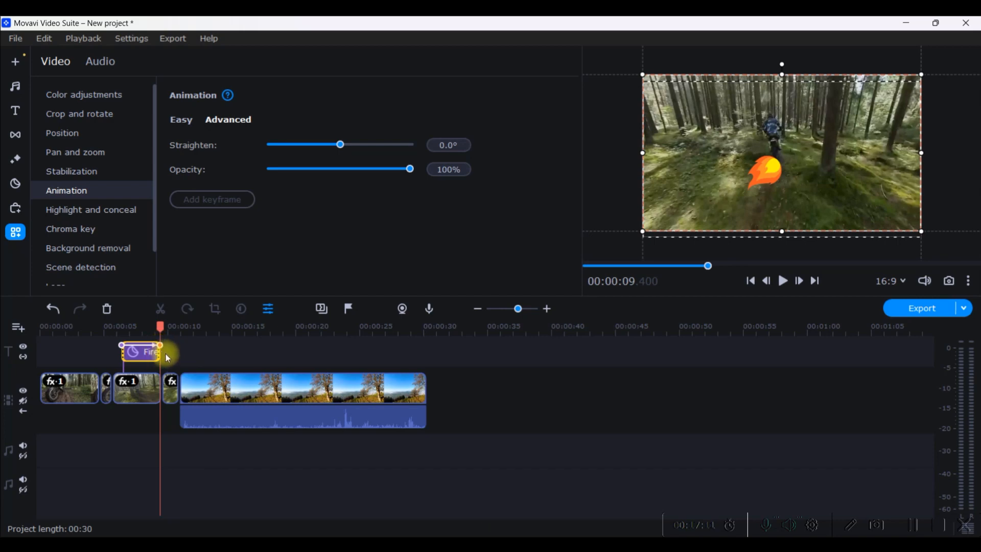
{"action": "left_click_drag", "start_coordinate": [882, 160], "coordinate": [754, 211]}
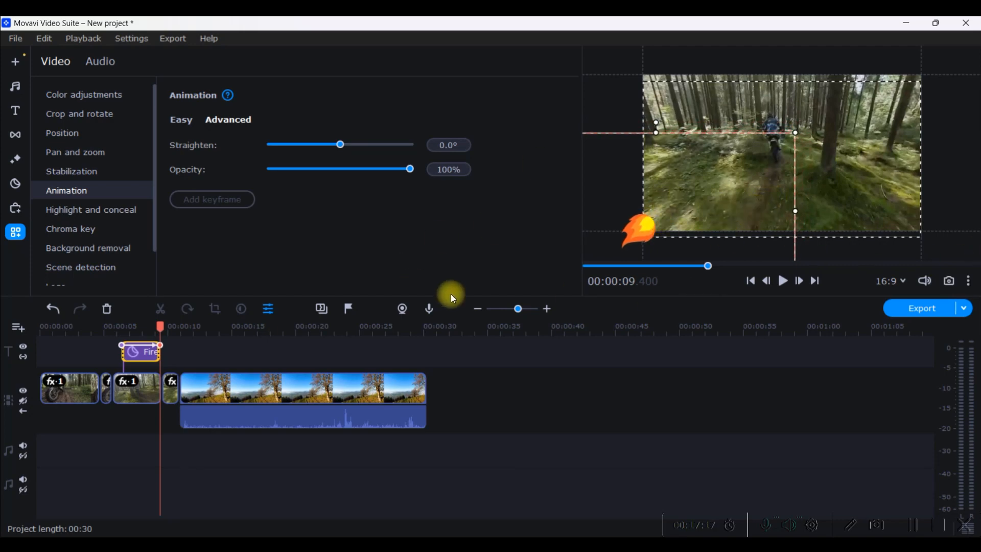
{"action": "left_click", "coordinate": [121, 343]}
{"action": "left_click_drag", "start_coordinate": [808, 181], "coordinate": [808, 176]}
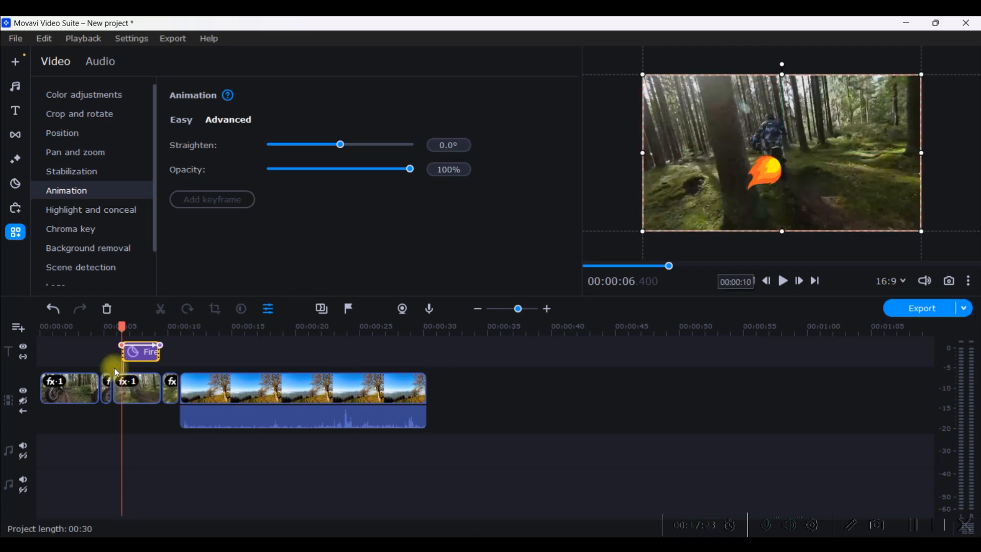
Try Precise motion tracking on the Fire sticker, placing the tracking frame over the motorbike rider.
{"action": "left_click", "coordinate": [267, 310]}
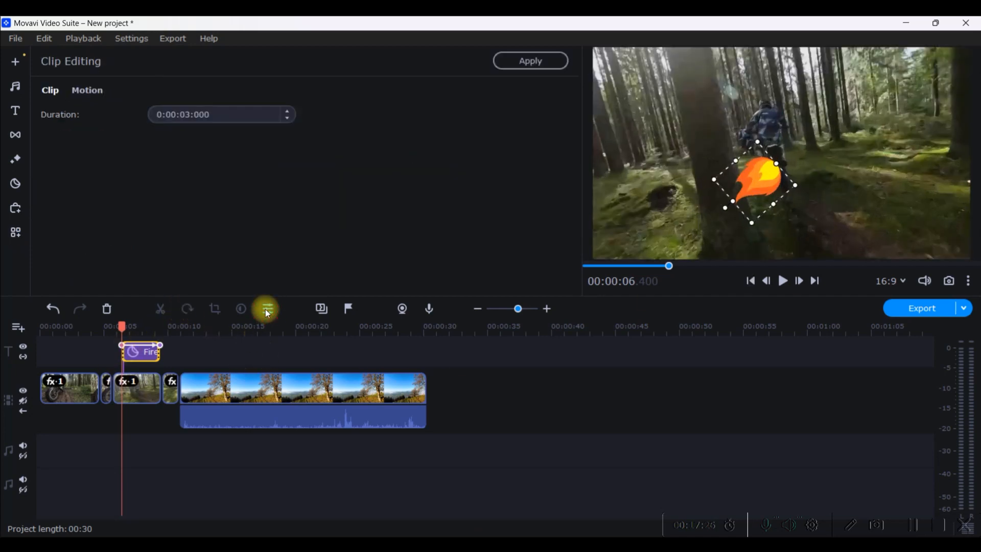
{"action": "left_click", "coordinate": [78, 93]}
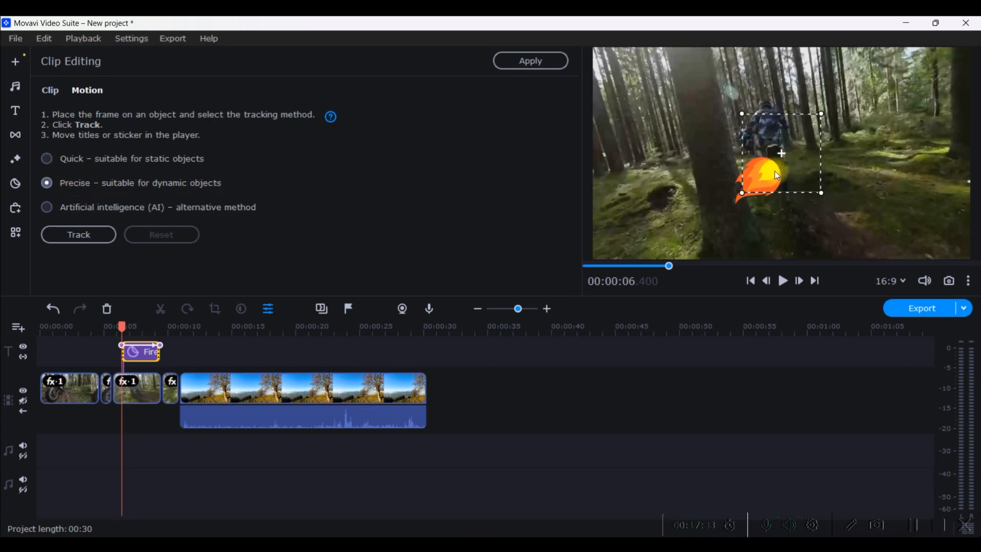
{"action": "left_click_drag", "start_coordinate": [780, 132], "coordinate": [781, 111]}
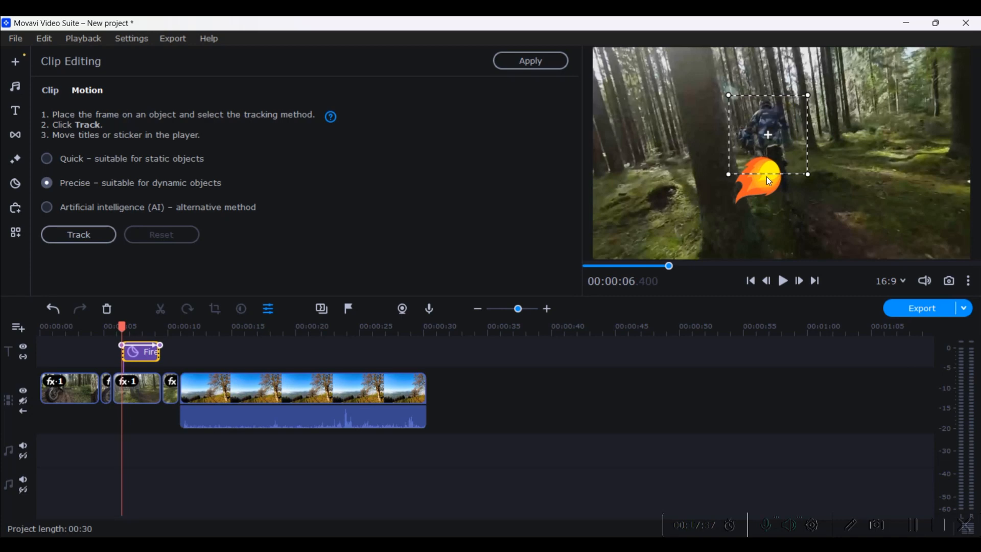
{"action": "left_click_drag", "start_coordinate": [777, 134], "coordinate": [777, 128]}
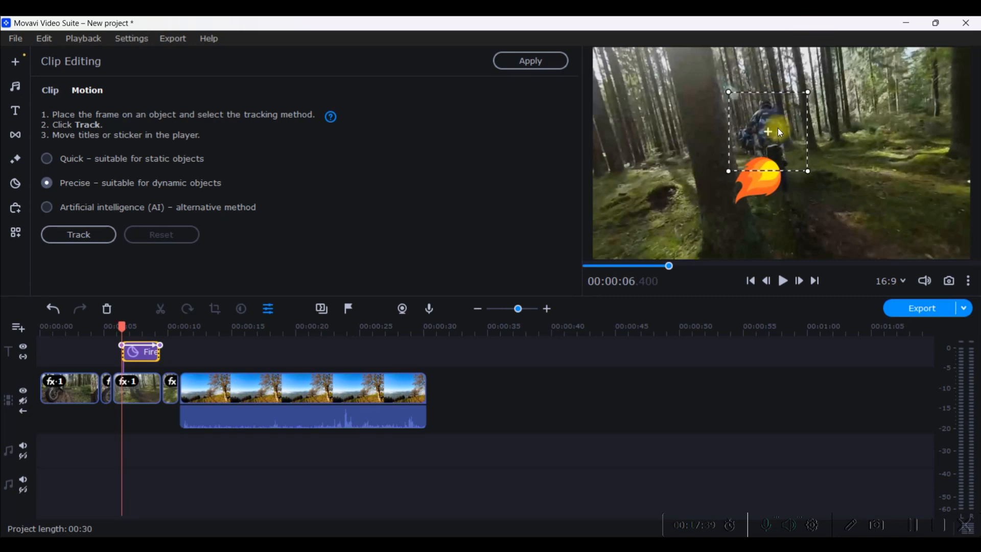
Play back the Fire sticker's animation from just before its start.
{"action": "left_click_drag", "start_coordinate": [158, 358], "coordinate": [114, 335]}
{"action": "left_click", "coordinate": [782, 281]}
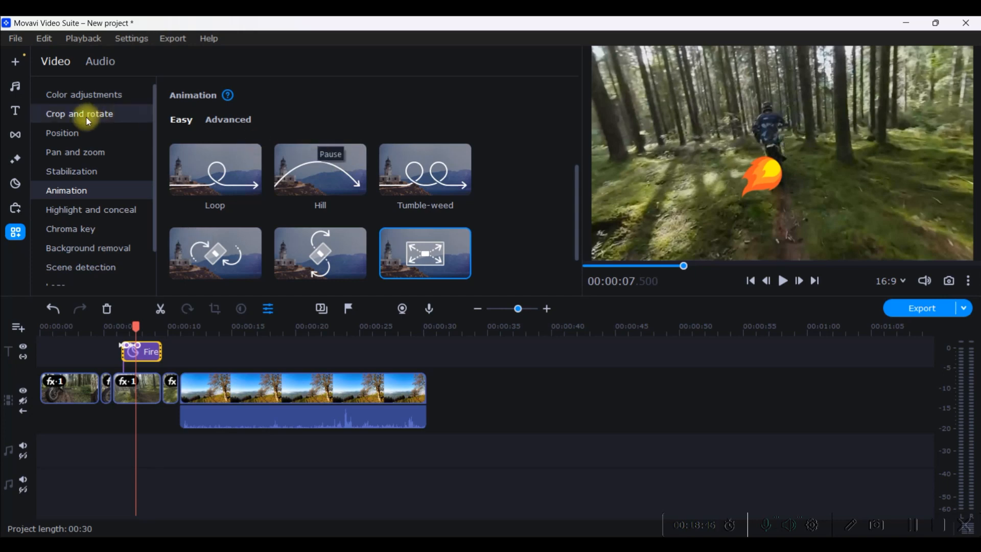
Add the saved PART OF CLIPS title to the title track at the start of the landscape clip.
{"action": "left_click", "coordinate": [15, 117]}
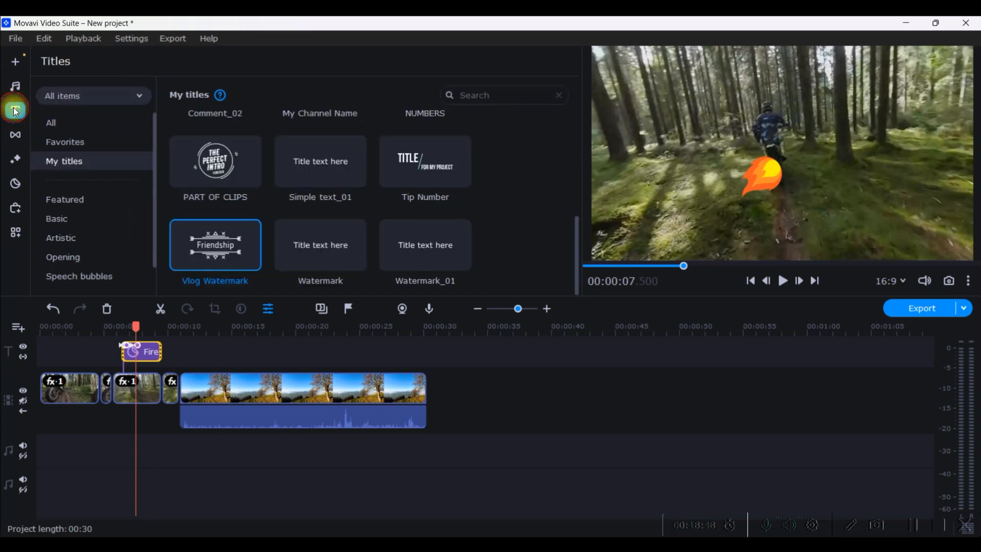
{"action": "left_click_drag", "start_coordinate": [204, 169], "coordinate": [230, 346]}
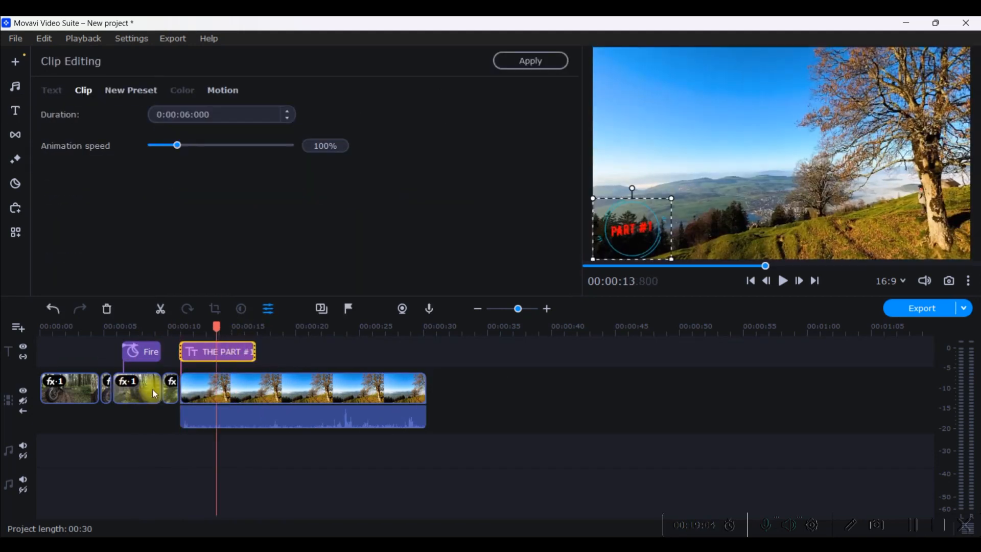
Apply the easy Vortex - out animation to the title above the landscape clip.
{"action": "left_click", "coordinate": [15, 234]}
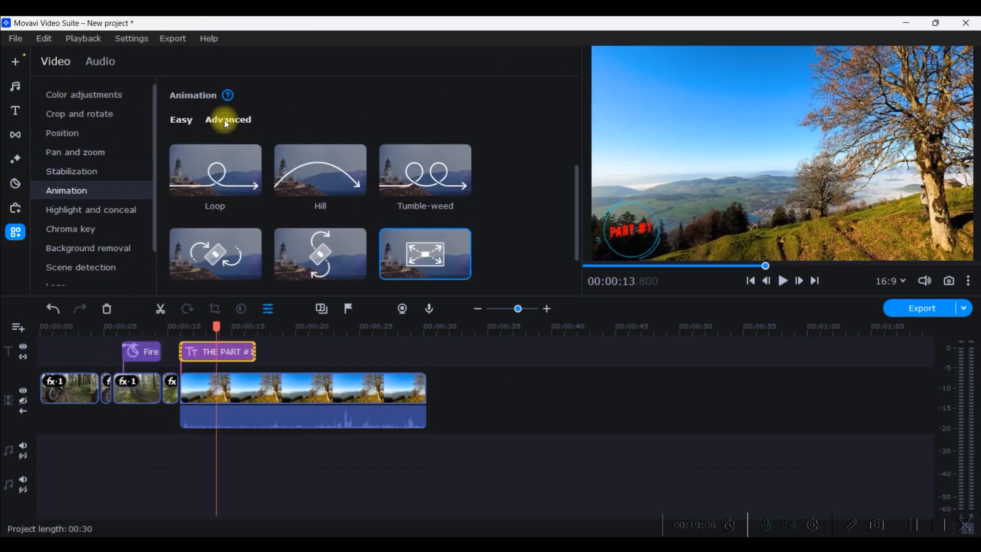
{"action": "scroll", "coordinate": [433, 253], "scroll_direction": "down", "scroll_amount": 1}
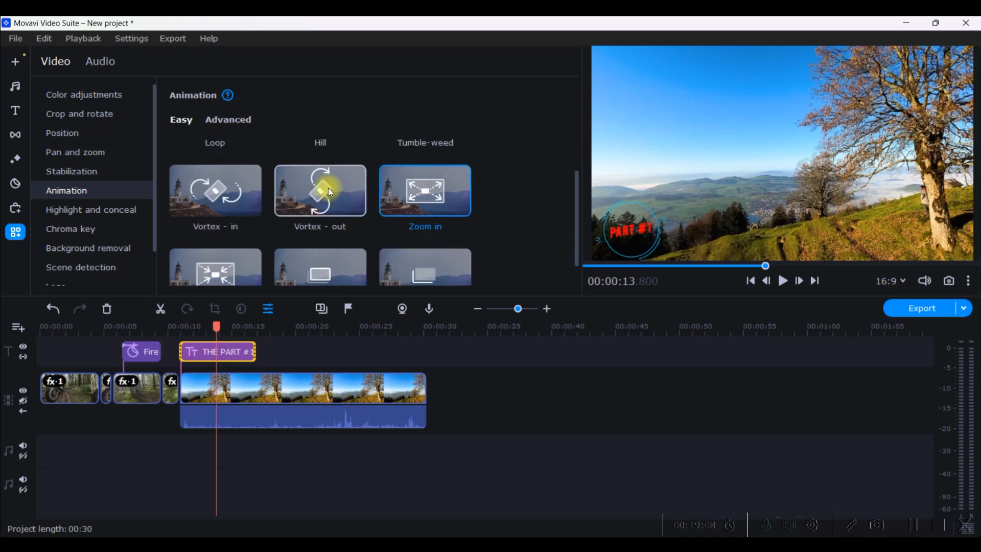
{"action": "mouse_move", "coordinate": [328, 188]}
{"action": "left_mouse_down"}
{"action": "mouse_move", "coordinate": [284, 312]}
{"action": "mouse_move", "coordinate": [179, 334]}
{"action": "mouse_move", "coordinate": [194, 352]}
{"action": "left_mouse_up"}
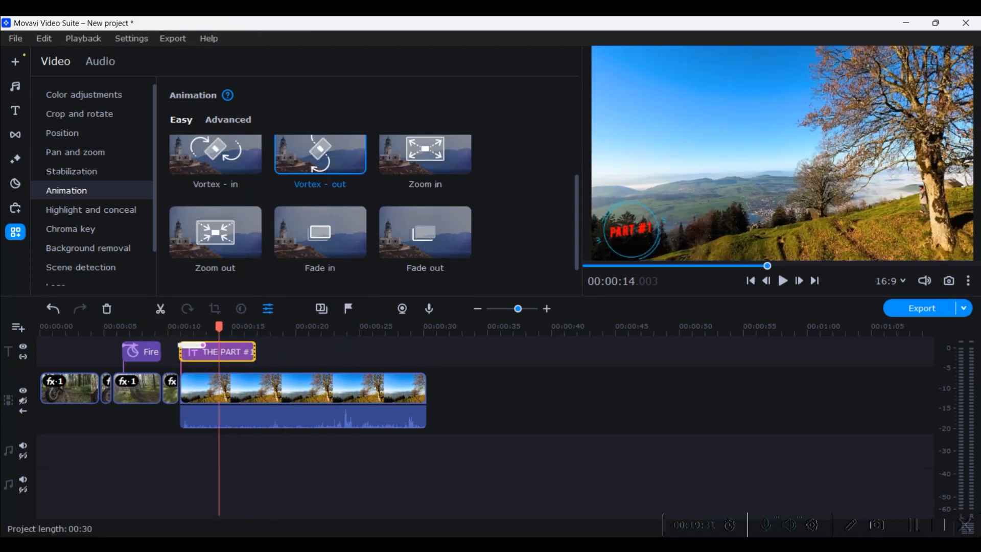
Spread the title's Vortex - out keyframes to near the title's end and play the animation back.
{"action": "left_click", "coordinate": [239, 348]}
{"action": "left_click_drag", "start_coordinate": [239, 347], "coordinate": [167, 325]}
{"action": "left_click", "coordinate": [782, 281]}
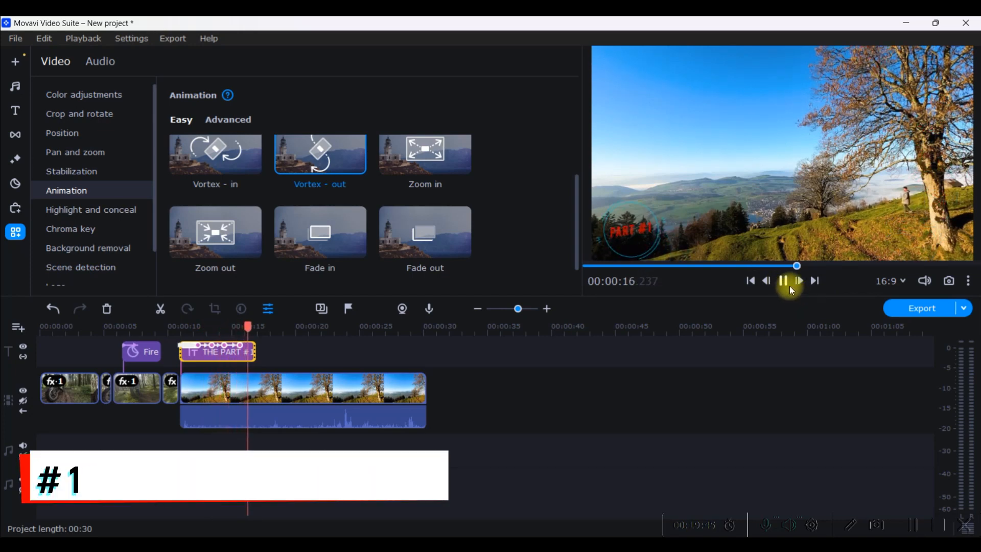
{"action": "left_click", "coordinate": [780, 281]}
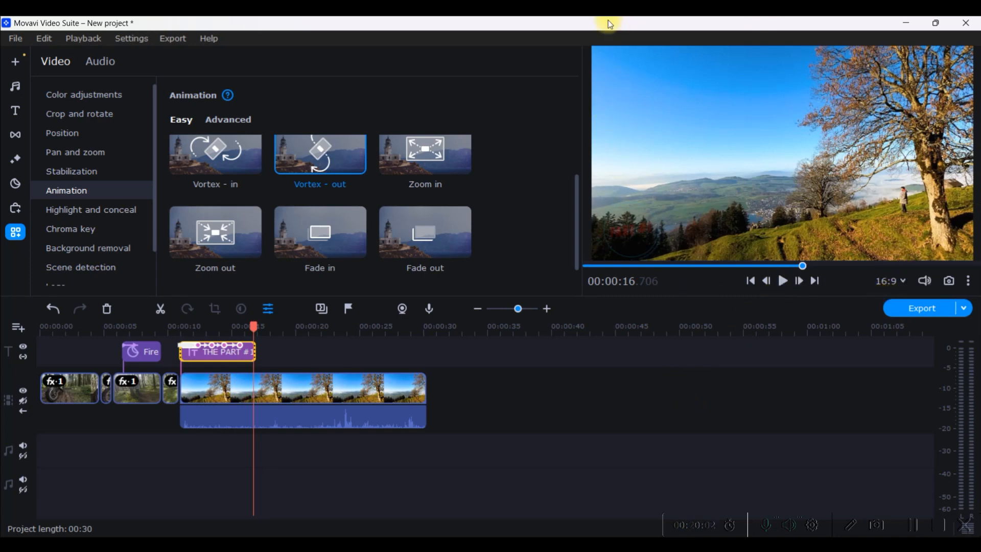
Switch the project's aspect ratio to 1:1 for Instagram post/Facebook and back to 16:9 for YouTube.
{"action": "left_click", "coordinate": [902, 283]}
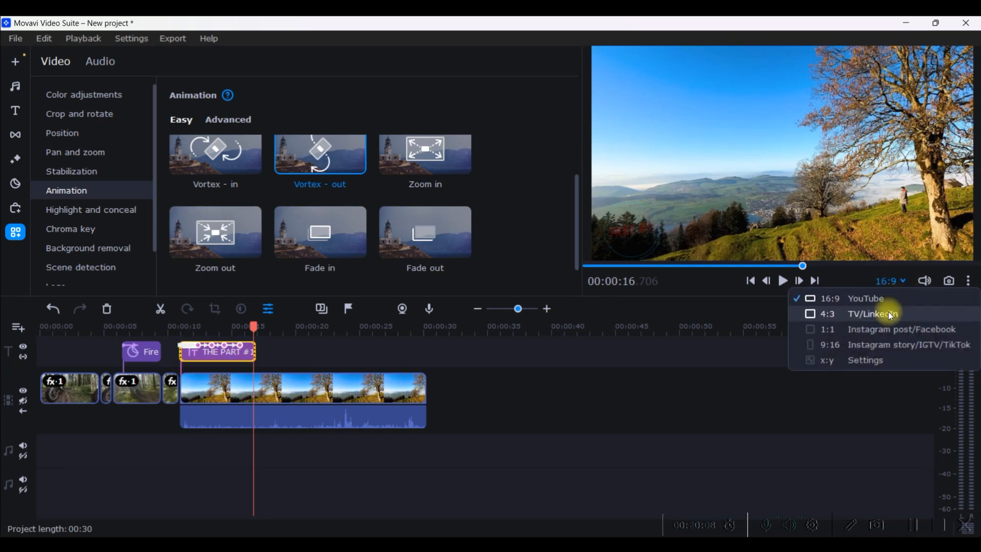
{"action": "left_click", "coordinate": [883, 339]}
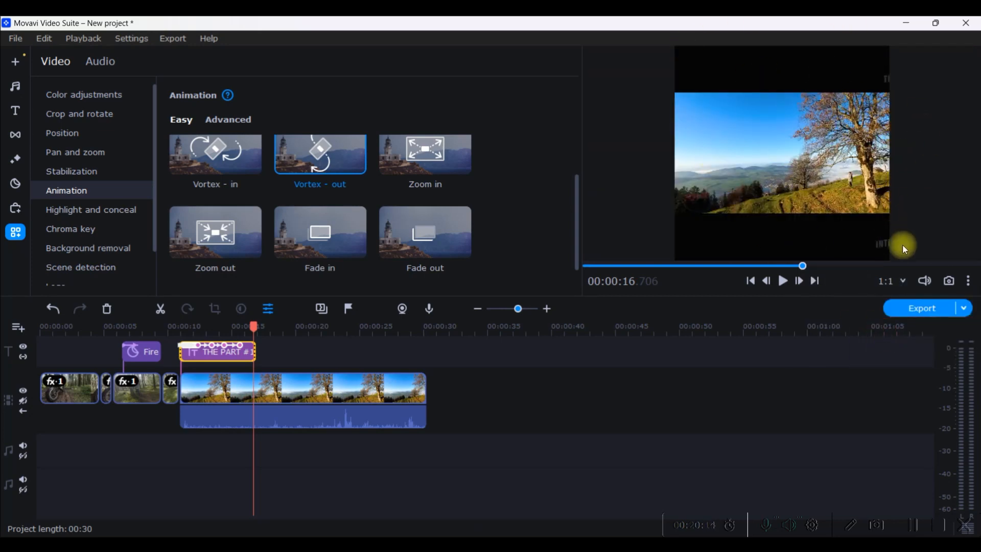
{"action": "left_click", "coordinate": [895, 281]}
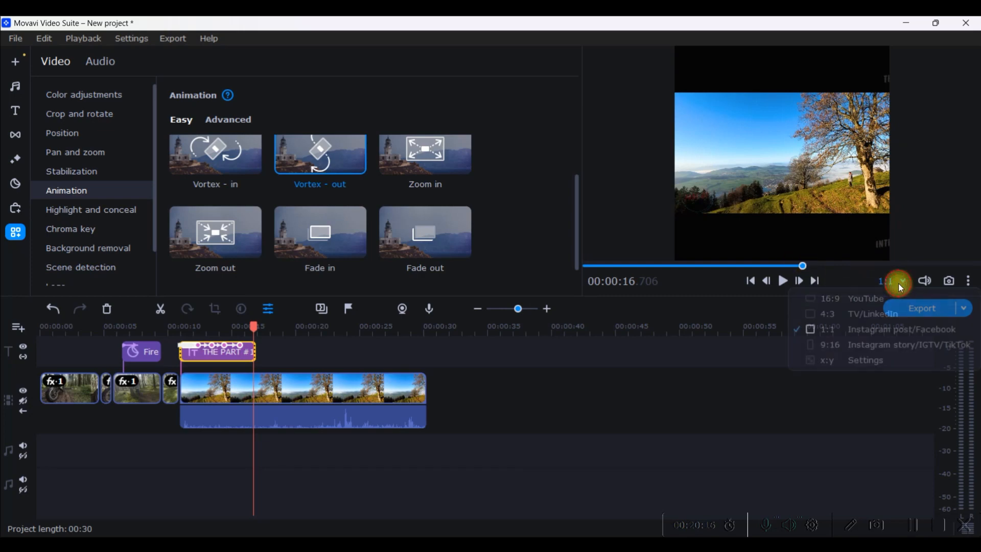
{"action": "left_click", "coordinate": [891, 300]}
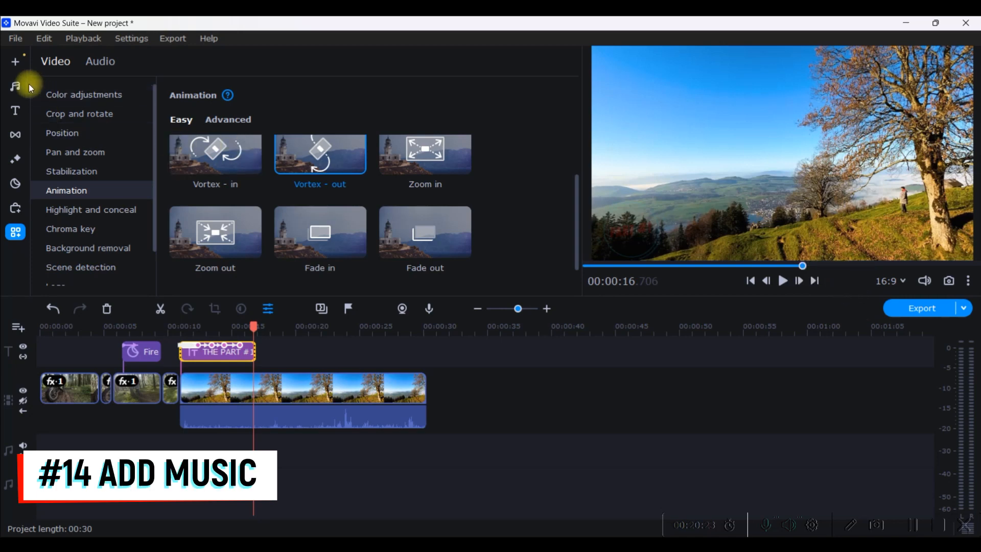
Browse the built-in music tracks and sound effects for suitable audio.
{"action": "left_click", "coordinate": [15, 87]}
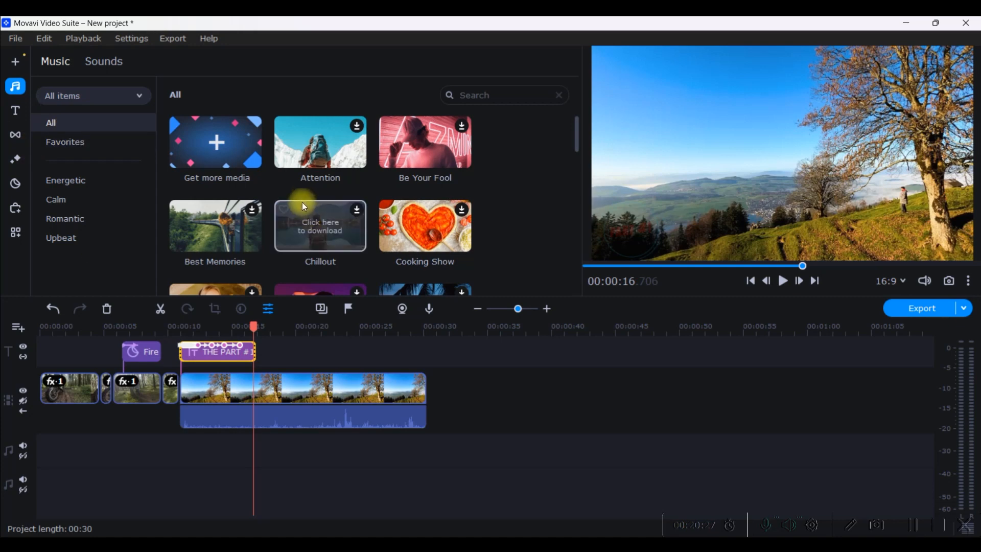
{"action": "scroll", "coordinate": [304, 194], "scroll_direction": "down", "scroll_amount": 4}
{"action": "scroll", "coordinate": [319, 193], "scroll_direction": "down", "scroll_amount": 1}
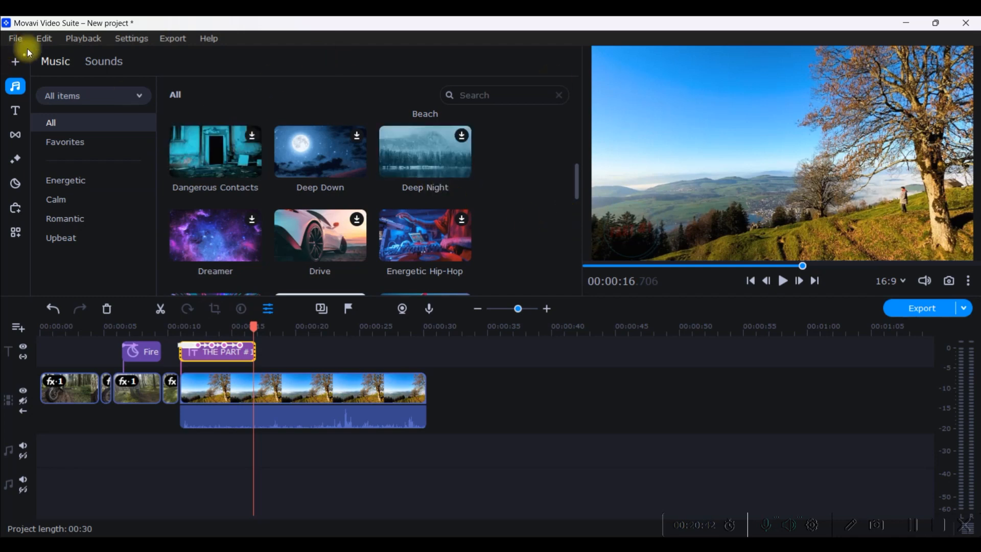
{"action": "left_click", "coordinate": [106, 62]}
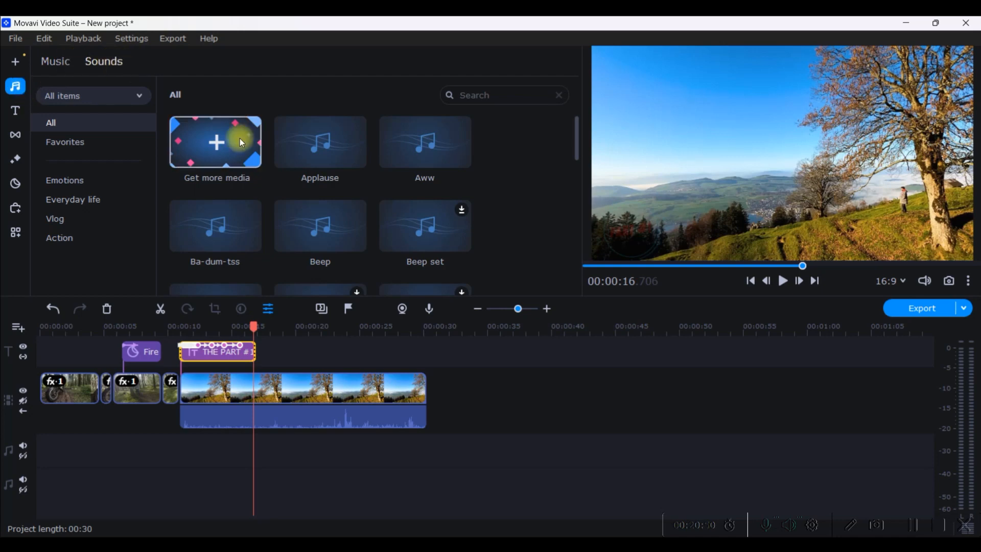
{"action": "scroll", "coordinate": [351, 164], "scroll_direction": "down", "scroll_amount": 2}
{"action": "scroll", "coordinate": [333, 213], "scroll_direction": "down", "scroll_amount": 2}
{"action": "scroll", "coordinate": [327, 217], "scroll_direction": "up", "scroll_amount": 4}
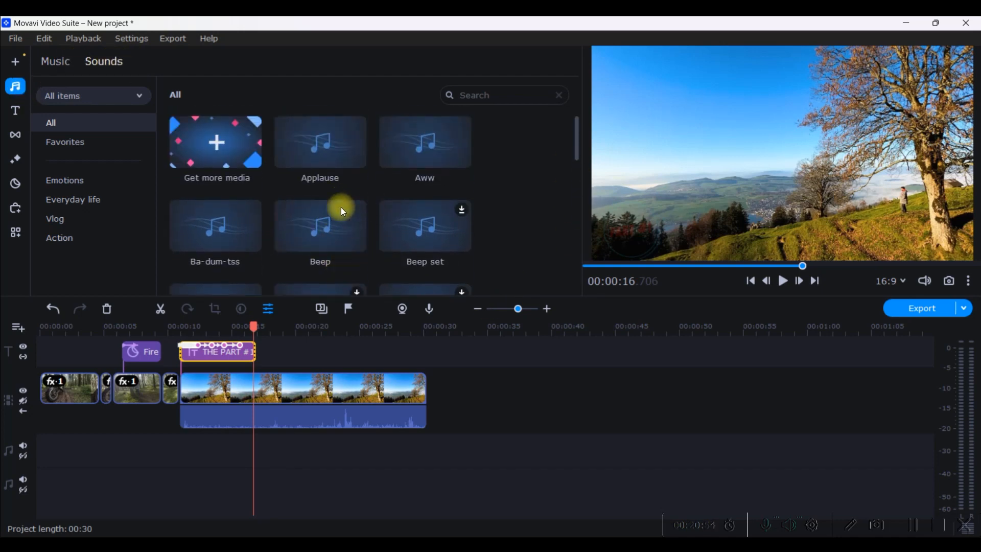
Import By the Fireplace - TrackTribe.mp3, place it on the audio track at the timeline's start, and play it back.
{"action": "left_click", "coordinate": [15, 61]}
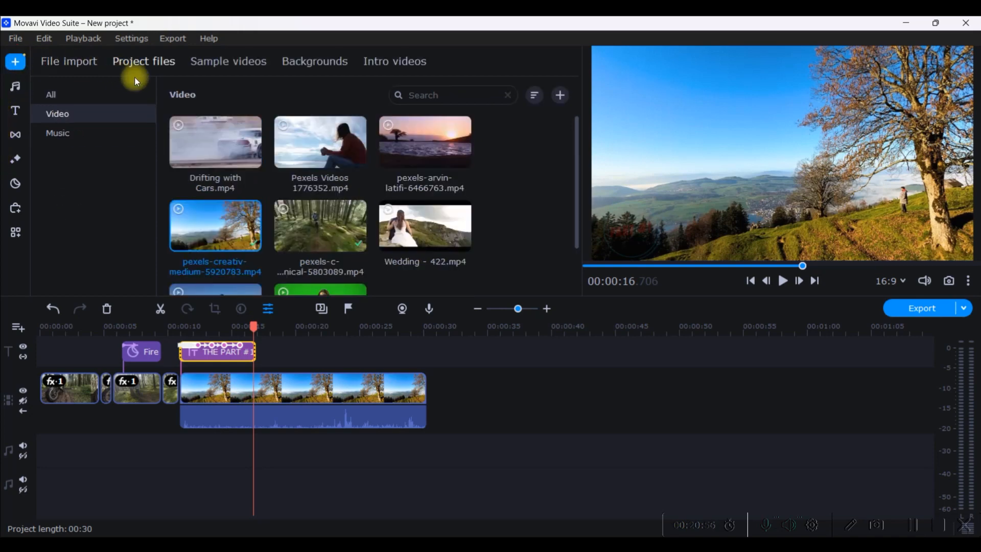
{"action": "left_click", "coordinate": [63, 65]}
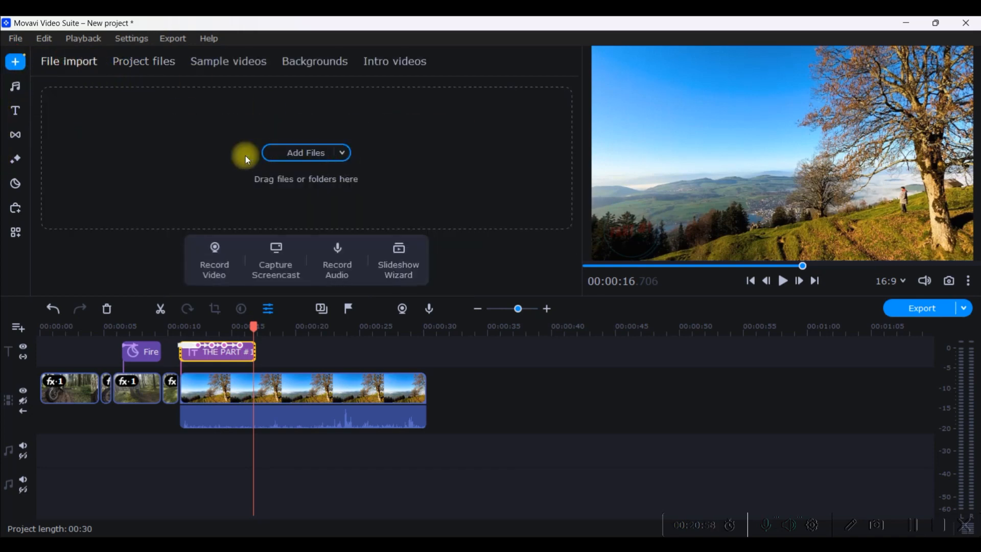
{"action": "left_click", "coordinate": [305, 152]}
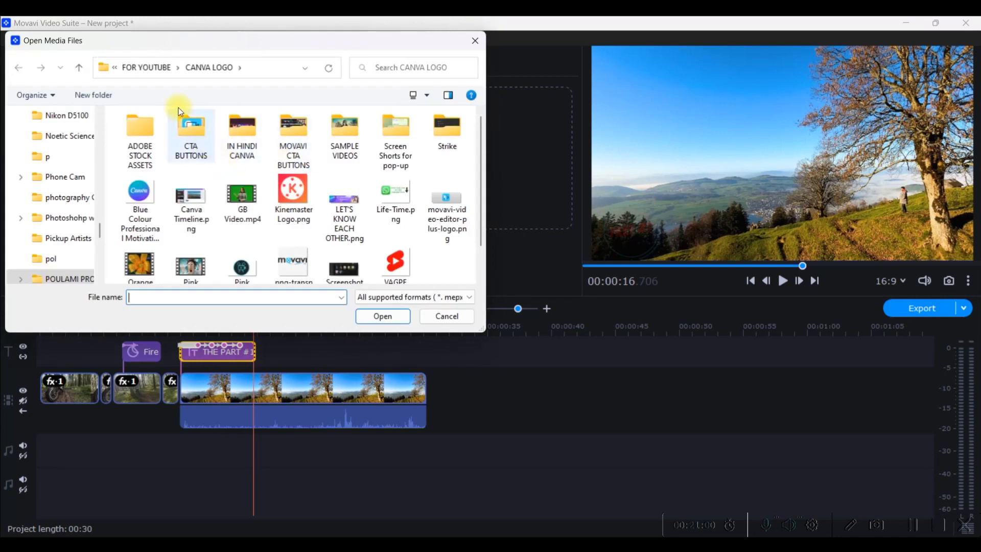
{"action": "left_click", "coordinate": [131, 67]}
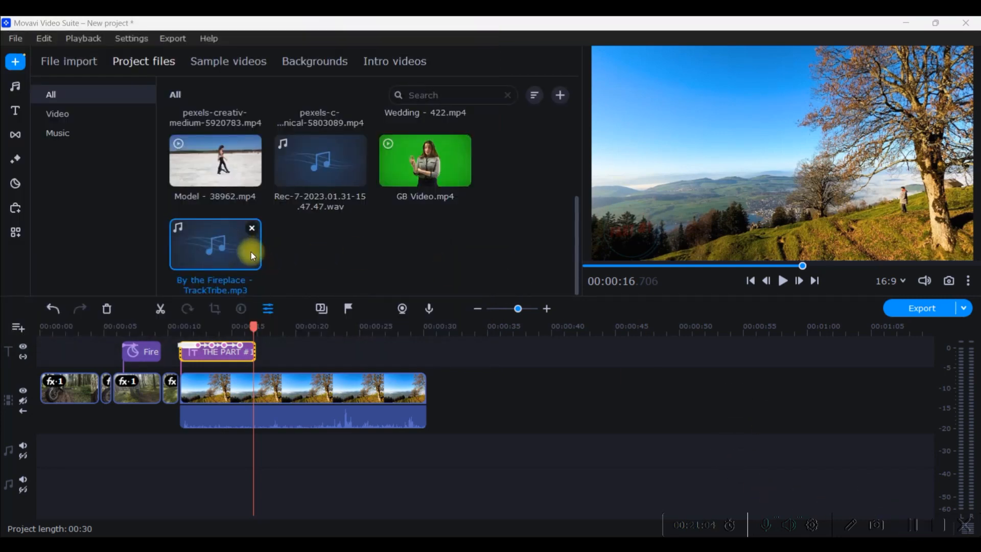
{"action": "left_click_drag", "start_coordinate": [251, 253], "coordinate": [71, 443]}
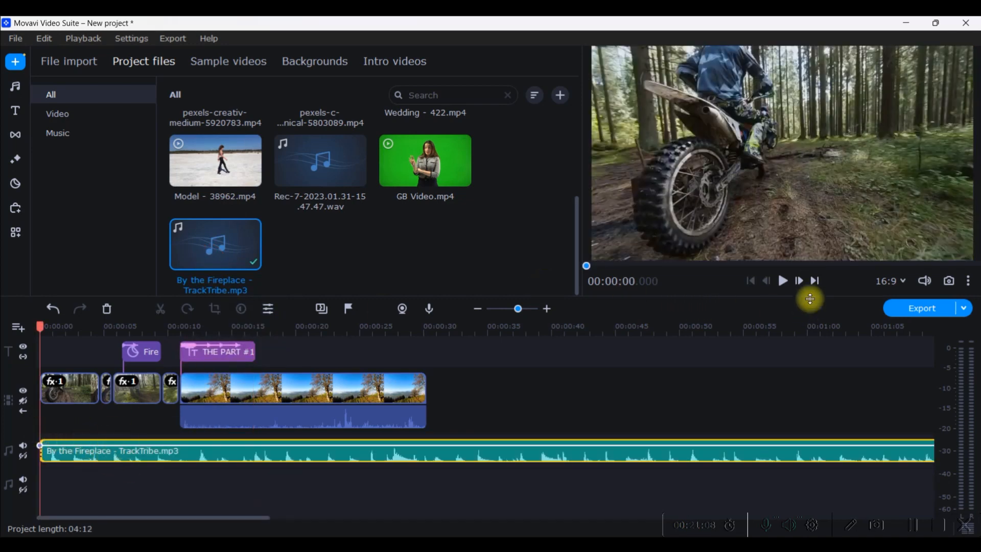
{"action": "left_click", "coordinate": [784, 281]}
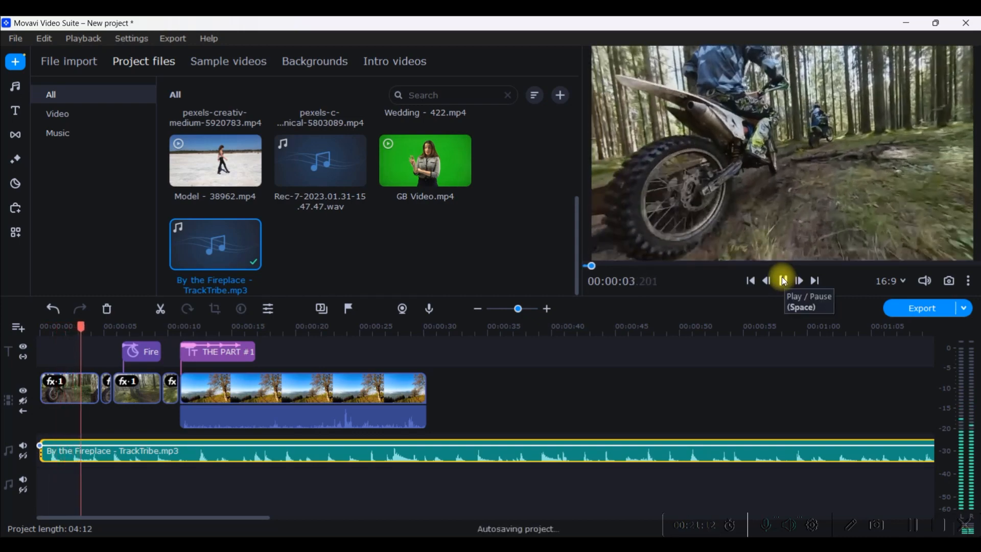
{"action": "left_click", "coordinate": [784, 280]}
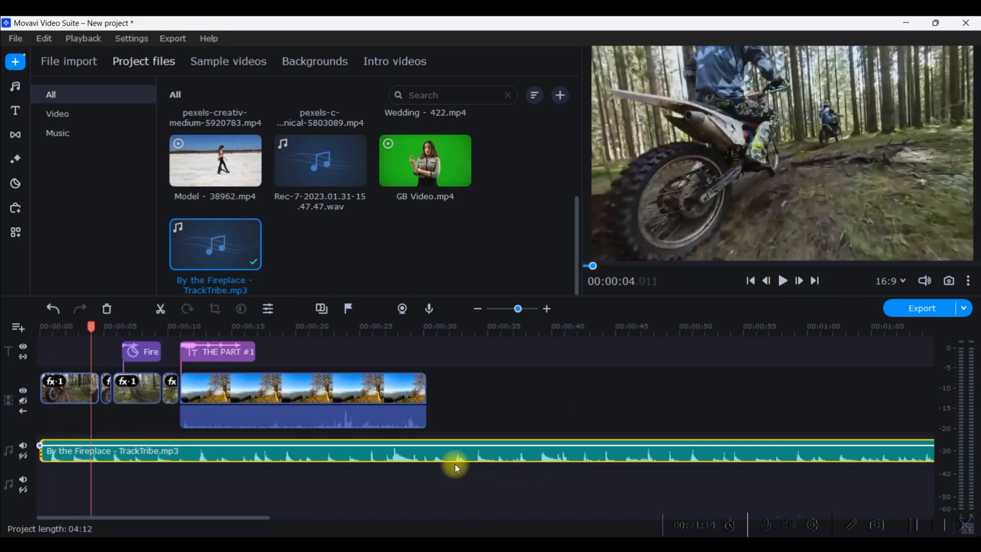
Split the background music where the video ends, delete the excess part after it, and return to the timeline's start.
{"action": "left_click", "coordinate": [421, 457]}
{"action": "left_click_drag", "start_coordinate": [423, 325], "coordinate": [426, 326]}
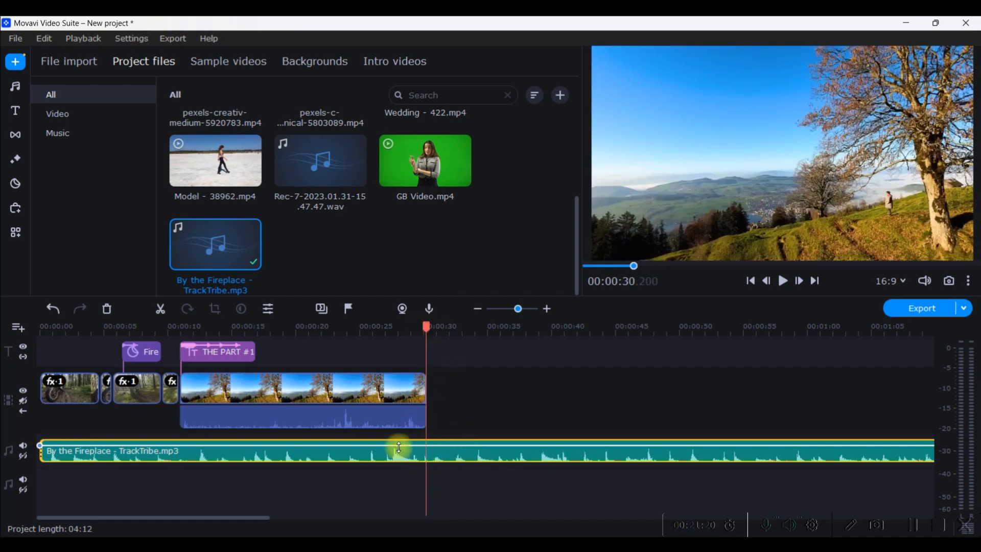
{"action": "right_click", "coordinate": [459, 452]}
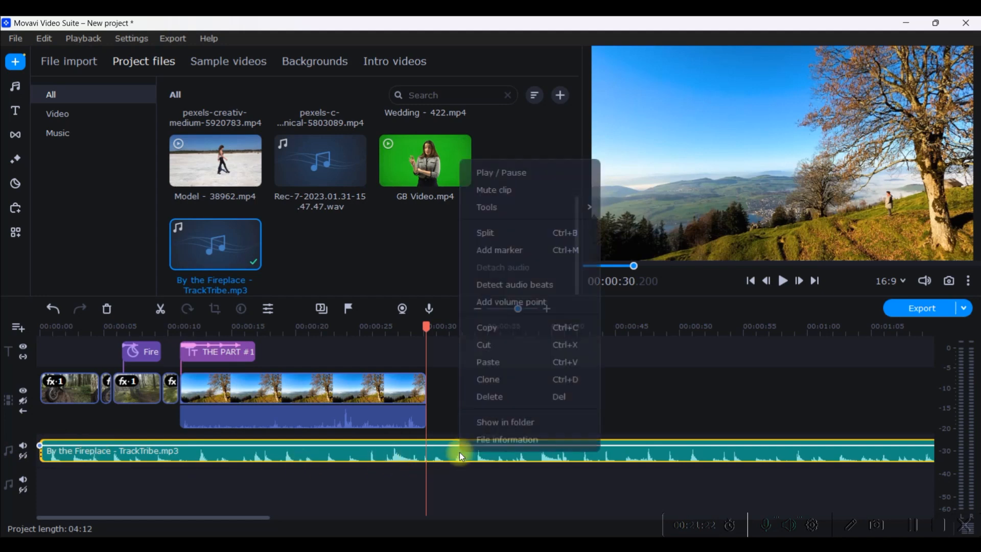
{"action": "left_click", "coordinate": [505, 241]}
{"action": "left_click", "coordinate": [482, 457]}
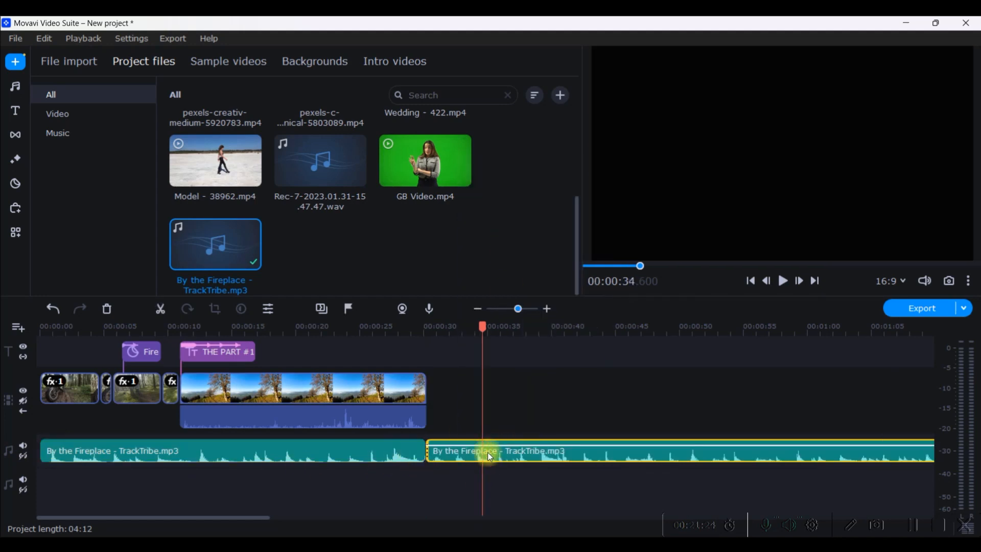
{"action": "key", "text": "Delete"}
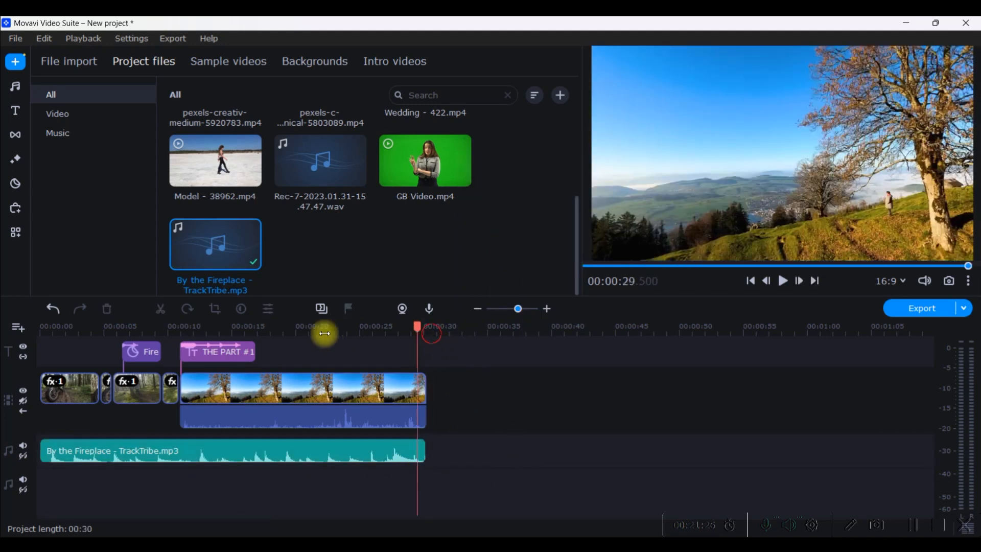
{"action": "key", "text": "Home"}
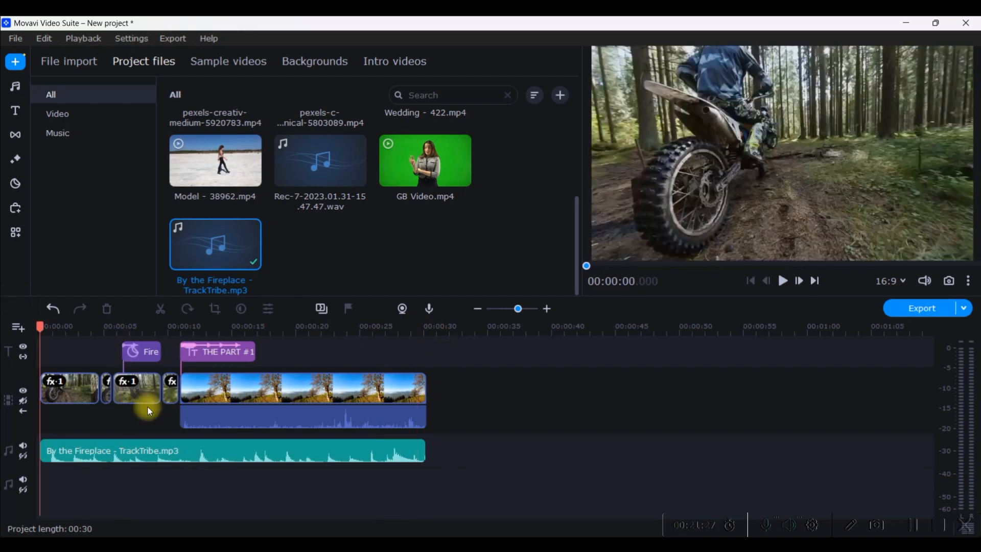
Set the background music's volume to 10% and its fade in and fade out to 1.50 sec each.
{"action": "left_click", "coordinate": [156, 458]}
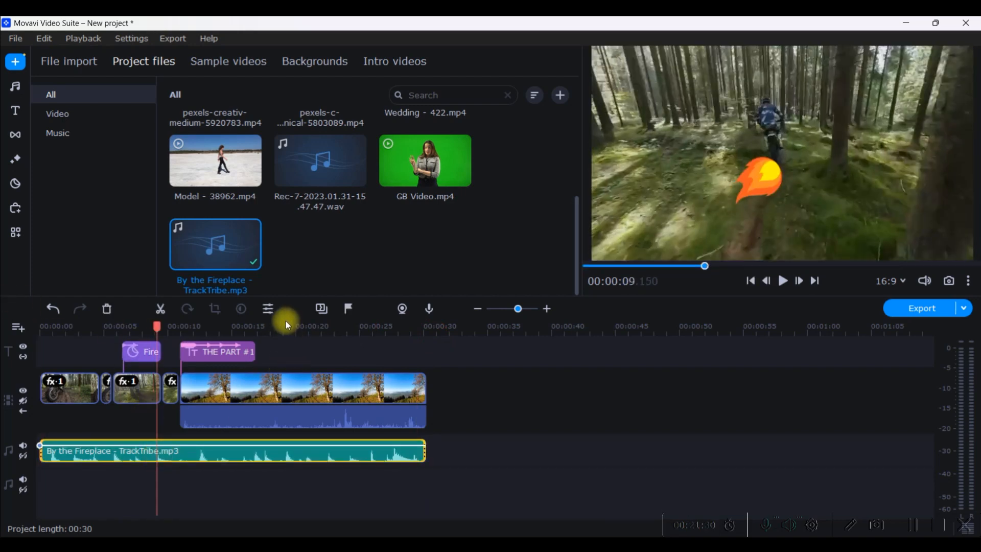
{"action": "left_click", "coordinate": [270, 309]}
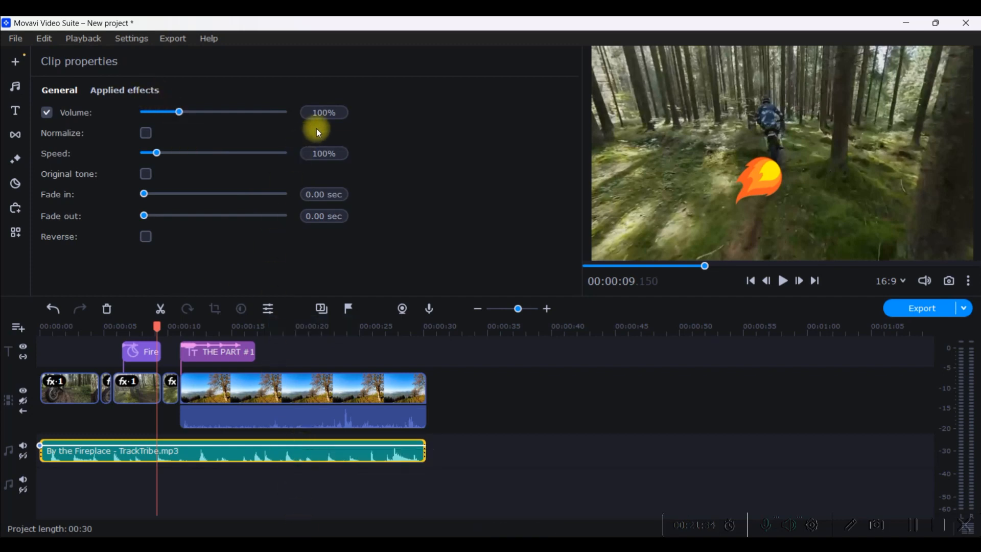
{"action": "left_click", "coordinate": [323, 112]}
{"action": "key", "text": "Delete"}
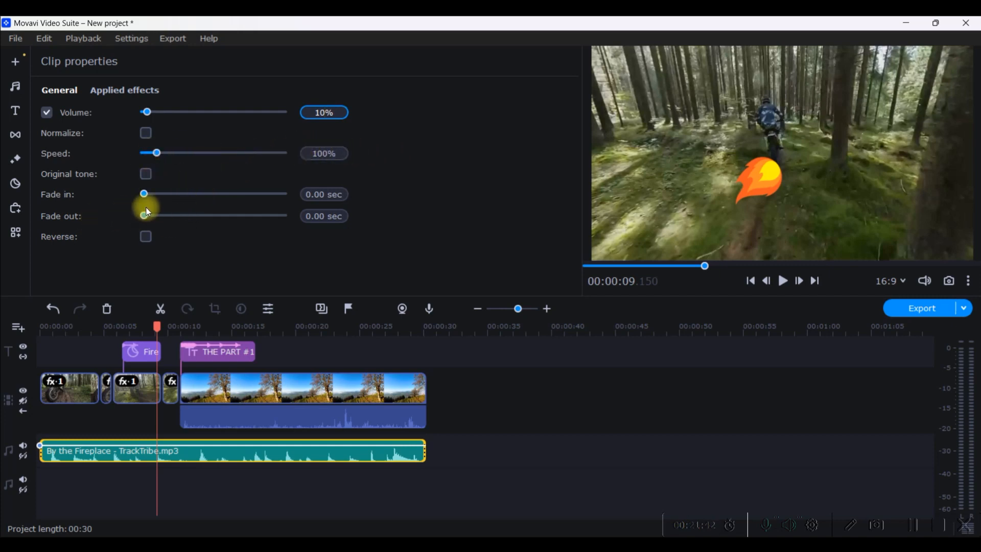
{"action": "left_click_drag", "start_coordinate": [145, 194], "coordinate": [165, 216]}
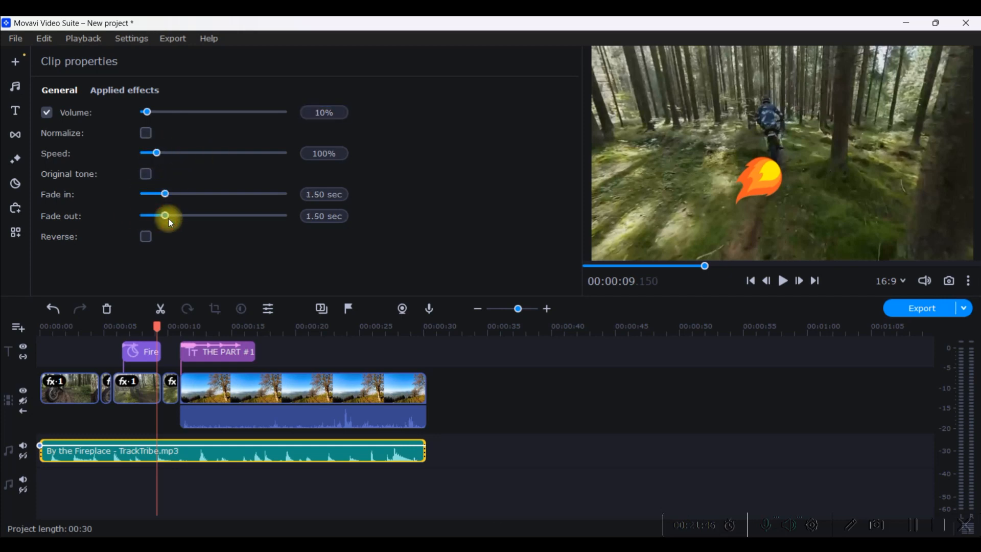
{"action": "left_click", "coordinate": [192, 374]}
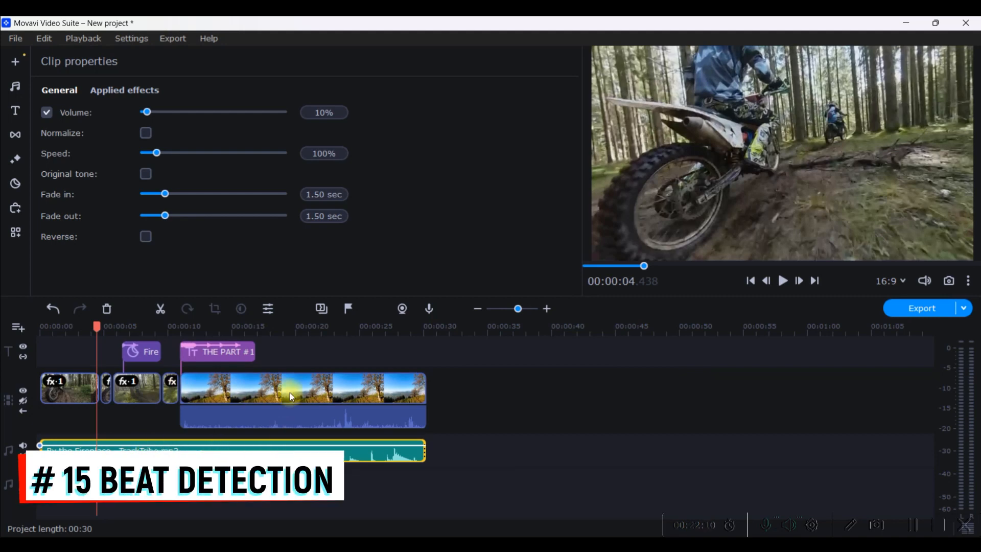
Split the autumn tree clip at about 00:00:16.950 and delete its second part.
{"action": "left_click", "coordinate": [261, 394]}
{"action": "left_click_drag", "start_coordinate": [259, 331], "coordinate": [257, 332]}
{"action": "right_click", "coordinate": [274, 400]}
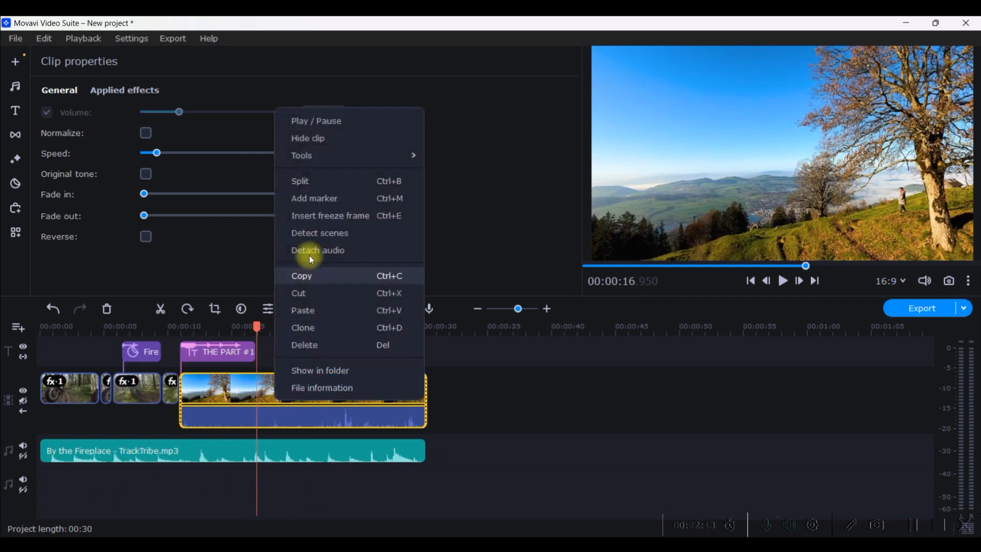
{"action": "left_click", "coordinate": [306, 180]}
{"action": "left_click", "coordinate": [318, 392]}
{"action": "left_click", "coordinate": [323, 389]}
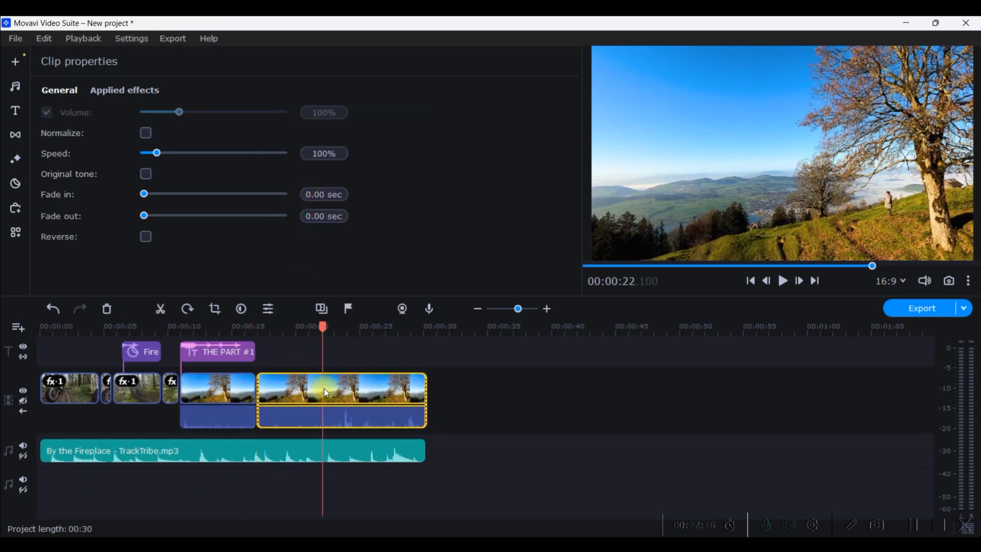
{"action": "key", "text": "Delete"}
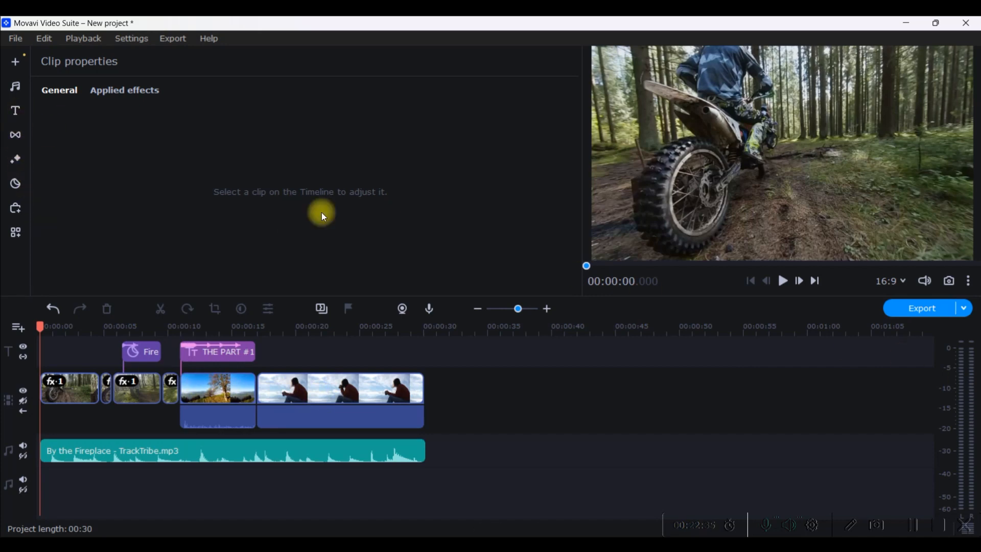
Add the Lens - from center transition at both ends of the autumn tree clip.
{"action": "left_click", "coordinate": [16, 134]}
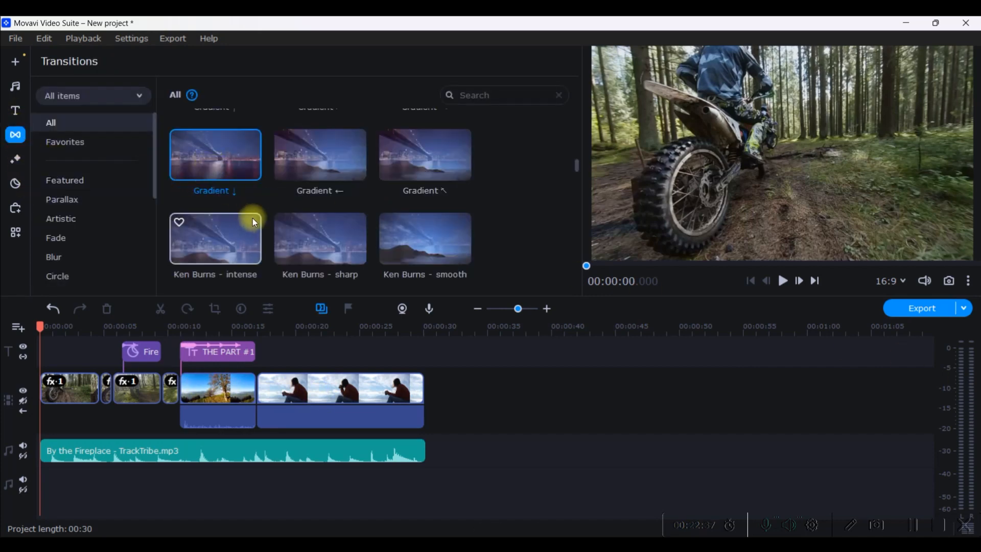
{"action": "scroll", "coordinate": [252, 219], "scroll_direction": "down", "scroll_amount": 3}
{"action": "left_click_drag", "start_coordinate": [252, 217], "coordinate": [258, 394]}
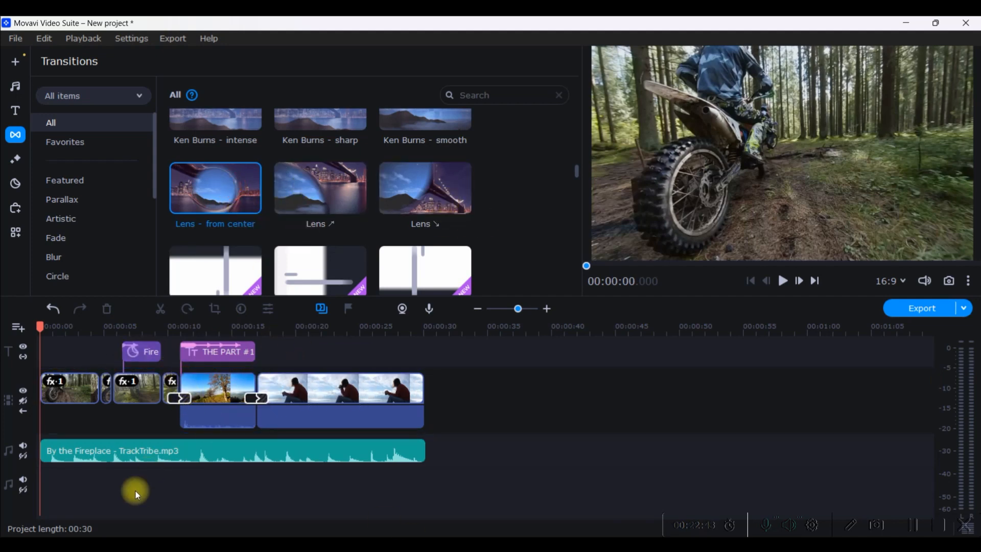
Detect the audio beats of the background music and shorten the minimum time between beat markers.
{"action": "left_click", "coordinate": [173, 452]}
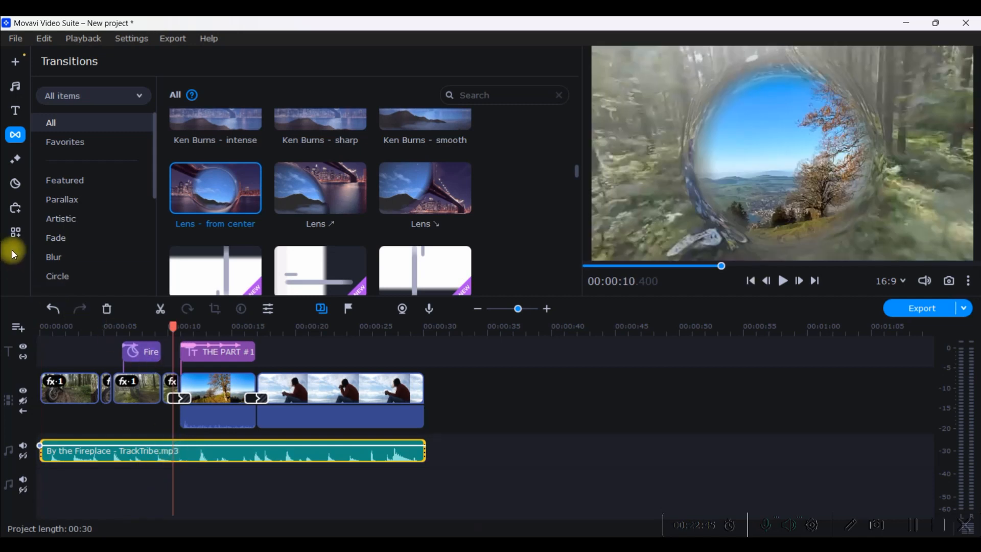
{"action": "left_click", "coordinate": [16, 230]}
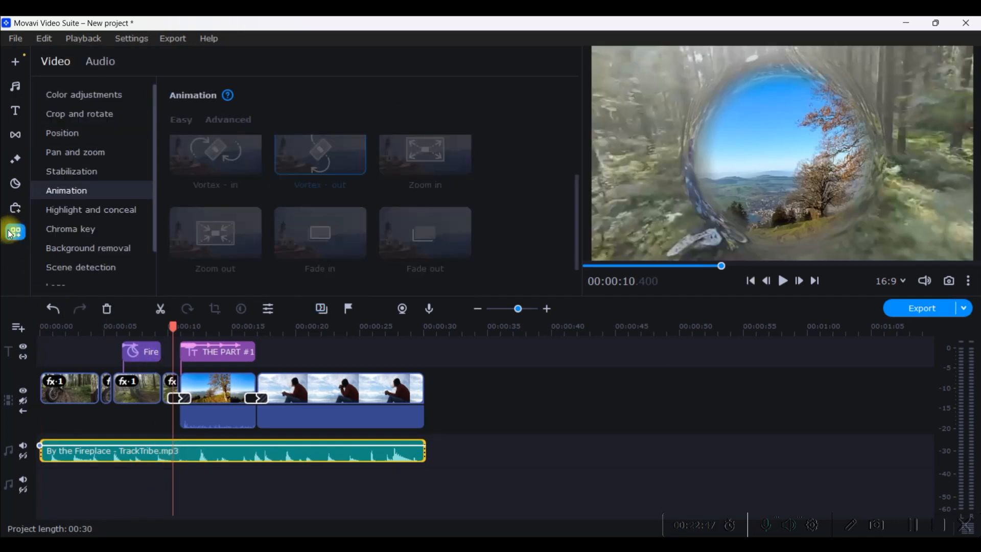
{"action": "left_click", "coordinate": [114, 70]}
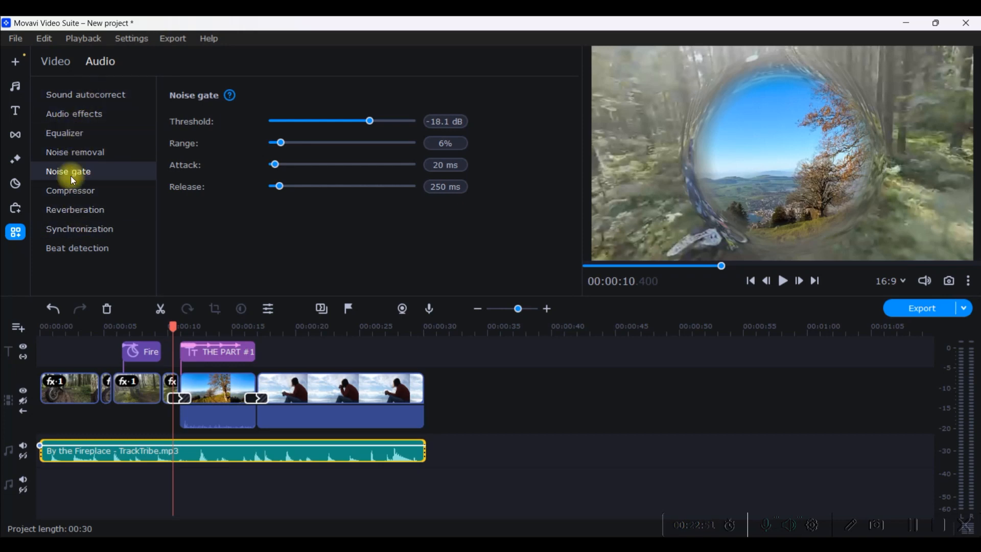
{"action": "left_click", "coordinate": [68, 250]}
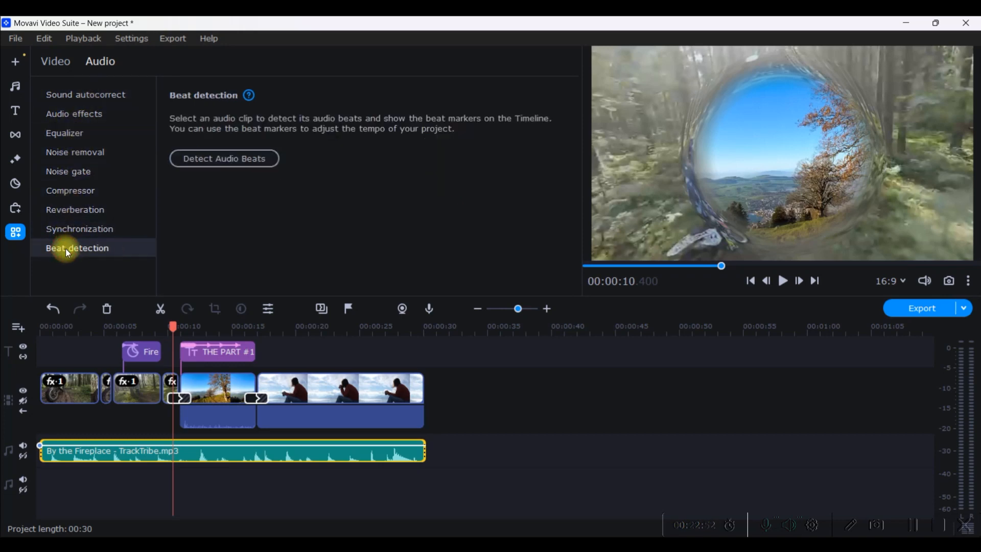
{"action": "left_click", "coordinate": [219, 158]}
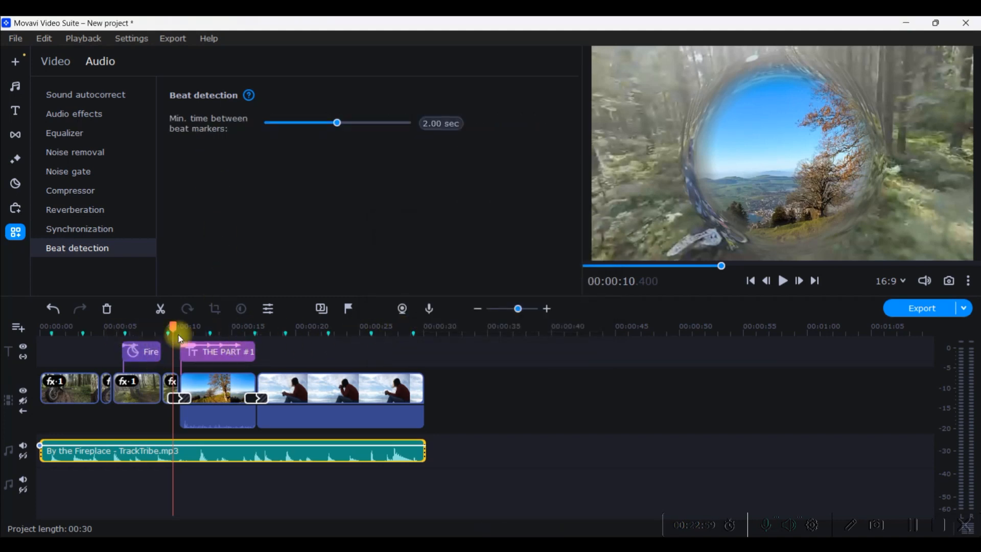
{"action": "left_click_drag", "start_coordinate": [338, 123], "coordinate": [322, 122]}
{"action": "left_click_drag", "start_coordinate": [324, 125], "coordinate": [349, 128]}
{"action": "left_click_drag", "start_coordinate": [346, 124], "coordinate": [317, 125]}
Trim the start and end of the autumn tree clip to match the beat markers and play back the result.
{"action": "left_click", "coordinate": [255, 381]}
{"action": "left_click_drag", "start_coordinate": [256, 381], "coordinate": [253, 381]}
{"action": "left_click_drag", "start_coordinate": [182, 383], "coordinate": [193, 387]}
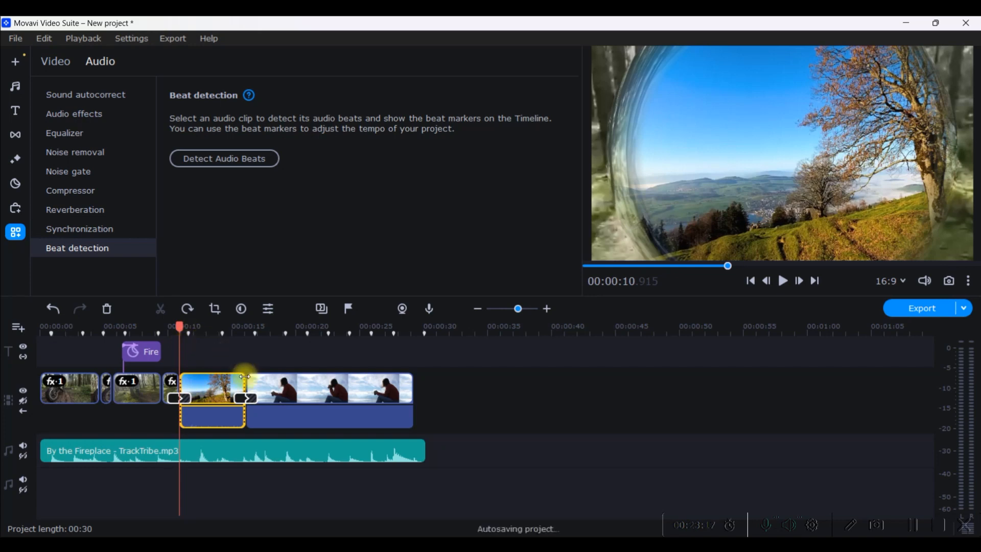
{"action": "left_click_drag", "start_coordinate": [245, 376], "coordinate": [254, 377]}
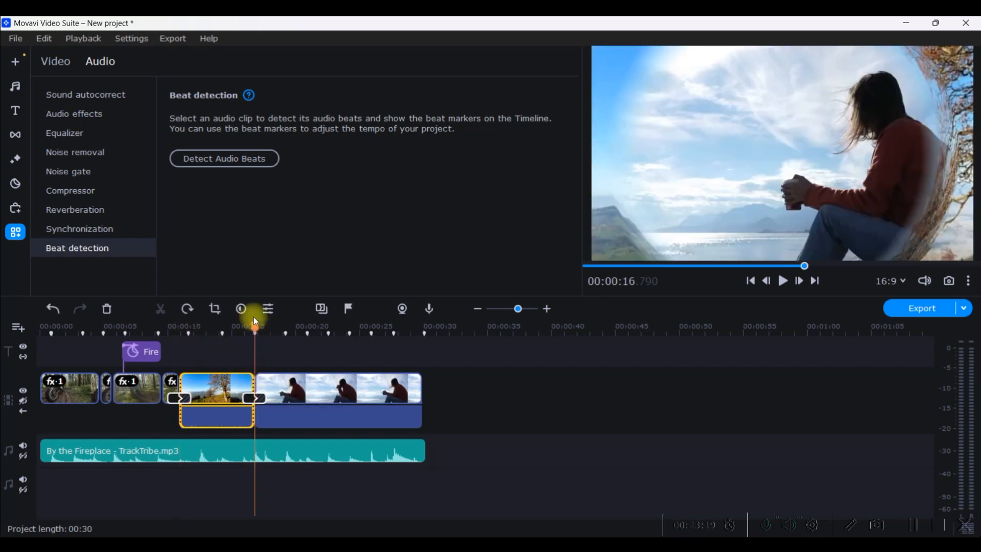
{"action": "left_click_drag", "start_coordinate": [252, 326], "coordinate": [156, 327]}
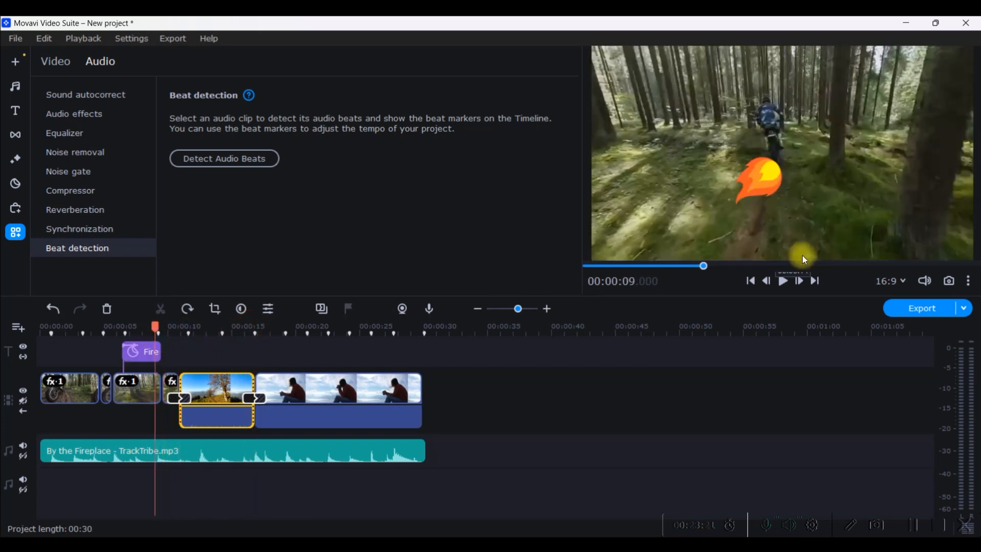
{"action": "left_click", "coordinate": [784, 281]}
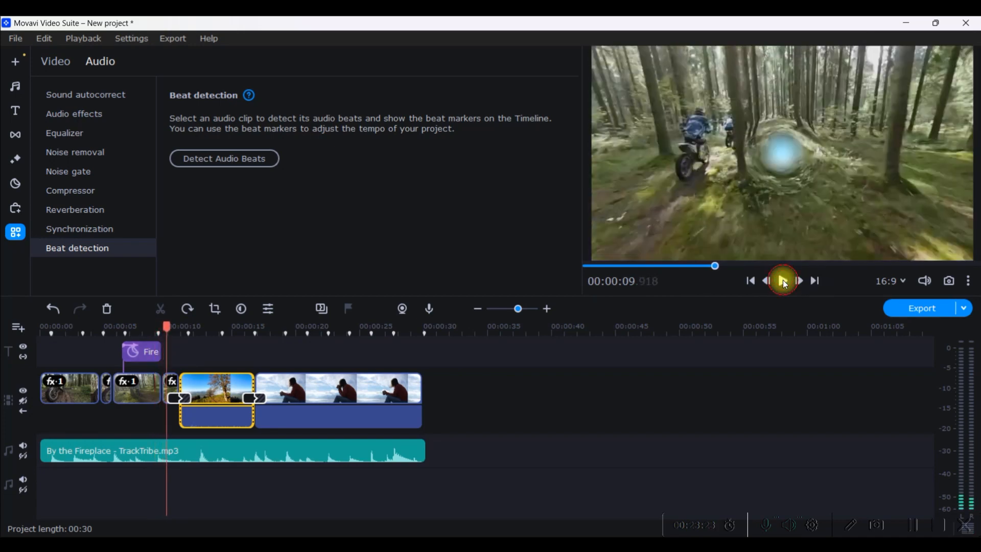
Set the background music's volume to 100% and play back the section across both Lens transitions.
{"action": "double_click", "coordinate": [217, 452]}
{"action": "left_click", "coordinate": [325, 111]}
{"action": "type", "text": "00"}
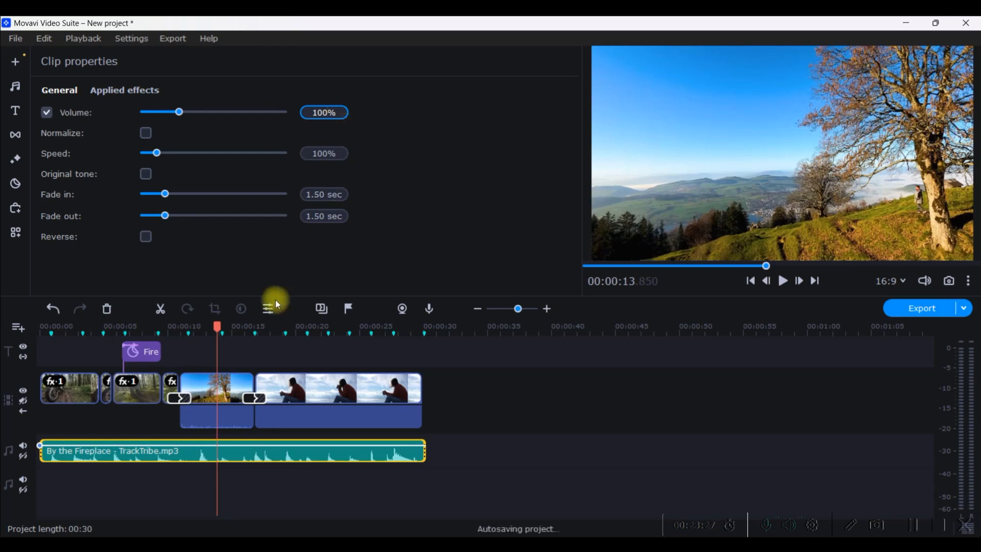
{"action": "left_click_drag", "start_coordinate": [210, 342], "coordinate": [165, 332]}
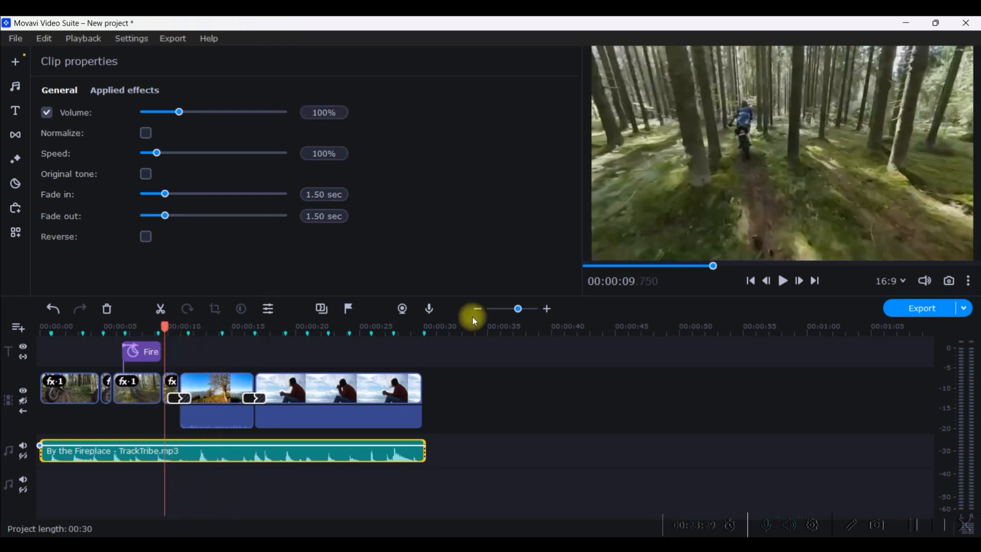
{"action": "left_click", "coordinate": [780, 281]}
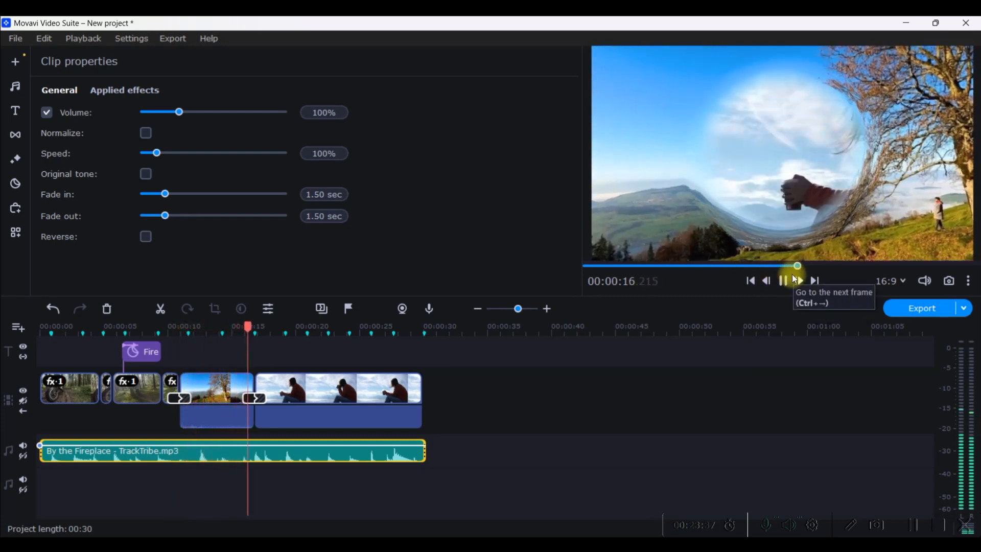
{"action": "left_click", "coordinate": [784, 281]}
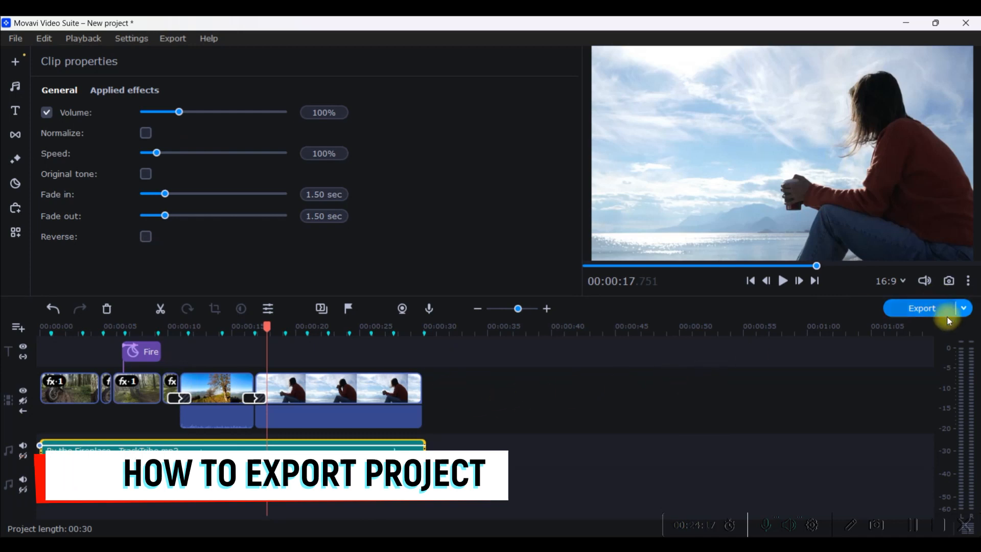
Review the MP4 export settings, including the save folder and High quality, and close them without exporting.
{"action": "left_click", "coordinate": [934, 311]}
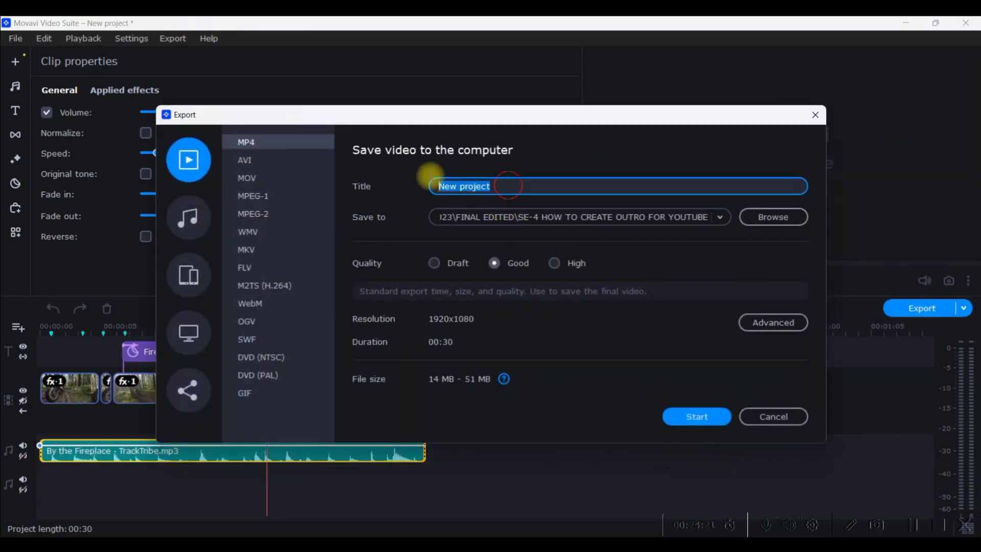
{"action": "left_click", "coordinate": [787, 219]}
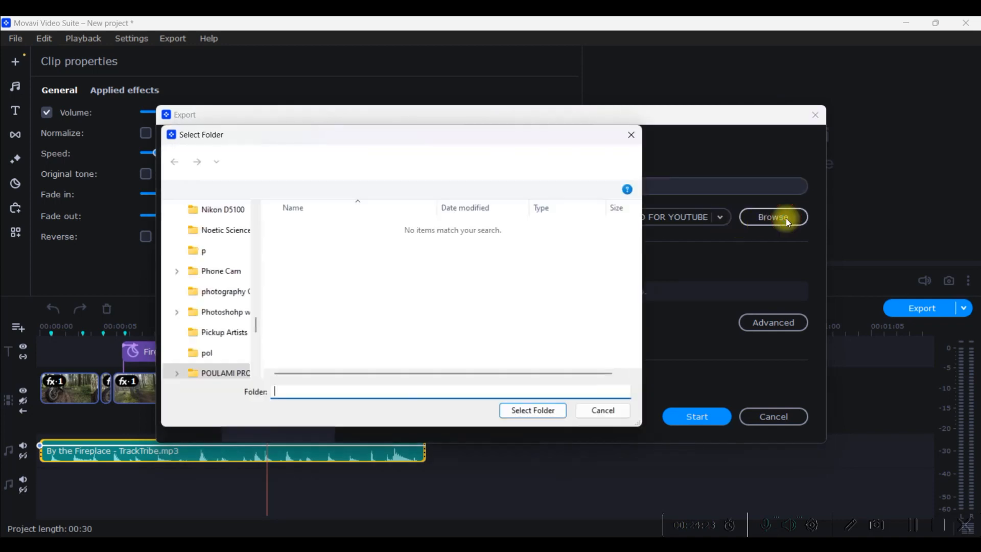
{"action": "left_click", "coordinate": [633, 134]}
{"action": "left_click", "coordinate": [555, 264]}
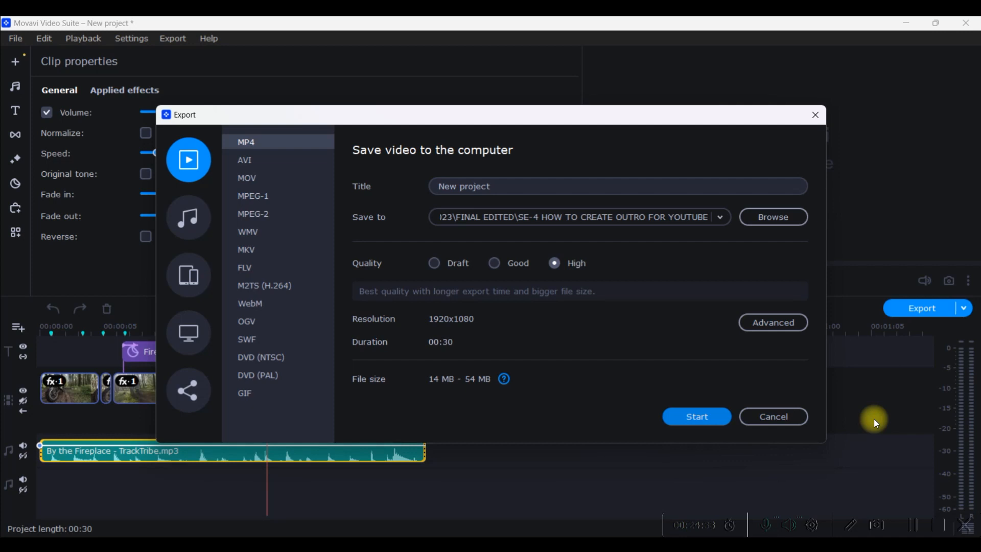
{"action": "left_click", "coordinate": [811, 114]}
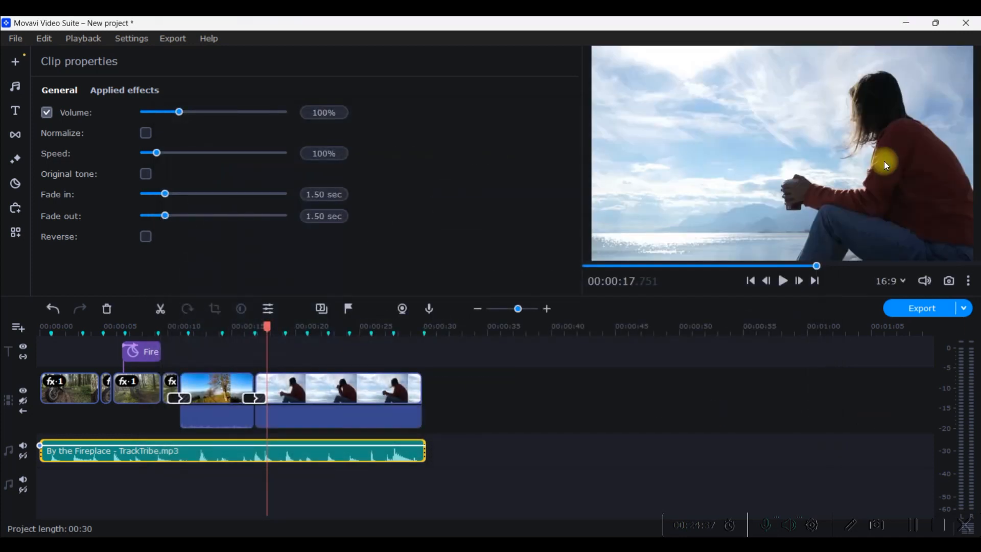